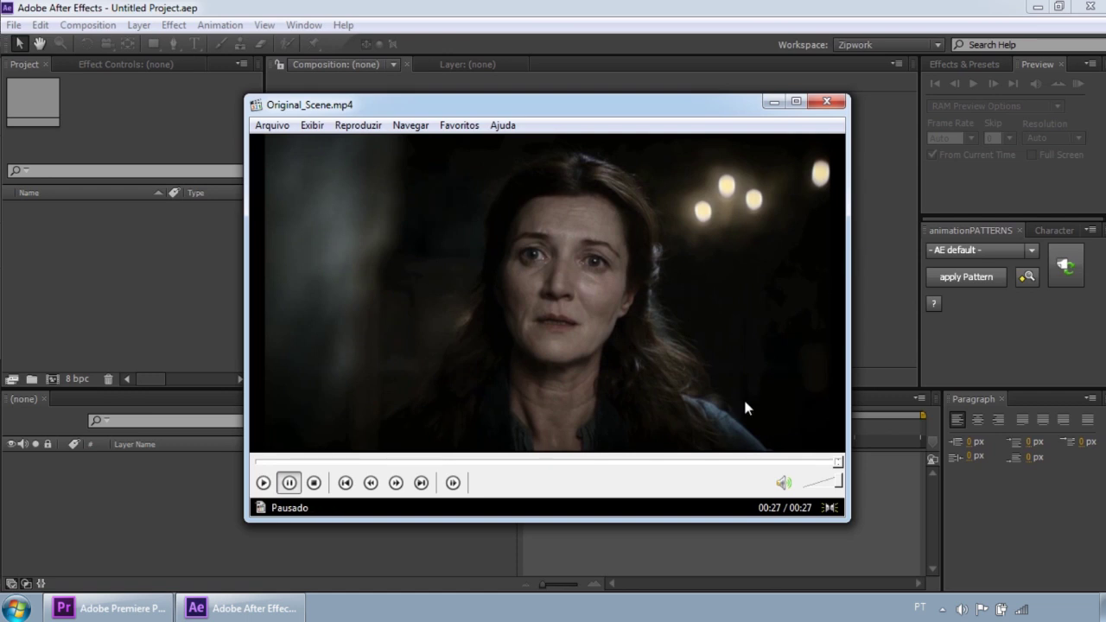
Step: Review the closing part of the Original_Scene.mp4 reference clip, from about 20 seconds to its end, and close the player
{"action": "left_click", "coordinate": [724, 461]}
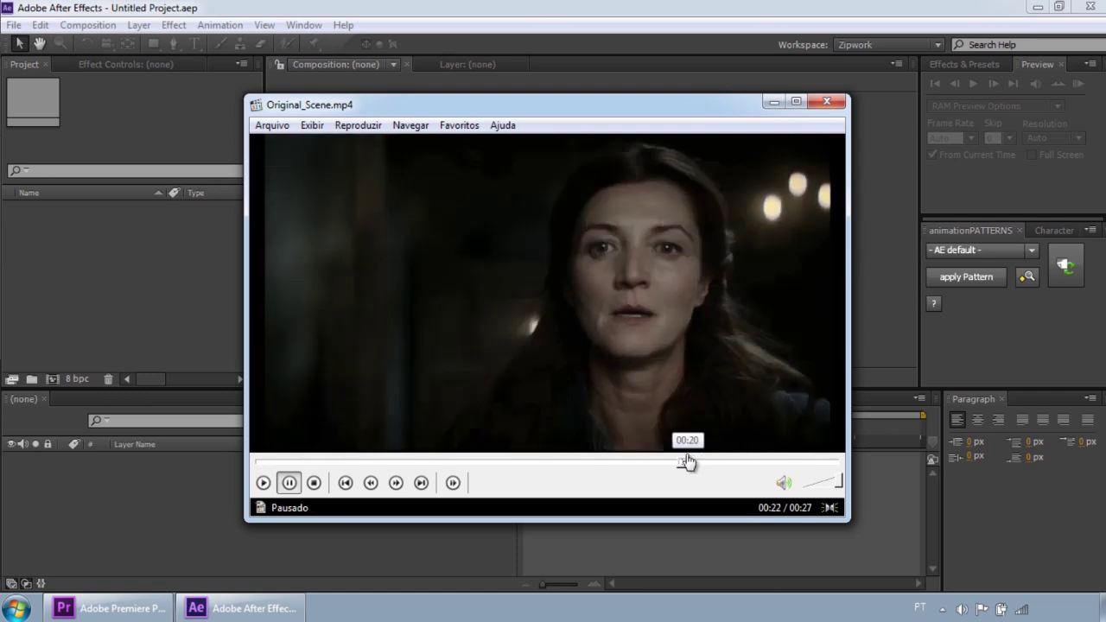
{"action": "left_click", "coordinate": [681, 460]}
{"action": "key", "text": "space"}
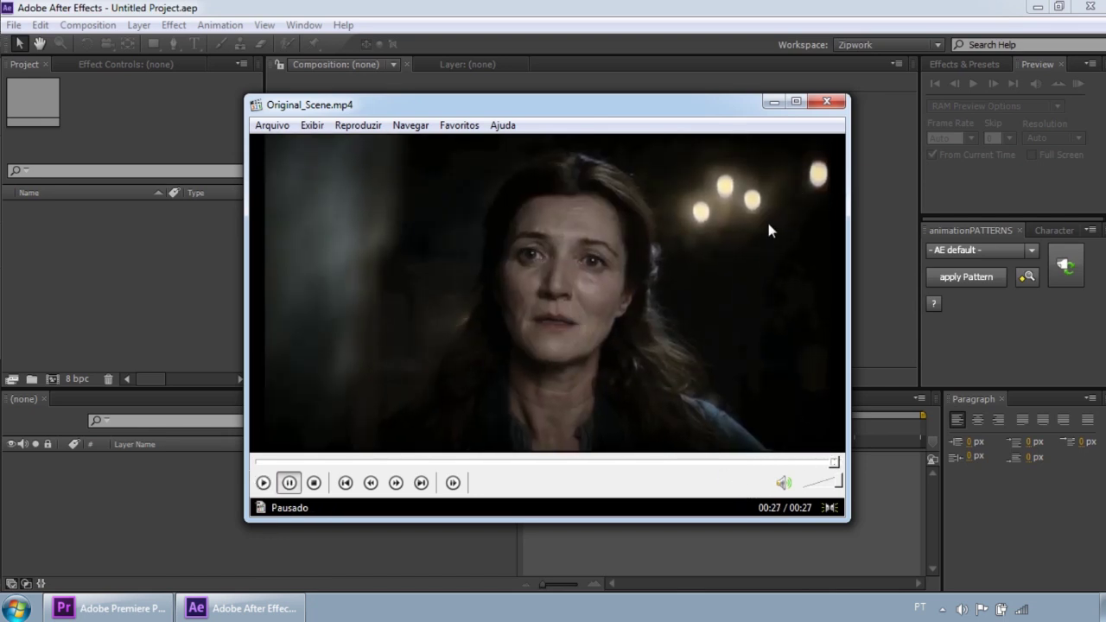
{"action": "left_click", "coordinate": [826, 102]}
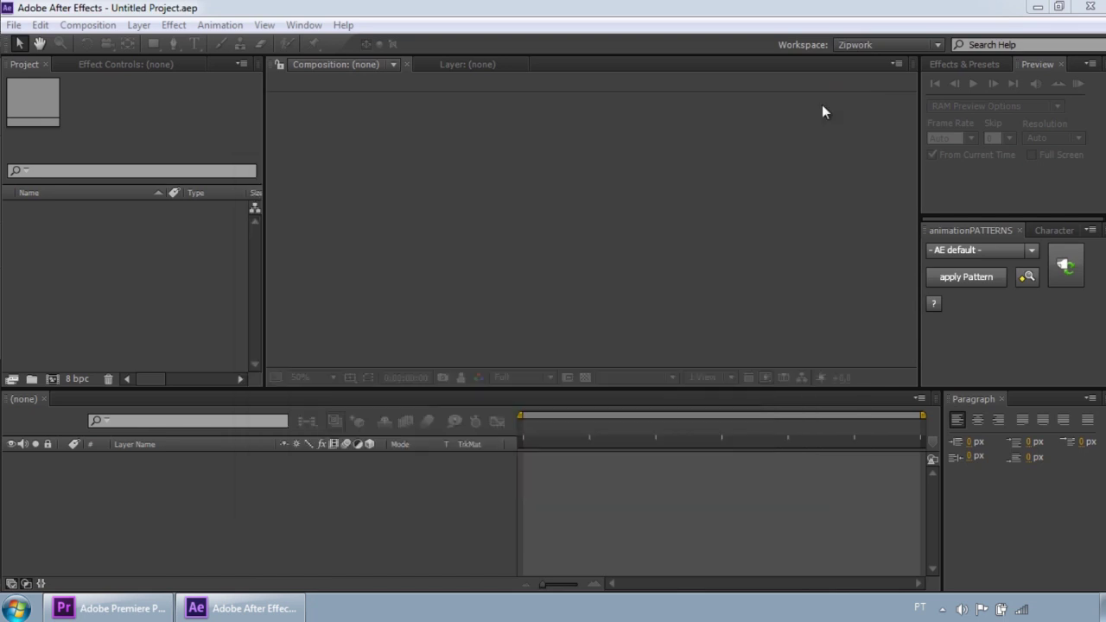
Step: Create a 1280 x 720 composition named Window_Scene with a 23,976 fps frame rate and a 26-second duration
{"action": "left_click", "coordinate": [488, 168]}
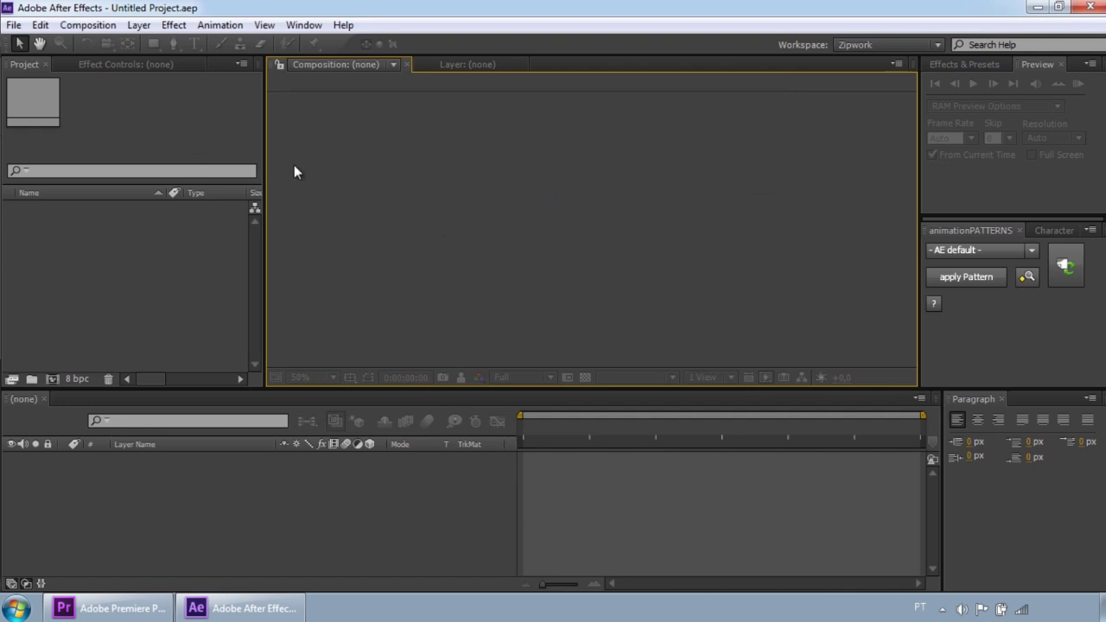
{"action": "left_click", "coordinate": [87, 25]}
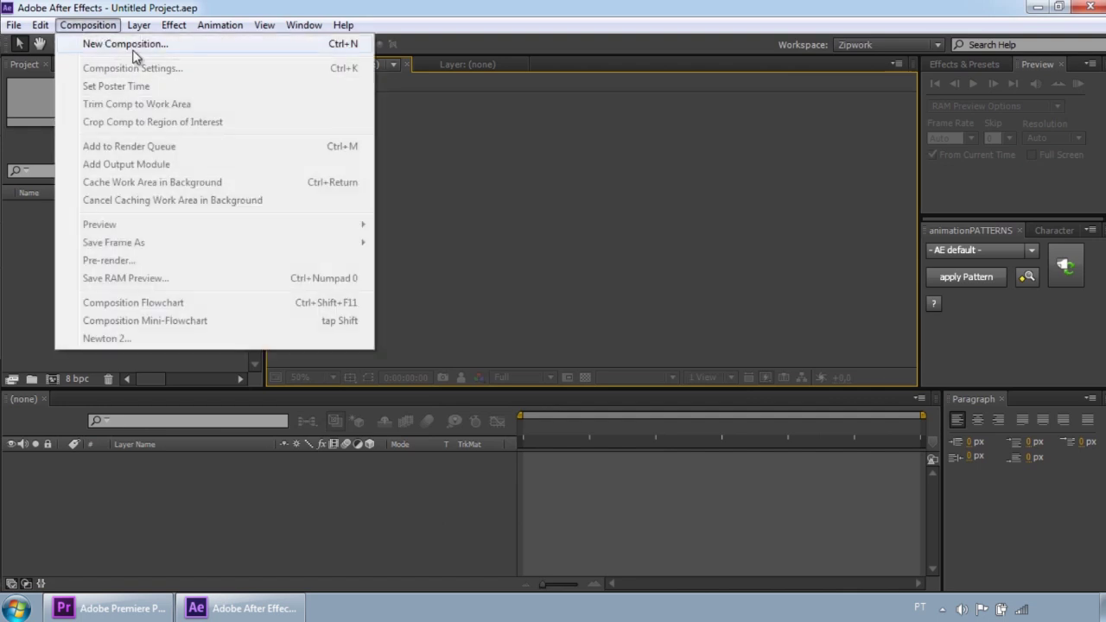
{"action": "left_click", "coordinate": [143, 52]}
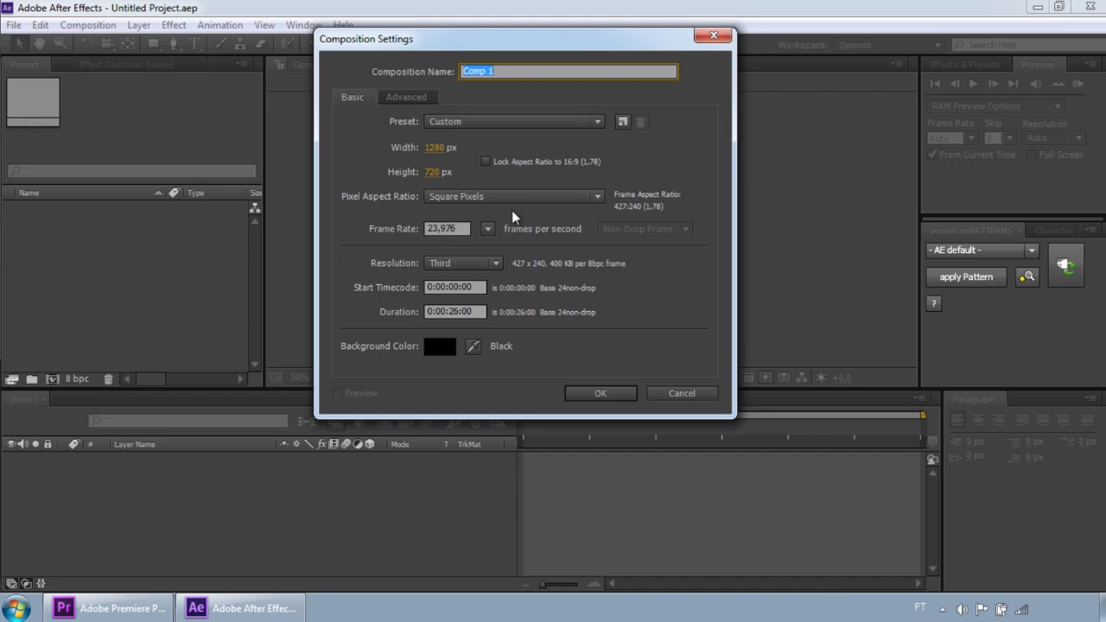
{"action": "left_click_drag", "start_coordinate": [498, 73], "coordinate": [270, 90]}
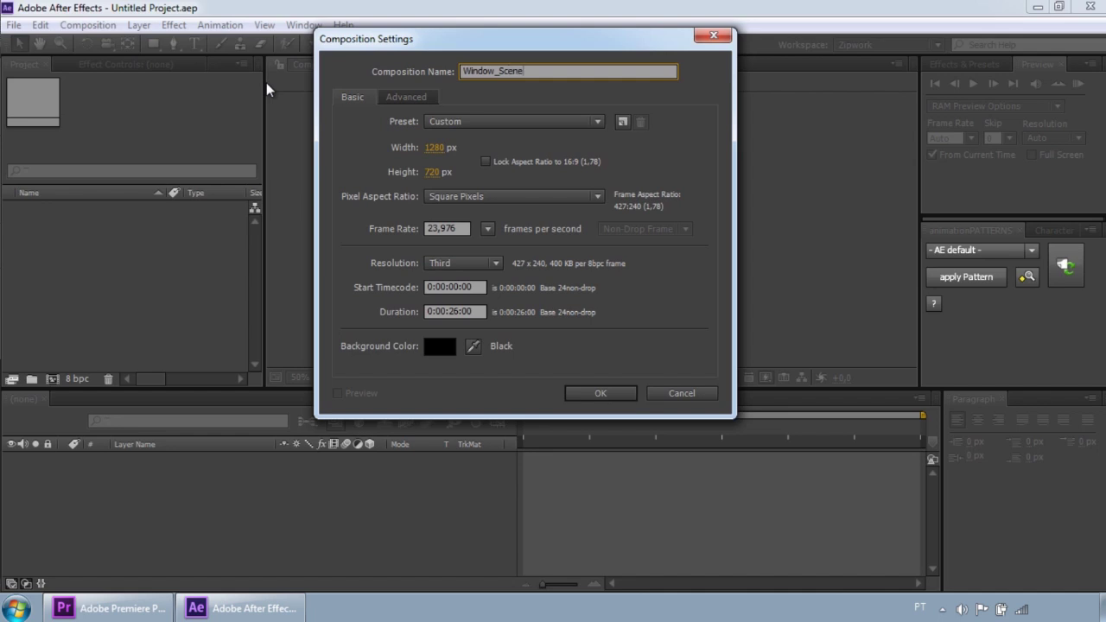
{"action": "left_click", "coordinate": [595, 394]}
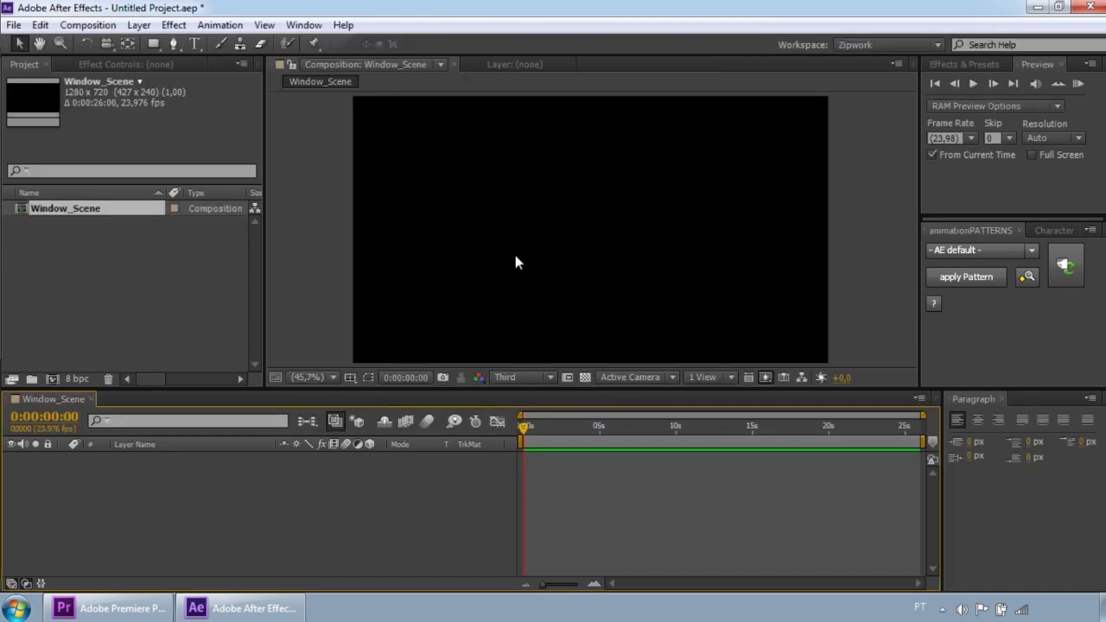
Step: Import all the files from the Window_Castle folder and add Original_Scene.mp4 to the Window_Scene timeline
{"action": "left_click_drag", "start_coordinate": [544, 429], "coordinate": [480, 437]}
{"action": "double_click", "coordinate": [82, 290]}
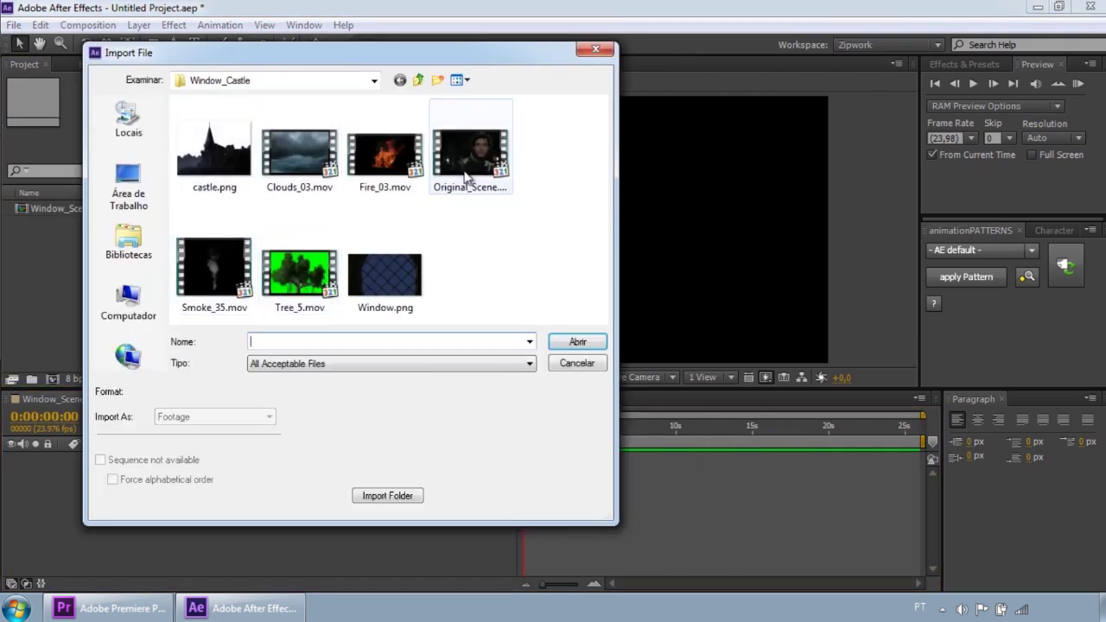
{"action": "left_click_drag", "start_coordinate": [544, 154], "coordinate": [553, 275]}
{"action": "left_click_drag", "start_coordinate": [538, 100], "coordinate": [190, 296]}
{"action": "left_click", "coordinate": [577, 343]}
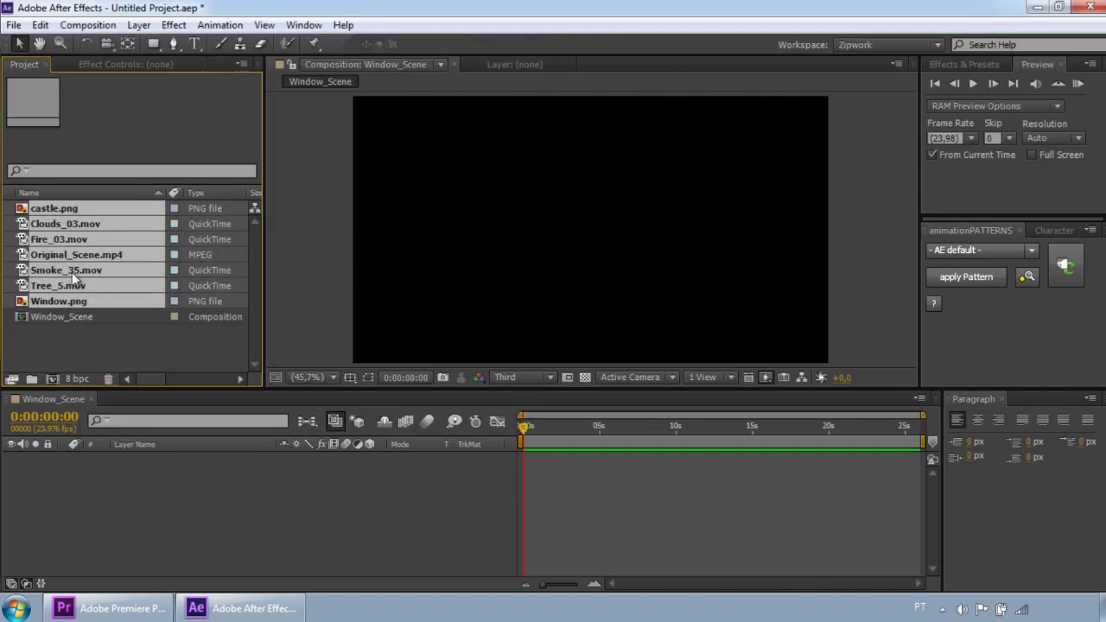
{"action": "left_click", "coordinate": [82, 299]}
{"action": "left_click_drag", "start_coordinate": [77, 260], "coordinate": [213, 486]}
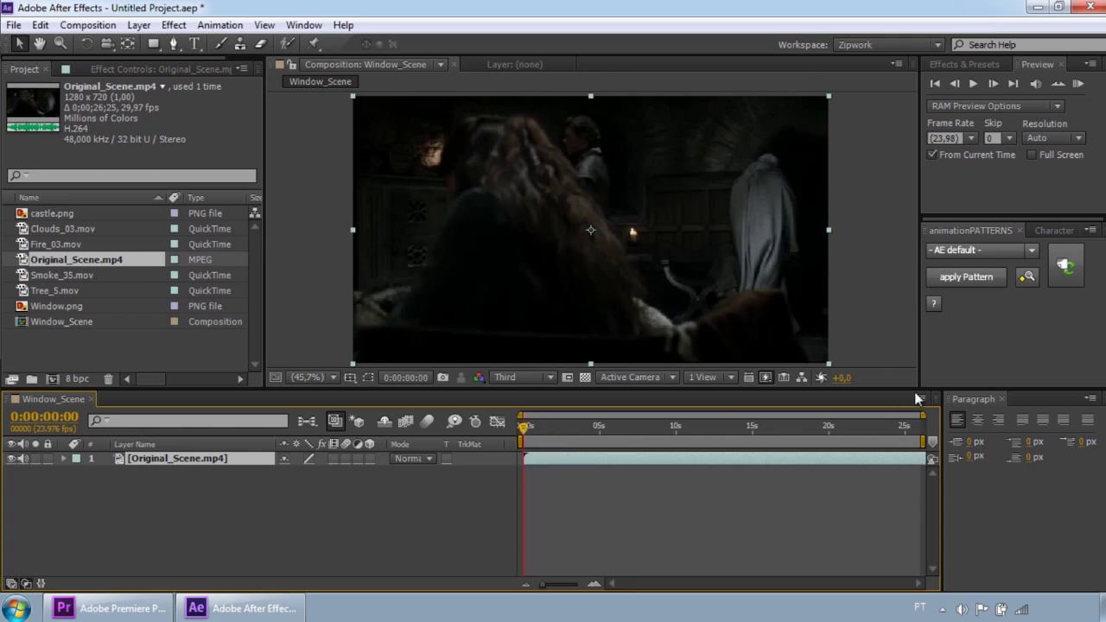
Step: Split the Original_Scene.mp4 layer at 0:00:22:11, just before the window shot
{"action": "left_click_drag", "start_coordinate": [922, 414], "coordinate": [750, 422]}
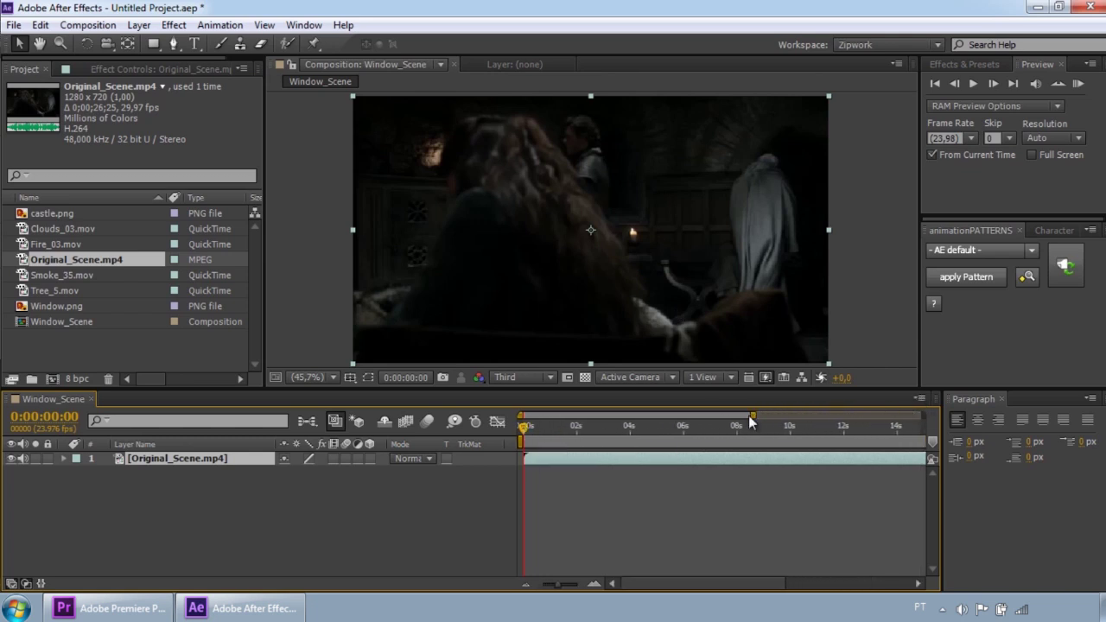
{"action": "left_click_drag", "start_coordinate": [524, 426], "coordinate": [833, 439]}
{"action": "left_click_drag", "start_coordinate": [691, 414], "coordinate": [759, 420]}
{"action": "left_click_drag", "start_coordinate": [605, 426], "coordinate": [849, 427]}
{"action": "left_click_drag", "start_coordinate": [795, 415], "coordinate": [905, 415]}
{"action": "left_click_drag", "start_coordinate": [717, 428], "coordinate": [776, 425]}
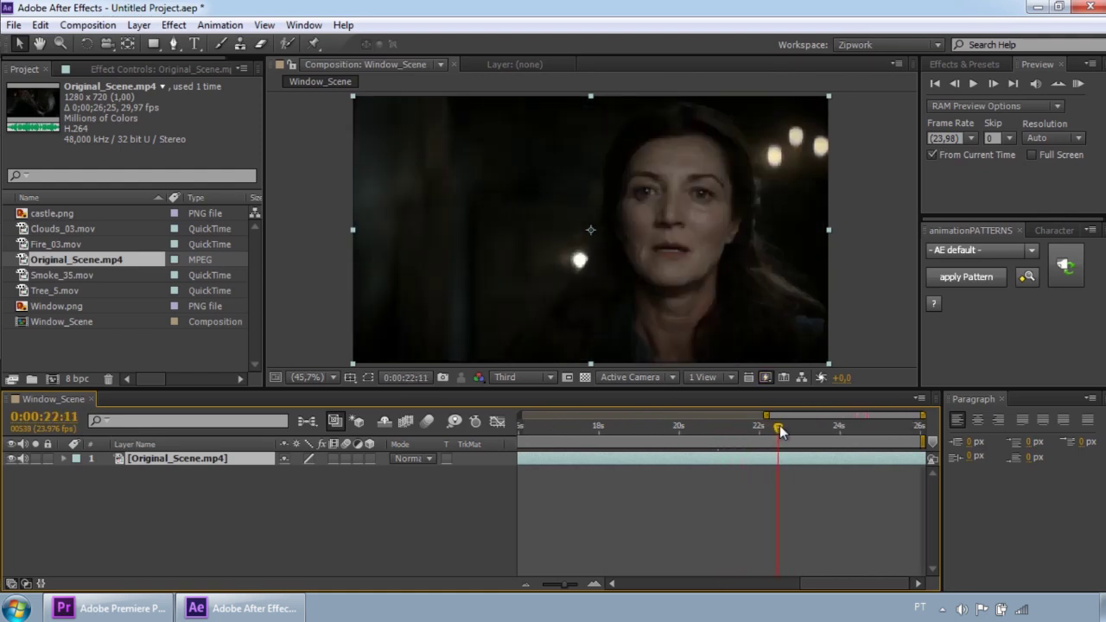
{"action": "left_click", "coordinate": [708, 473]}
{"action": "key", "text": "="}
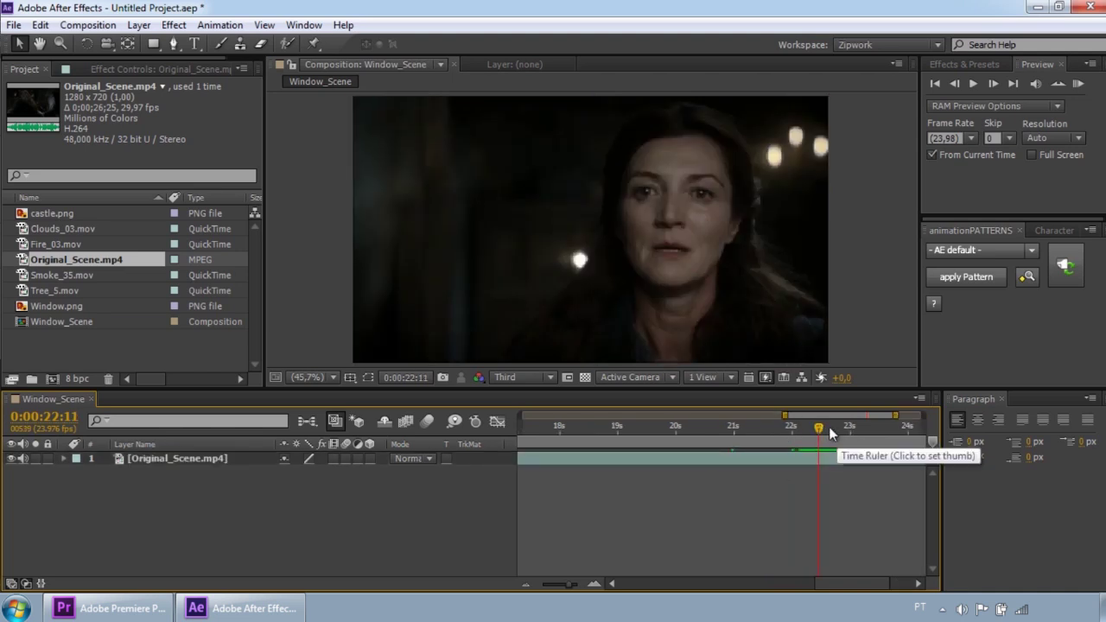
{"action": "left_click", "coordinate": [40, 24]}
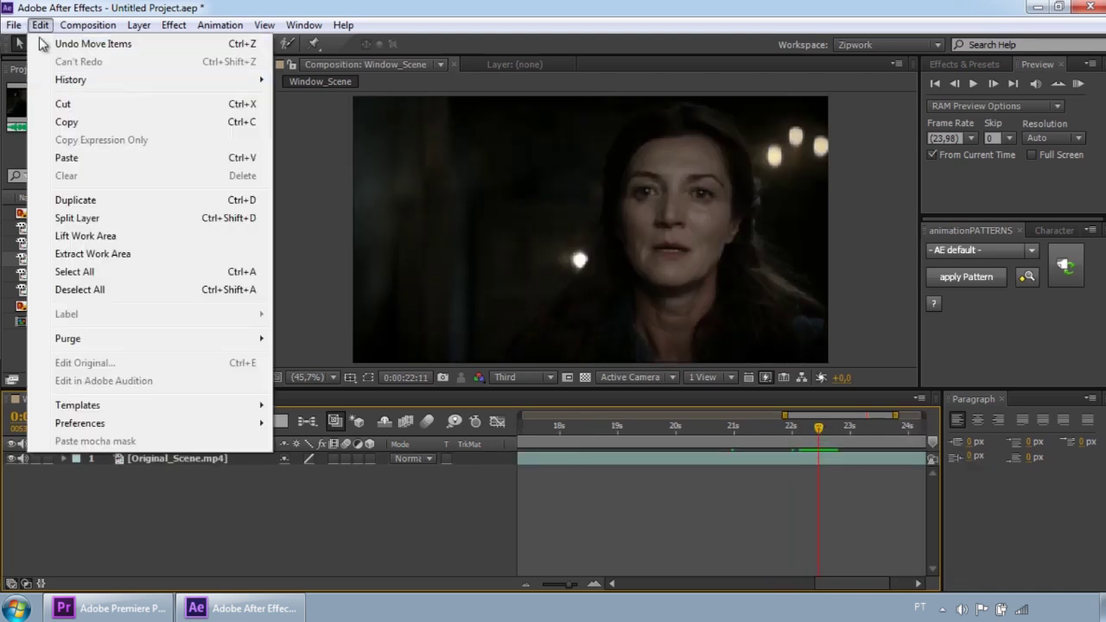
{"action": "left_click", "coordinate": [96, 219]}
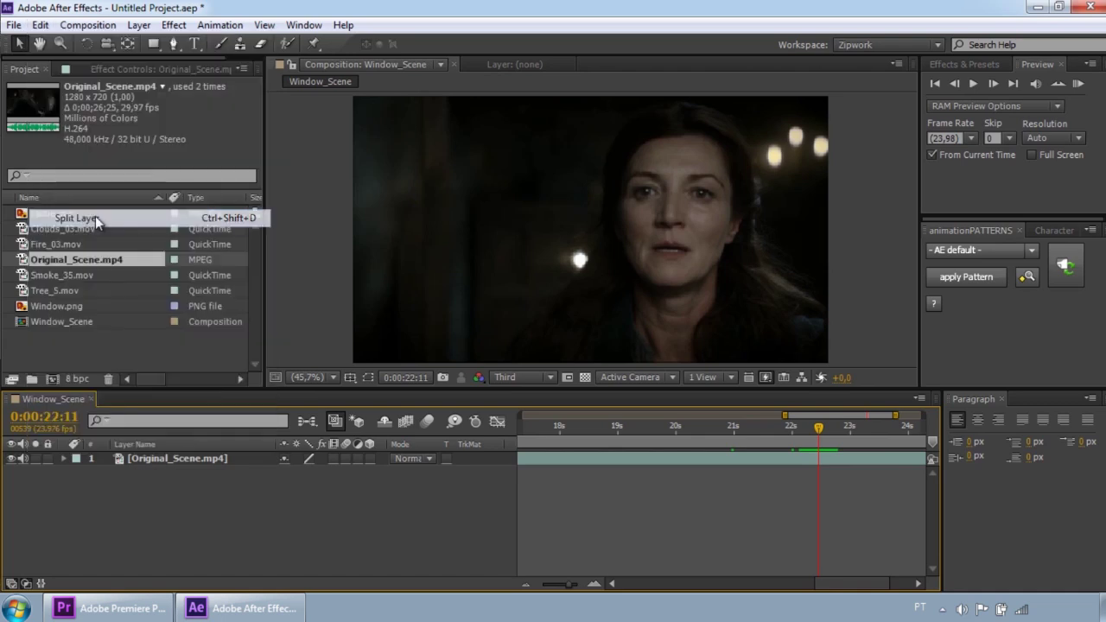
Step: Split the second Original_Scene.mp4 segment at 0:00:25:11, where the window shot ends
{"action": "left_click", "coordinate": [821, 429]}
{"action": "left_click_drag", "start_coordinate": [823, 433], "coordinate": [874, 437]}
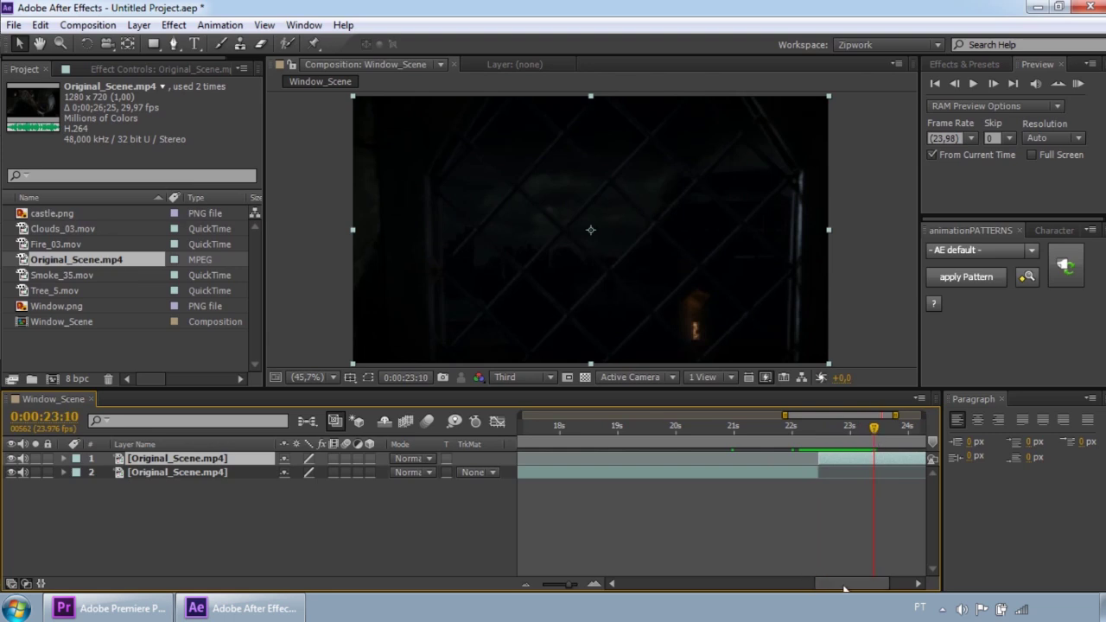
{"action": "left_click_drag", "start_coordinate": [843, 585], "coordinate": [857, 585]}
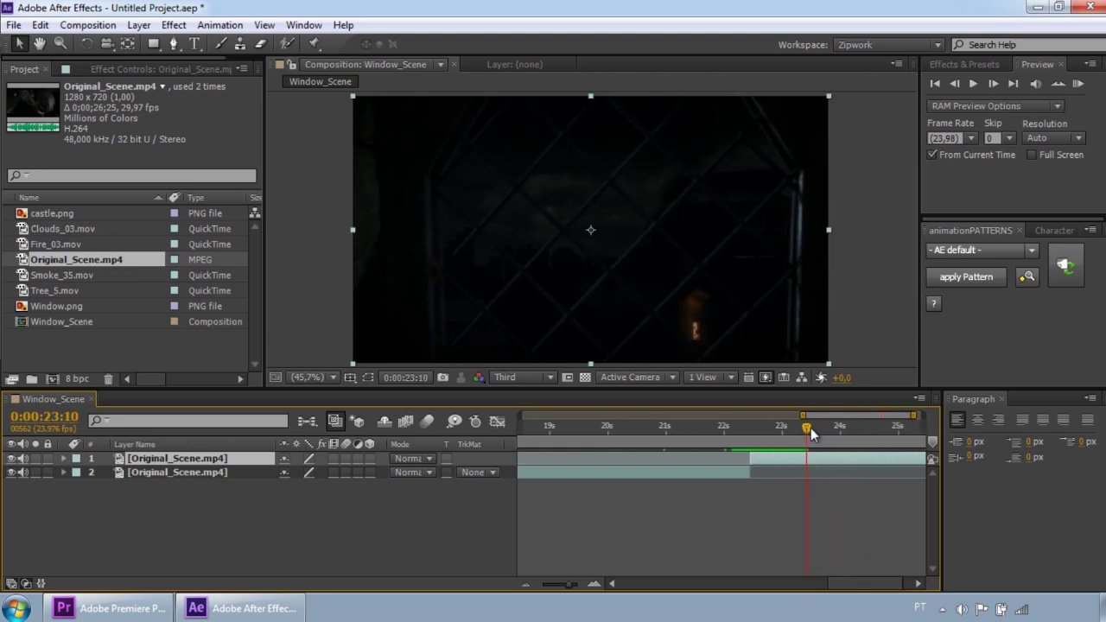
{"action": "left_click_drag", "start_coordinate": [811, 428], "coordinate": [942, 439]}
{"action": "mouse_move", "coordinate": [874, 430]}
{"action": "left_mouse_down"}
{"action": "mouse_move", "coordinate": [863, 431]}
{"action": "mouse_move", "coordinate": [891, 437]}
{"action": "left_mouse_up"}
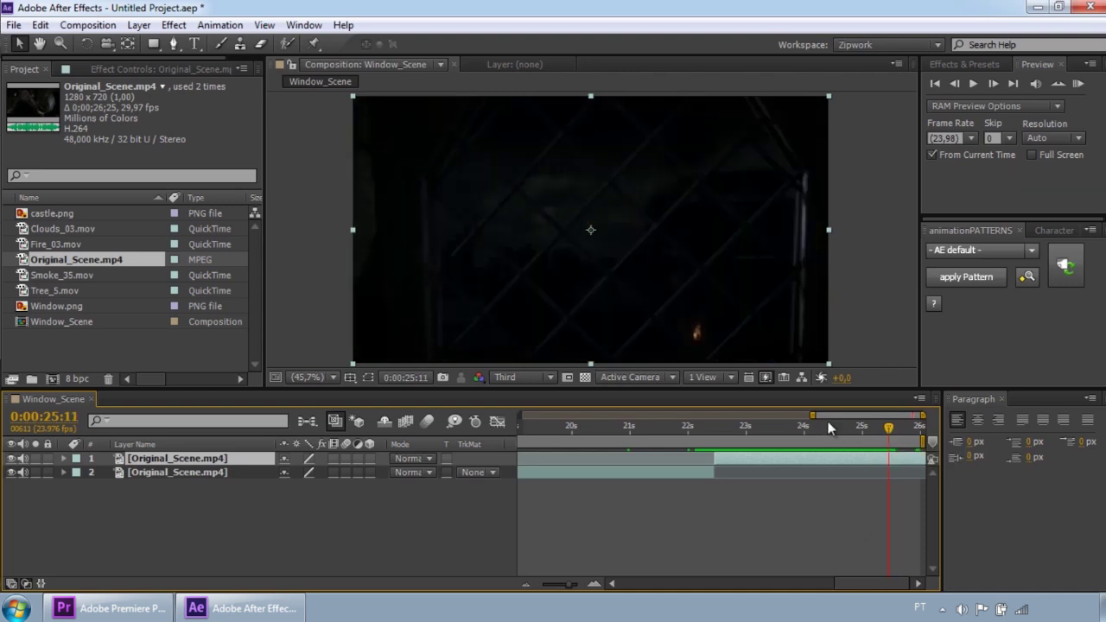
{"action": "left_click_drag", "start_coordinate": [812, 416], "coordinate": [836, 432]}
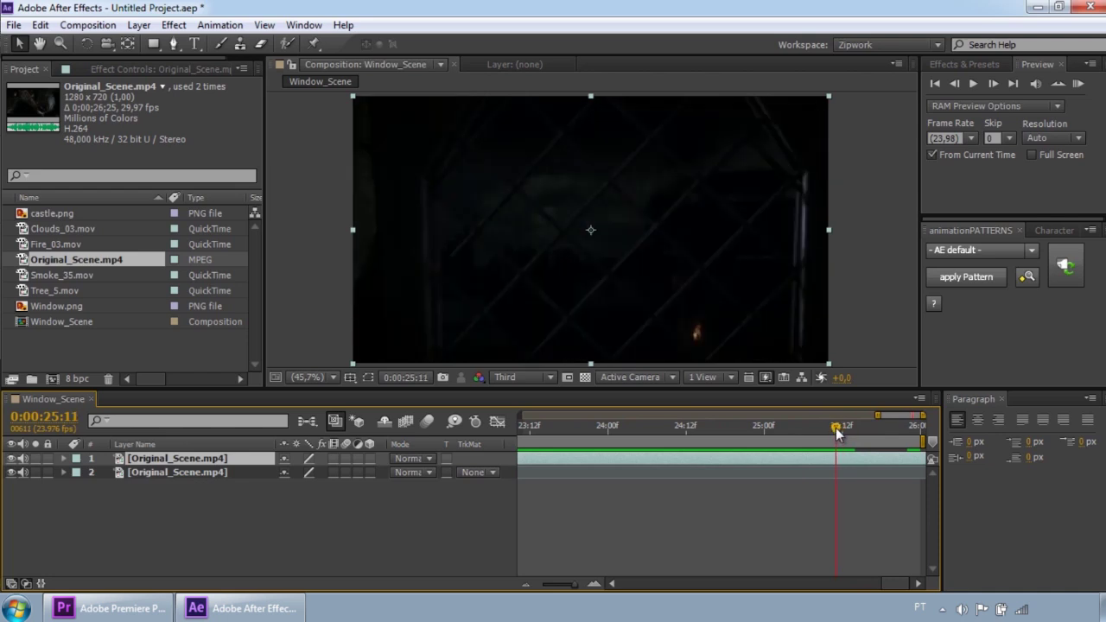
{"action": "left_click", "coordinate": [40, 24]}
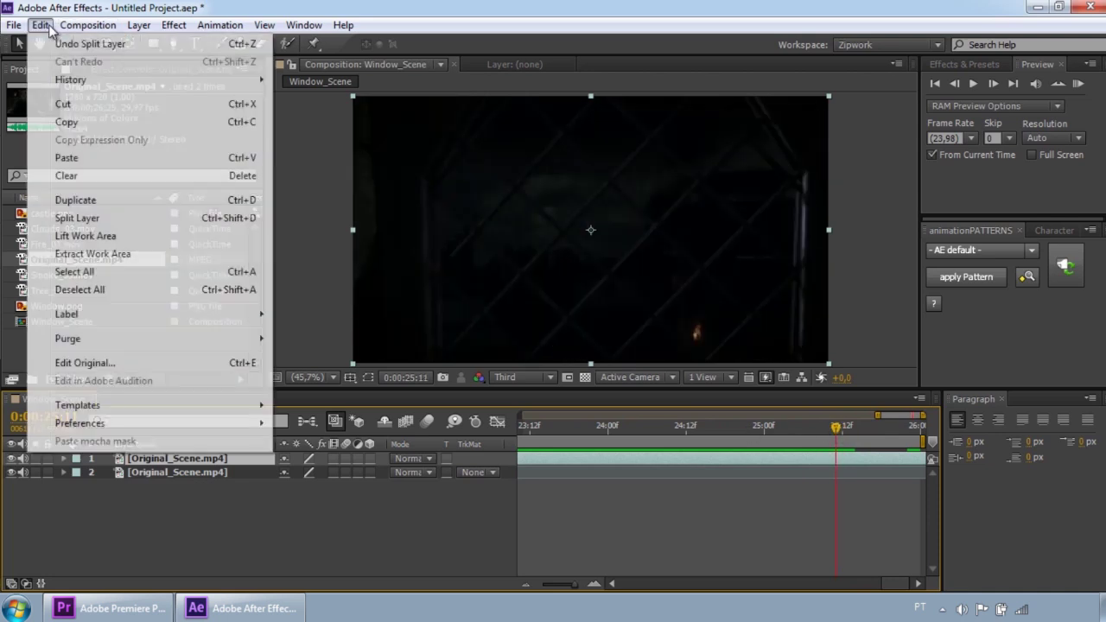
{"action": "left_click", "coordinate": [86, 218]}
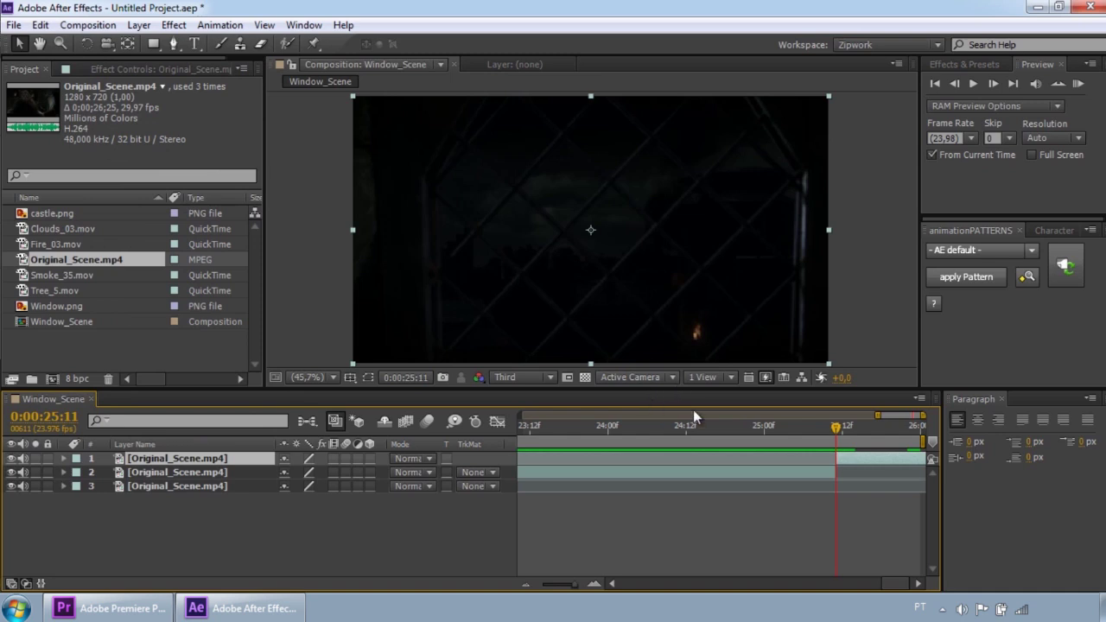
Step: Hide the middle Original_Scene.mp4 segment and place Window.png directly above it, starting at the first cut
{"action": "left_click_drag", "start_coordinate": [838, 431], "coordinate": [714, 427]}
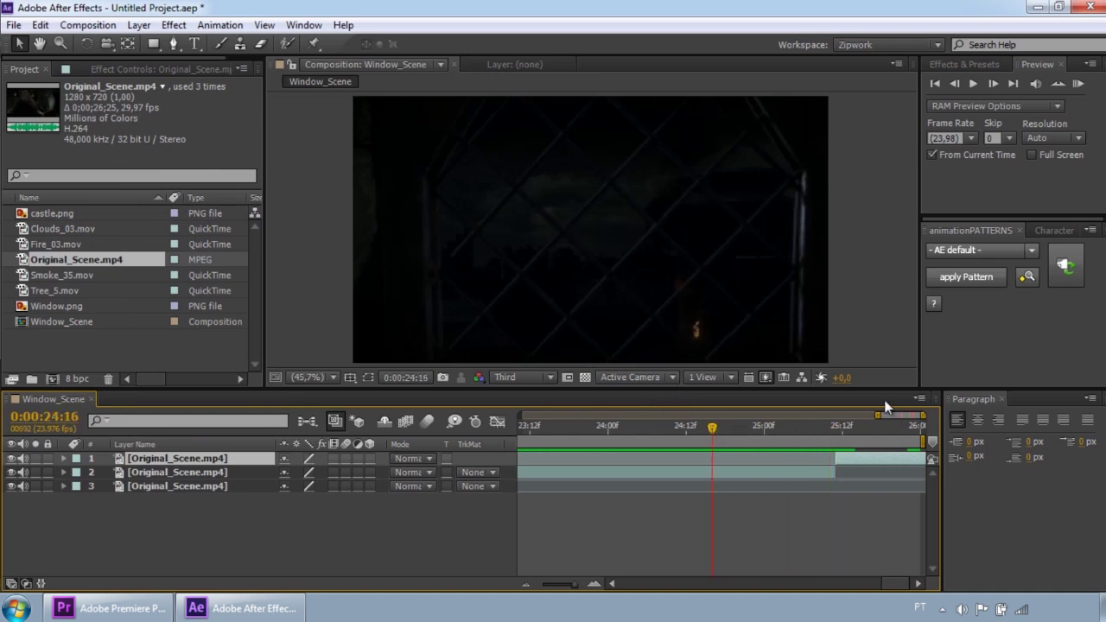
{"action": "left_click_drag", "start_coordinate": [878, 413], "coordinate": [845, 426]}
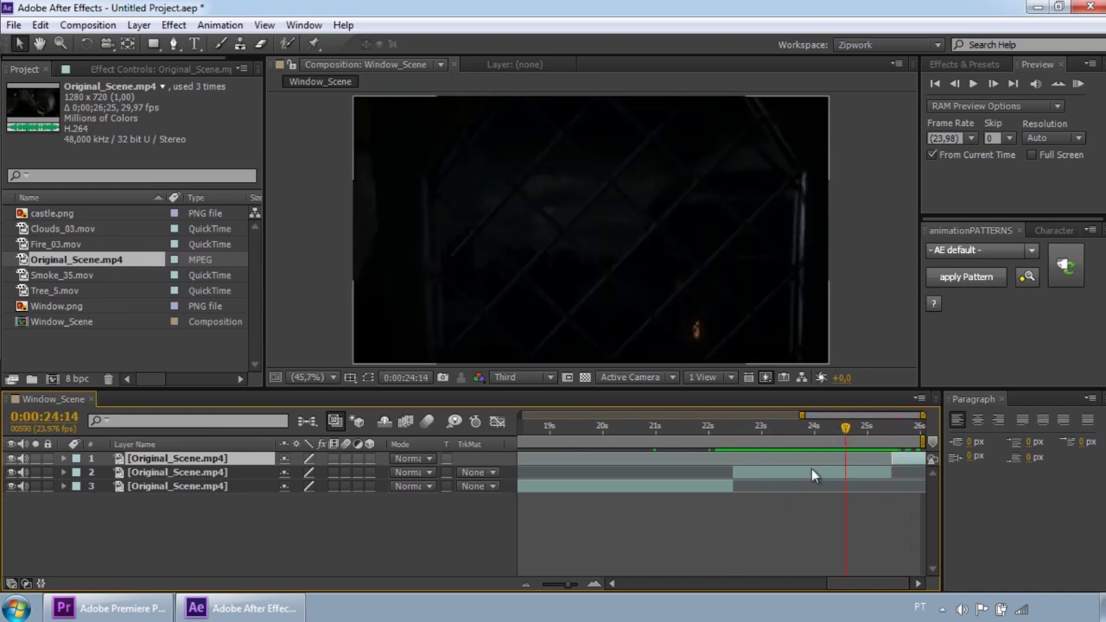
{"action": "left_click", "coordinate": [810, 476]}
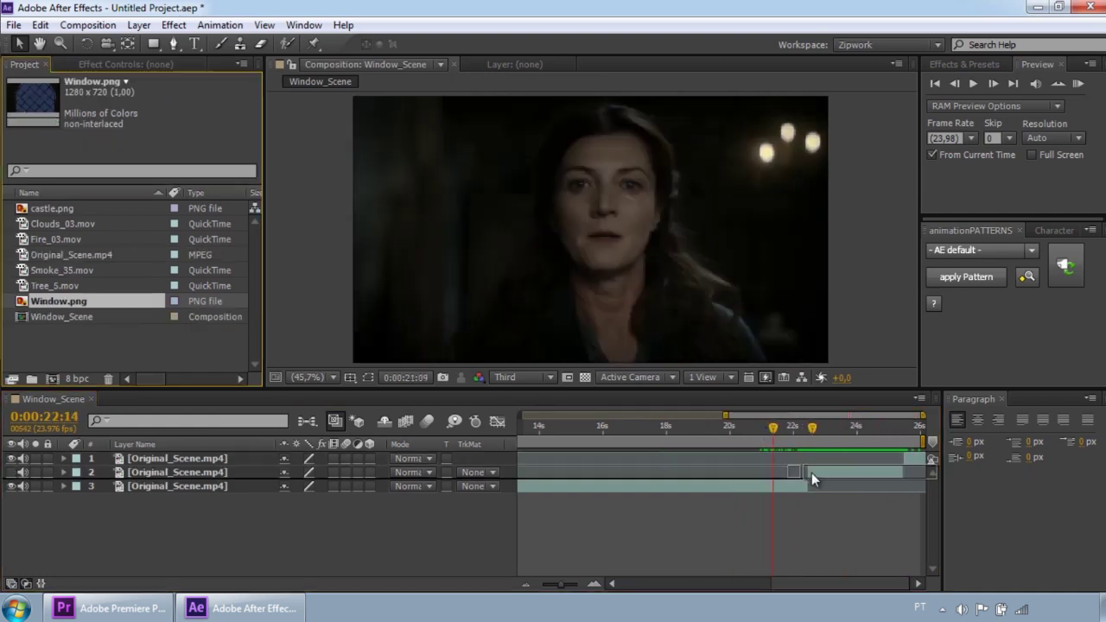
{"action": "left_click_drag", "start_coordinate": [812, 473], "coordinate": [856, 471]}
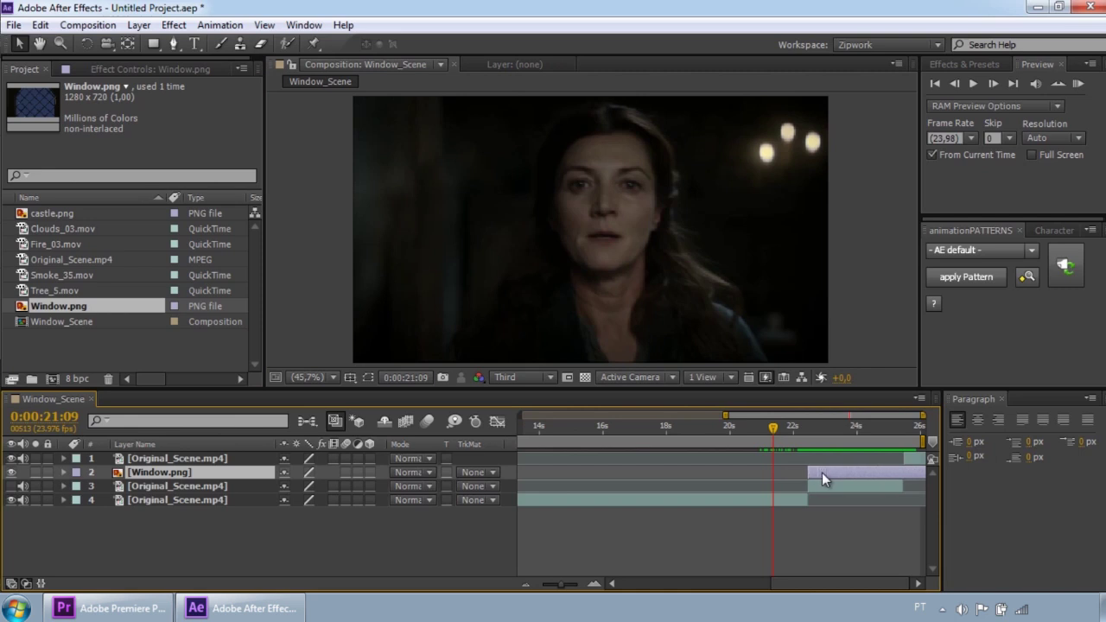
Step: Split the Window.png layer at 0:00:25:14 and delete the part after the cut
{"action": "left_click_drag", "start_coordinate": [772, 427], "coordinate": [902, 423]}
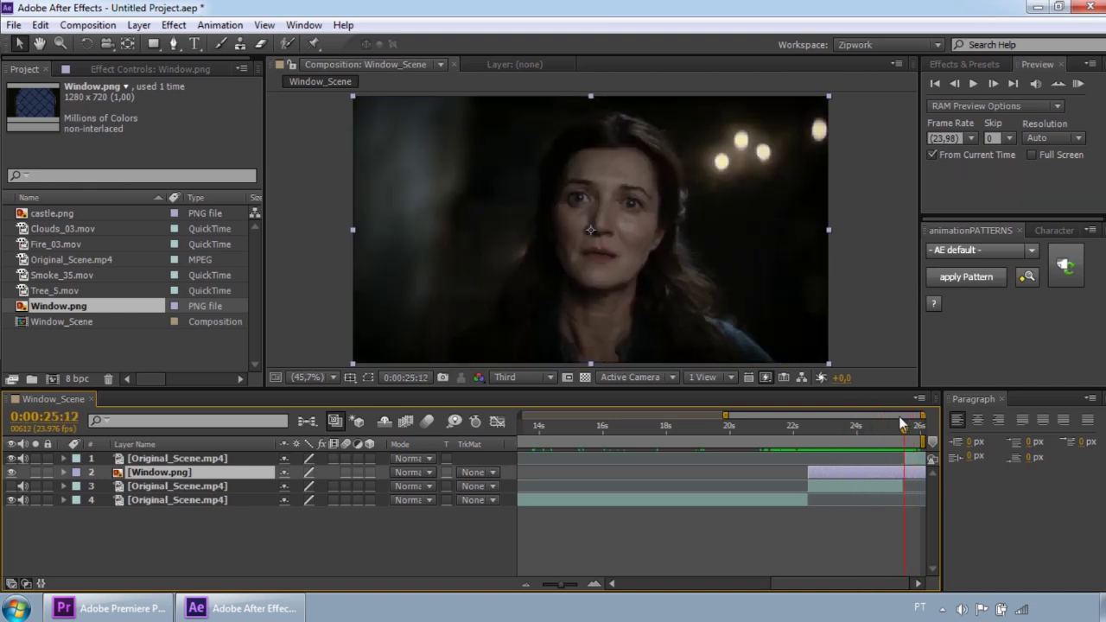
{"action": "left_click_drag", "start_coordinate": [908, 440], "coordinate": [903, 473]}
{"action": "left_click", "coordinate": [40, 24]}
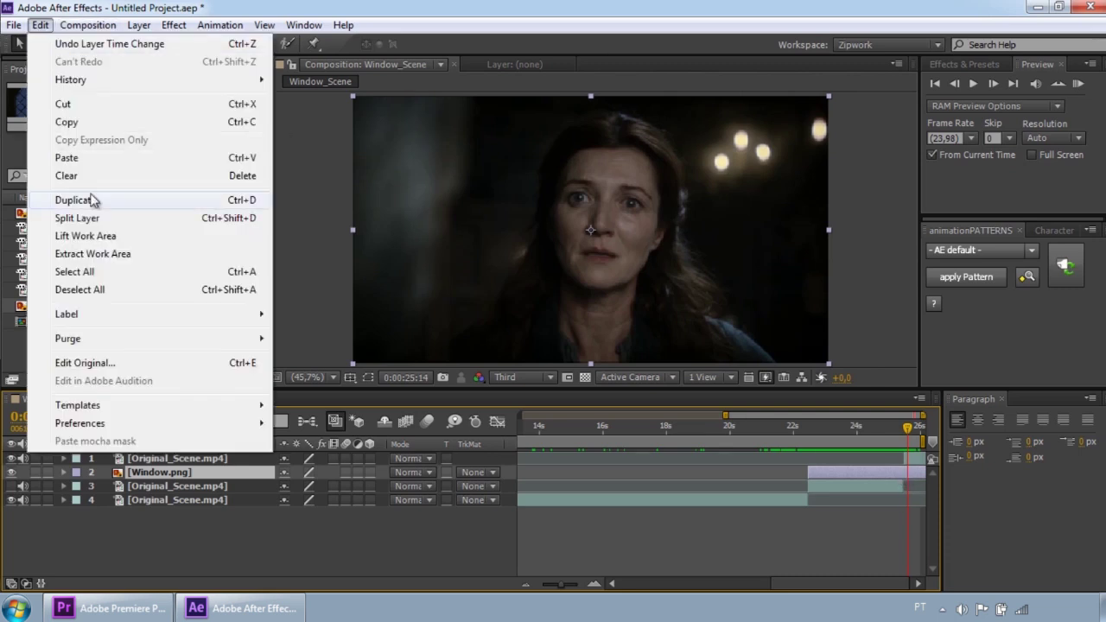
{"action": "left_click", "coordinate": [93, 223]}
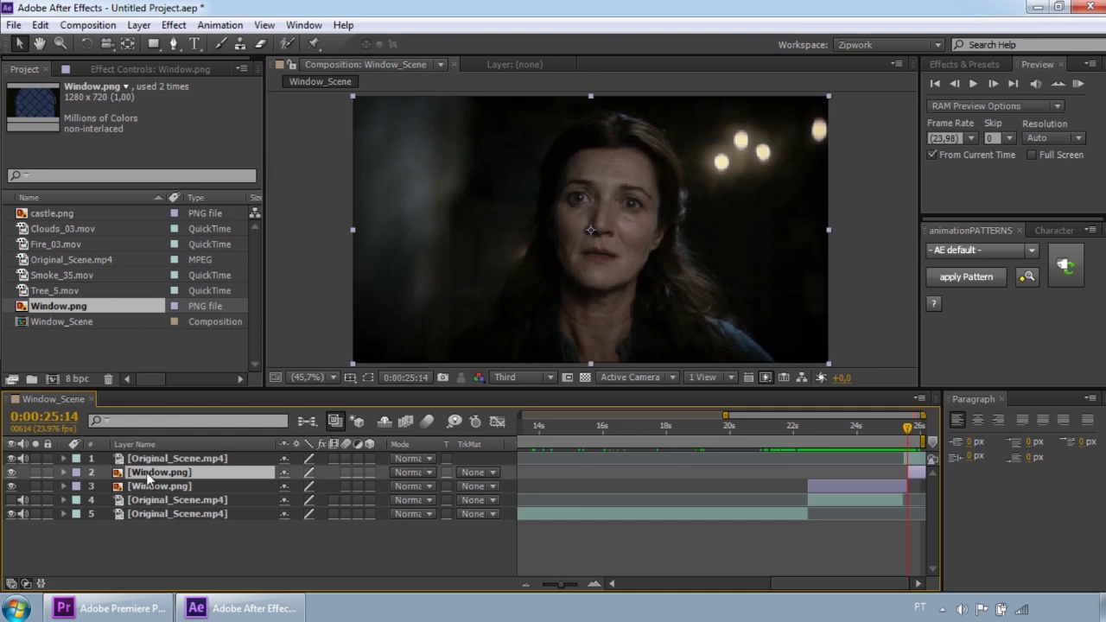
{"action": "key", "text": "Delete"}
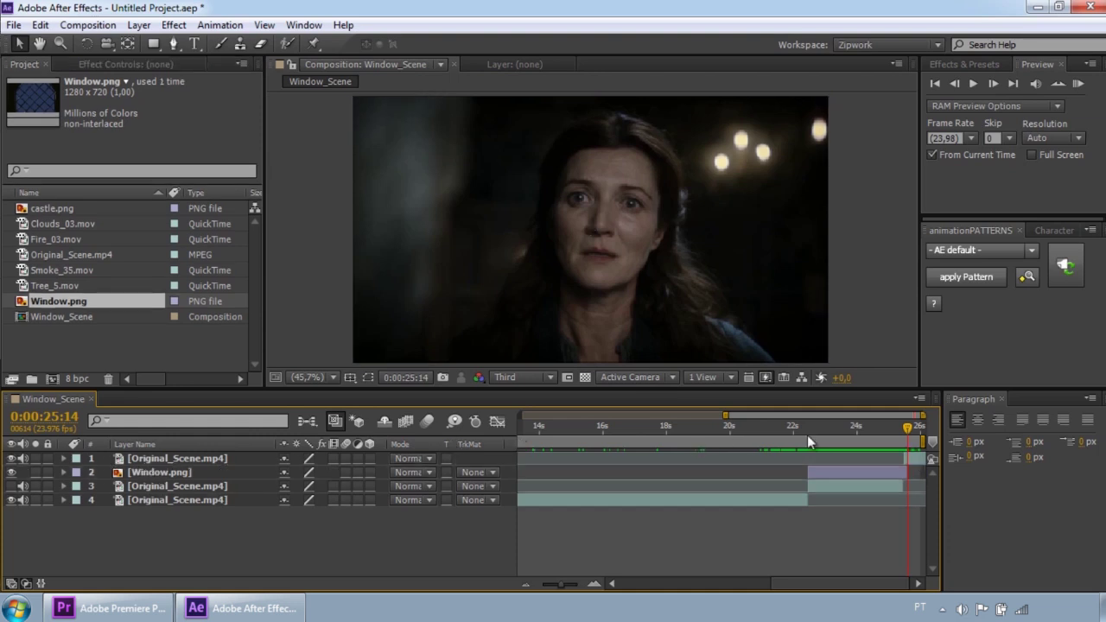
Step: Pre-compose the Window.png layer as Window, leaving all attributes in Window_Scene
{"action": "left_click_drag", "start_coordinate": [916, 432], "coordinate": [868, 428]}
{"action": "left_click", "coordinate": [854, 473]}
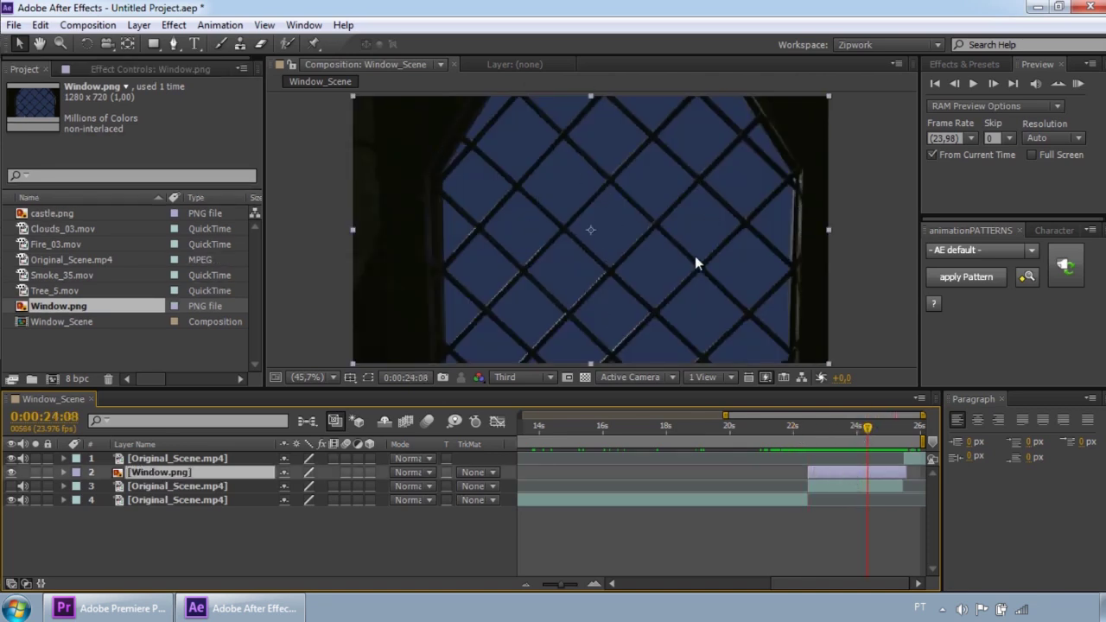
{"action": "left_click", "coordinate": [80, 25]}
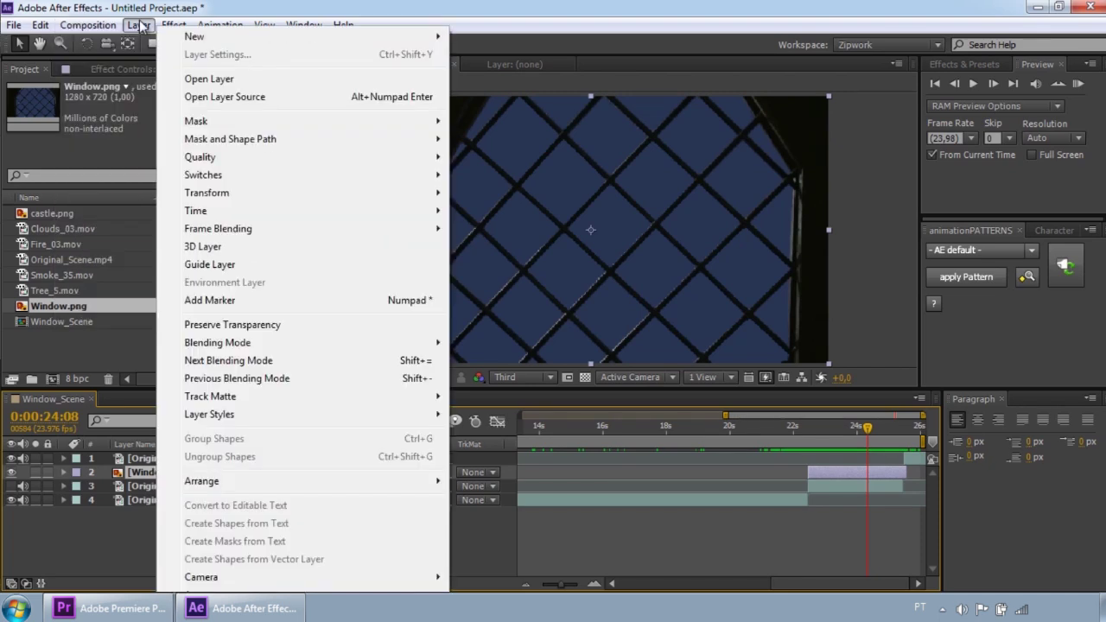
{"action": "left_click", "coordinate": [216, 612]}
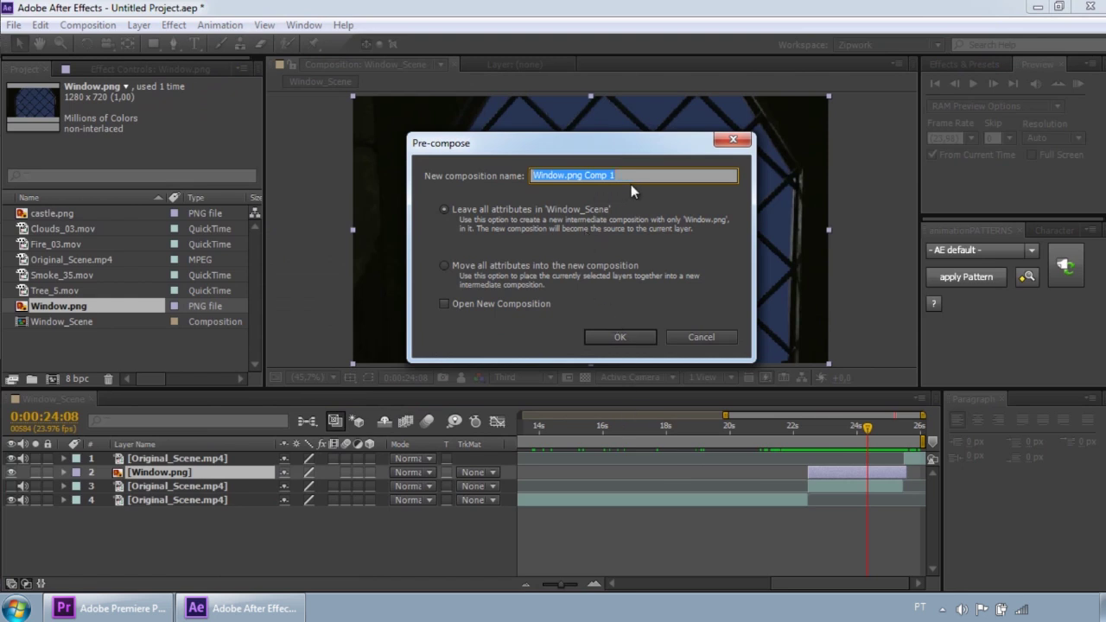
{"action": "type", "text": "Windows"}
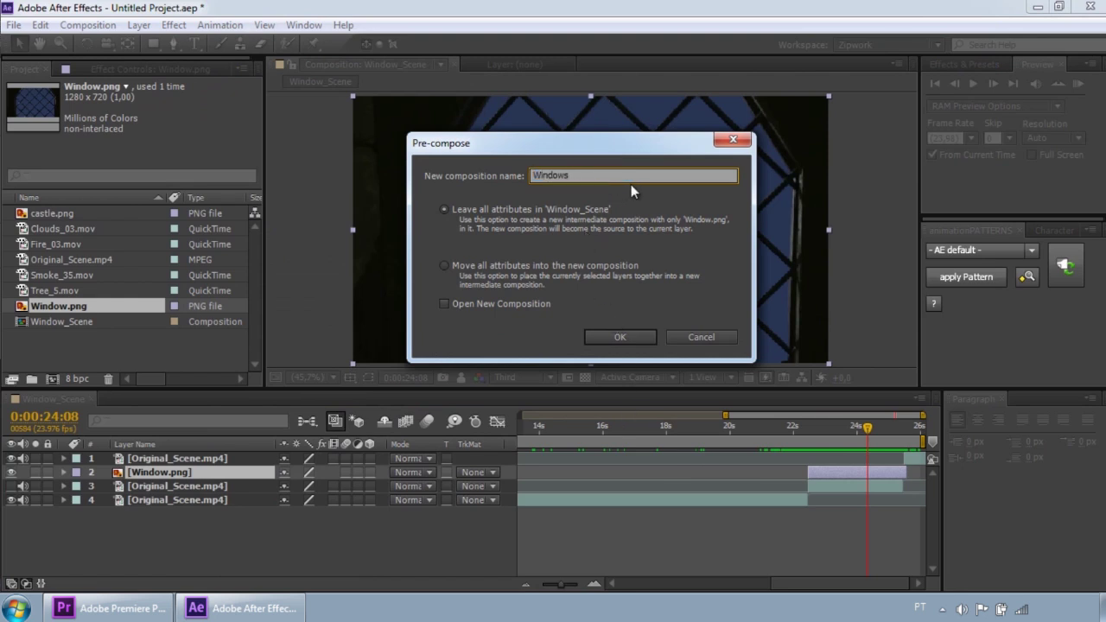
{"action": "key", "text": "BackSpace"}
{"action": "left_click", "coordinate": [620, 338]}
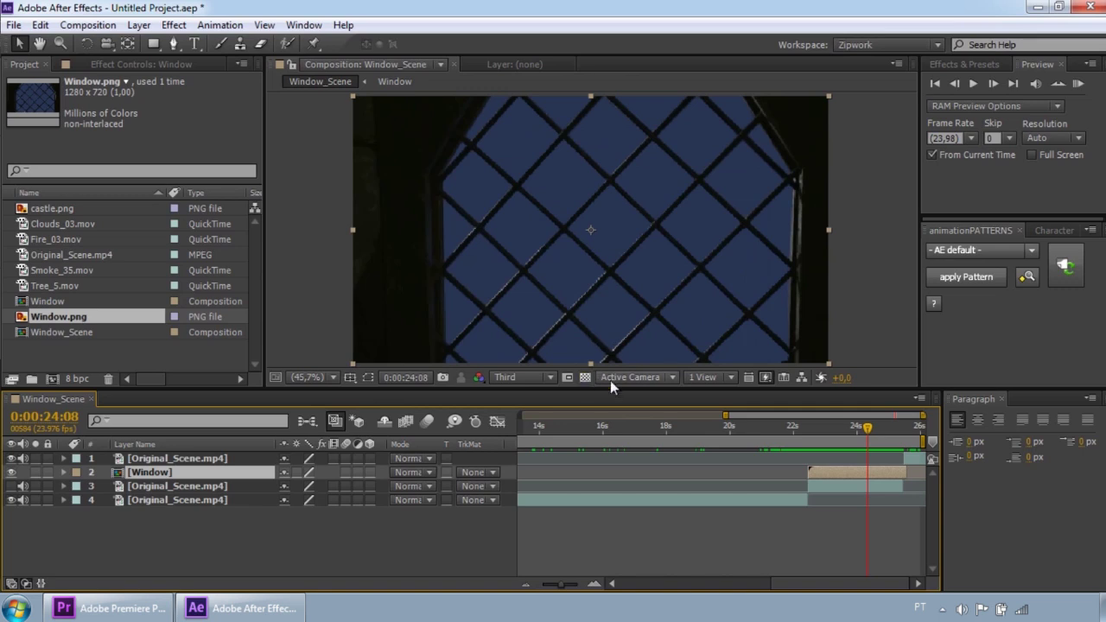
Step: Compare the Window layer with the original footage beneath it around 0:00:23:04 and 0:00:24:10 by toggling their visibility
{"action": "left_click_drag", "start_coordinate": [868, 426], "coordinate": [829, 426]}
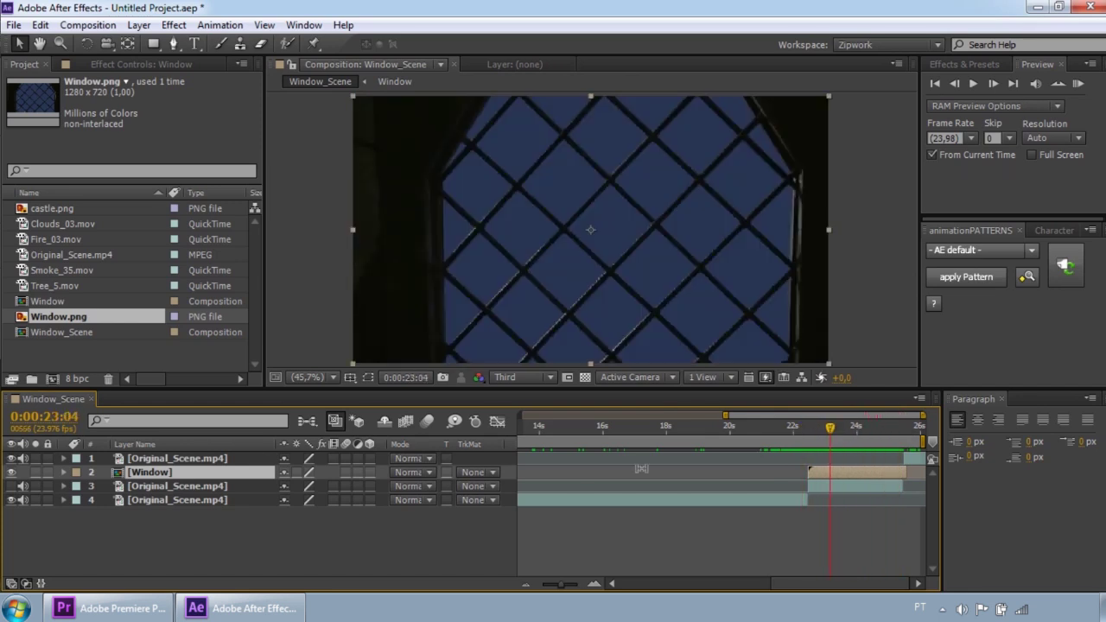
{"action": "left_click", "coordinate": [11, 471]}
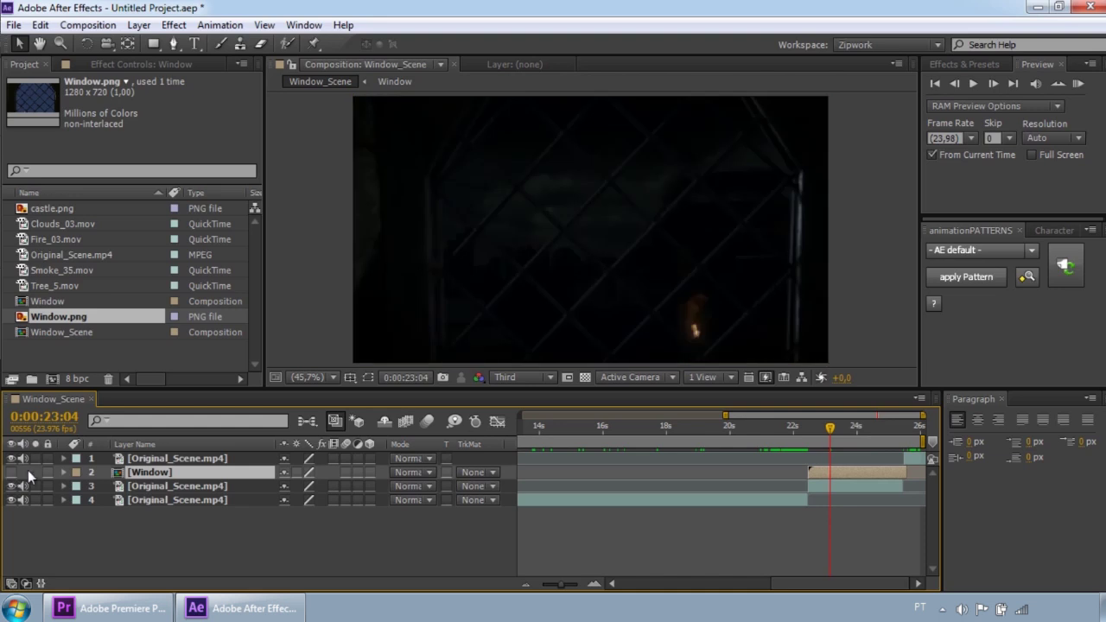
{"action": "left_click_drag", "start_coordinate": [827, 426], "coordinate": [869, 426]}
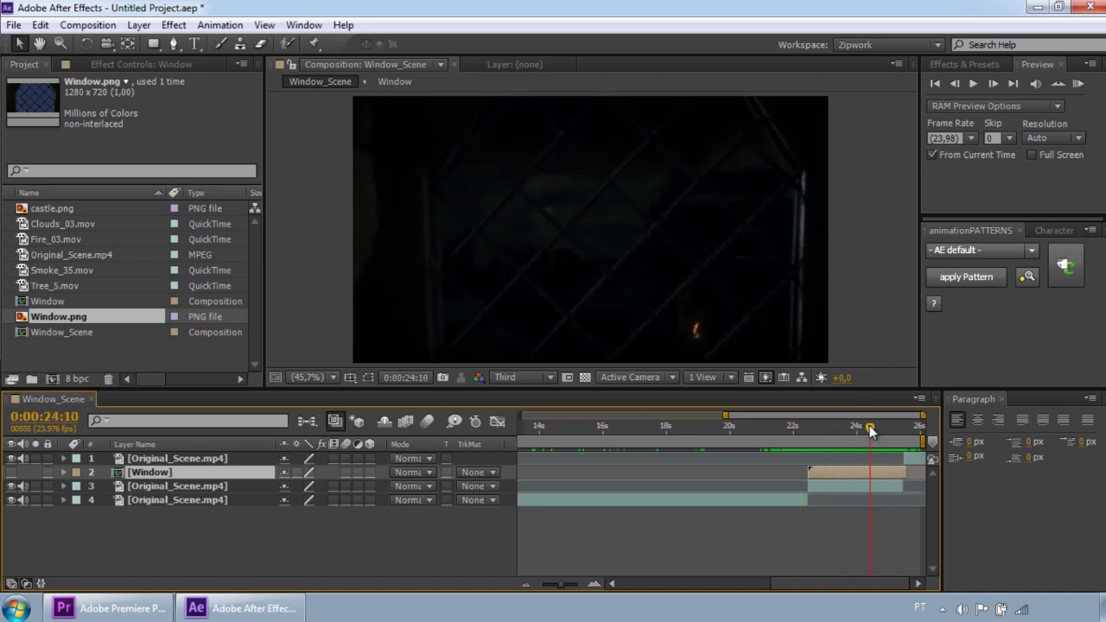
{"action": "left_click", "coordinate": [11, 472]}
{"action": "left_click", "coordinate": [11, 487]}
{"action": "left_click", "coordinate": [11, 500]}
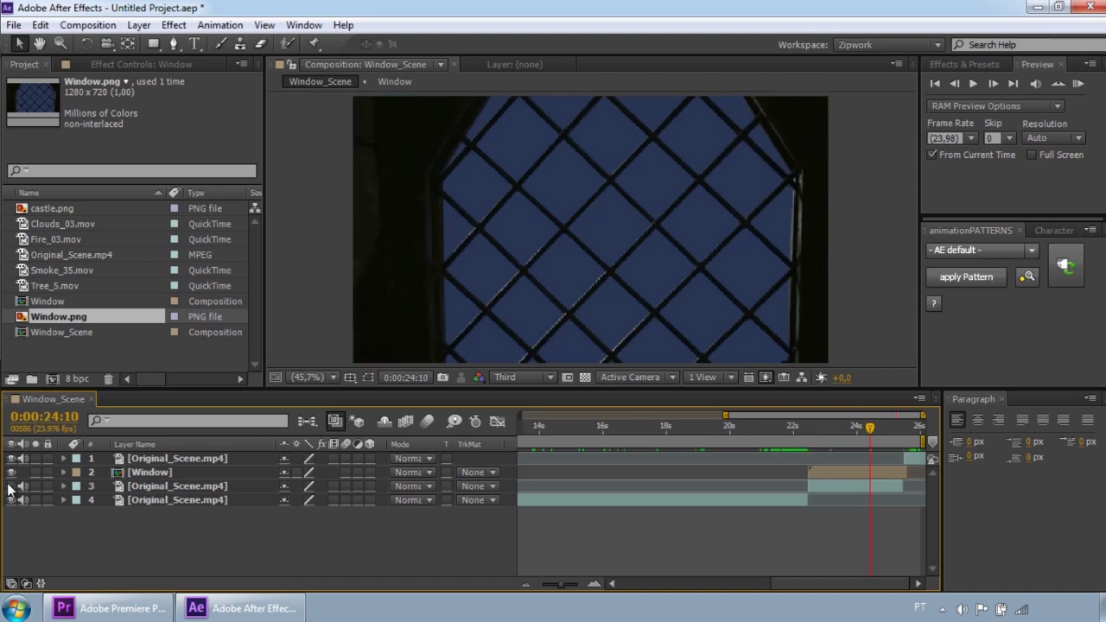
Step: Open the Window composition and apply the Keylight (1.2) effect to the Window.png layer
{"action": "left_click", "coordinate": [166, 474]}
{"action": "double_click", "coordinate": [166, 474]}
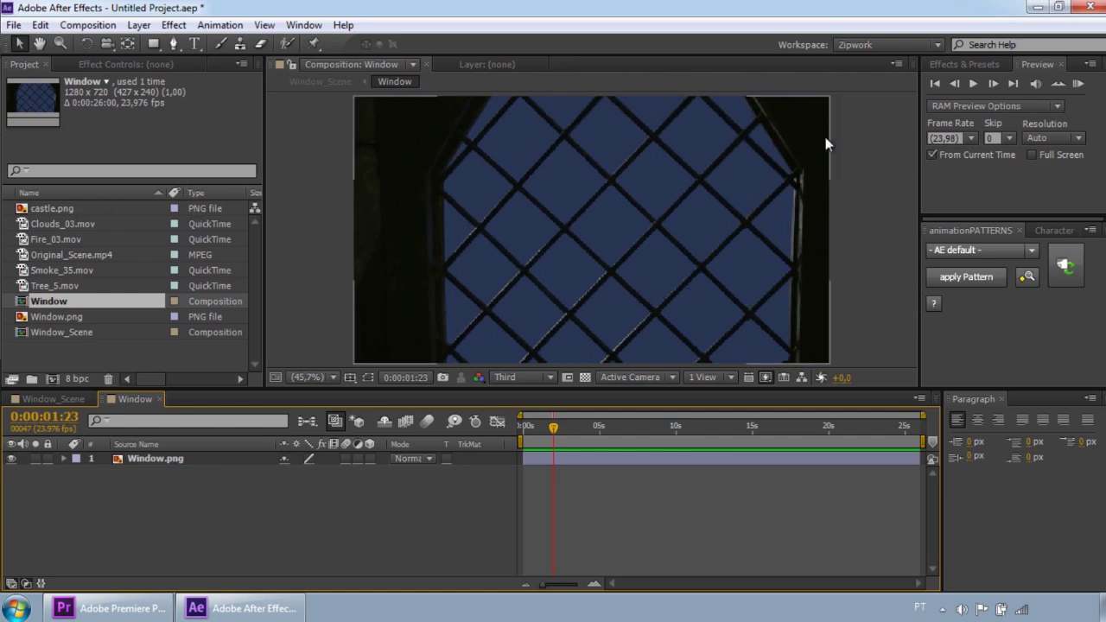
{"action": "left_click", "coordinate": [659, 217]}
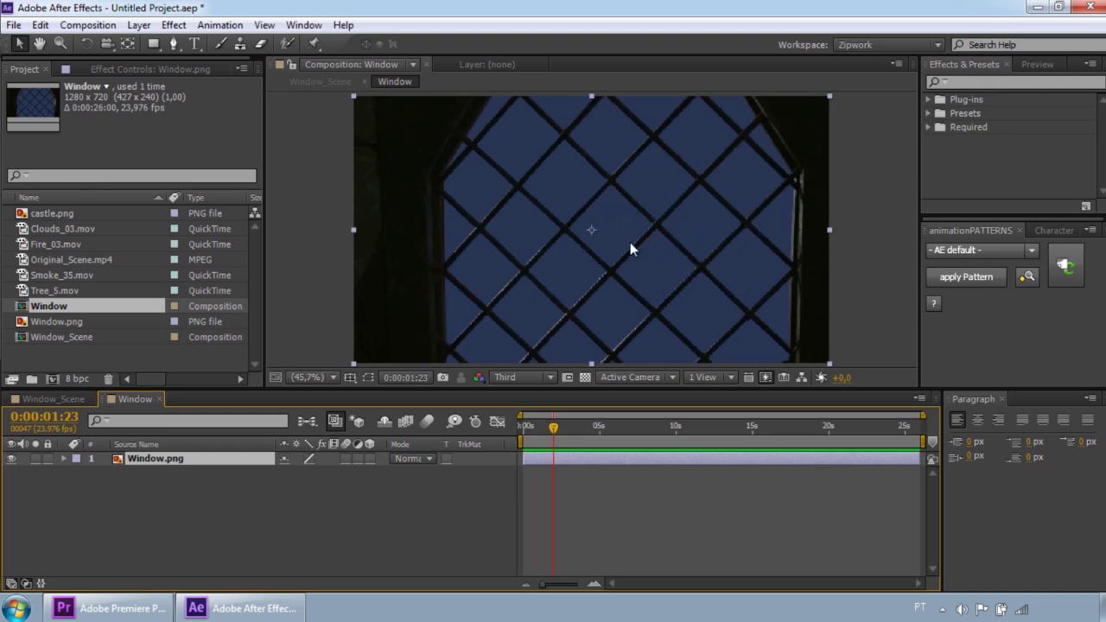
{"action": "left_click", "coordinate": [138, 25]}
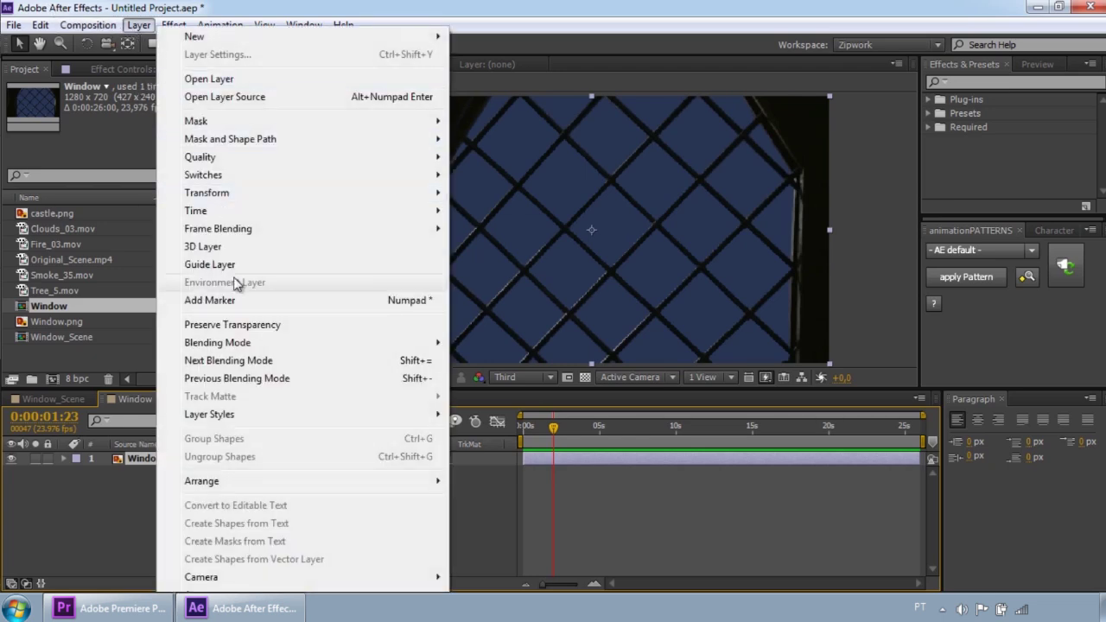
{"action": "mouse_move", "coordinate": [173, 25]}
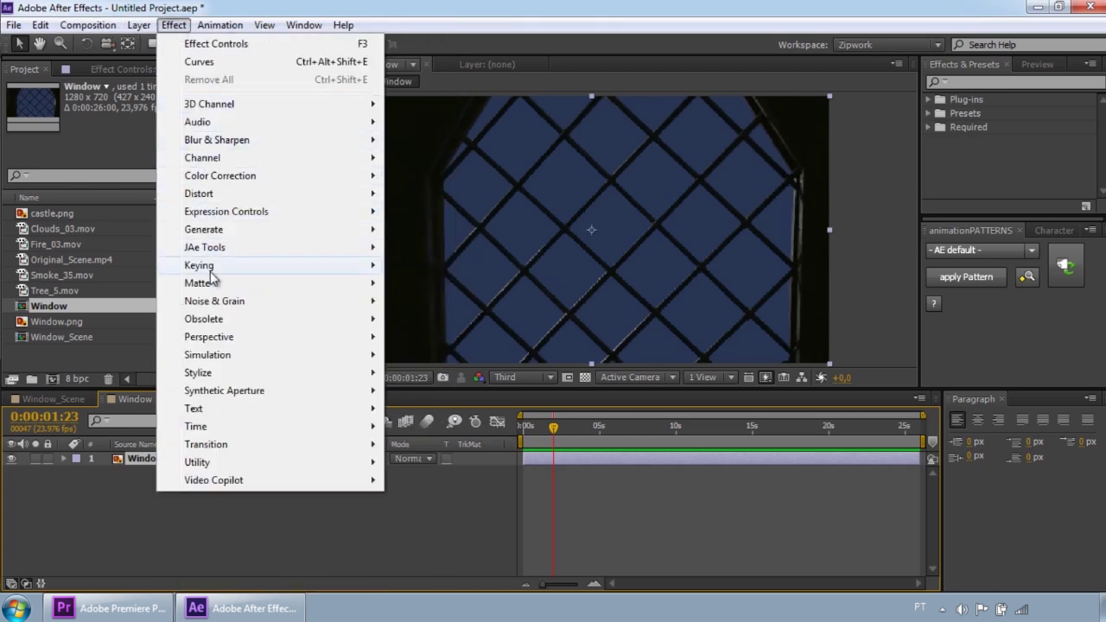
{"action": "mouse_move", "coordinate": [222, 269]}
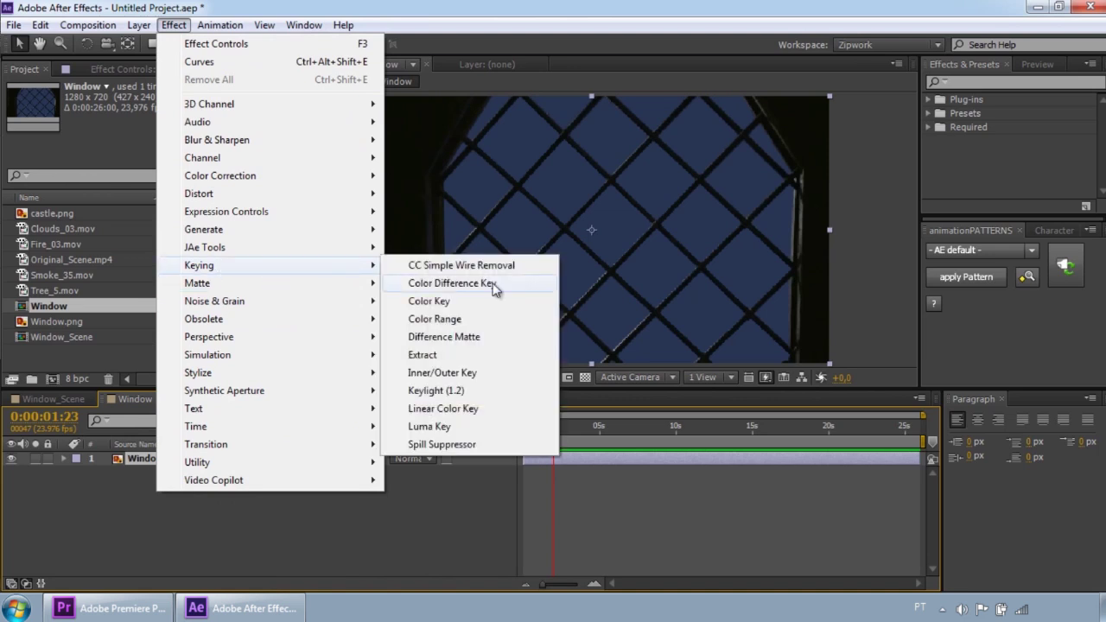
{"action": "left_click", "coordinate": [437, 390]}
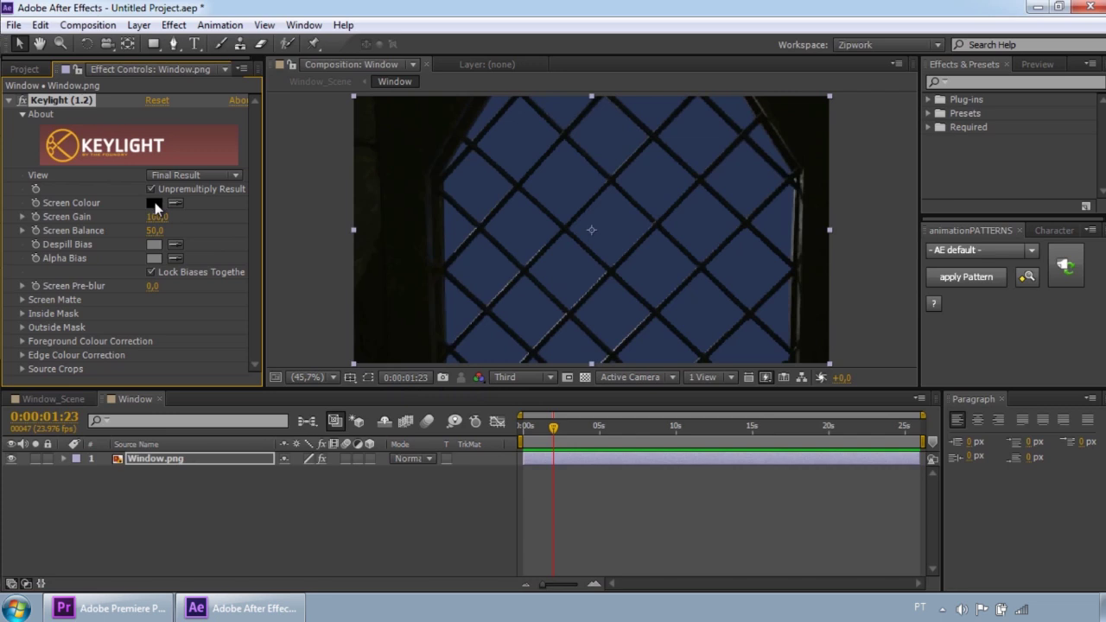
Step: Key out the window panes by sampling their blue as Keylight's Screen Colour, and show the transparency grid
{"action": "left_click", "coordinate": [175, 203]}
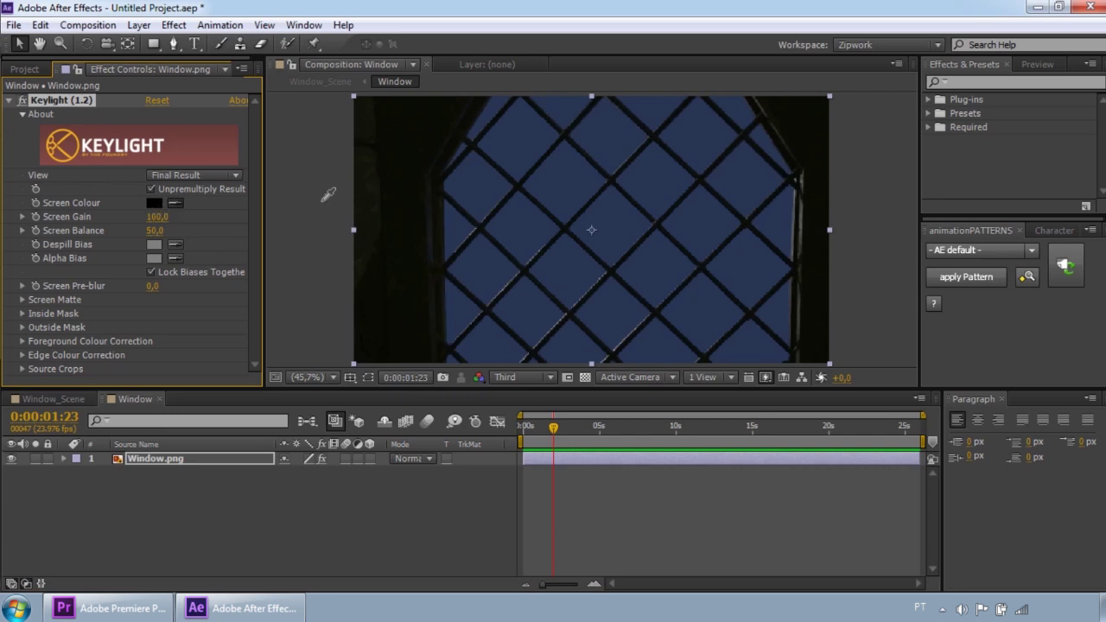
{"action": "left_click", "coordinate": [564, 187]}
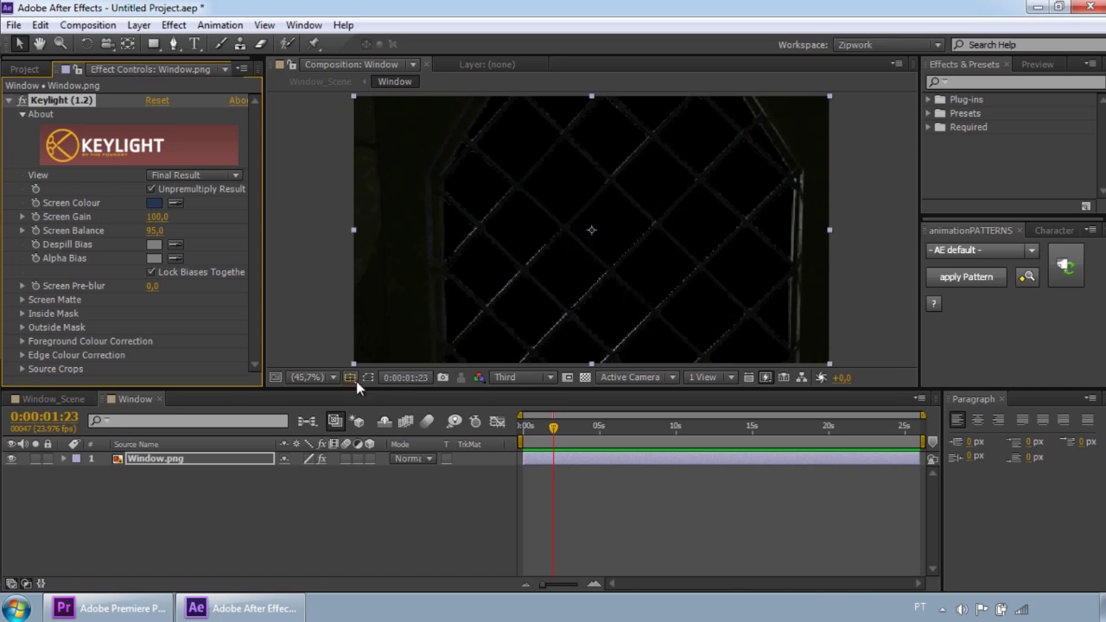
{"action": "left_click", "coordinate": [585, 378]}
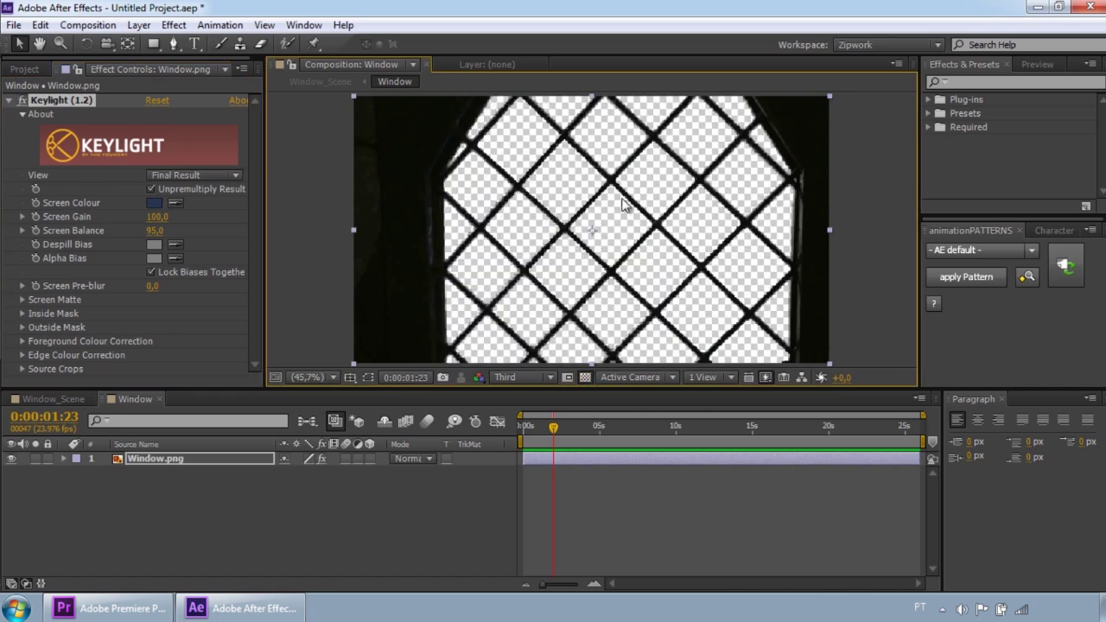
{"action": "key", "text": "comma"}
{"action": "key", "text": "comma"}
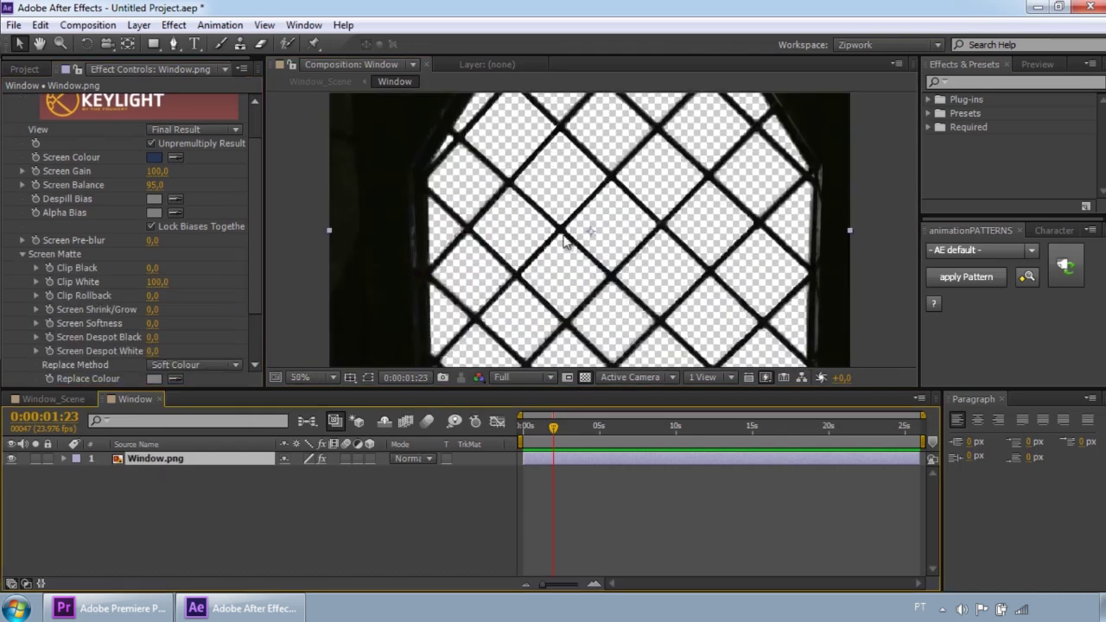
Step: Lock the Window.png layer and add castle.png to the composition directly beneath it
{"action": "left_click", "coordinate": [47, 459]}
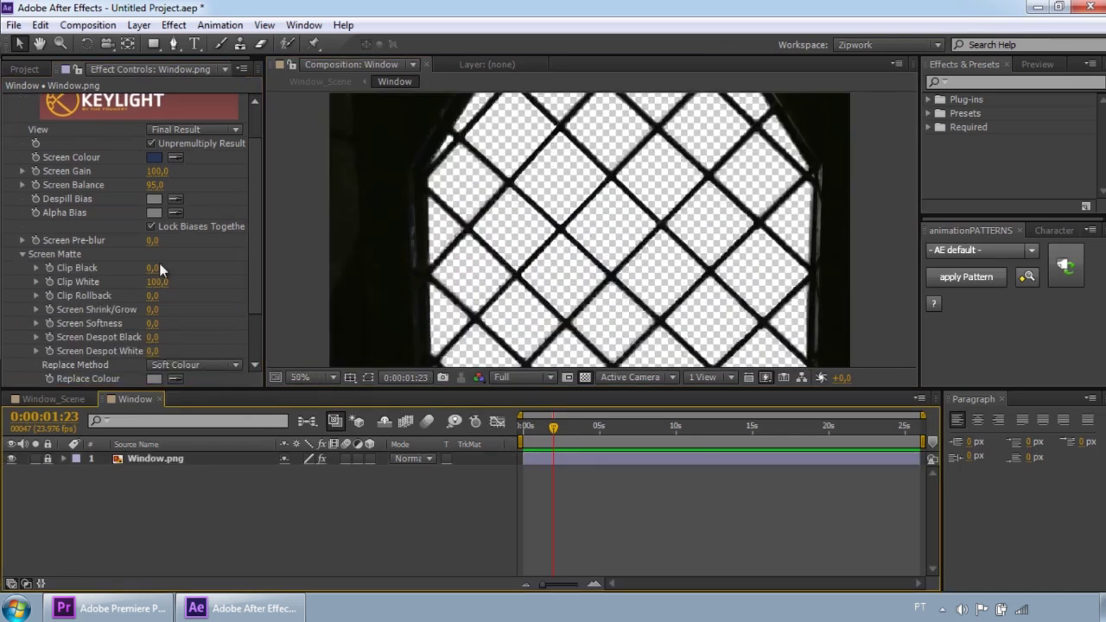
{"action": "left_click", "coordinate": [18, 69]}
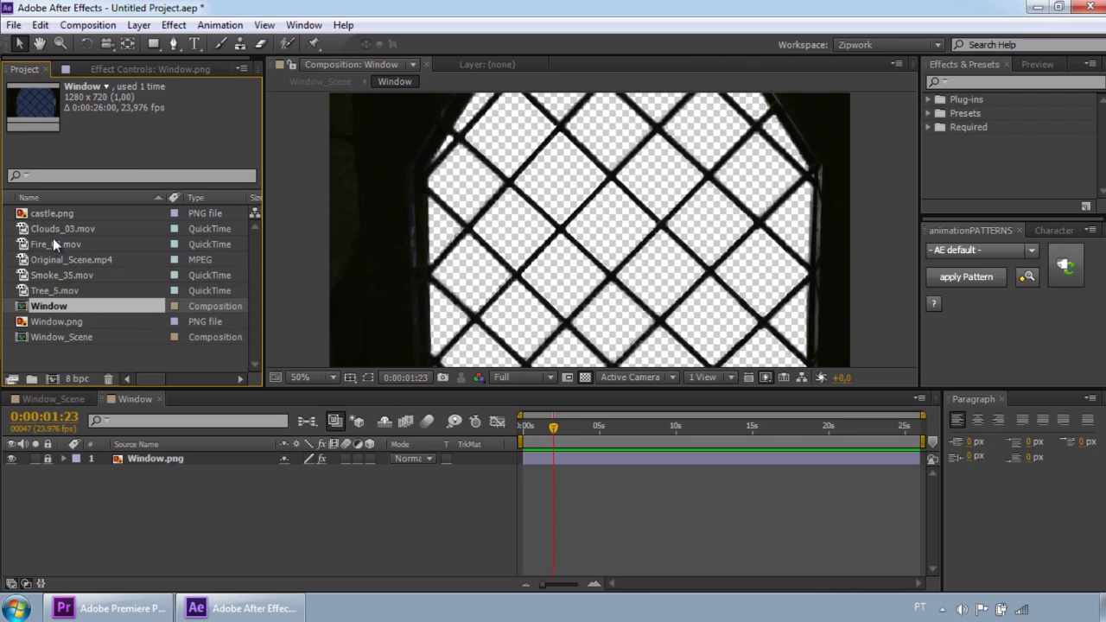
{"action": "left_click_drag", "start_coordinate": [41, 215], "coordinate": [223, 477]}
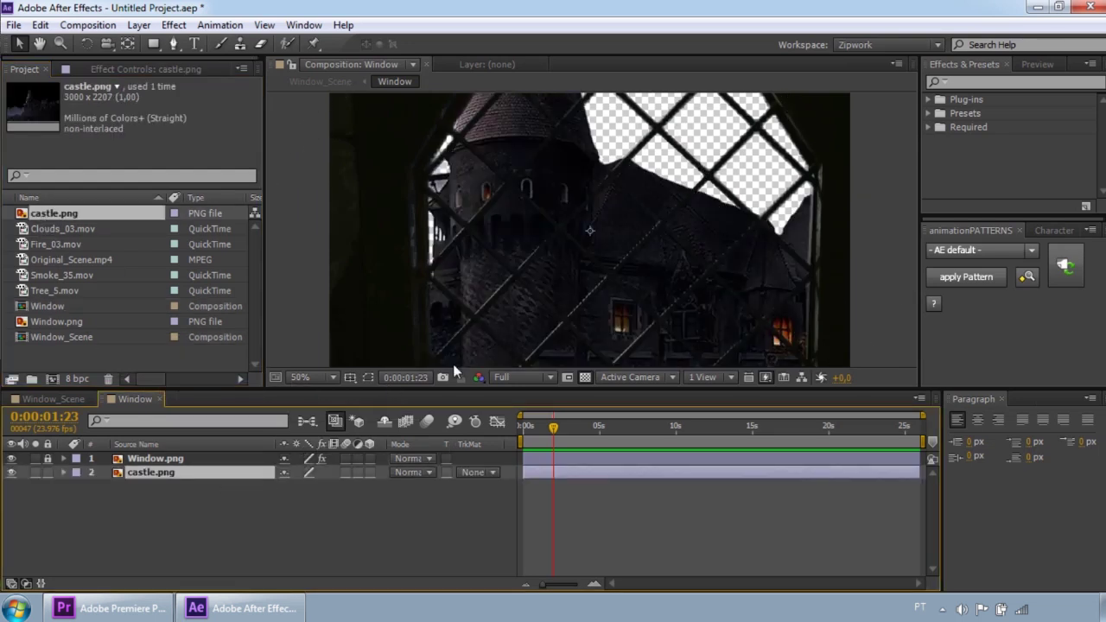
Step: Shift castle.png up and to the right behind the window and set its scale to 46%
{"action": "left_click_drag", "start_coordinate": [540, 290], "coordinate": [601, 255]}
{"action": "key", "text": "comma"}
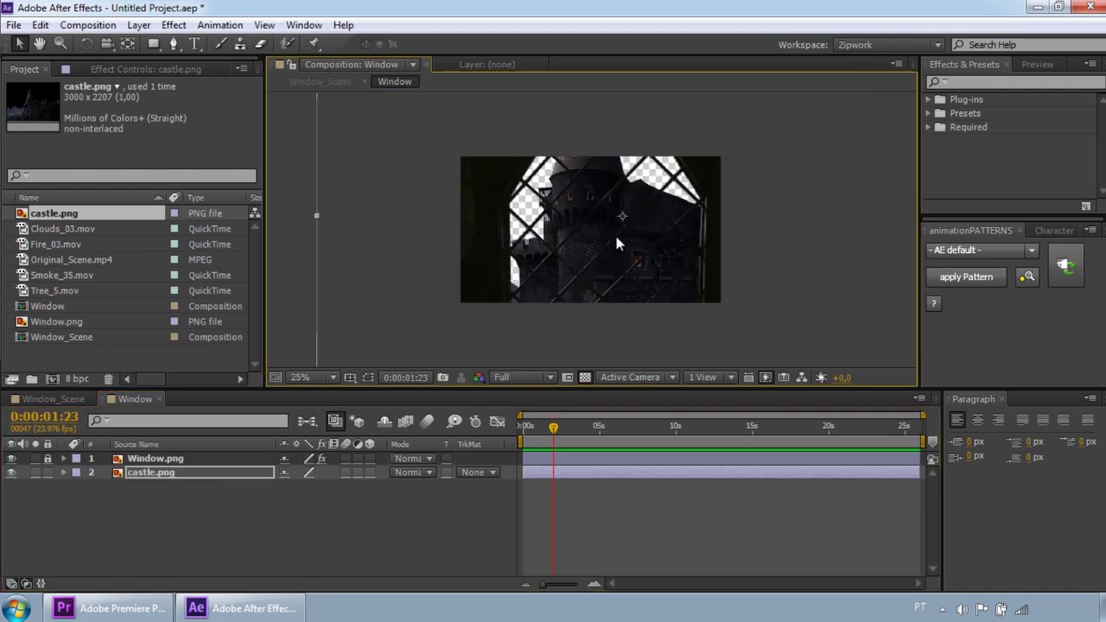
{"action": "key", "text": "s"}
{"action": "key", "text": "alt+shift+p"}
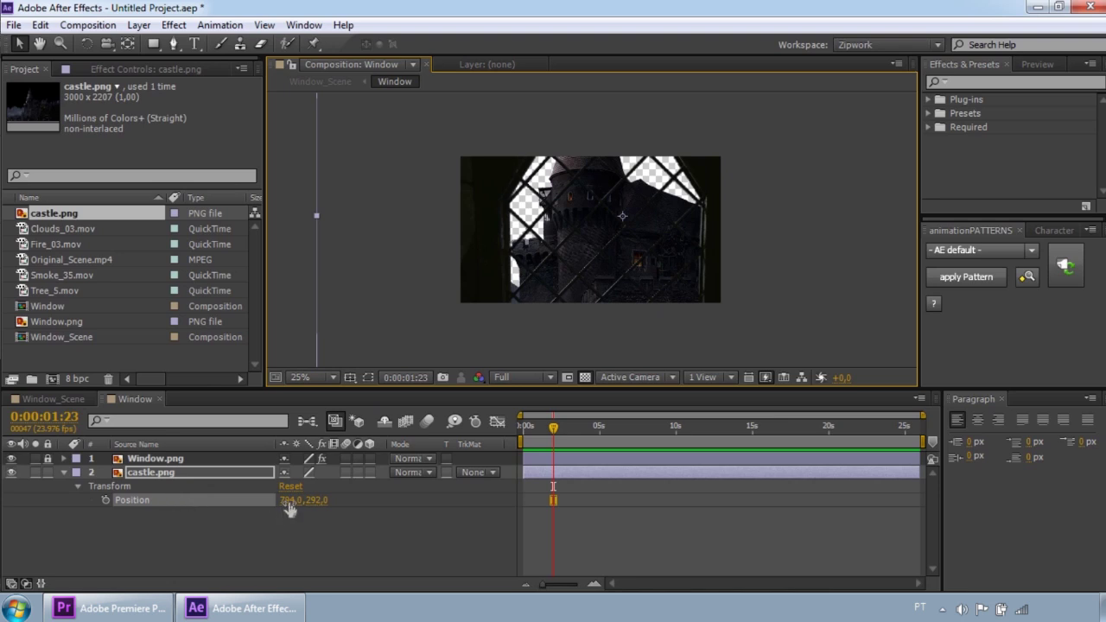
{"action": "key", "text": "s"}
{"action": "key", "text": "u"}
{"action": "key", "text": "u"}
{"action": "key", "text": "u"}
{"action": "key", "text": "u"}
{"action": "key", "text": "s"}
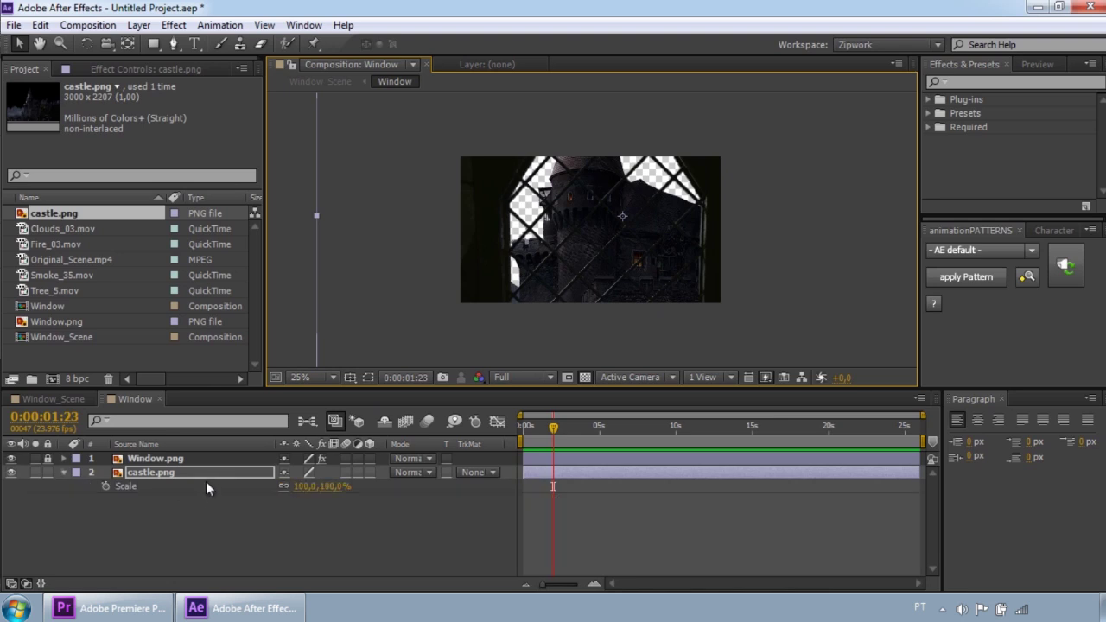
{"action": "left_click_drag", "start_coordinate": [305, 486], "coordinate": [267, 488]}
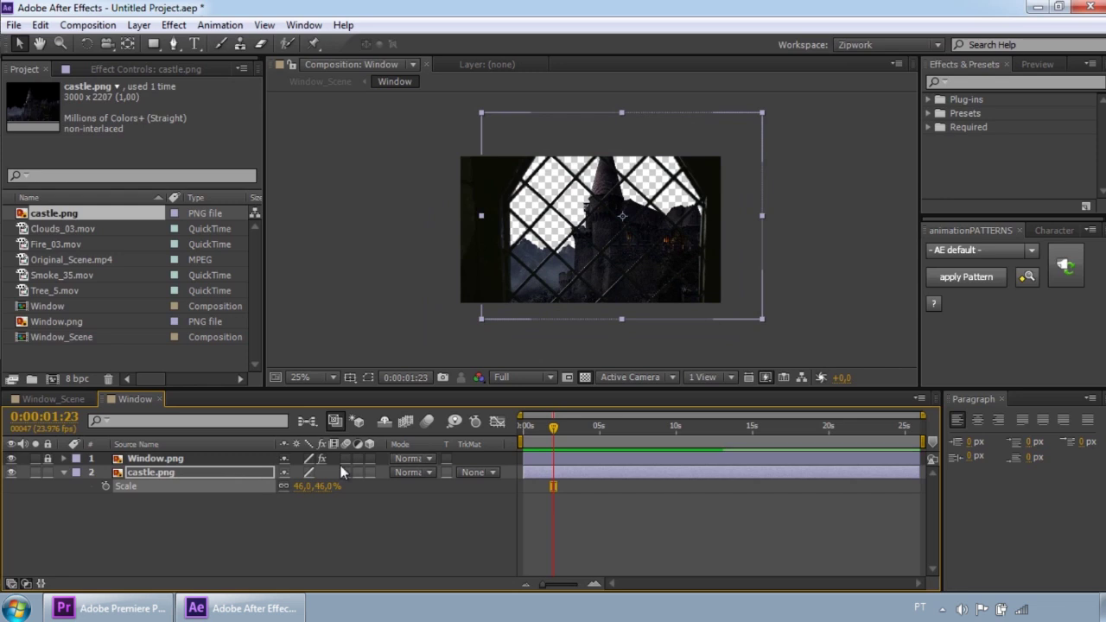
Step: Move castle.png slightly down so the tower's roof sits inside the window opening, and collapse the layer's properties
{"action": "mouse_move", "coordinate": [655, 271]}
{"action": "left_mouse_down"}
{"action": "mouse_move", "coordinate": [629, 276]}
{"action": "mouse_move", "coordinate": [661, 279]}
{"action": "left_mouse_up"}
{"action": "left_click", "coordinate": [818, 260]}
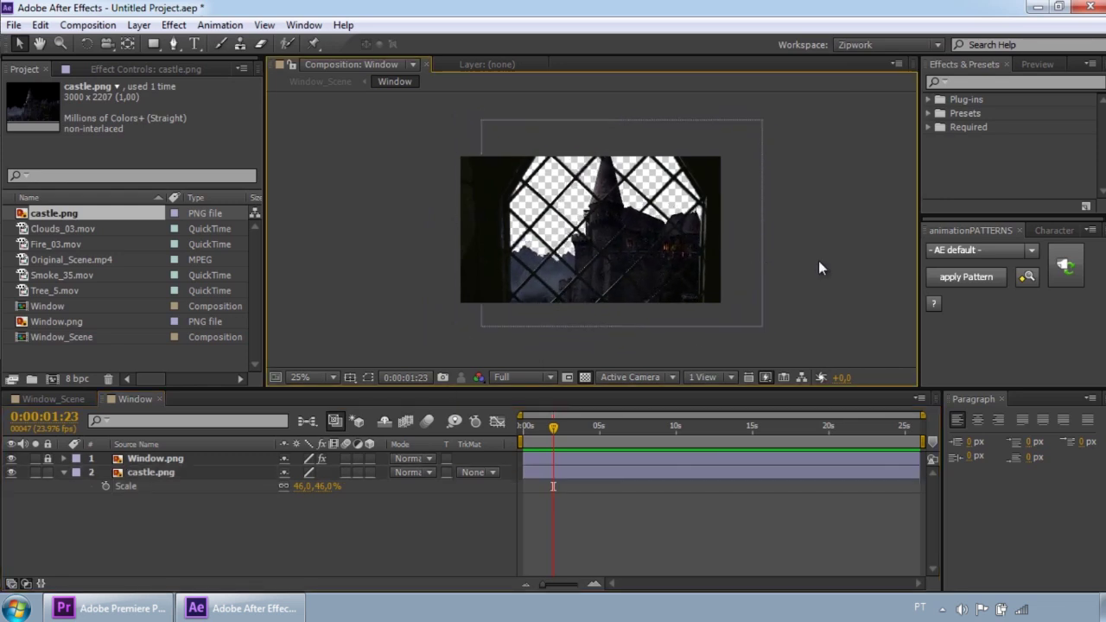
{"action": "key", "text": "period"}
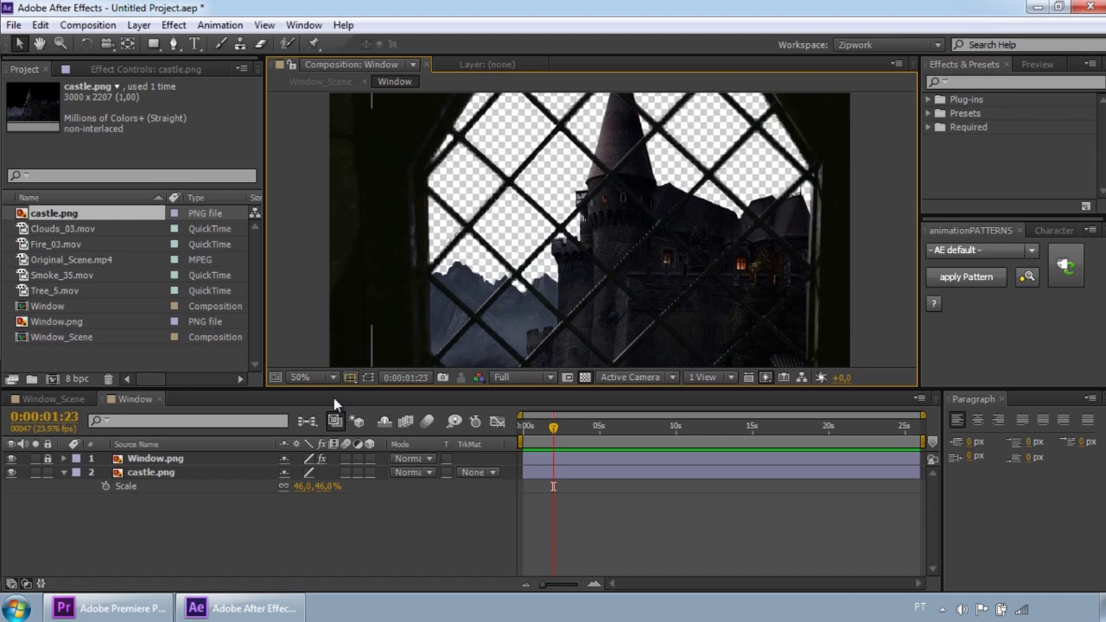
{"action": "left_click", "coordinate": [177, 476]}
{"action": "key", "text": "s"}
{"action": "key", "text": "ctrl+d"}
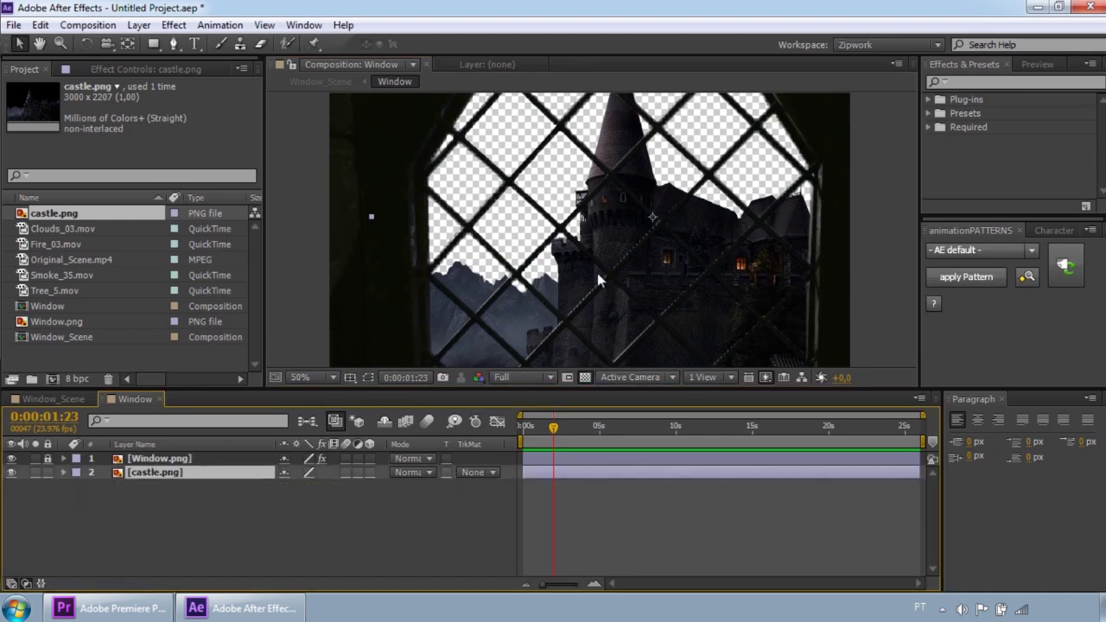
Step: Add Clouds_03.mov to the Window composition and place it beneath castle.png as the sky
{"action": "left_click", "coordinate": [54, 231]}
{"action": "left_click_drag", "start_coordinate": [64, 228], "coordinate": [574, 246]}
{"action": "left_click_drag", "start_coordinate": [180, 460], "coordinate": [190, 500]}
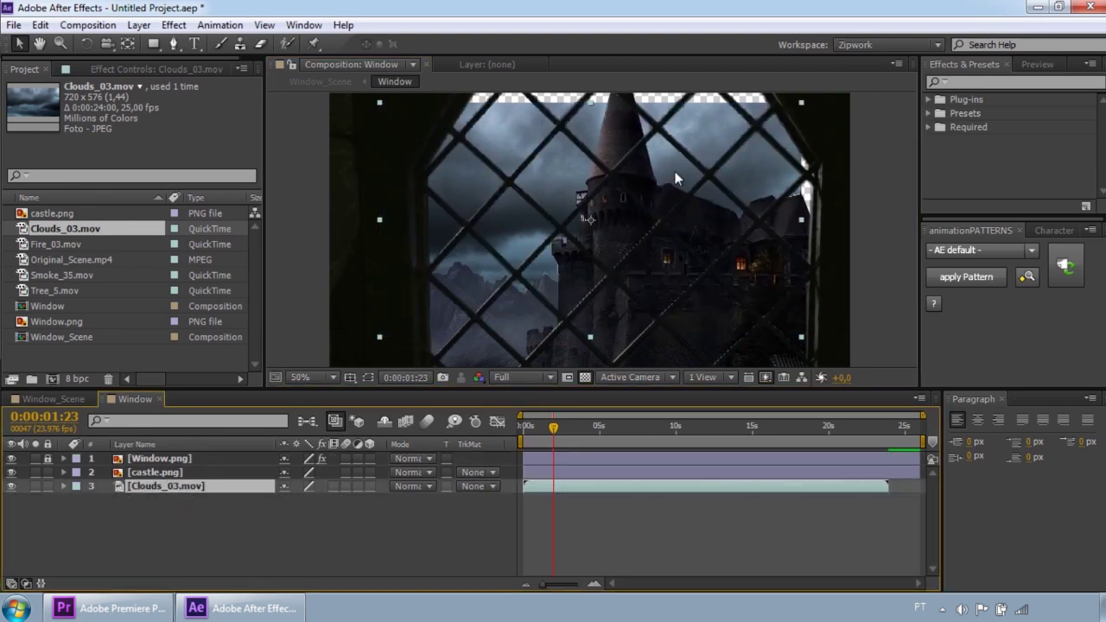
Step: Scale Clouds_03.mov to 157% and reposition it so the clouds fill the sky behind the castle
{"action": "key", "text": "s"}
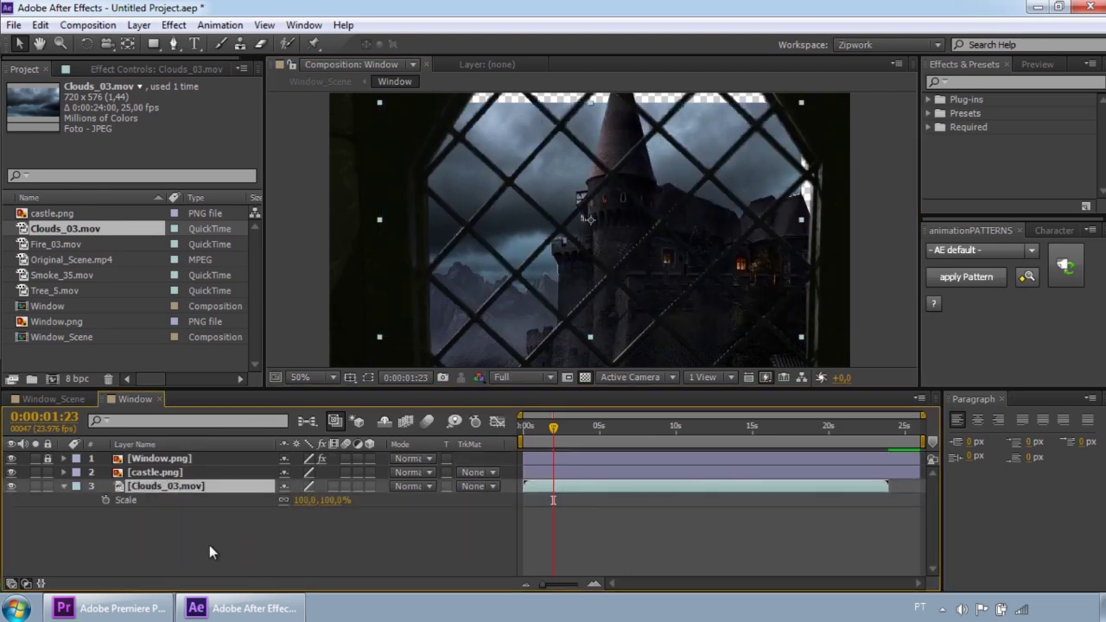
{"action": "left_click_drag", "start_coordinate": [307, 503], "coordinate": [350, 500]}
{"action": "left_click_drag", "start_coordinate": [534, 189], "coordinate": [559, 195]}
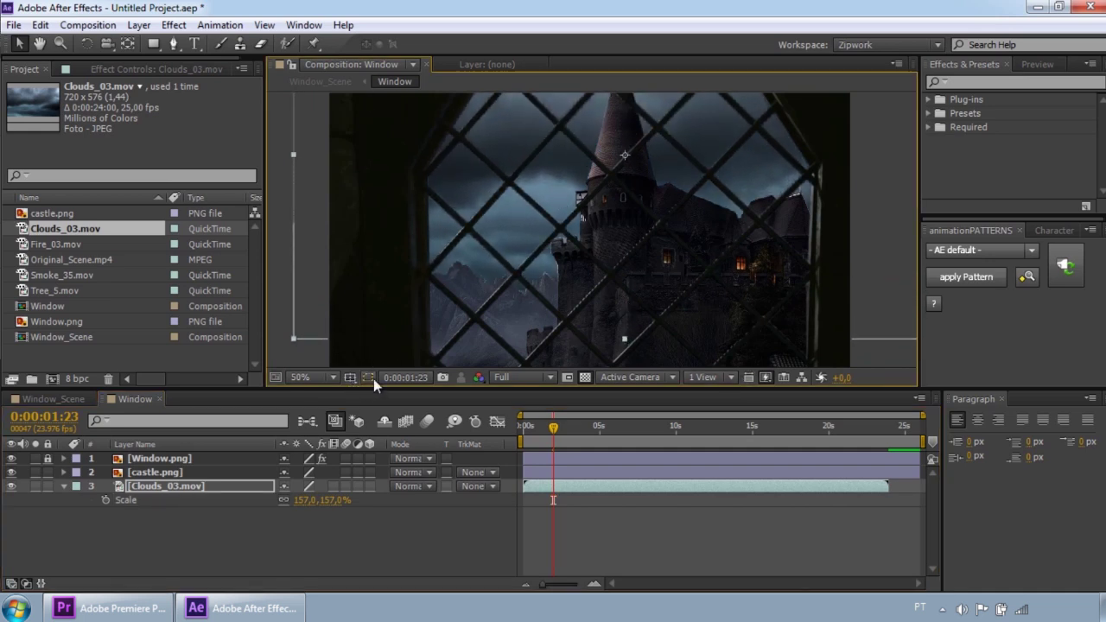
Step: Fit the composition in a taller viewer, move castle.png down and to the right, and shift Clouds_03.mov down to match
{"action": "left_click", "coordinate": [308, 377]}
{"action": "left_click", "coordinate": [351, 101]}
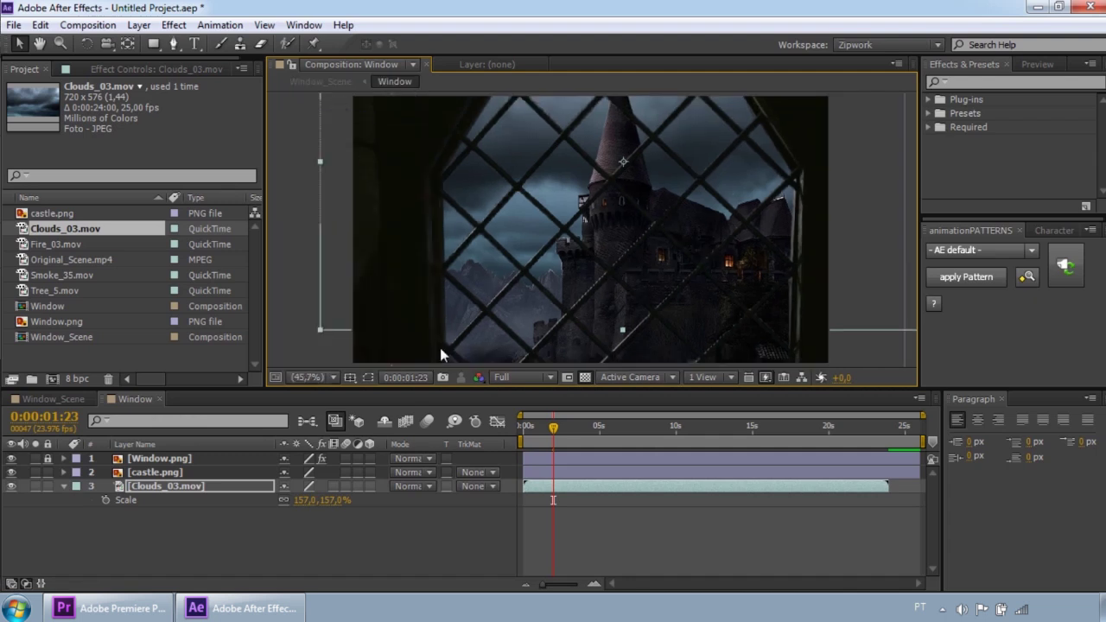
{"action": "left_click_drag", "start_coordinate": [510, 390], "coordinate": [515, 405]}
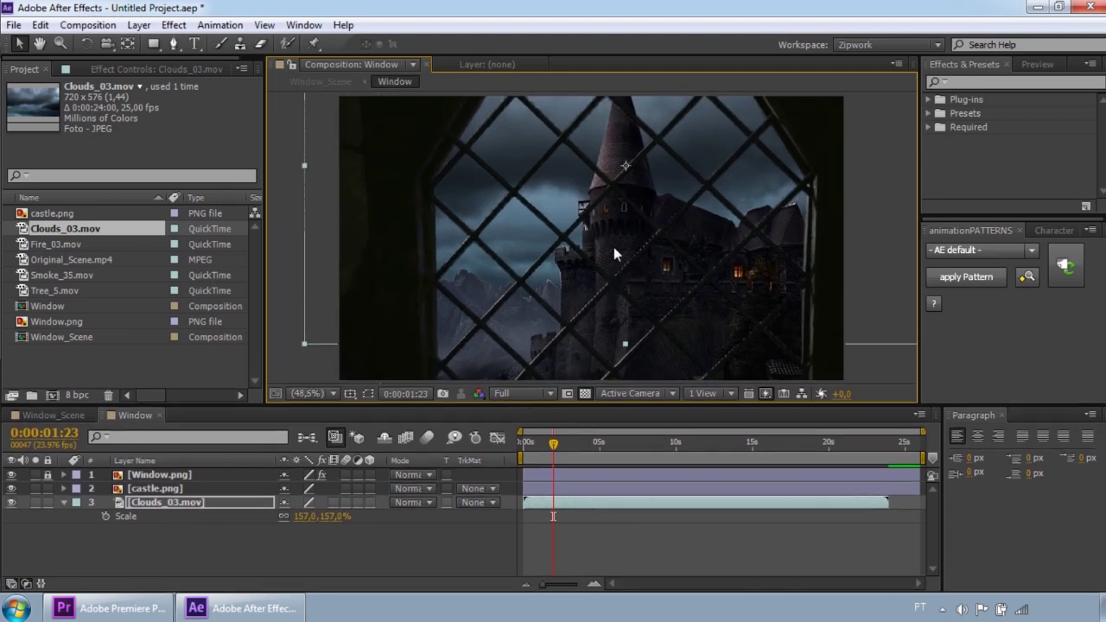
{"action": "left_click", "coordinate": [183, 490]}
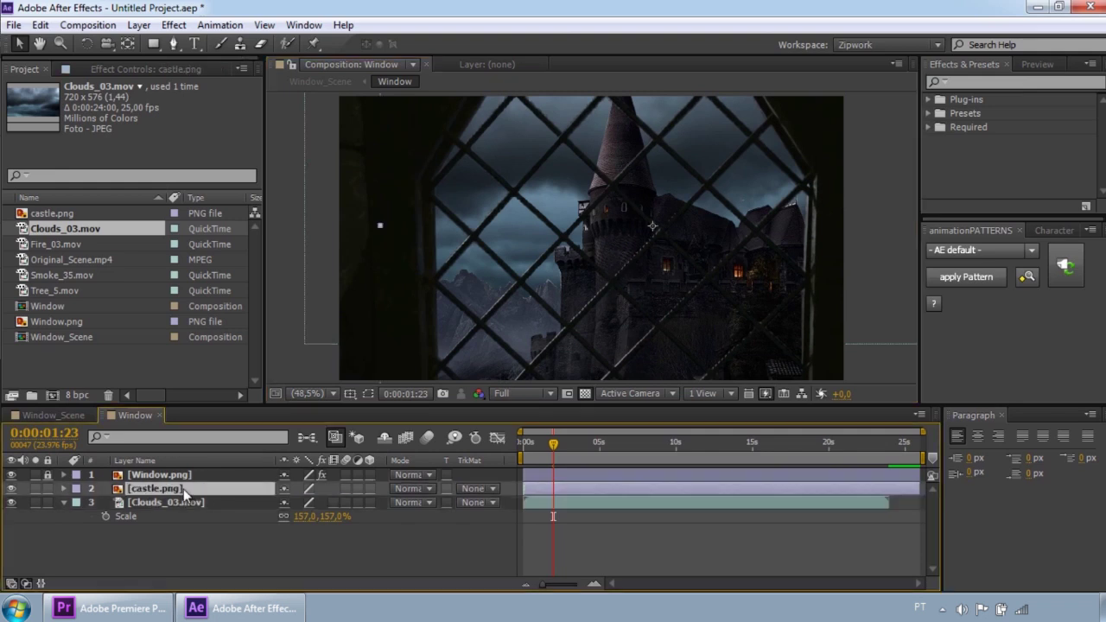
{"action": "left_click_drag", "start_coordinate": [610, 245], "coordinate": [634, 276]}
{"action": "left_click", "coordinate": [188, 498]}
{"action": "left_click_drag", "start_coordinate": [514, 225], "coordinate": [516, 253]}
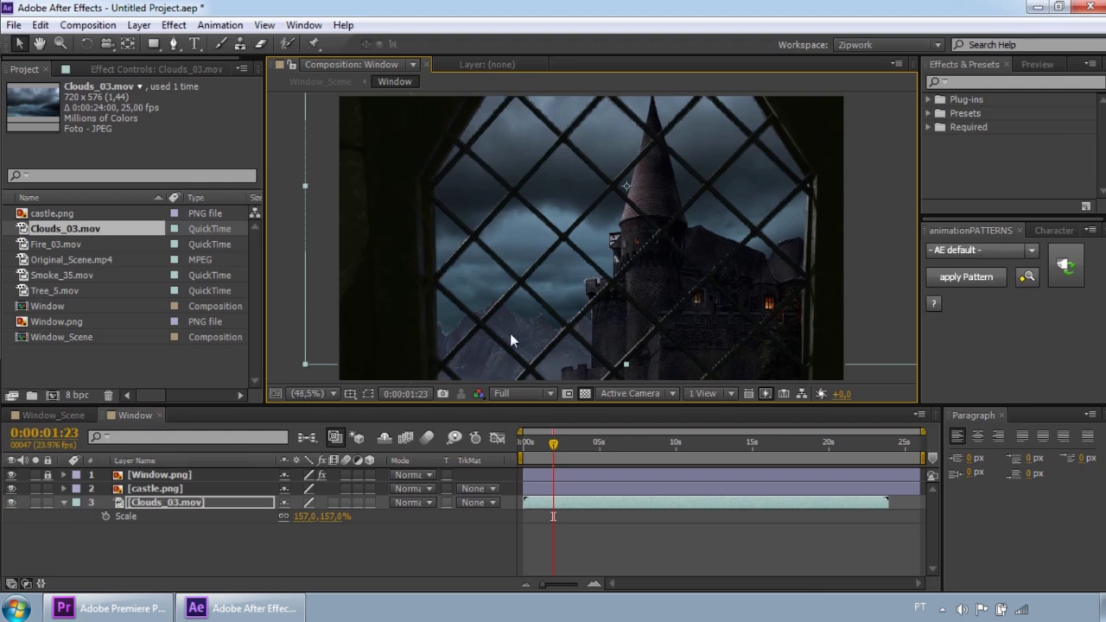
Step: Add Tree_5.mov to the Window composition directly above castle.png and shift it slightly up and to the right
{"action": "left_click", "coordinate": [63, 290]}
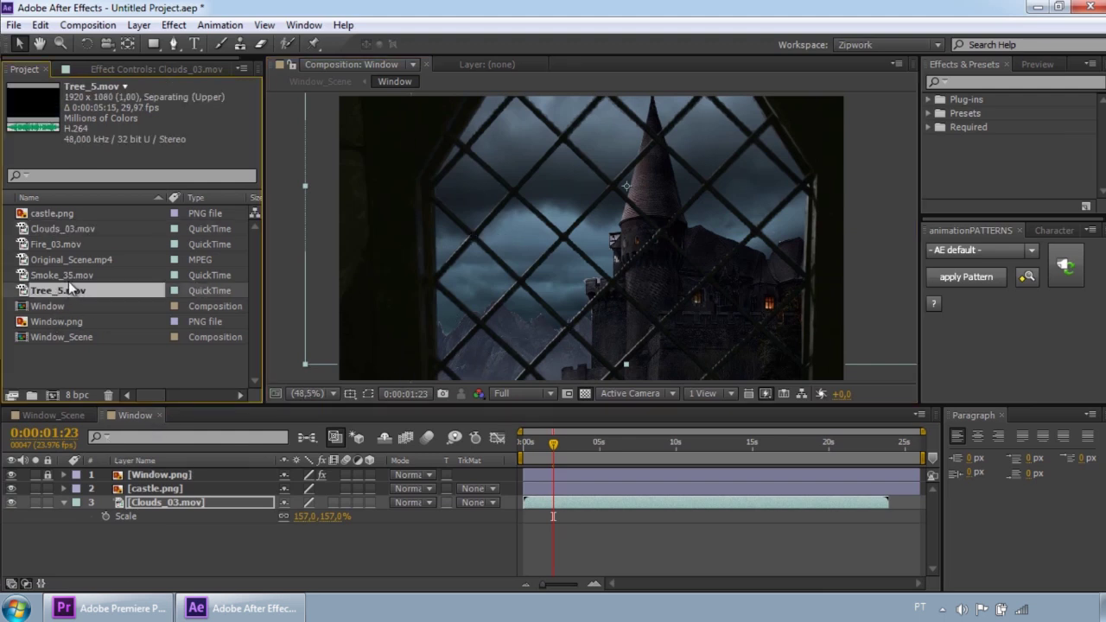
{"action": "left_click_drag", "start_coordinate": [66, 286], "coordinate": [199, 486]}
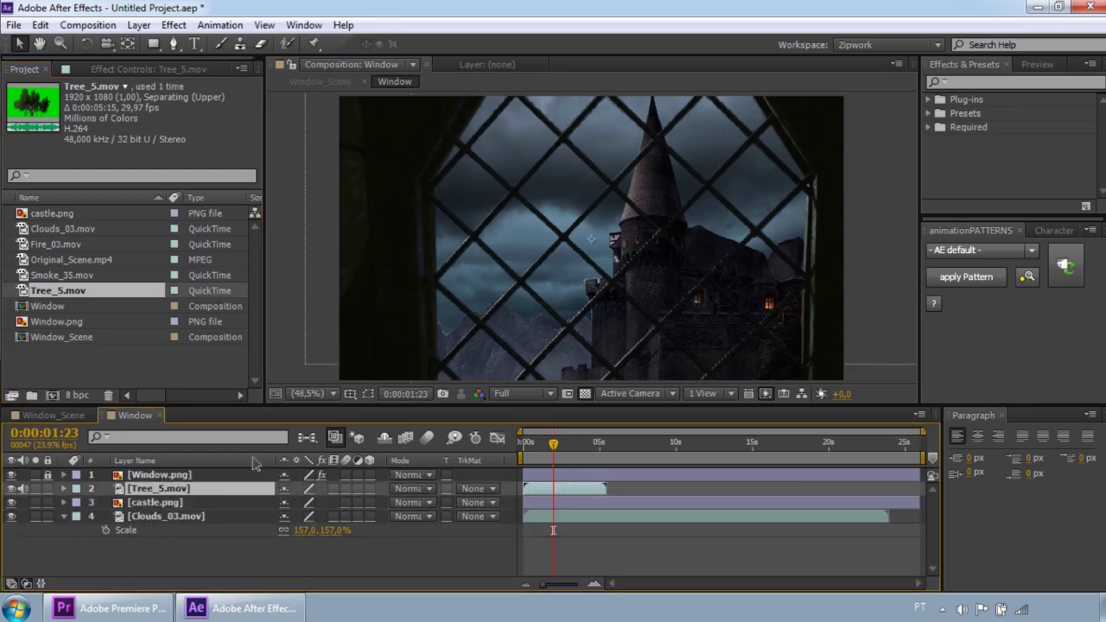
{"action": "left_click_drag", "start_coordinate": [600, 241], "coordinate": [638, 203]}
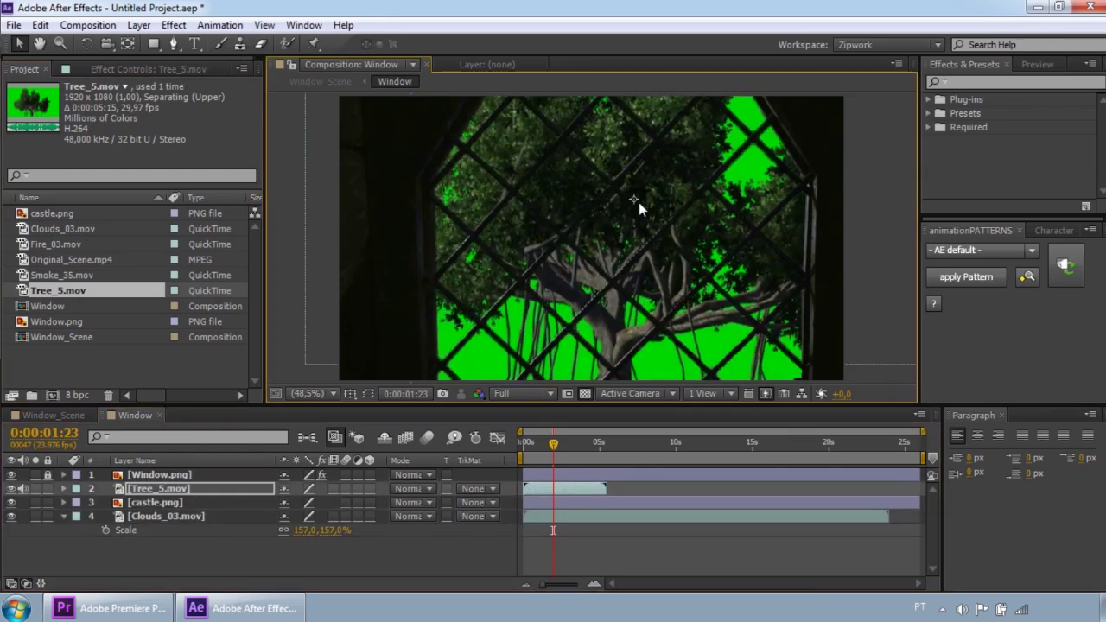
Step: Scale Tree_5.mov to 46% and move it to the lower-left part of the window opening
{"action": "key", "text": "s"}
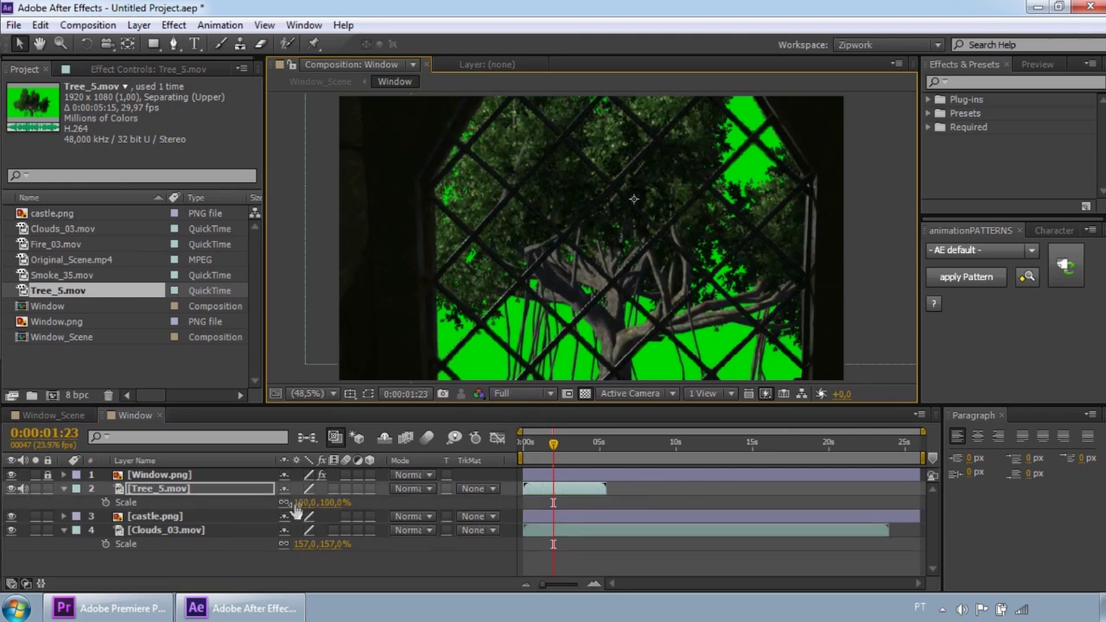
{"action": "left_click_drag", "start_coordinate": [307, 504], "coordinate": [266, 503]}
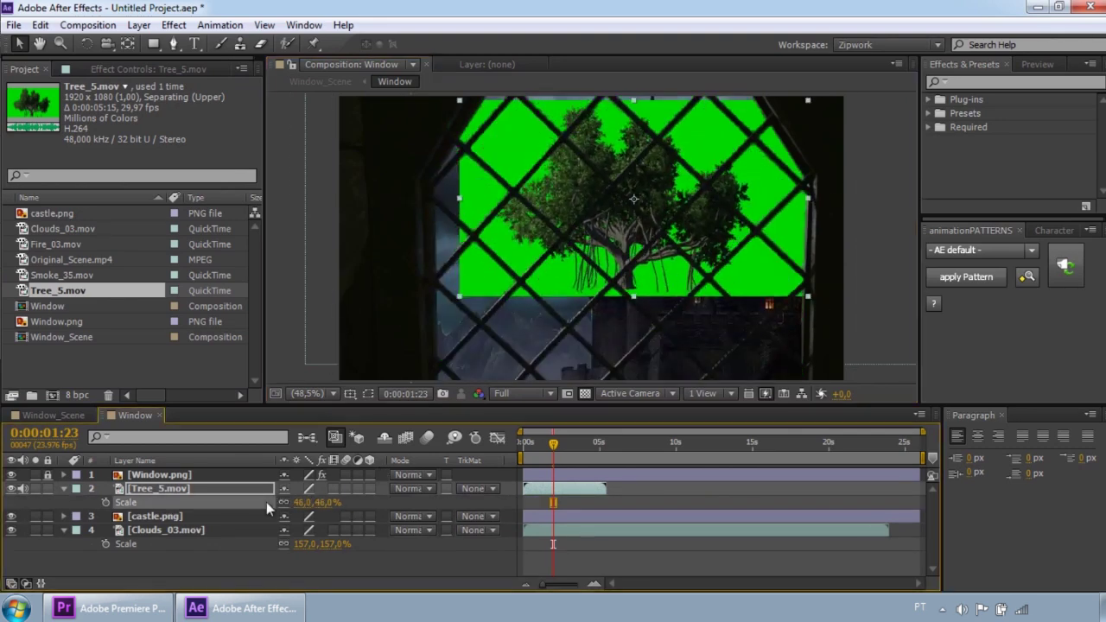
{"action": "left_click_drag", "start_coordinate": [688, 246], "coordinate": [598, 314]}
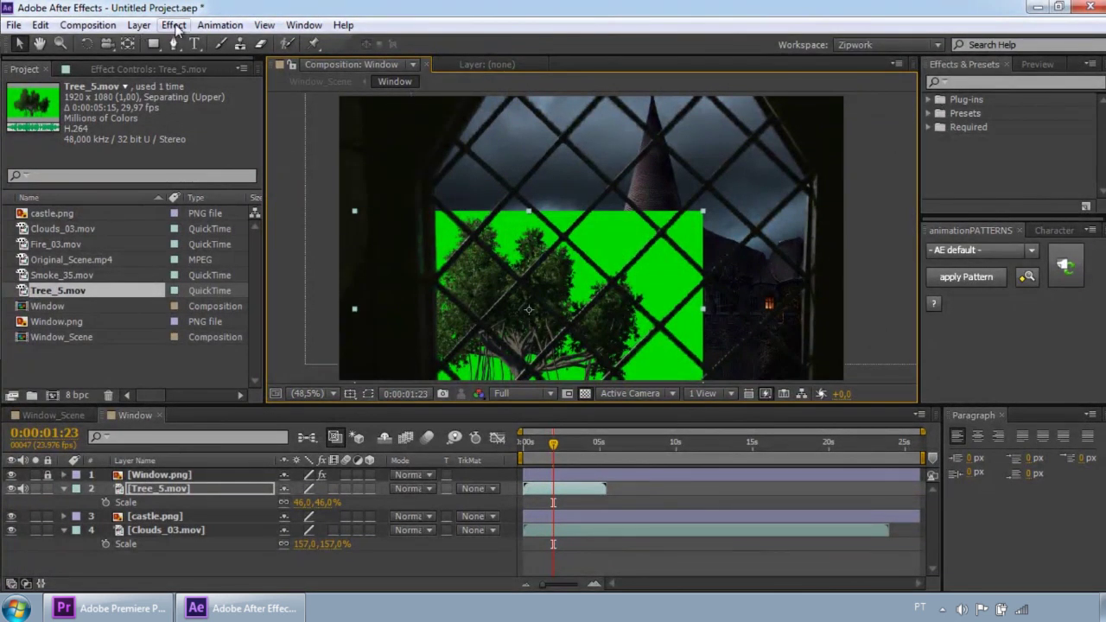
Step: Apply Keylight (1.2) to Tree_5.mov and sample its green background as the Screen Colour
{"action": "left_click", "coordinate": [950, 82]}
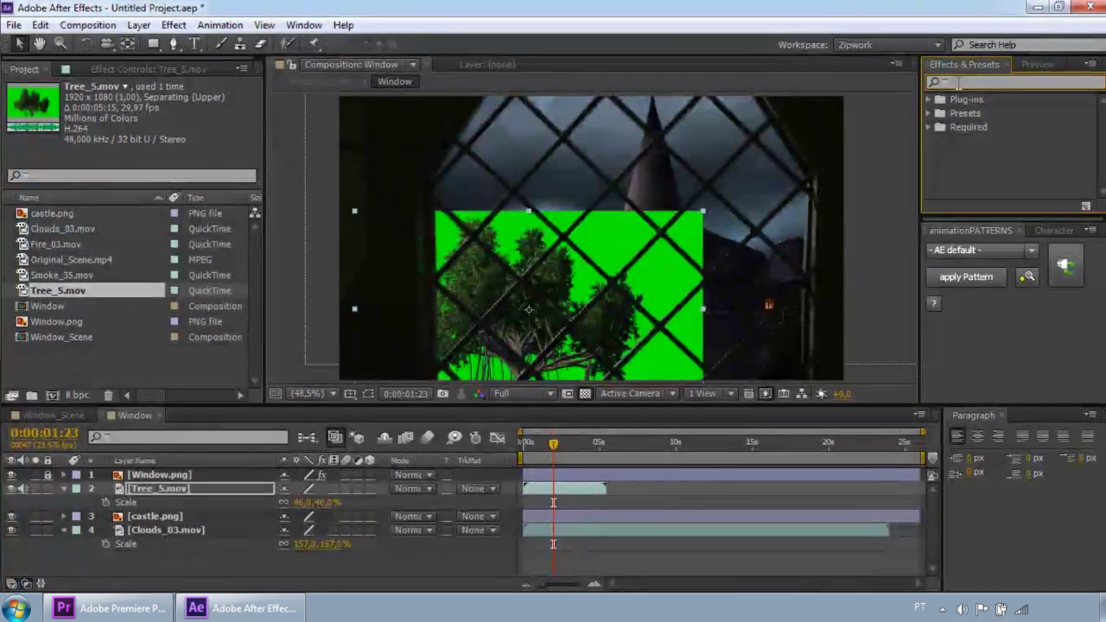
{"action": "type", "text": "key"}
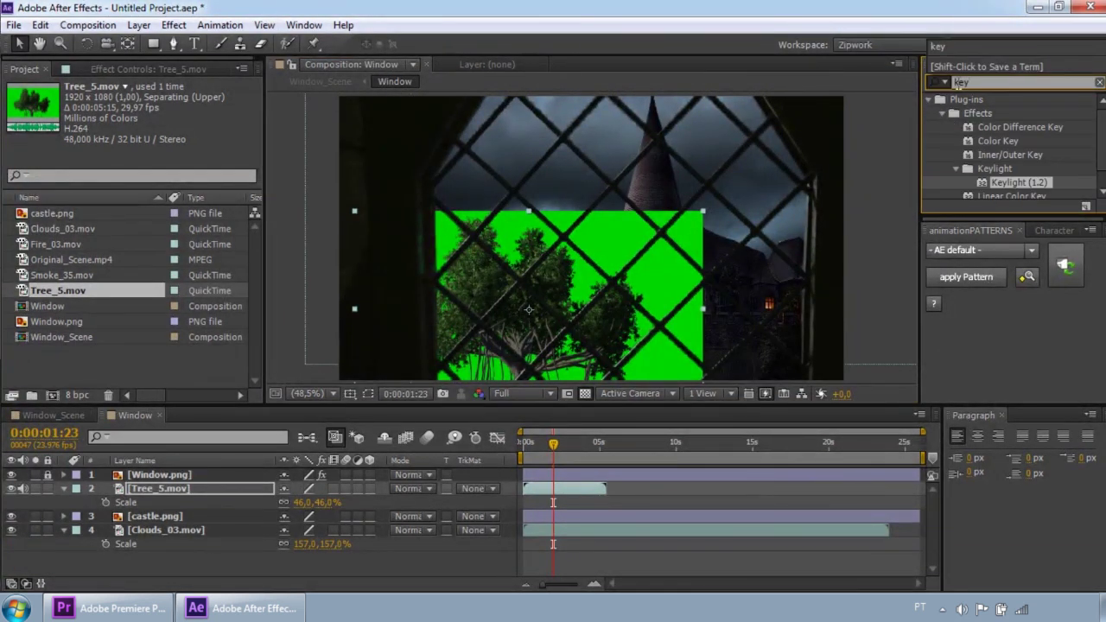
{"action": "left_click_drag", "start_coordinate": [1013, 185], "coordinate": [571, 311]}
{"action": "left_click", "coordinate": [174, 203]}
{"action": "left_click", "coordinate": [608, 244]}
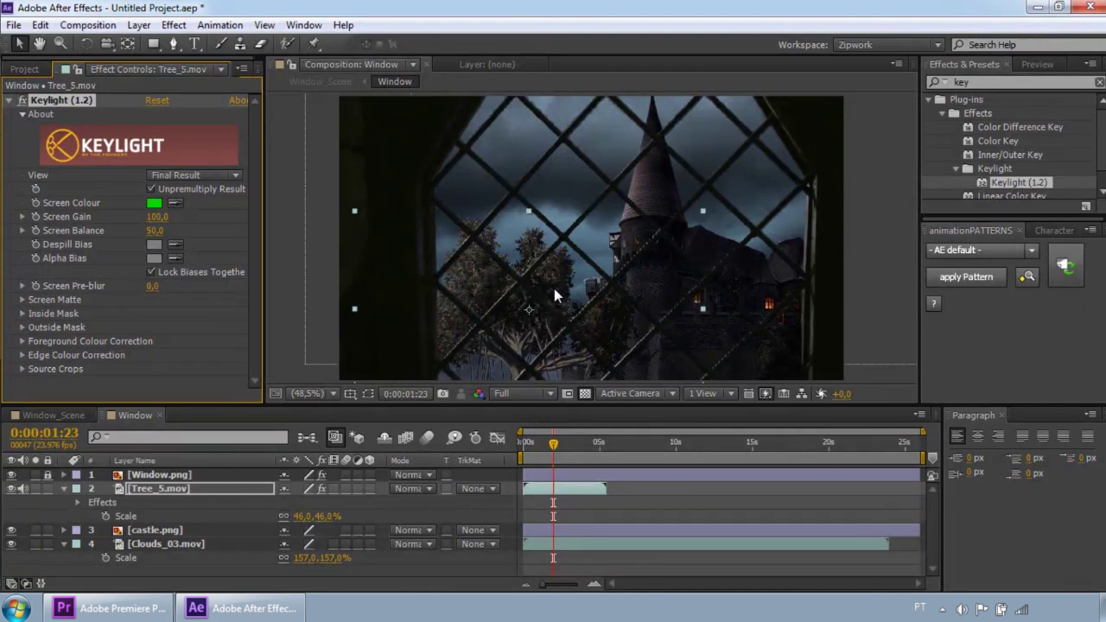
Step: Move the keyed tree slightly down and to the left, and preview the composition at Third resolution
{"action": "left_click_drag", "start_coordinate": [554, 295], "coordinate": [543, 367]}
{"action": "mouse_move", "coordinate": [541, 444]}
{"action": "left_mouse_down"}
{"action": "mouse_move", "coordinate": [519, 450]}
{"action": "mouse_move", "coordinate": [572, 458]}
{"action": "mouse_move", "coordinate": [522, 453]}
{"action": "left_mouse_up"}
{"action": "left_click", "coordinate": [527, 394]}
{"action": "left_click", "coordinate": [534, 472]}
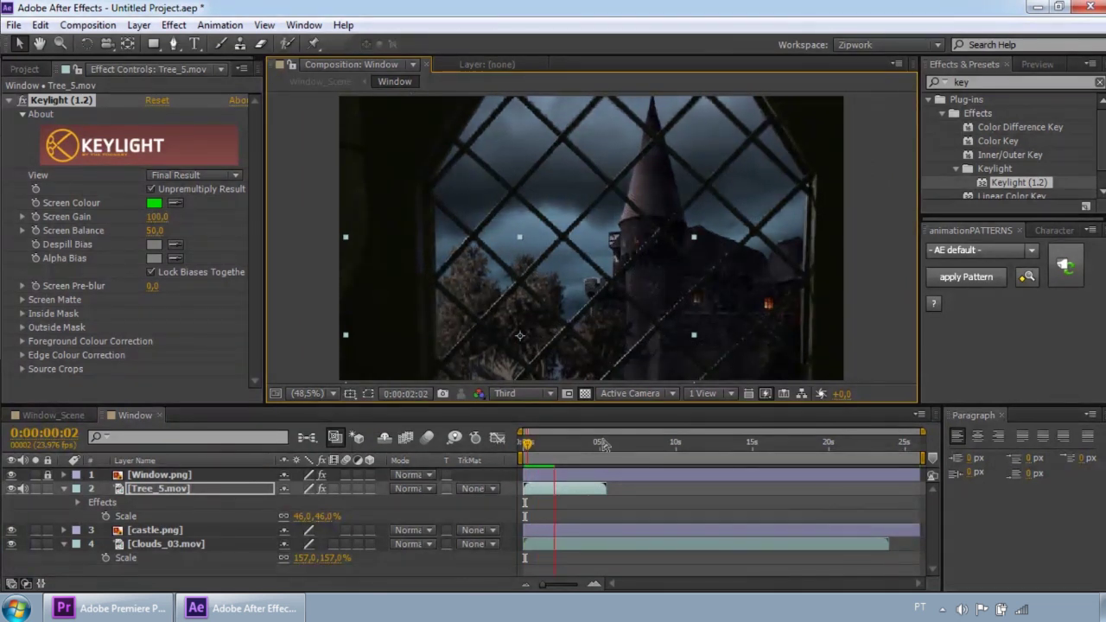
{"action": "mouse_move", "coordinate": [558, 442]}
{"action": "left_mouse_down"}
{"action": "mouse_move", "coordinate": [874, 453]}
{"action": "mouse_move", "coordinate": [550, 445]}
{"action": "left_mouse_up"}
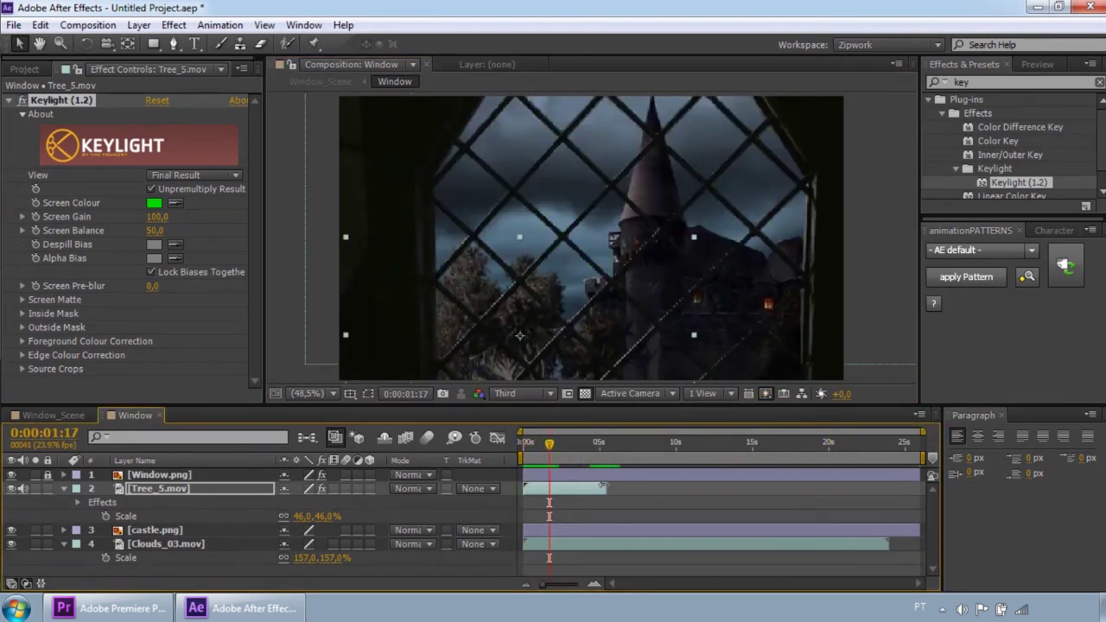
{"action": "left_click", "coordinate": [602, 486]}
{"action": "right_click", "coordinate": [592, 494]}
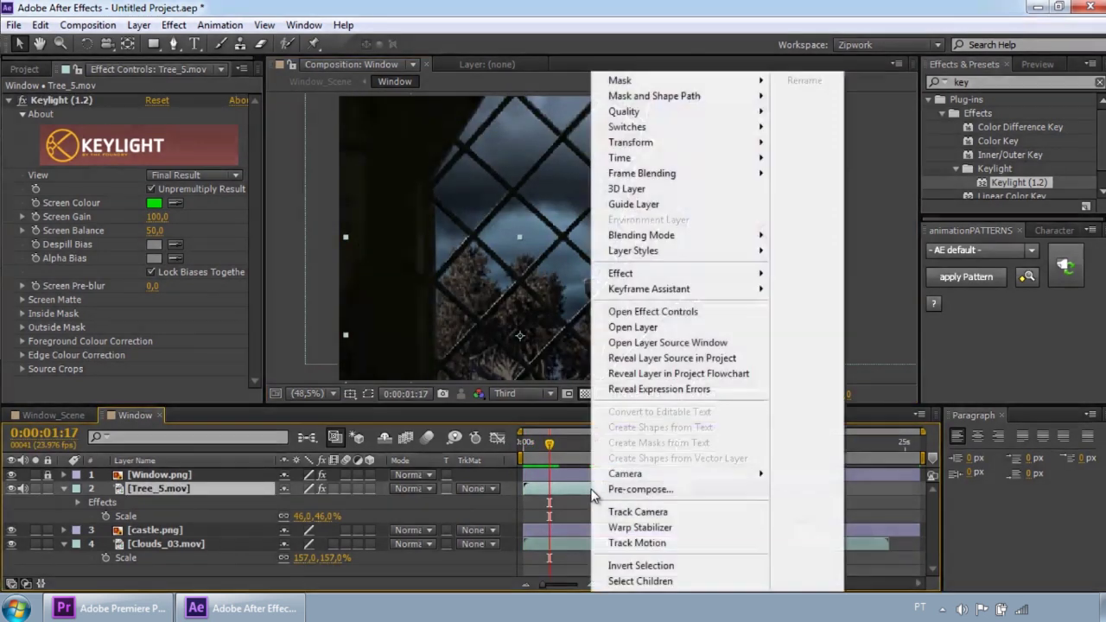
{"action": "mouse_move", "coordinate": [680, 167]}
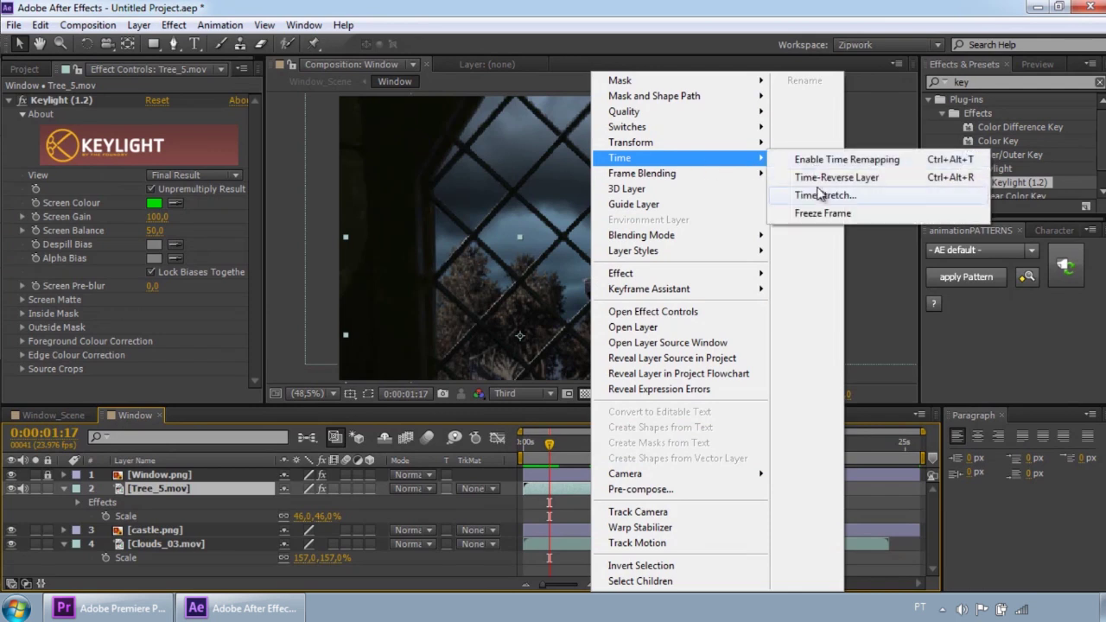
{"action": "left_click", "coordinate": [554, 491]}
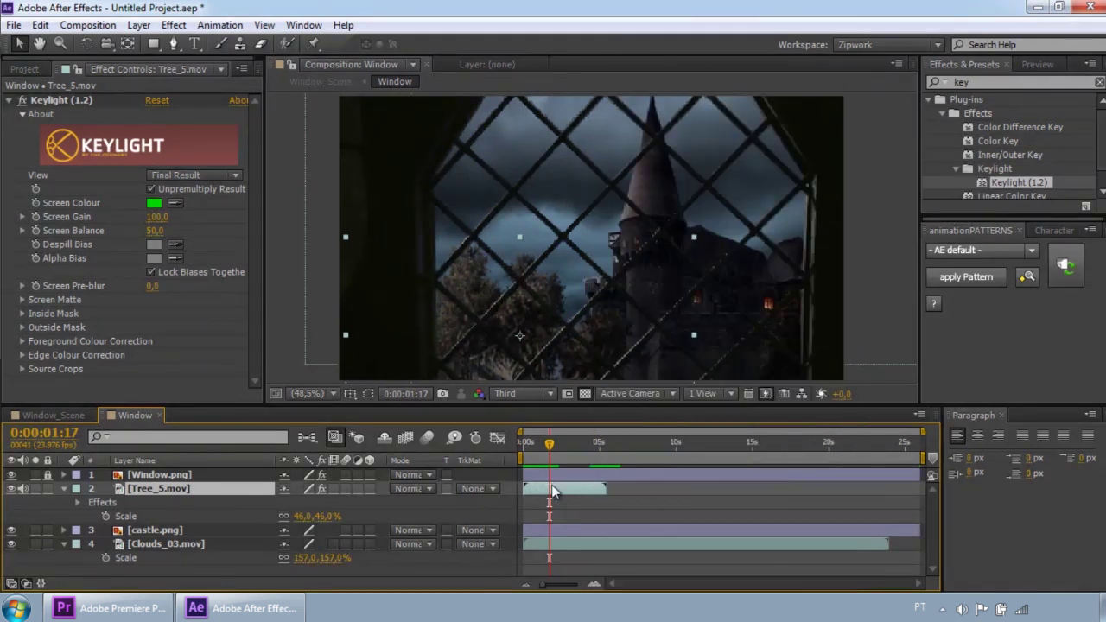
{"action": "right_click", "coordinate": [553, 490]}
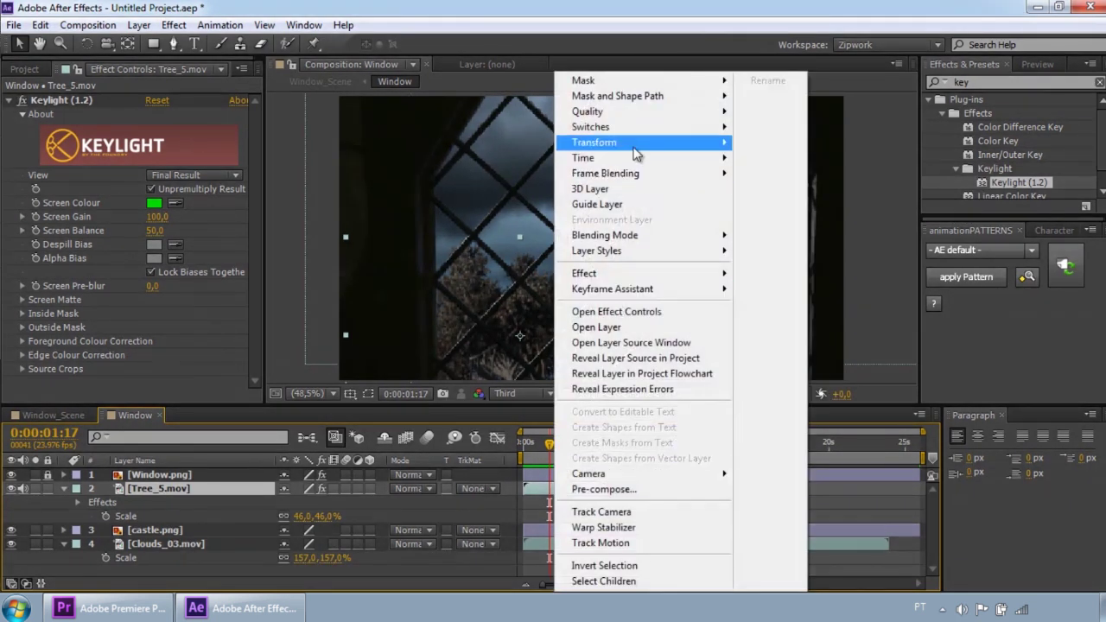
{"action": "mouse_move", "coordinate": [648, 158]}
{"action": "left_click", "coordinate": [772, 196]}
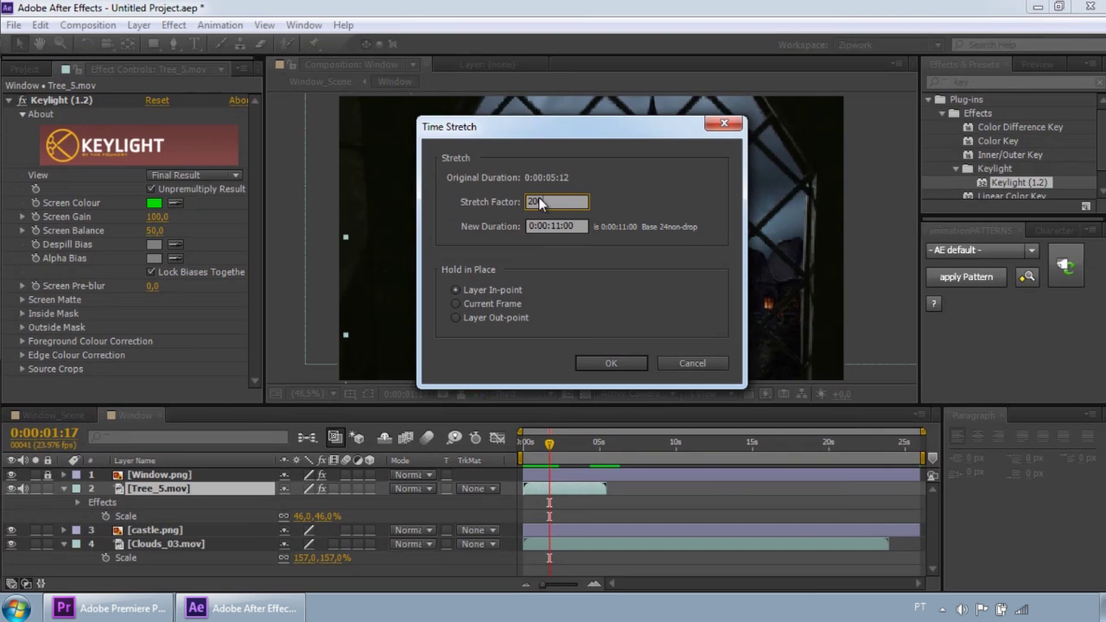
{"action": "left_click", "coordinate": [704, 363]}
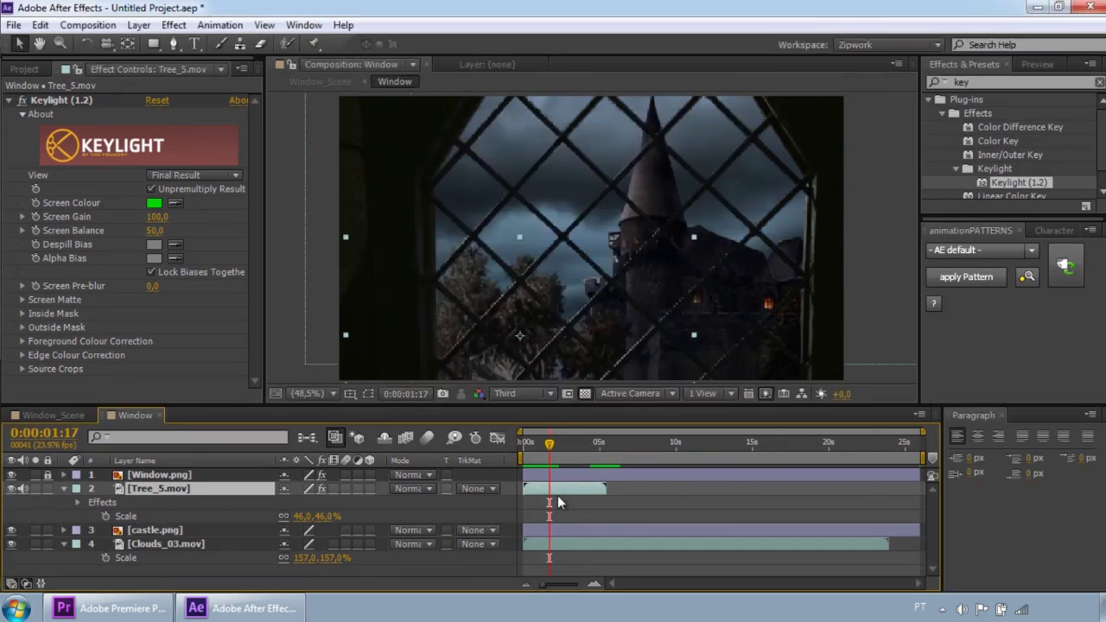
Step: Time-stretch Tree_5.mov by a factor of 200% and preview its slowed motion
{"action": "right_click", "coordinate": [557, 493]}
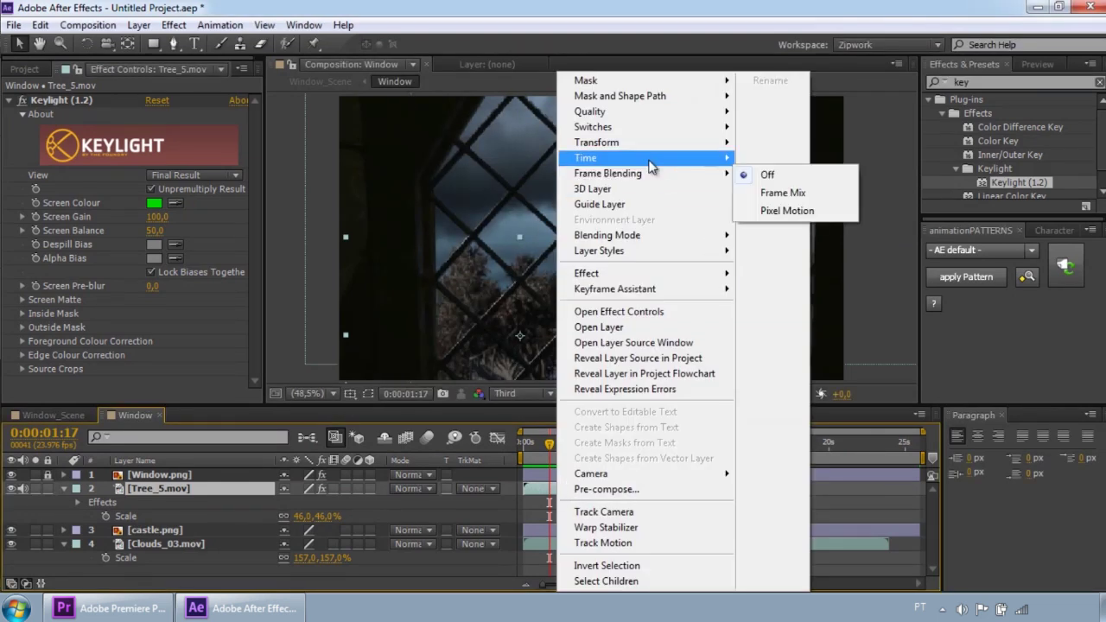
{"action": "mouse_move", "coordinate": [691, 158]}
{"action": "left_click", "coordinate": [768, 195]}
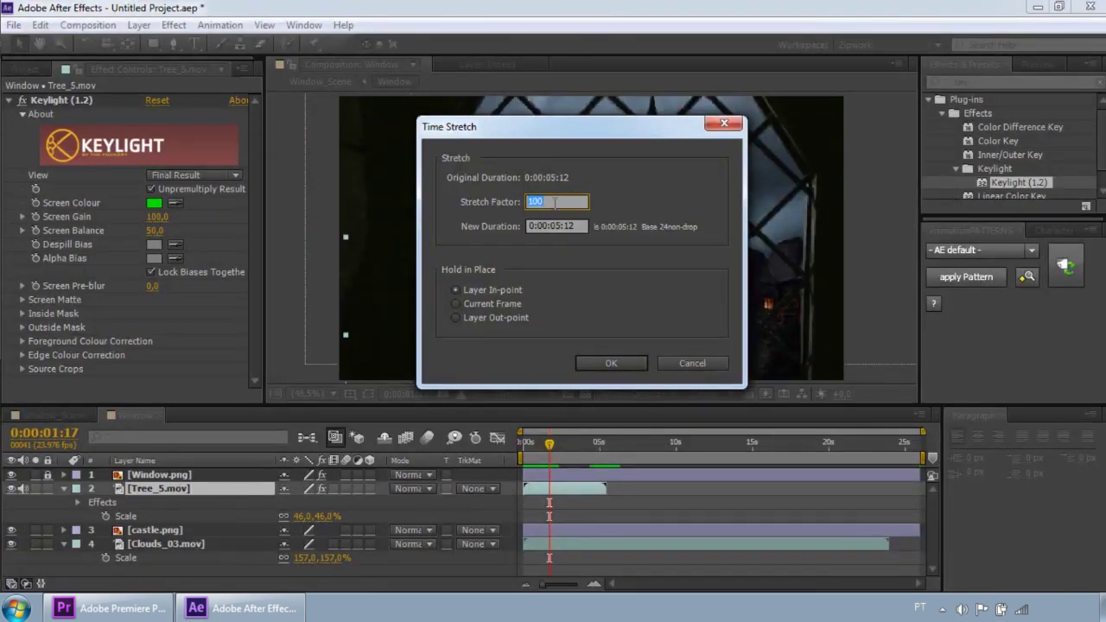
{"action": "left_click", "coordinate": [605, 363]}
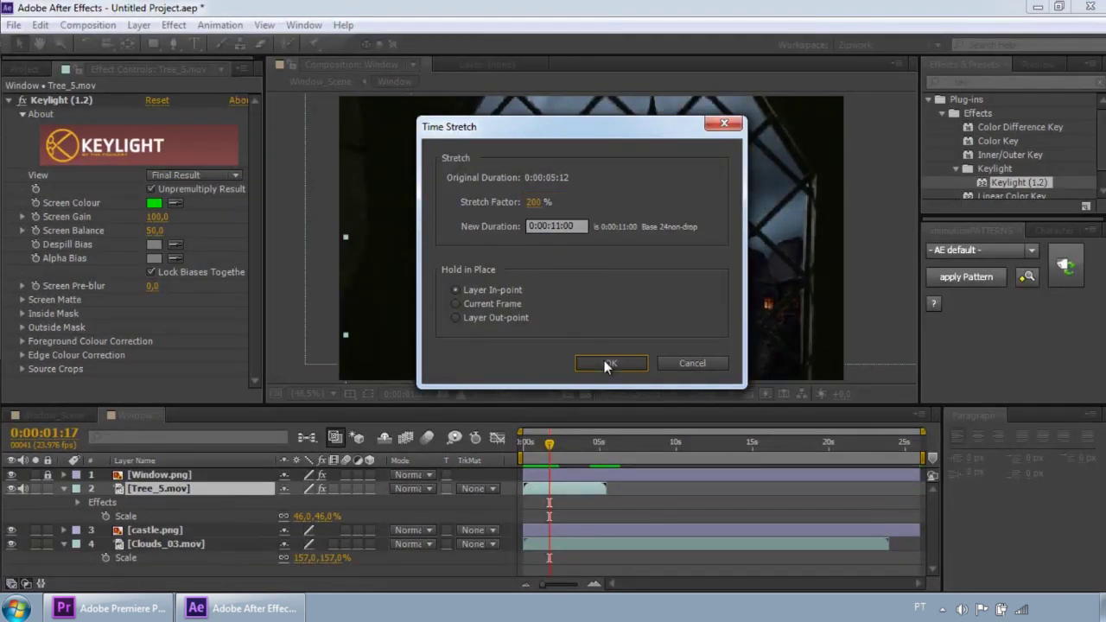
{"action": "left_click_drag", "start_coordinate": [539, 446], "coordinate": [572, 441]}
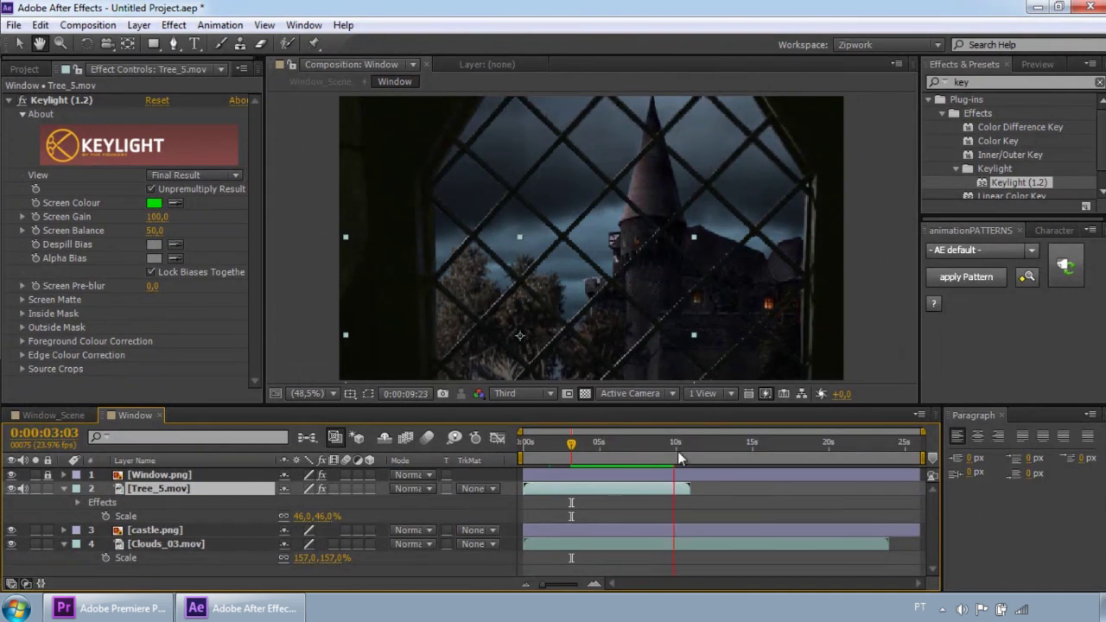
{"action": "left_click_drag", "start_coordinate": [677, 451], "coordinate": [637, 447]}
Step: Add Fire_03.mov between Window.png and Tree_5.mov, position the flames over the castle and preview them
{"action": "left_click", "coordinate": [38, 75]}
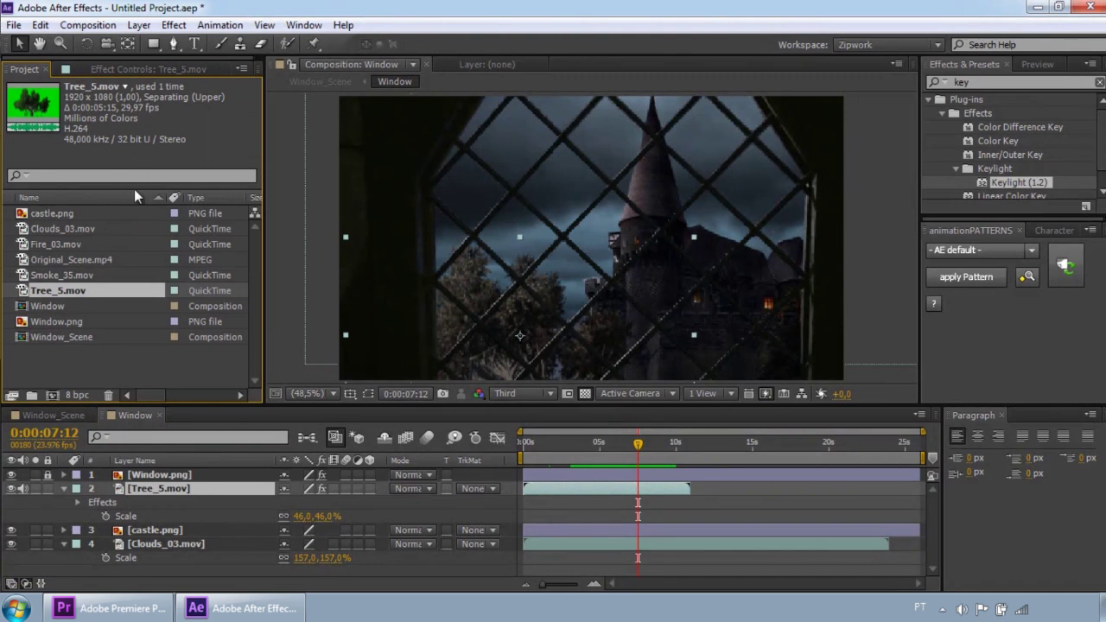
{"action": "left_click", "coordinate": [47, 244]}
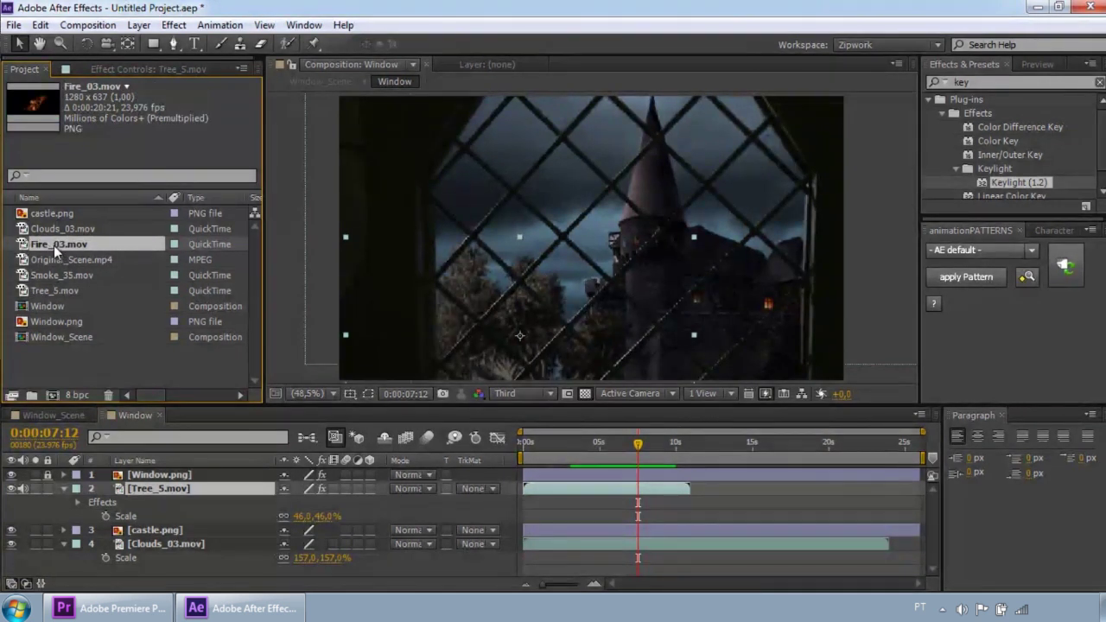
{"action": "left_click_drag", "start_coordinate": [45, 244], "coordinate": [630, 260]}
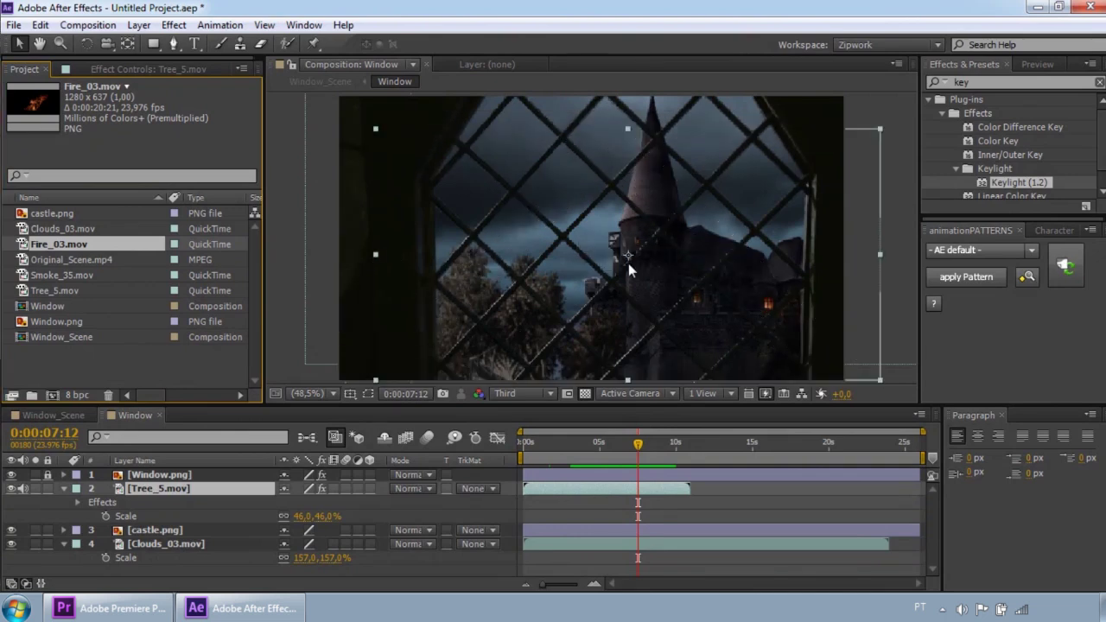
{"action": "left_click_drag", "start_coordinate": [650, 317], "coordinate": [675, 316]}
{"action": "left_click_drag", "start_coordinate": [177, 474], "coordinate": [244, 516]}
{"action": "left_click_drag", "start_coordinate": [662, 291], "coordinate": [705, 293]}
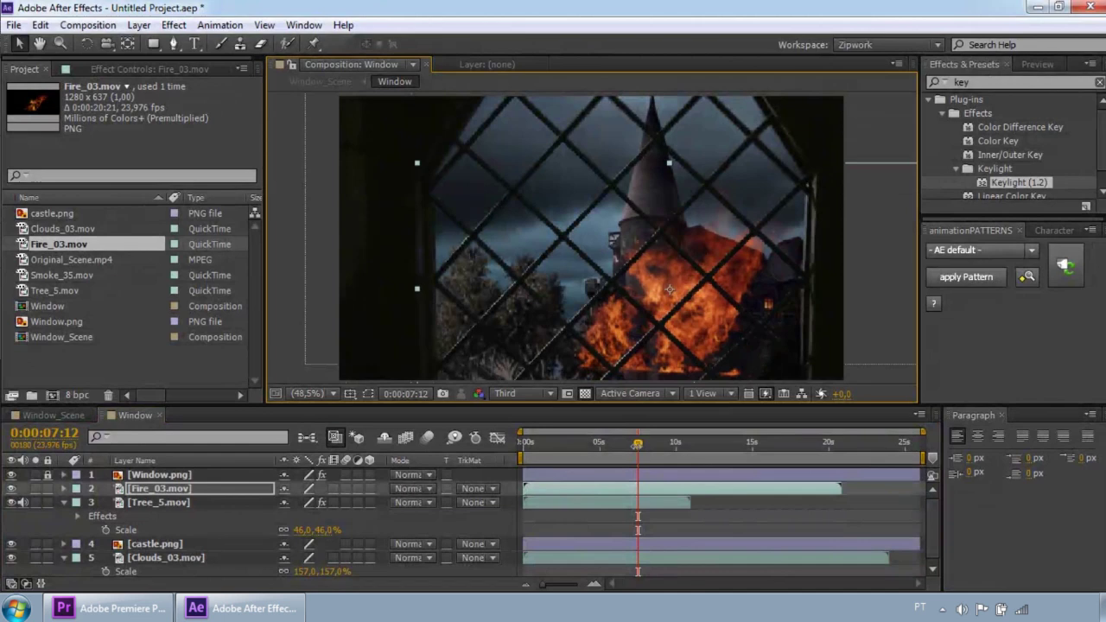
{"action": "left_click_drag", "start_coordinate": [636, 458], "coordinate": [536, 445]}
{"action": "key", "text": "space"}
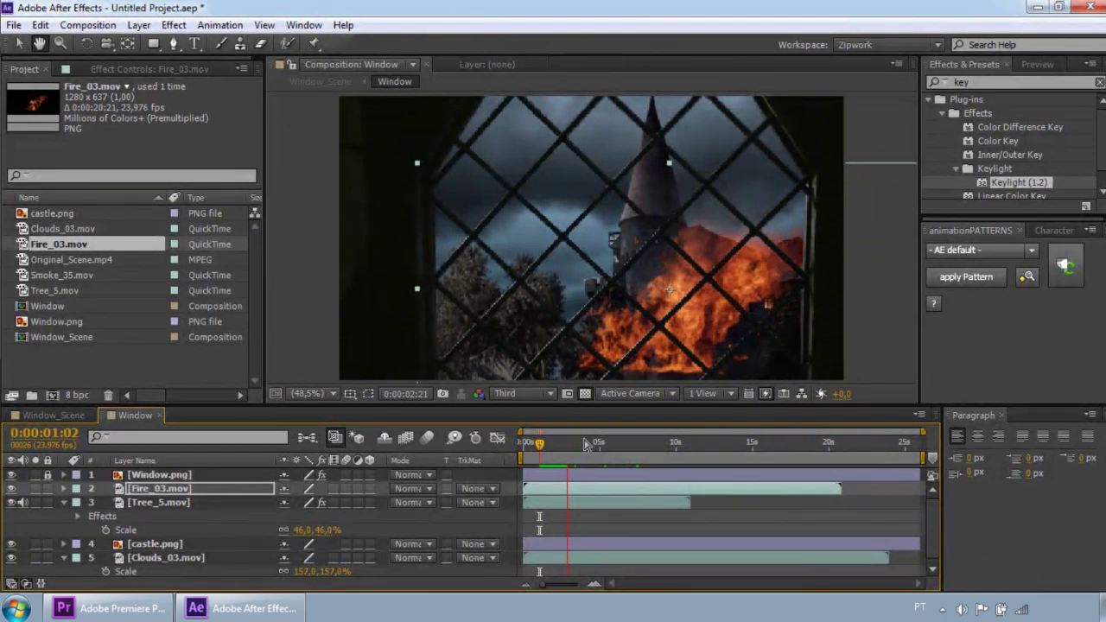
{"action": "key", "text": "space"}
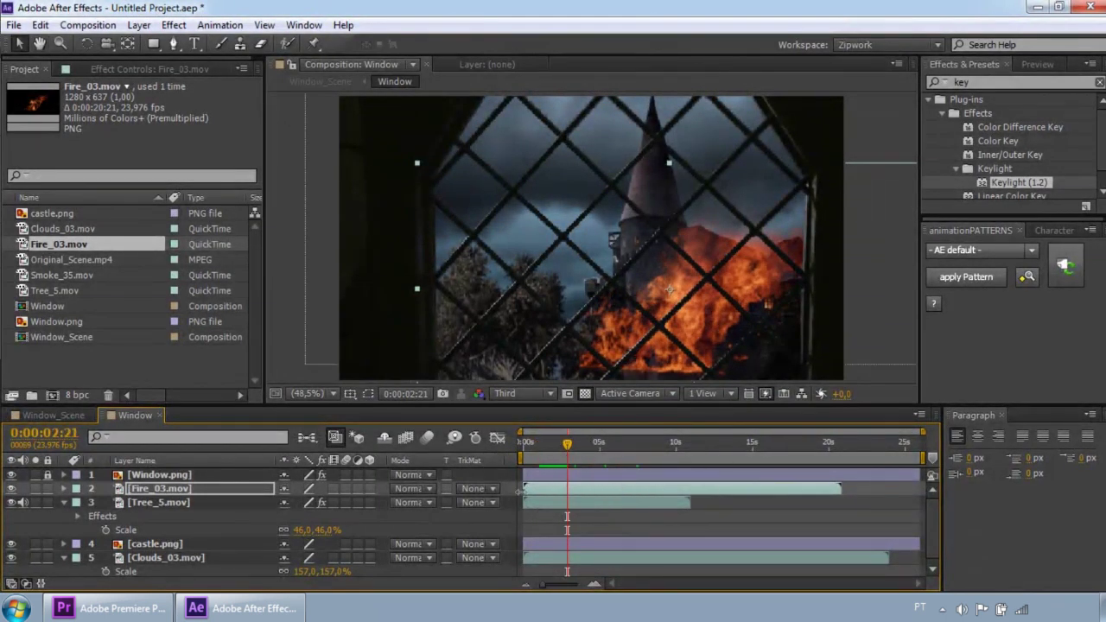
Step: Scale Fire_03.mov to 53%, move it down to the castle's base and preview the burning castle
{"action": "key", "text": "s"}
{"action": "left_click_drag", "start_coordinate": [304, 503], "coordinate": [272, 502]}
{"action": "left_click_drag", "start_coordinate": [693, 316], "coordinate": [709, 366]}
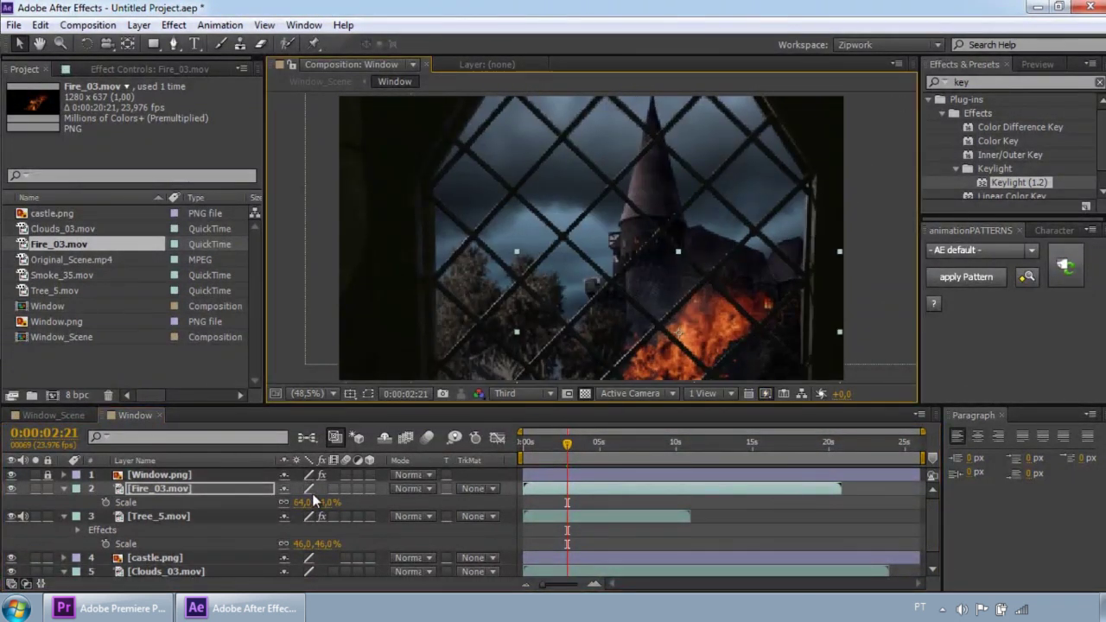
{"action": "left_click_drag", "start_coordinate": [299, 503], "coordinate": [289, 503]}
{"action": "left_click_drag", "start_coordinate": [702, 323], "coordinate": [704, 345]}
{"action": "left_click_drag", "start_coordinate": [568, 445], "coordinate": [594, 443]}
{"action": "key", "text": "space"}
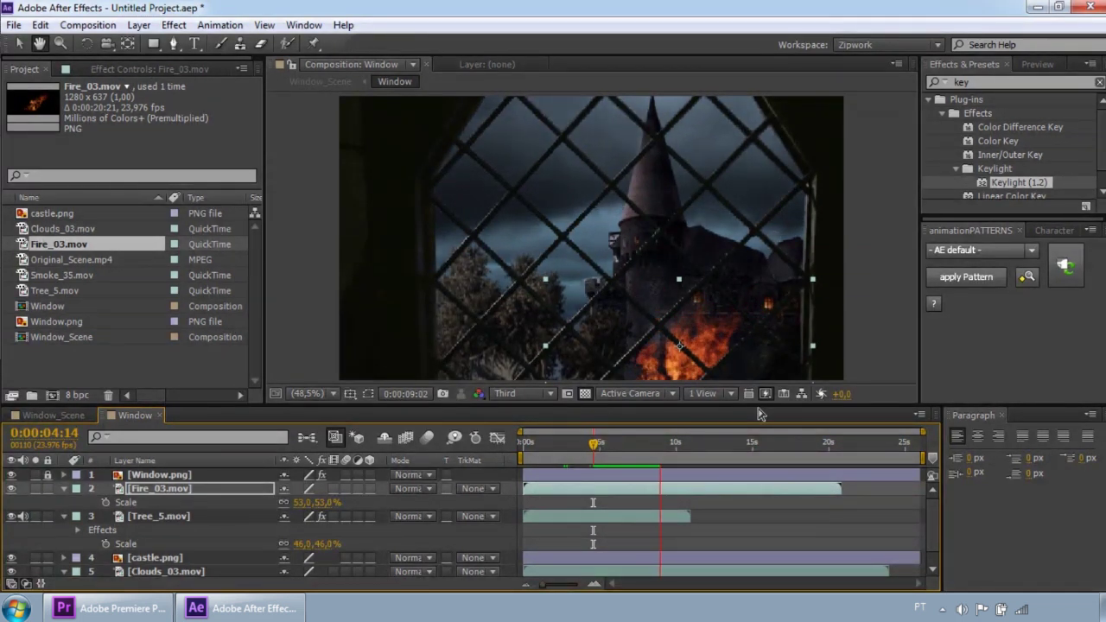
{"action": "key", "text": "space"}
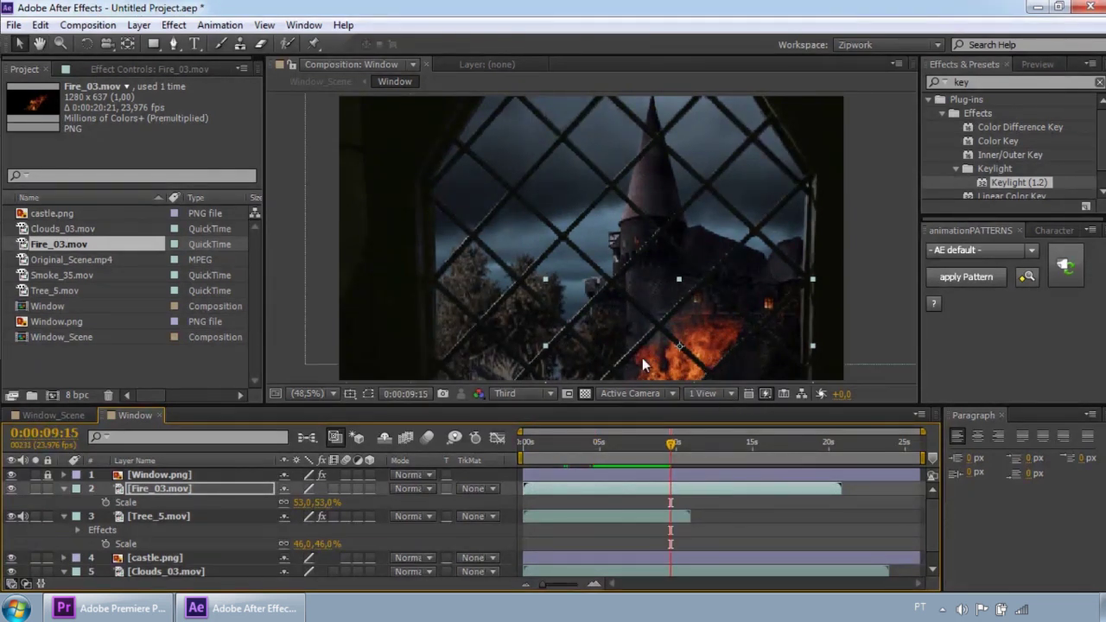
Step: Apply the Curves effect to Fire_03.mov and pull the Red channel's midtones down
{"action": "left_click", "coordinate": [138, 25]}
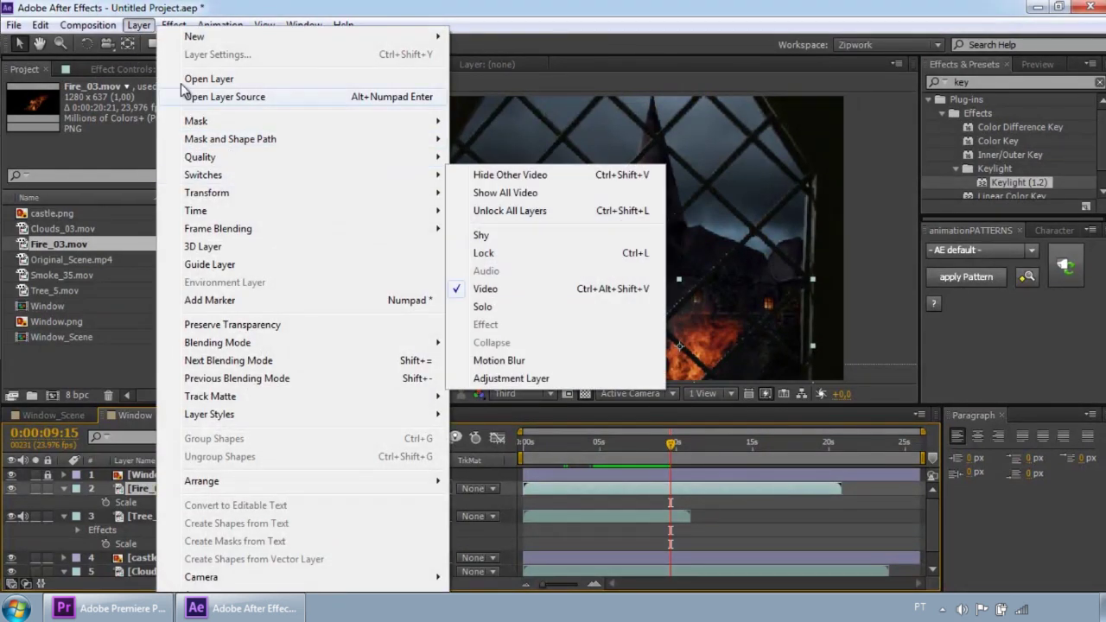
{"action": "mouse_move", "coordinate": [172, 26]}
{"action": "mouse_move", "coordinate": [251, 177]}
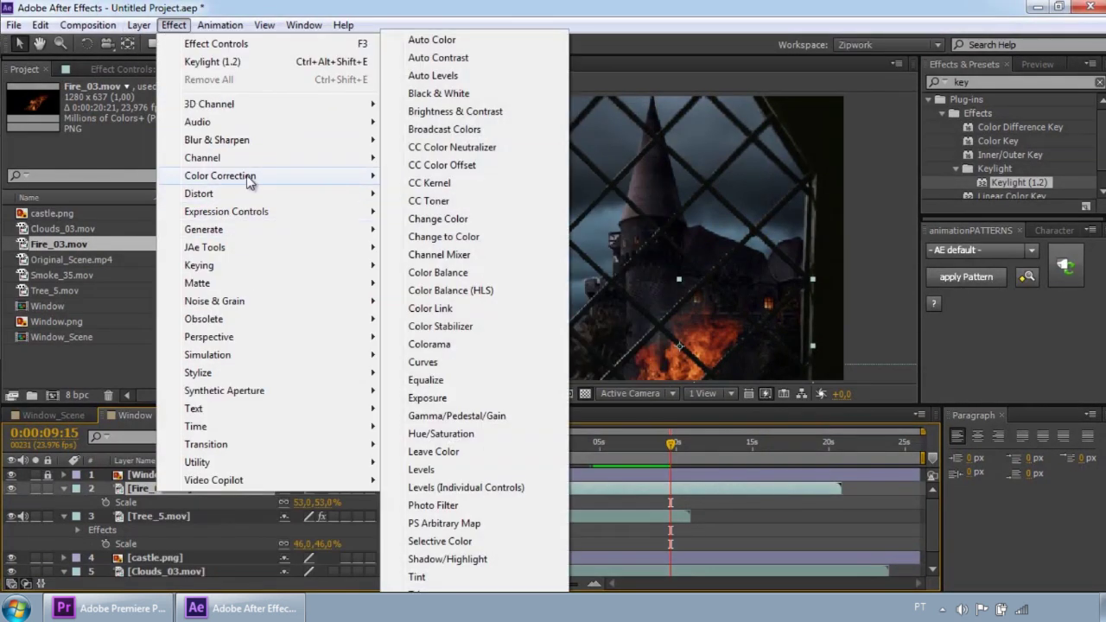
{"action": "left_click", "coordinate": [424, 362]}
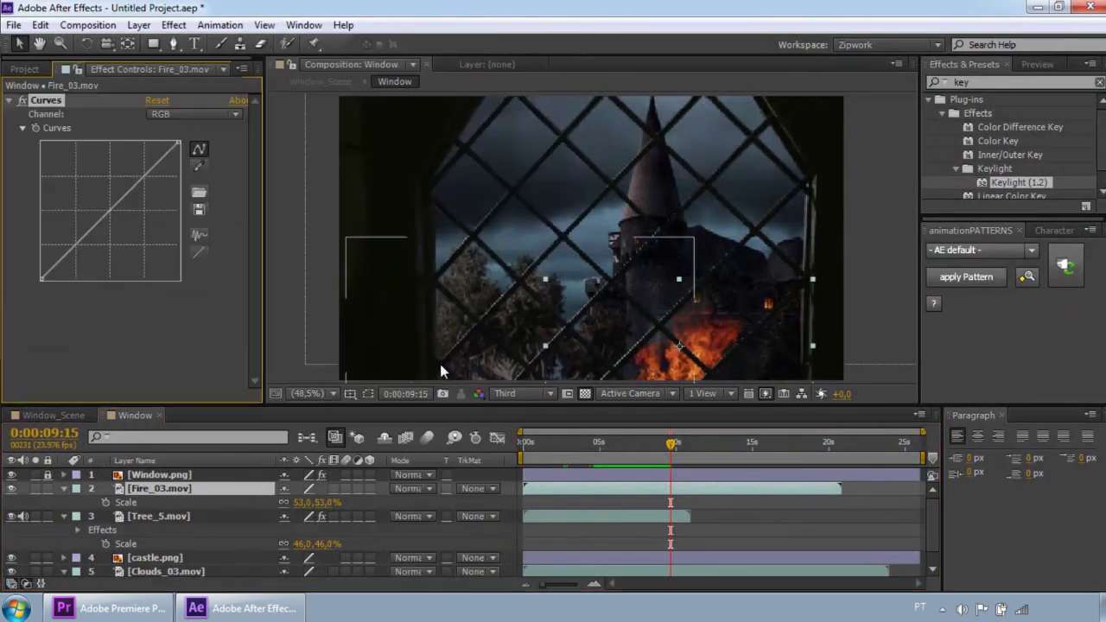
{"action": "left_click", "coordinate": [178, 114]}
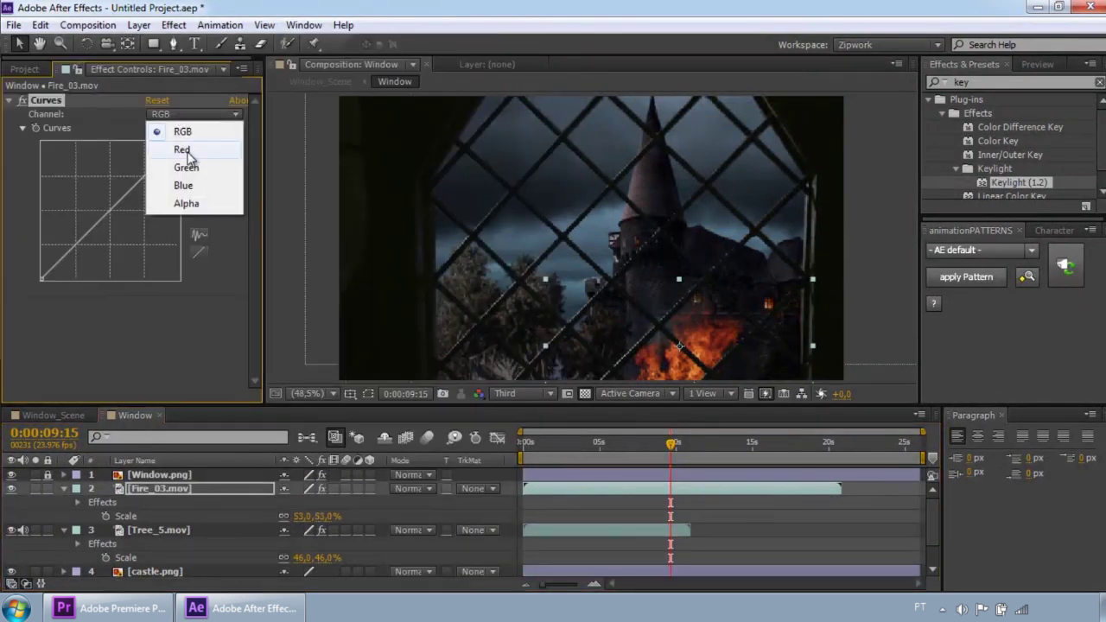
{"action": "left_click", "coordinate": [183, 152]}
{"action": "left_click_drag", "start_coordinate": [110, 210], "coordinate": [137, 212]}
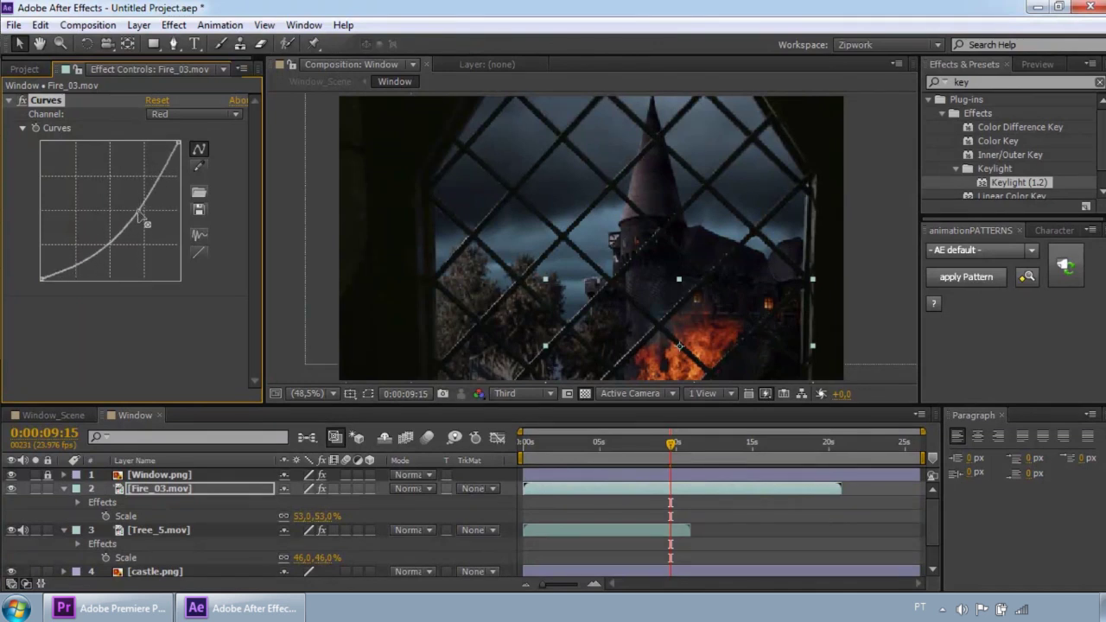
Step: Raise the Green channel's midtones slightly in Fire_03.mov's Curves, add a midpoint to the Blue curve and preview the fire
{"action": "left_click", "coordinate": [164, 115]}
{"action": "left_click", "coordinate": [177, 165]}
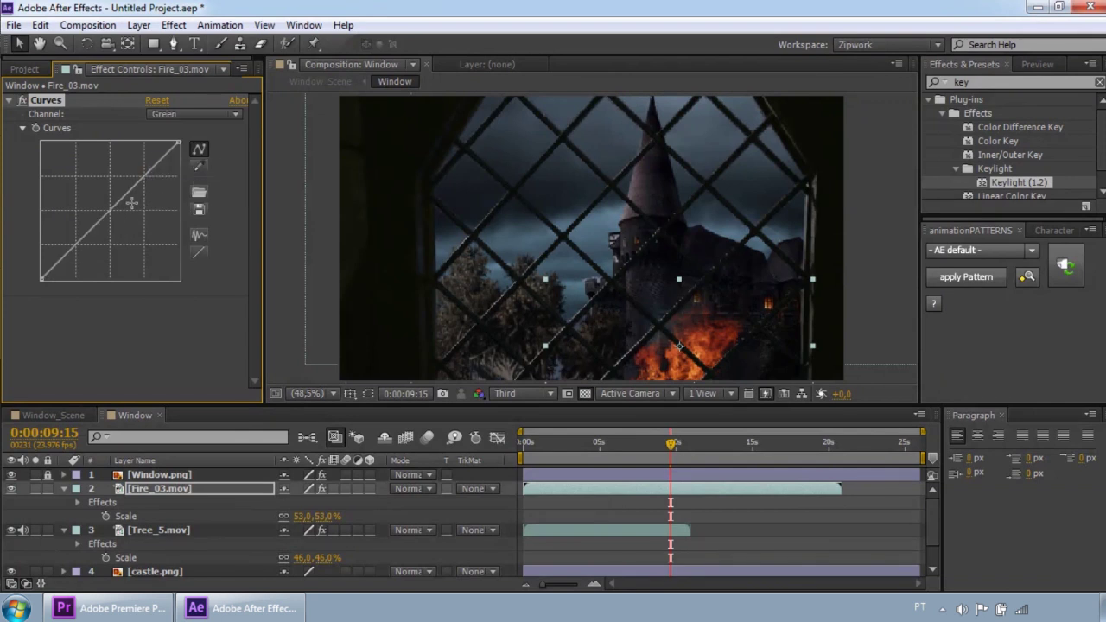
{"action": "mouse_move", "coordinate": [124, 202]}
{"action": "left_mouse_down"}
{"action": "mouse_move", "coordinate": [133, 217]}
{"action": "mouse_move", "coordinate": [137, 192]}
{"action": "mouse_move", "coordinate": [125, 188]}
{"action": "left_mouse_up"}
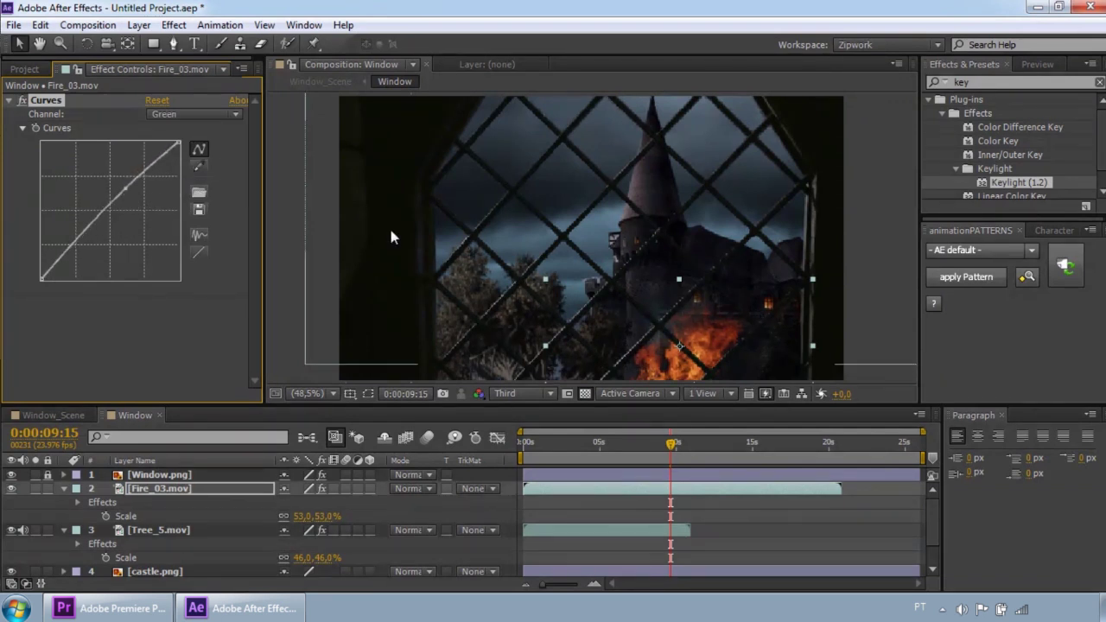
{"action": "left_click", "coordinate": [192, 114]}
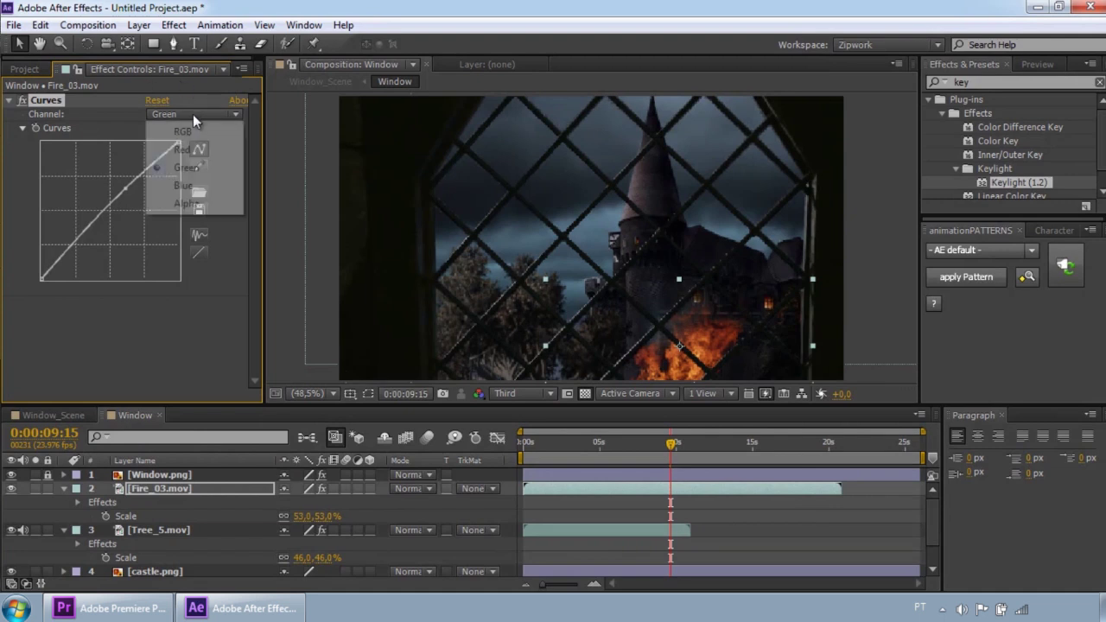
{"action": "left_click", "coordinate": [188, 182]}
{"action": "mouse_move", "coordinate": [130, 193]}
{"action": "left_mouse_down"}
{"action": "mouse_move", "coordinate": [156, 197]}
{"action": "mouse_move", "coordinate": [147, 178]}
{"action": "mouse_move", "coordinate": [131, 188]}
{"action": "left_mouse_up"}
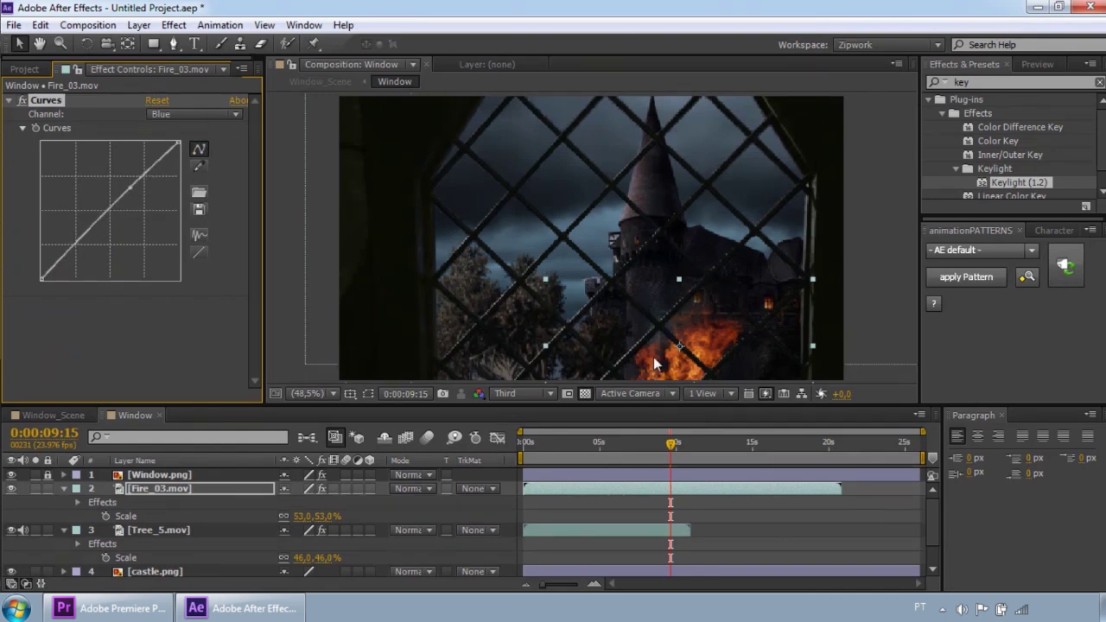
{"action": "left_click_drag", "start_coordinate": [677, 444], "coordinate": [564, 444]}
{"action": "key", "text": "space"}
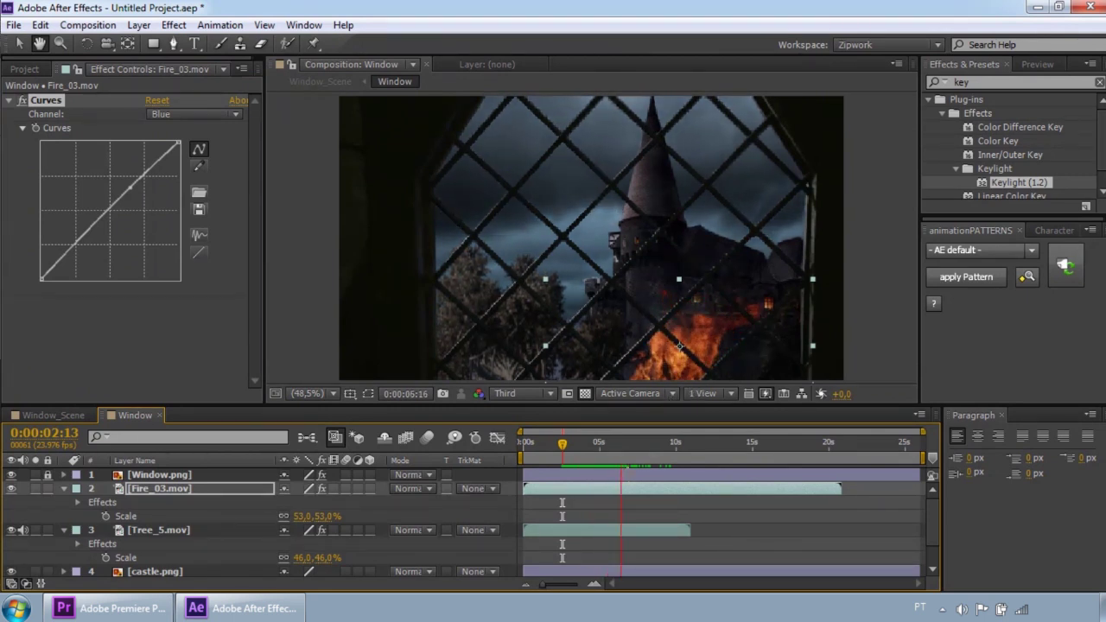
{"action": "key", "text": "space"}
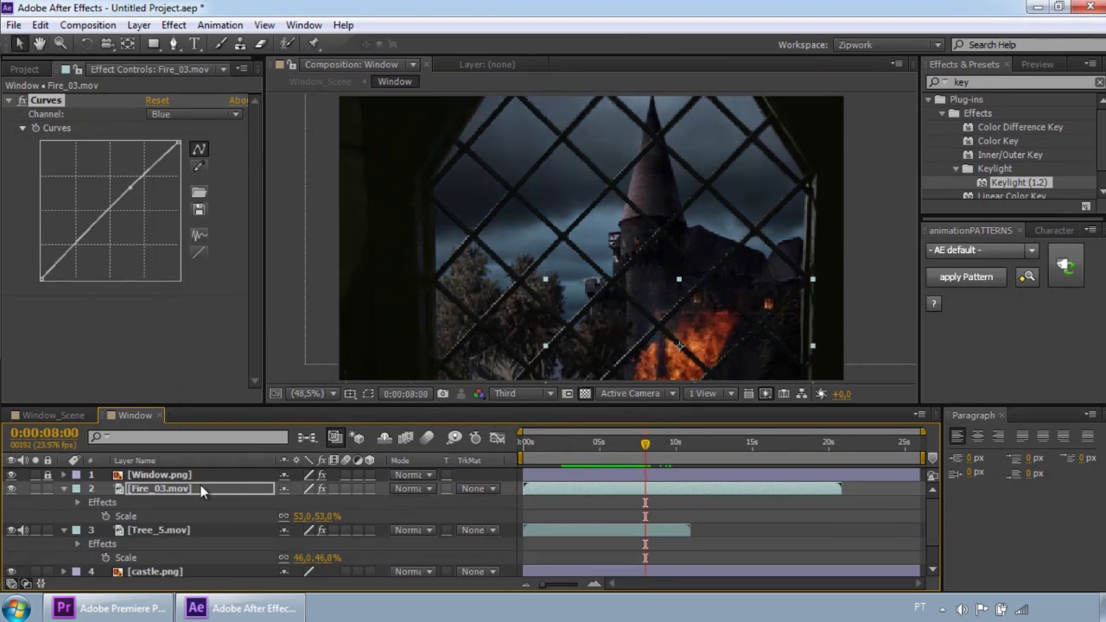
Step: Collapse the expanded properties of the layers from Fire_03.mov down to Clouds_03.mov and move the current time to 0:00:08:05
{"action": "left_click", "coordinate": [462, 506]}
{"action": "left_click", "coordinate": [162, 490]}
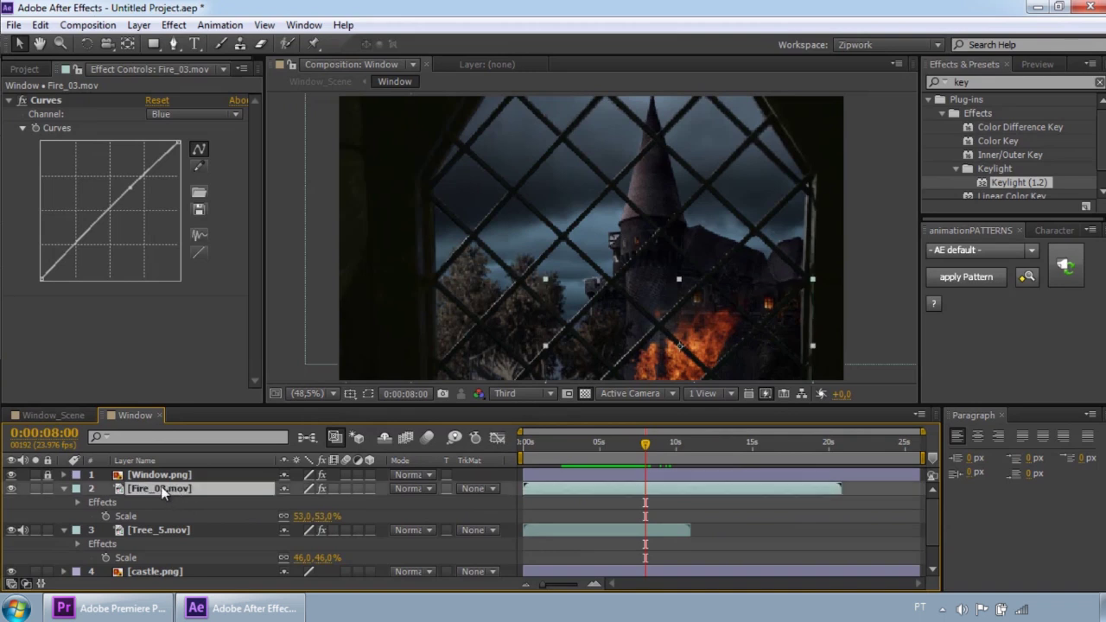
{"action": "left_click_drag", "start_coordinate": [929, 526], "coordinate": [927, 562]}
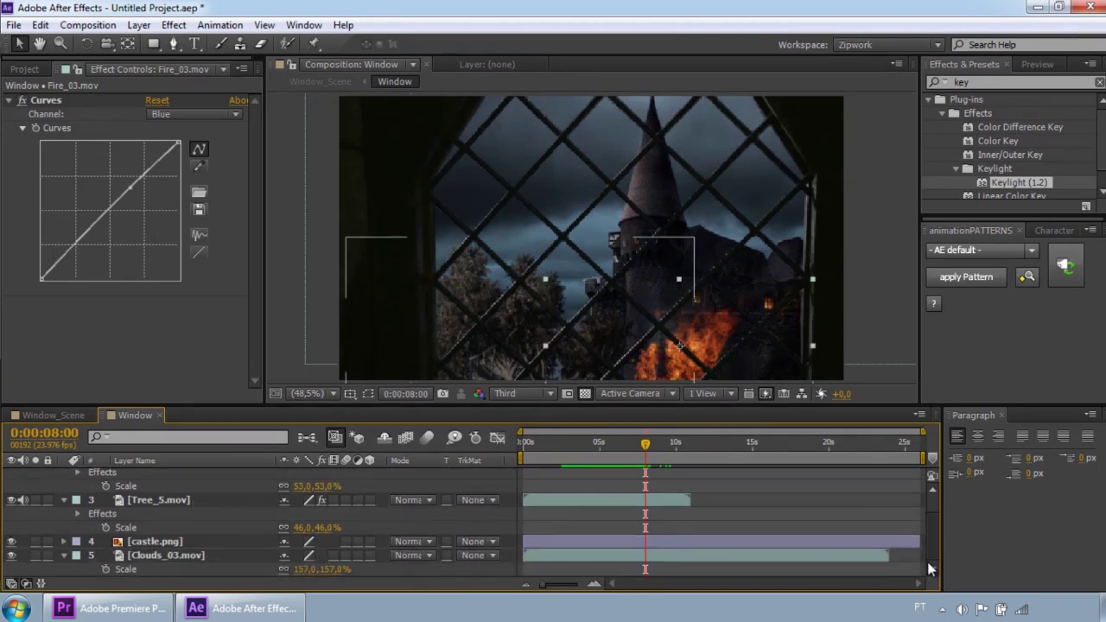
{"action": "left_click", "coordinate": [200, 556], "text": "shift"}
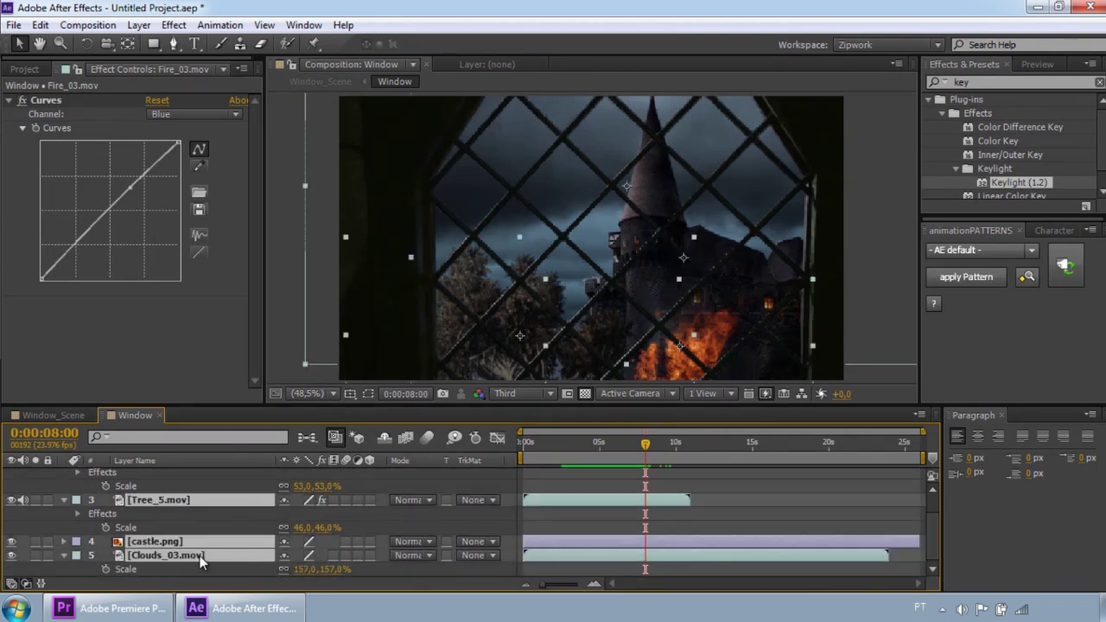
{"action": "key", "text": "u"}
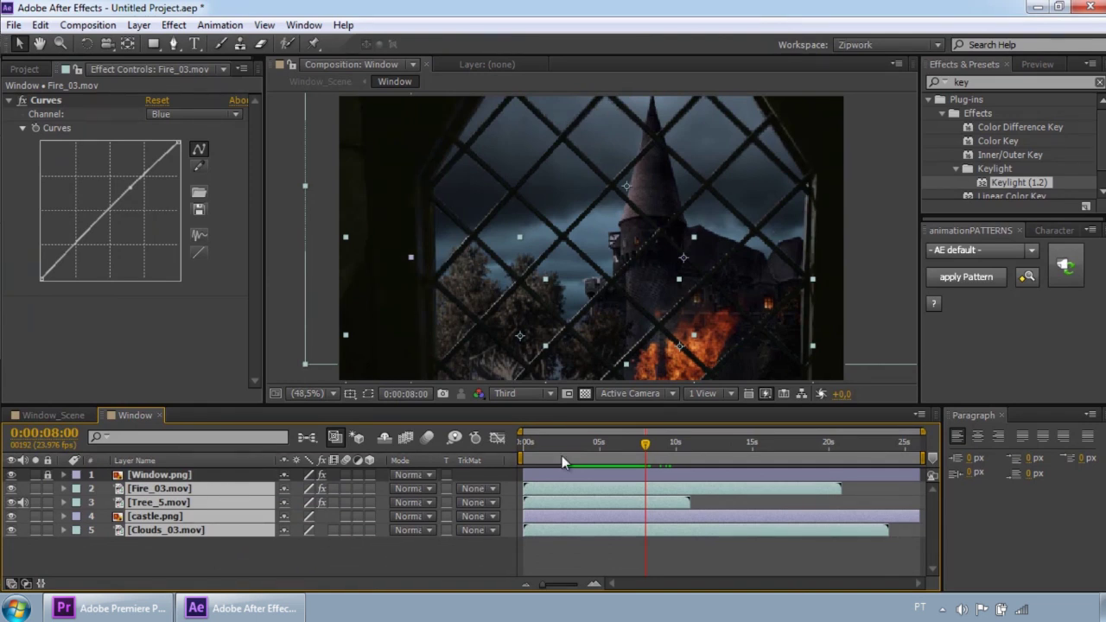
{"action": "left_click", "coordinate": [873, 390]}
{"action": "left_click", "coordinate": [198, 559]}
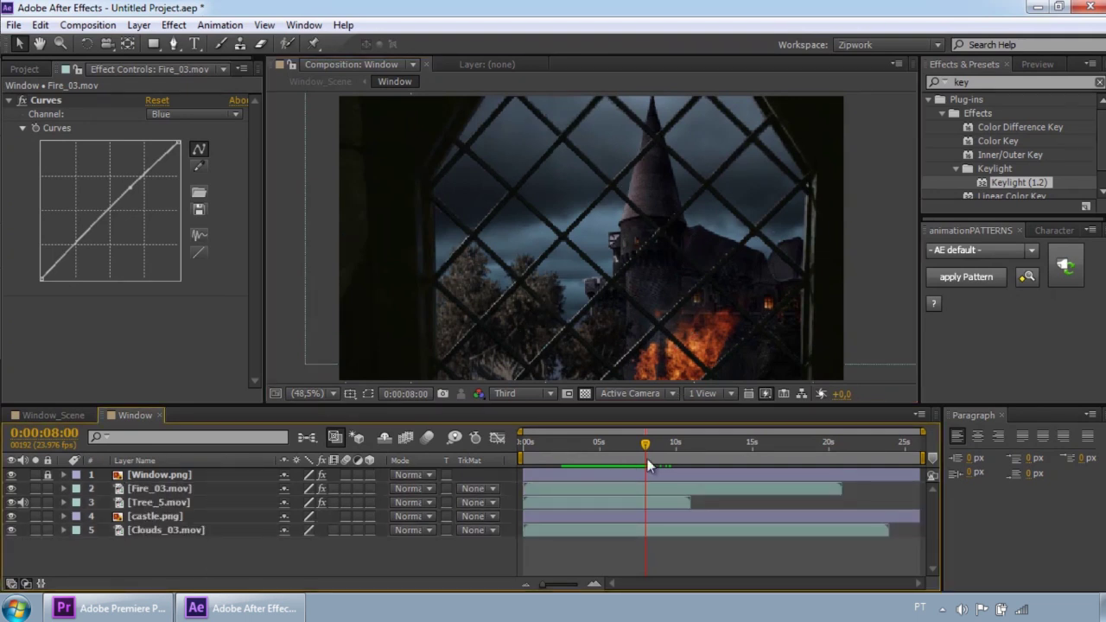
{"action": "mouse_move", "coordinate": [647, 444]}
{"action": "left_mouse_down"}
{"action": "mouse_move", "coordinate": [600, 444]}
{"action": "mouse_move", "coordinate": [649, 444]}
{"action": "left_mouse_up"}
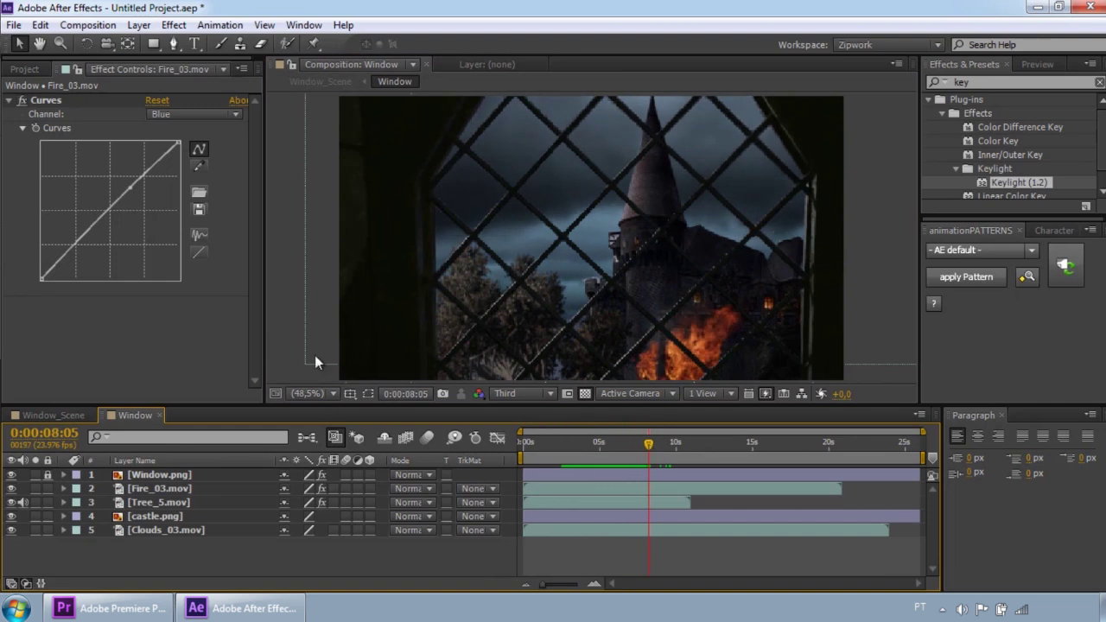
Step: Add Smoke_35.mov to the Window composition, stretch it wider and position the plume above the castle fire
{"action": "left_click", "coordinate": [24, 68]}
{"action": "left_click_drag", "start_coordinate": [78, 275], "coordinate": [712, 282]}
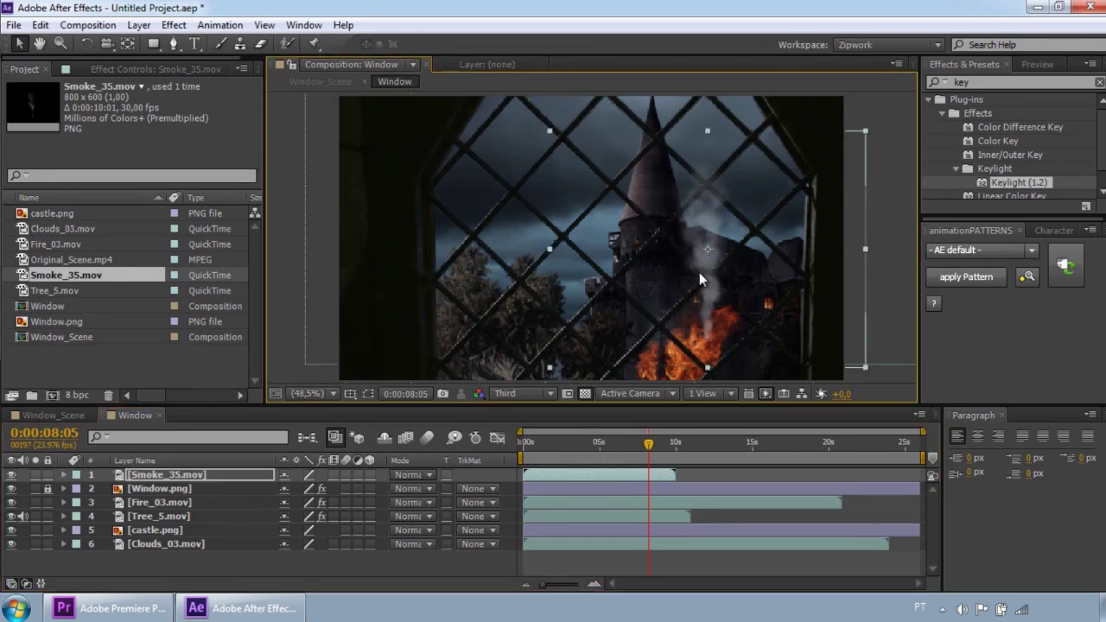
{"action": "left_click_drag", "start_coordinate": [552, 249], "coordinate": [467, 266]}
{"action": "left_click_drag", "start_coordinate": [683, 305], "coordinate": [698, 297]}
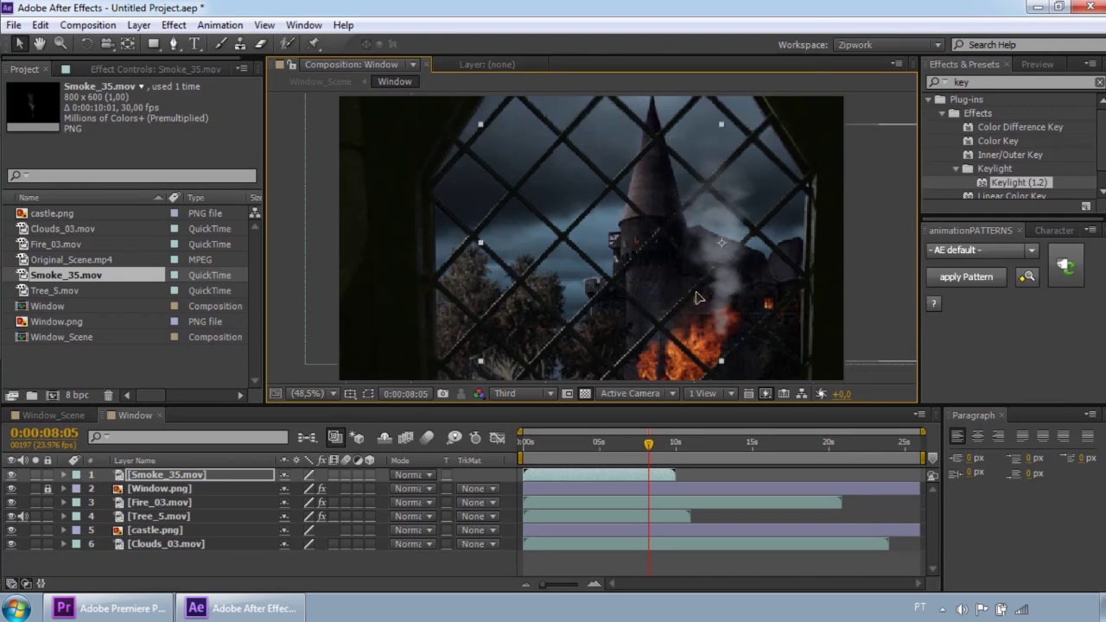
Step: Place Smoke_35.mov between Fire_03.mov and Tree_5.mov in the layer order and fine-tune the plume's position over the flames
{"action": "left_click_drag", "start_coordinate": [155, 488], "coordinate": [163, 515]}
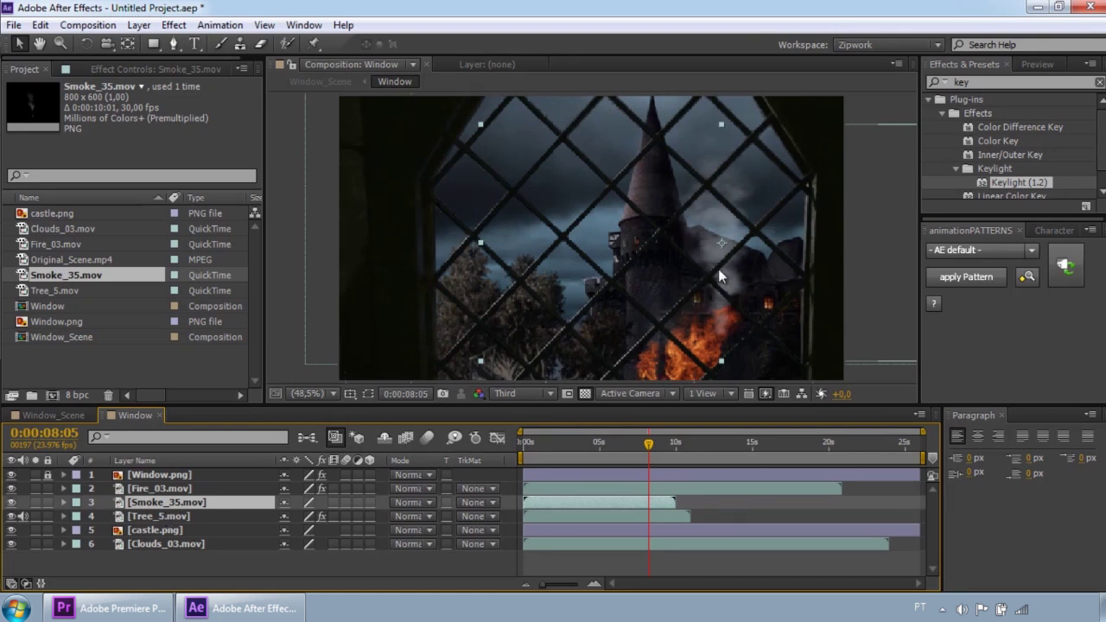
{"action": "mouse_move", "coordinate": [725, 243]}
{"action": "left_mouse_down"}
{"action": "mouse_move", "coordinate": [713, 260]}
{"action": "mouse_move", "coordinate": [718, 245]}
{"action": "left_mouse_up"}
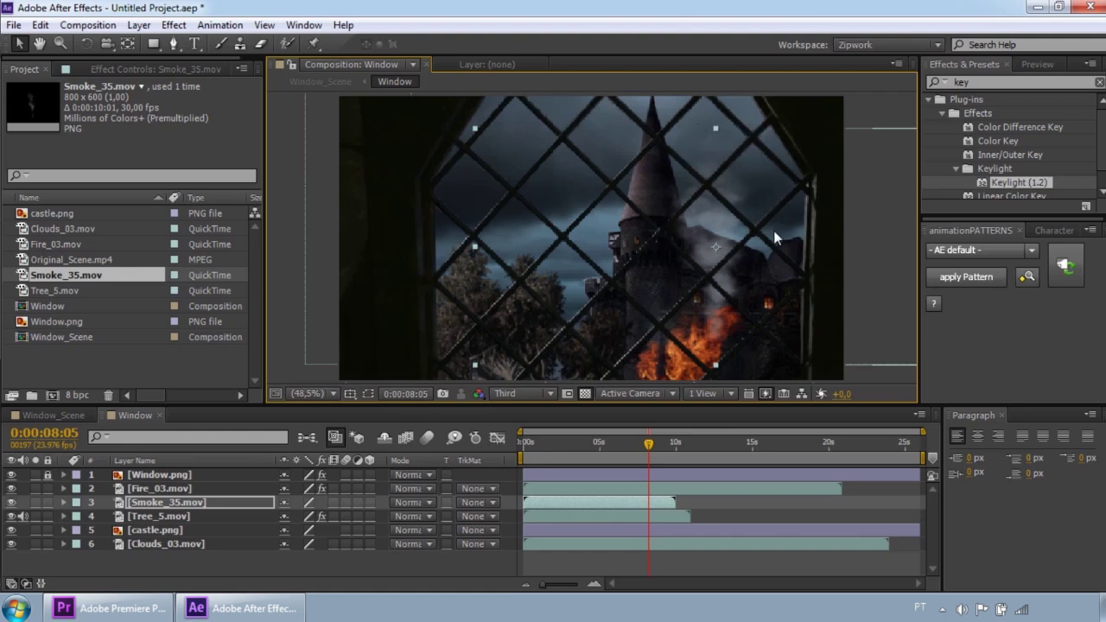
{"action": "left_click_drag", "start_coordinate": [712, 260], "coordinate": [719, 266]}
Step: Duplicate Smoke_35.mov, set the copy's blending mode to Subtract and place it beneath the original smoke layer
{"action": "left_click", "coordinate": [197, 506]}
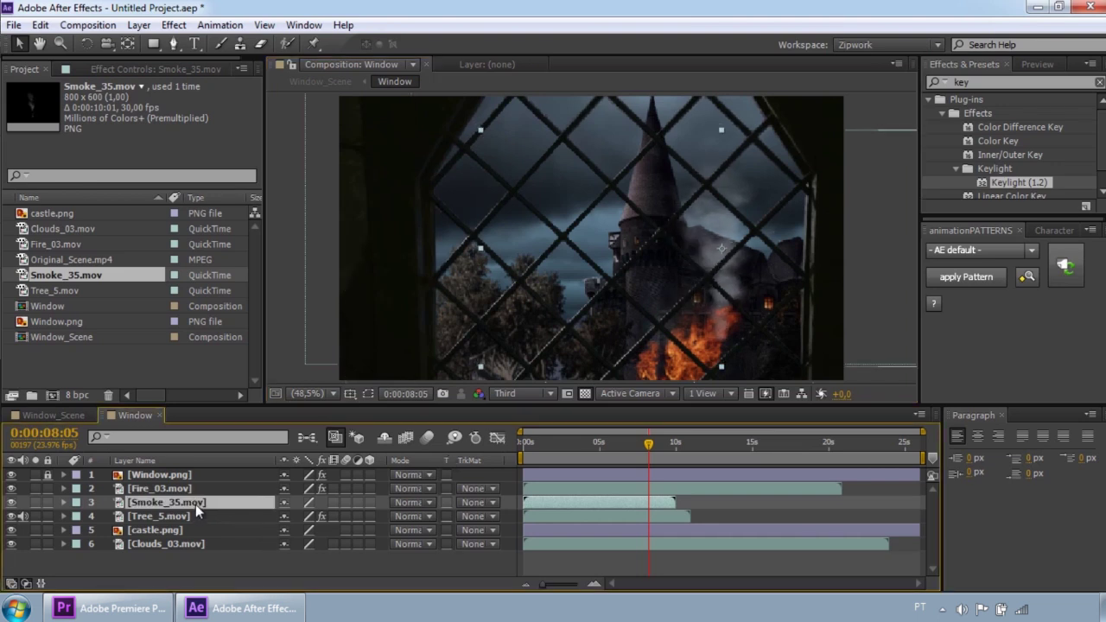
{"action": "key", "text": "ctrl+d"}
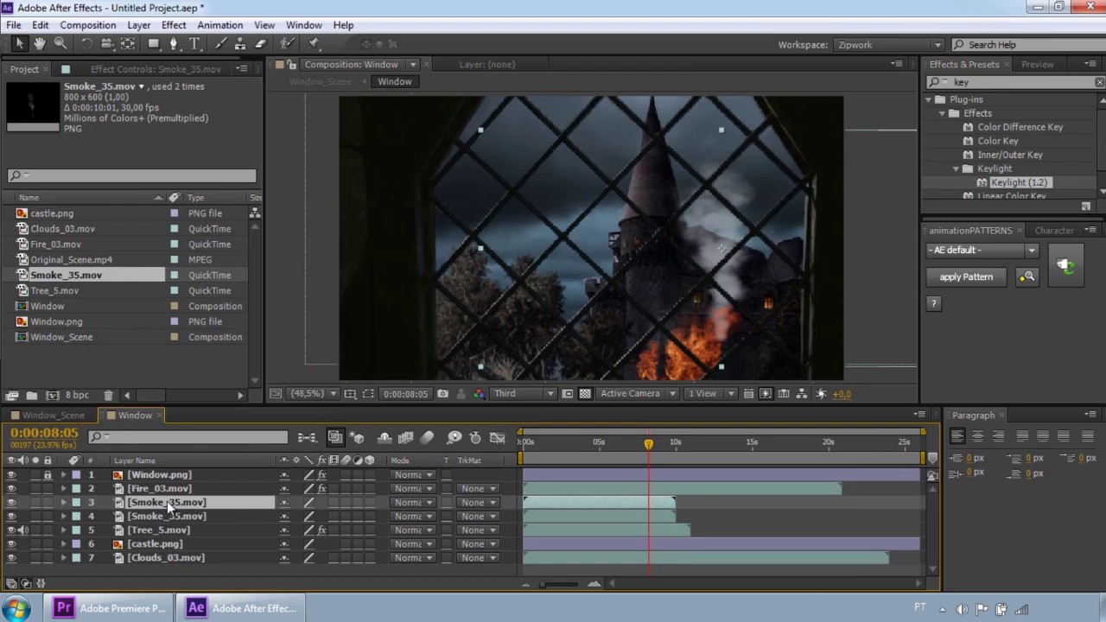
{"action": "left_click", "coordinate": [421, 503]}
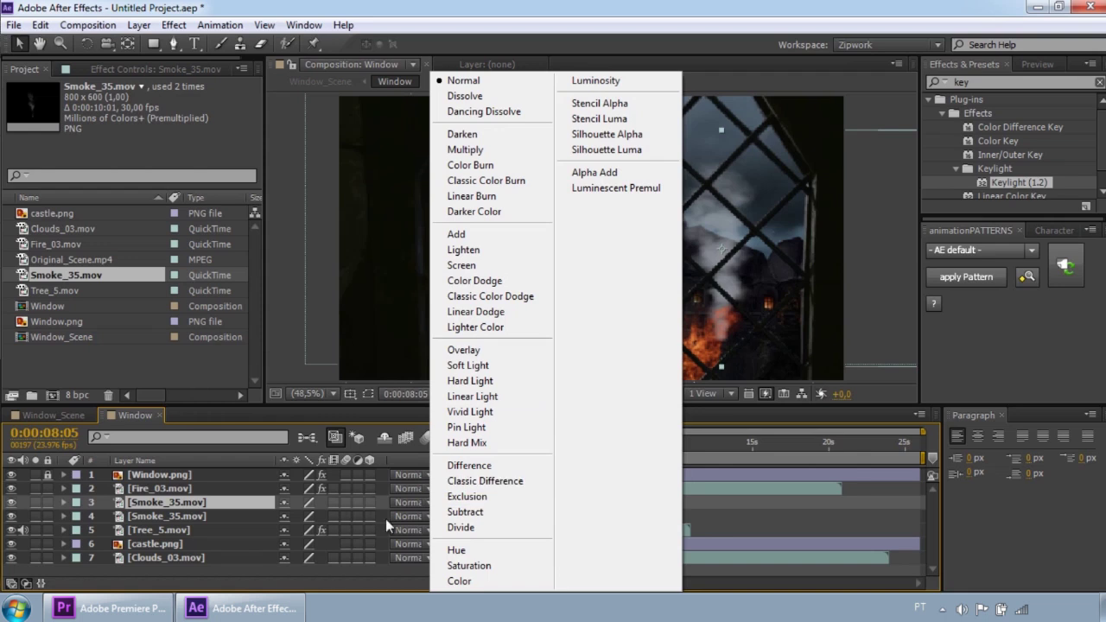
{"action": "left_click", "coordinate": [467, 512]}
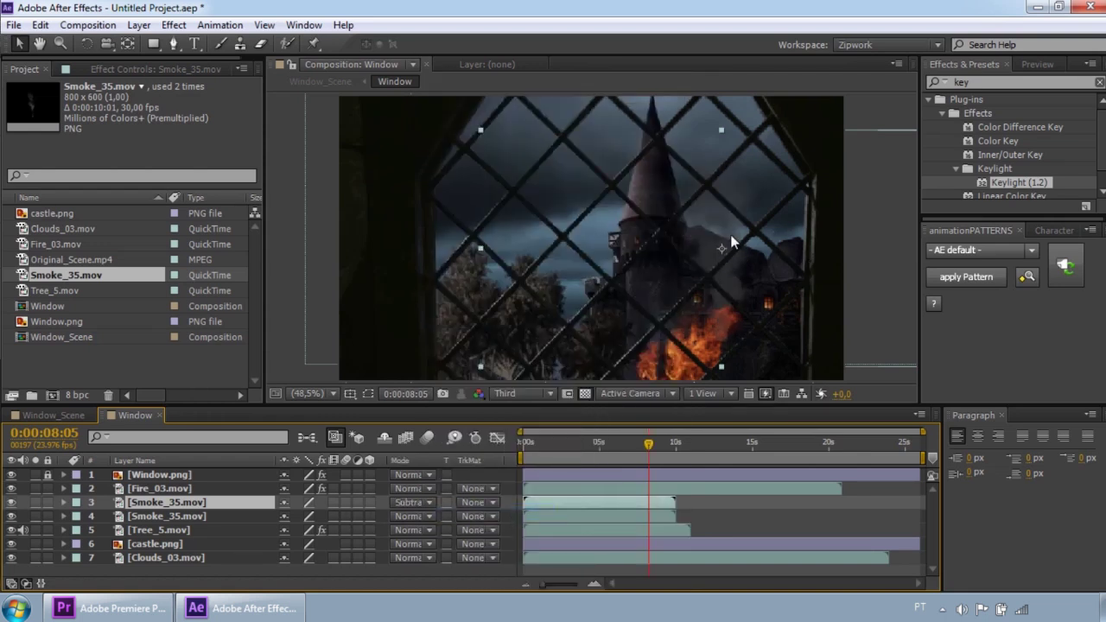
{"action": "left_click_drag", "start_coordinate": [174, 503], "coordinate": [185, 521]}
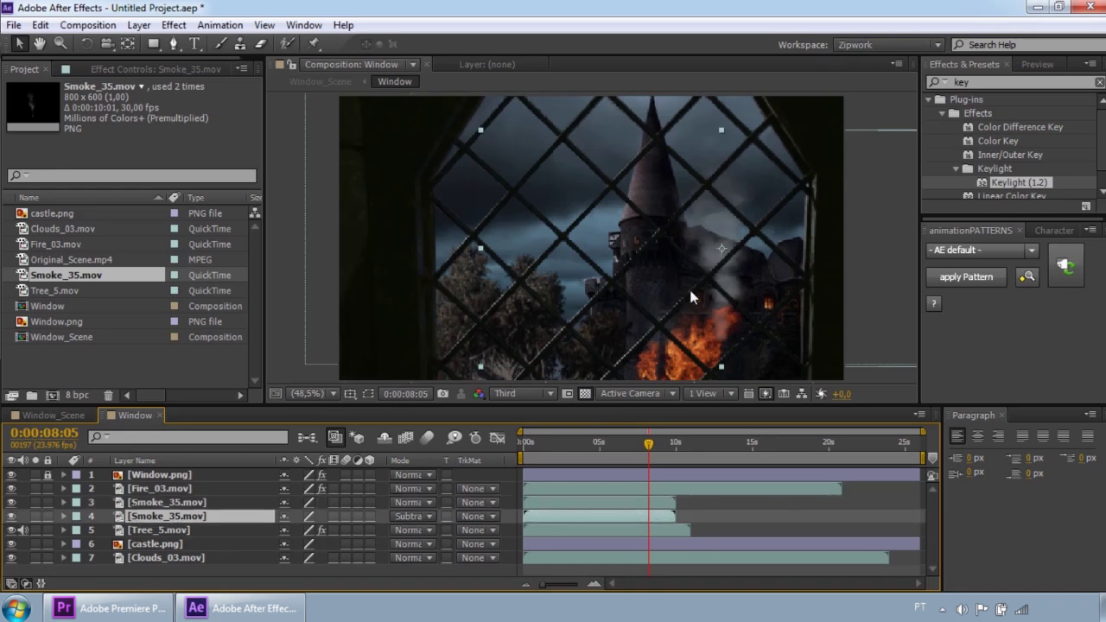
Step: Widen the Subtract-mode Smoke_35.mov copy and align it behind the original plume above the fire
{"action": "left_click_drag", "start_coordinate": [733, 285], "coordinate": [742, 279]}
{"action": "left_click_drag", "start_coordinate": [485, 246], "coordinate": [441, 251]}
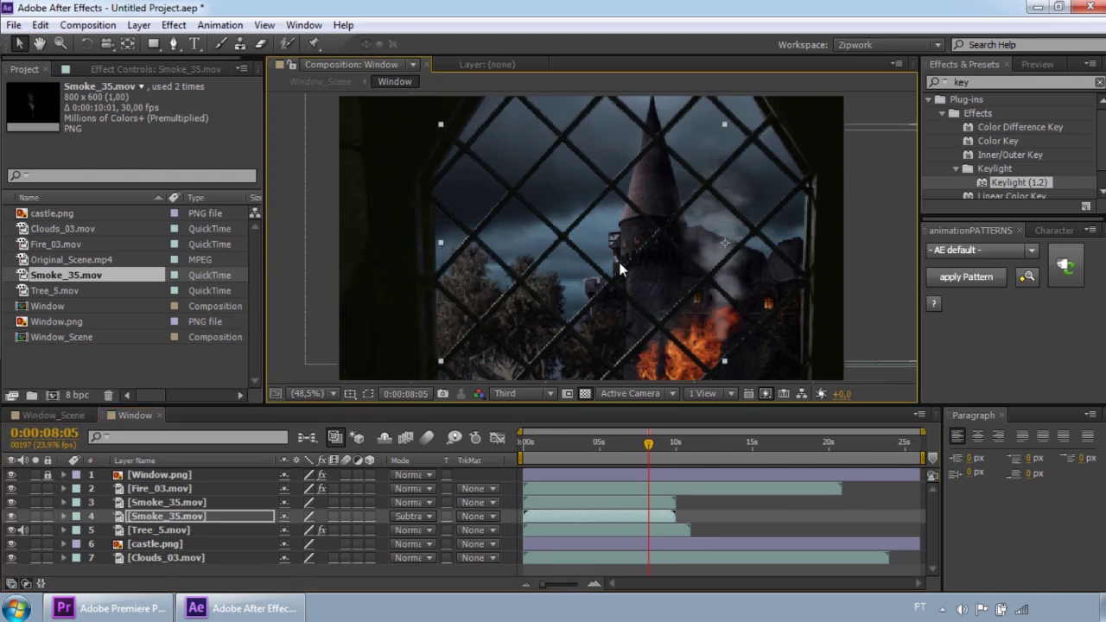
{"action": "left_click_drag", "start_coordinate": [739, 269], "coordinate": [737, 274]}
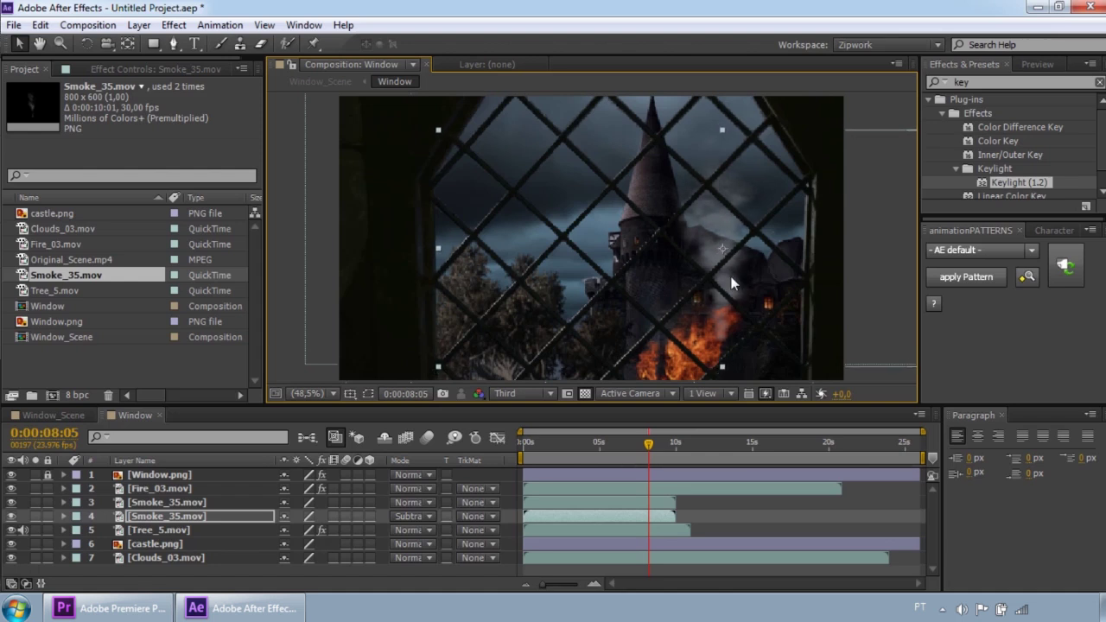
{"action": "left_click", "coordinate": [152, 530]}
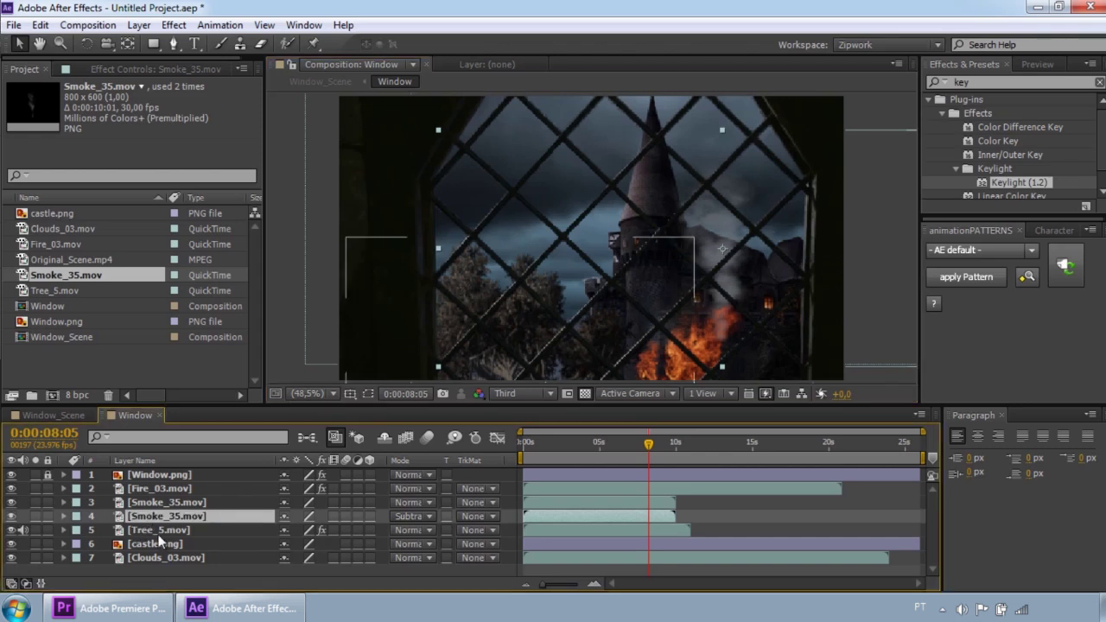
Step: Draw a closed ten-point Pen mask around the plume on the Normal-mode Smoke_35.mov layer and hide the mask outline
{"action": "left_click", "coordinate": [163, 503]}
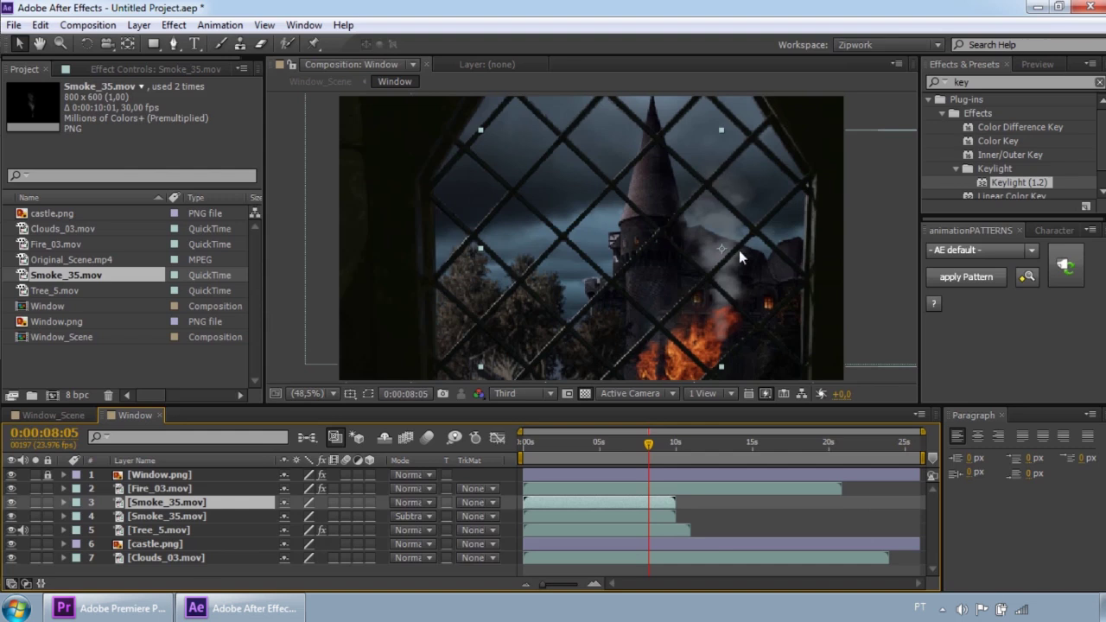
{"action": "left_click", "coordinate": [173, 43]}
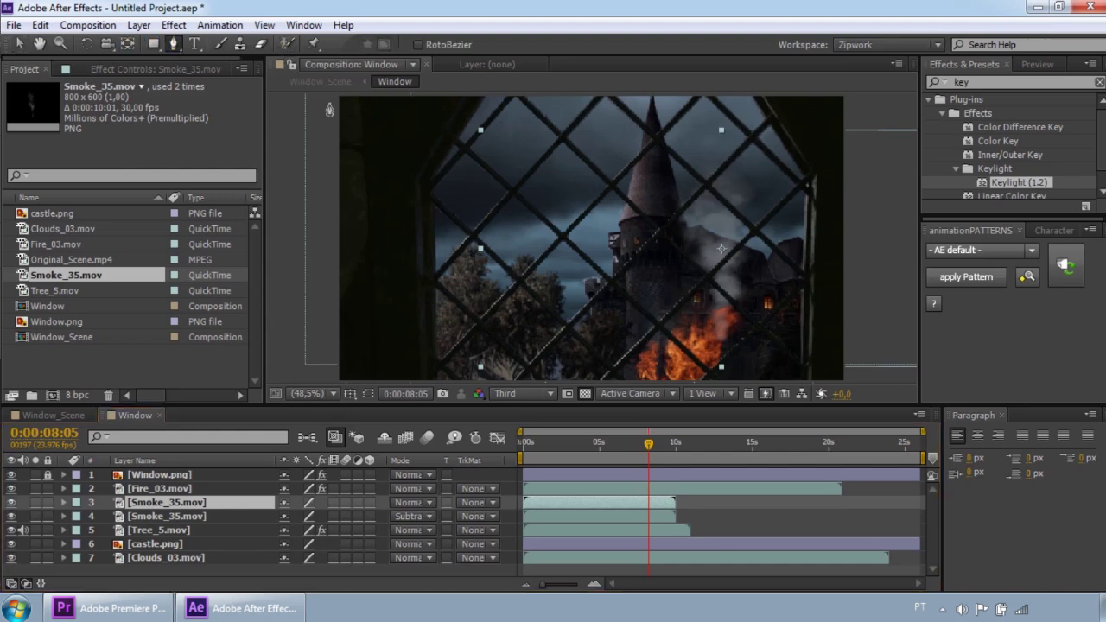
{"action": "left_click", "coordinate": [708, 314]}
{"action": "left_click", "coordinate": [696, 287]}
{"action": "left_click", "coordinate": [683, 250]}
{"action": "left_click", "coordinate": [704, 232]}
{"action": "left_click", "coordinate": [726, 228]}
{"action": "left_click", "coordinate": [752, 224]}
{"action": "left_click", "coordinate": [760, 259]}
{"action": "left_click", "coordinate": [762, 297]}
{"action": "left_click", "coordinate": [751, 323]}
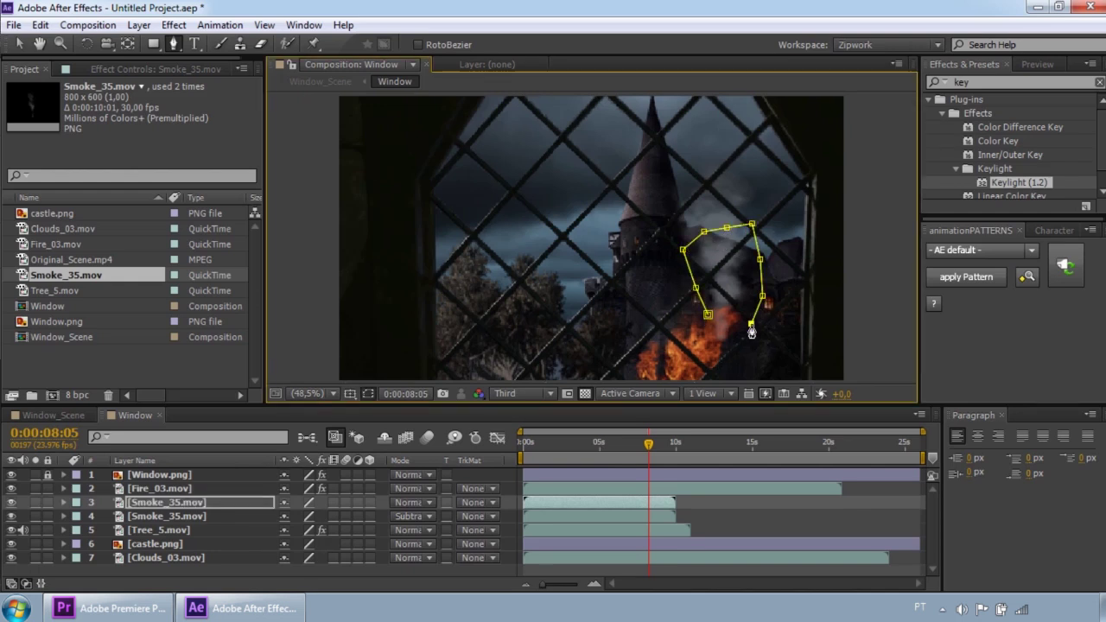
{"action": "left_click", "coordinate": [733, 340]}
{"action": "left_click", "coordinate": [708, 316]}
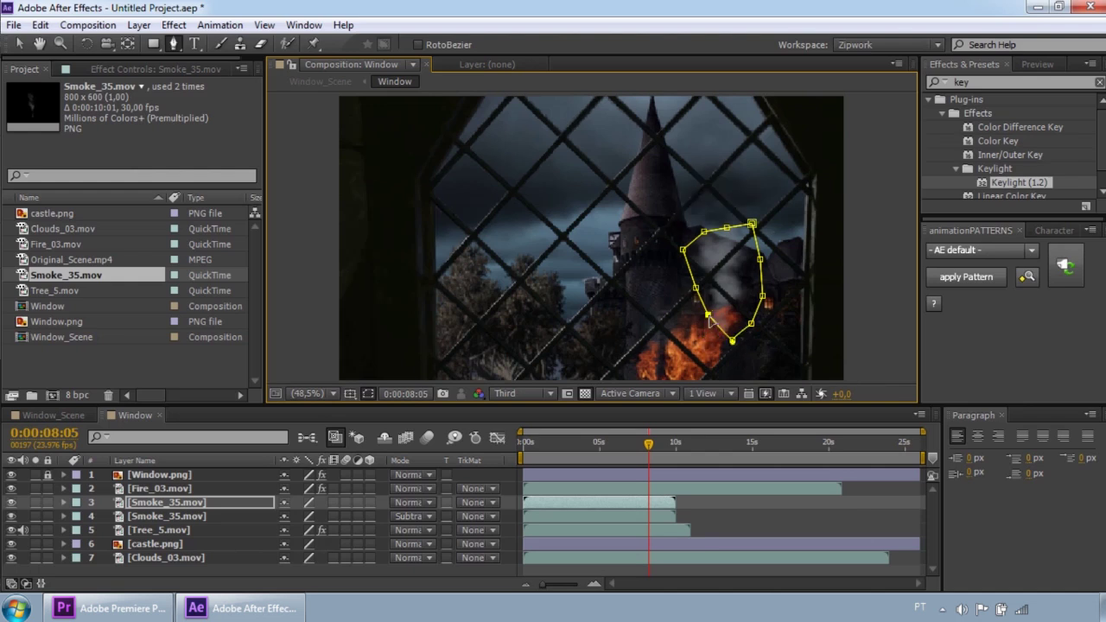
{"action": "left_click", "coordinate": [368, 394]}
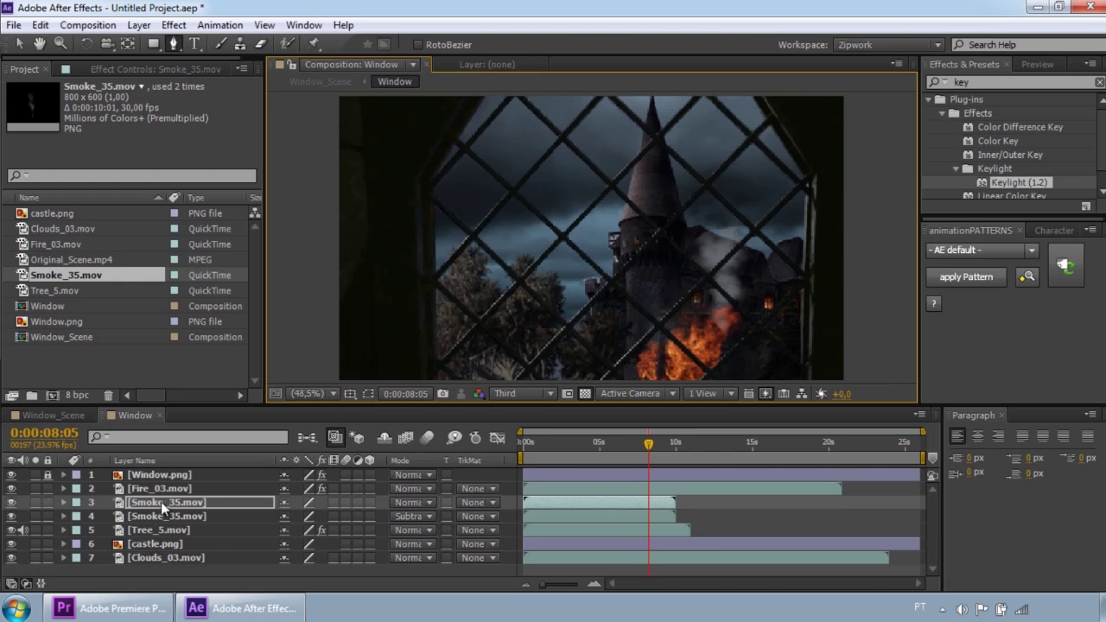
Step: Set the Mask Feather of the Normal-mode Smoke_35.mov layer to 104 pixels and collapse the layer's properties
{"action": "key", "text": "f"}
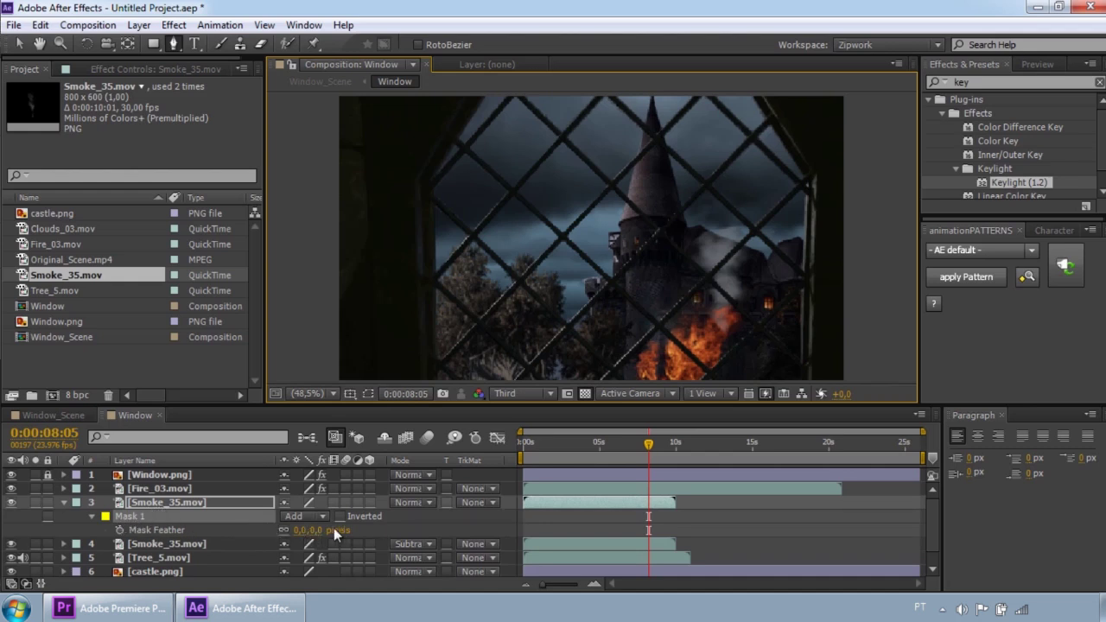
{"action": "left_click_drag", "start_coordinate": [309, 531], "coordinate": [354, 528]}
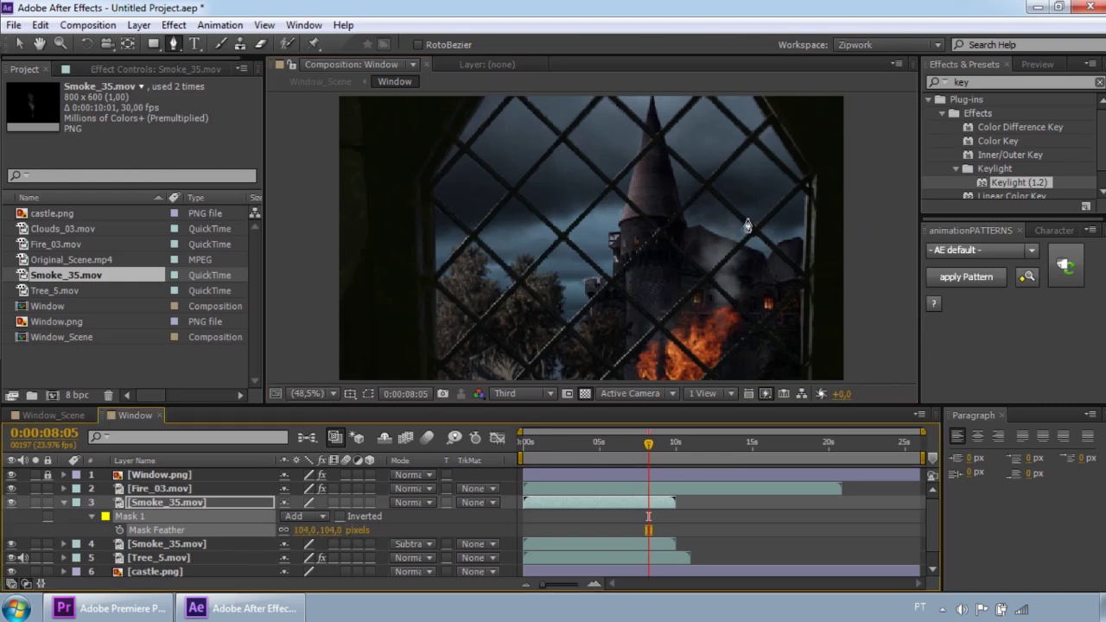
{"action": "left_click", "coordinate": [63, 502]}
Step: Duplicate the Subtract-mode Smoke_35.mov layer twice and offset the topmost copy slightly to the left of the original plume
{"action": "left_click", "coordinate": [165, 517]}
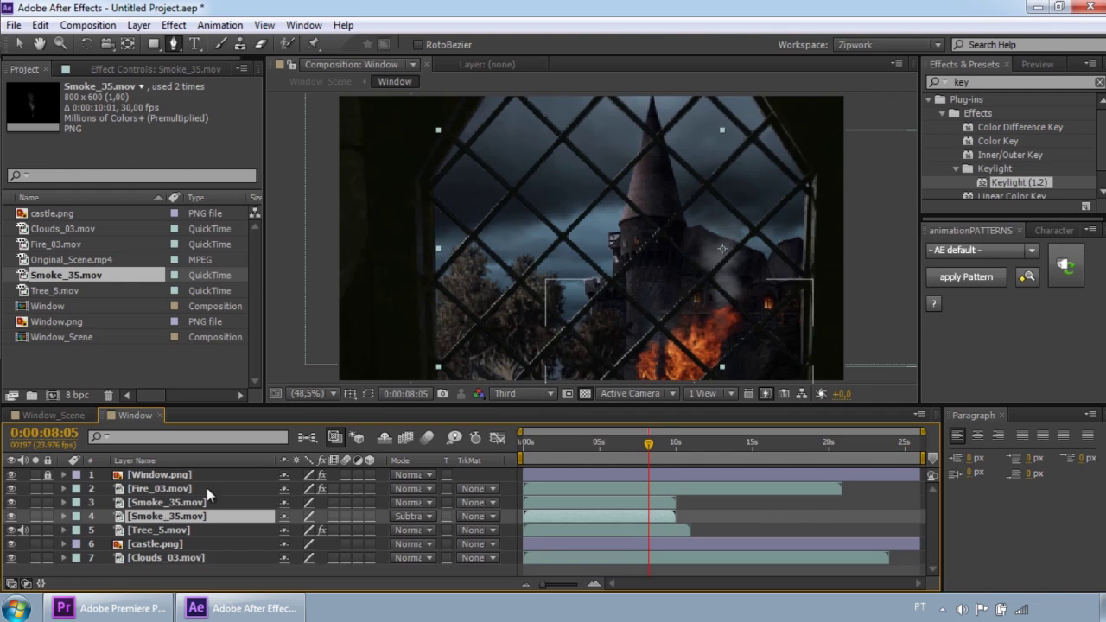
{"action": "key", "text": "ctrl+d"}
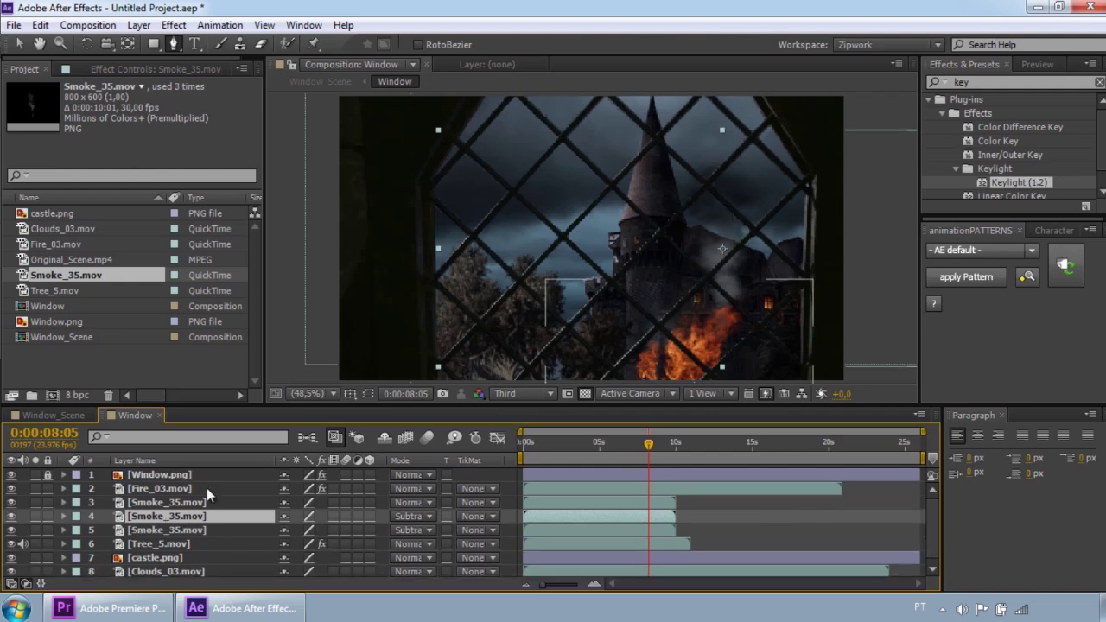
{"action": "key", "text": "ctrl+d"}
{"action": "key", "text": "Return"}
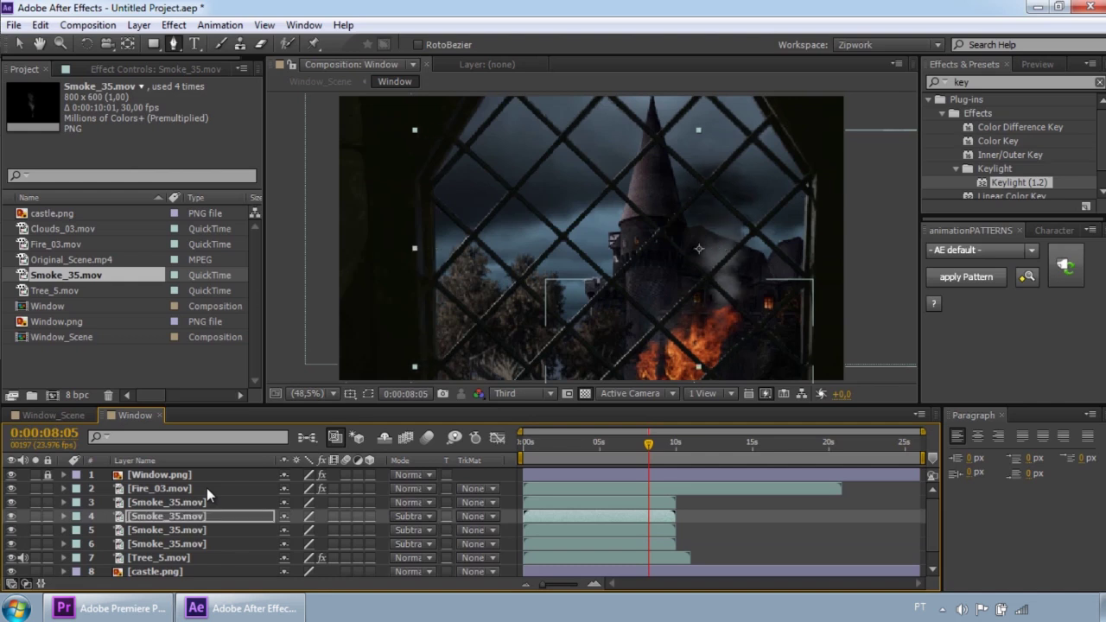
Step: Offset the second Subtract-mode Smoke_35.mov copy horizontally to sit slightly right of the original plume
{"action": "left_click", "coordinate": [151, 531]}
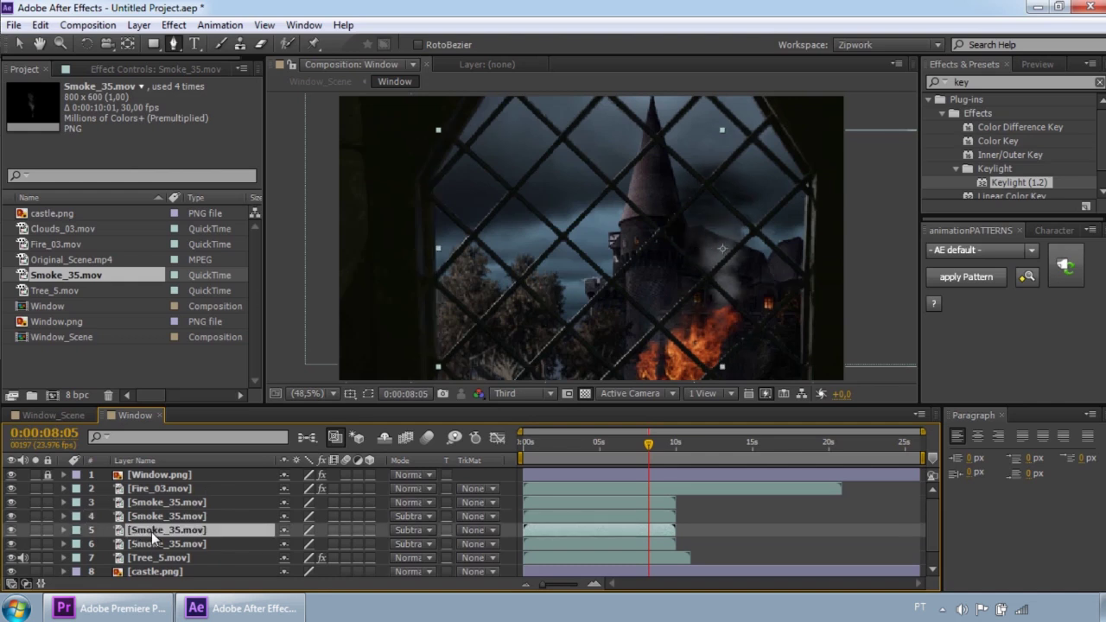
{"action": "key", "text": "Return"}
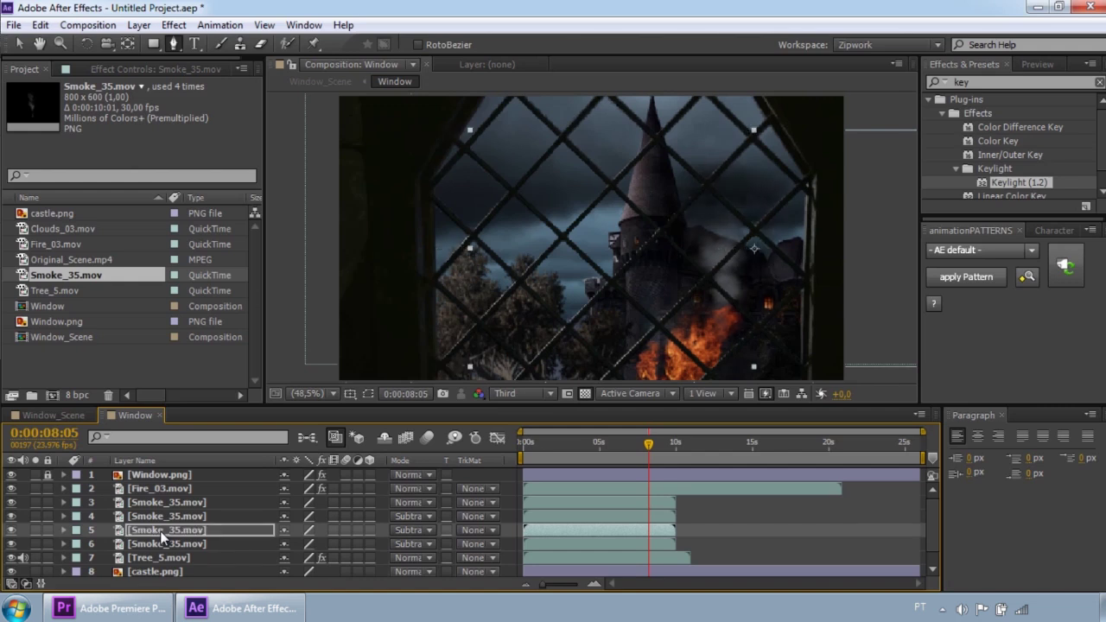
{"action": "key", "text": "shift+Left"}
{"action": "key", "text": "shift+Left"}
{"action": "key", "text": "shift+Left"}
{"action": "key", "text": "shift+Left"}
{"action": "key", "text": "shift+Left"}
{"action": "key", "text": "shift+Left"}
{"action": "key", "text": "shift+Left"}
{"action": "key", "text": "shift+Left"}
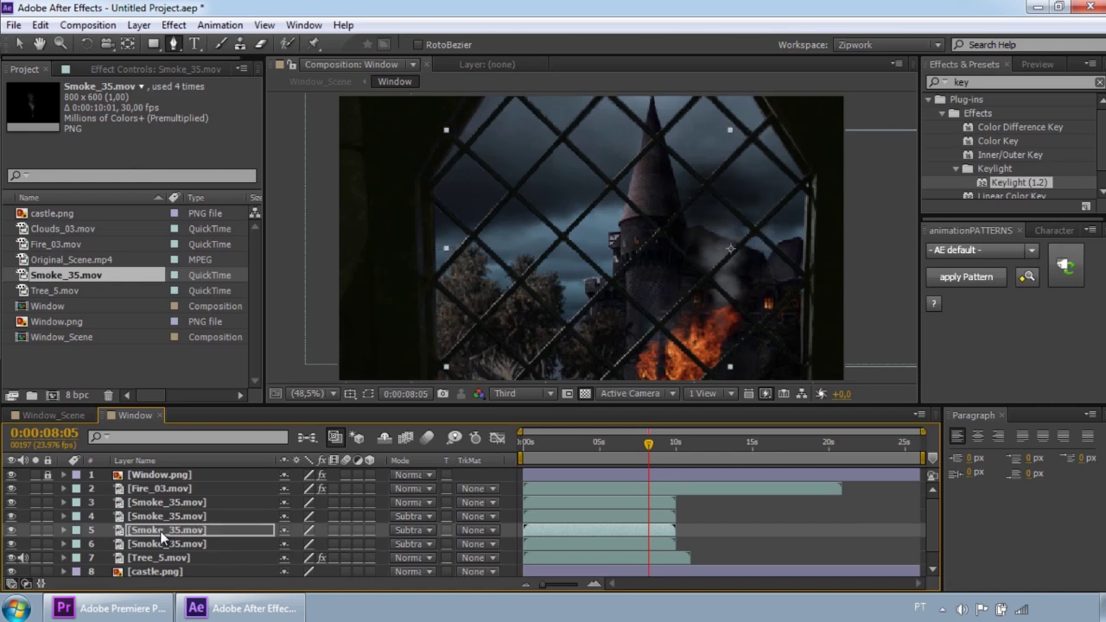
{"action": "key", "text": "shift+Right"}
{"action": "key", "text": "shift+Right"}
{"action": "key", "text": "shift+Right"}
{"action": "key", "text": "shift+Right"}
{"action": "key", "text": "shift+Right"}
{"action": "key", "text": "shift+Right"}
{"action": "key", "text": "shift+Right"}
{"action": "key", "text": "shift+Right"}
{"action": "key", "text": "shift+Right"}
{"action": "key", "text": "shift+Right"}
{"action": "key", "text": "shift+Right"}
Step: Duplicate the topmost Subtract-mode Smoke_35.mov layer, shift the new copy up and to the right over the plume, and preview the composition
{"action": "left_click", "coordinate": [162, 520]}
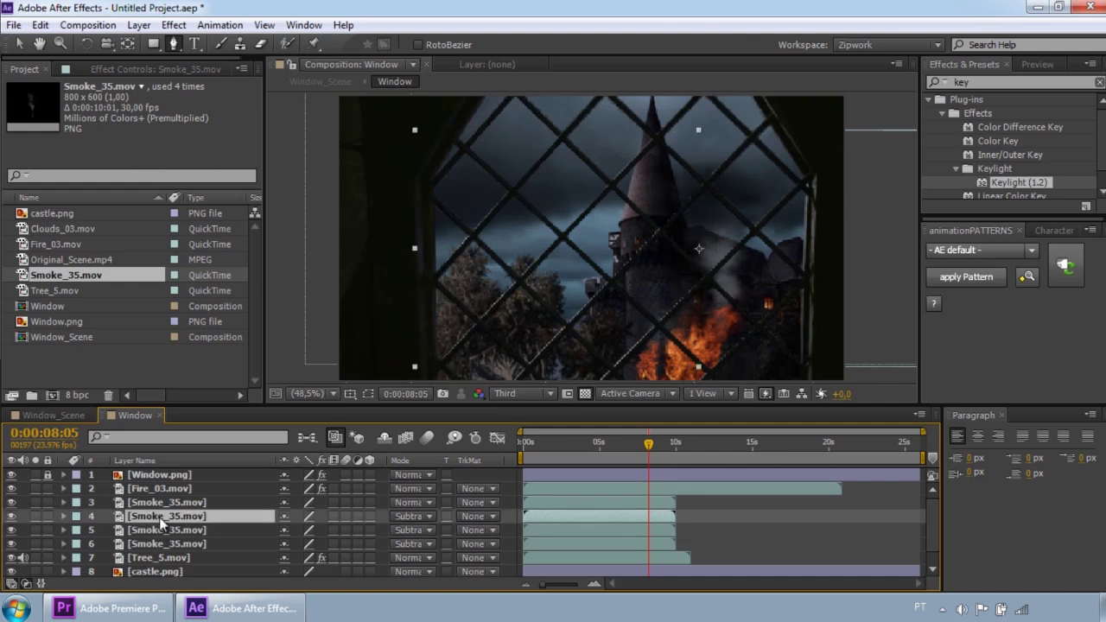
{"action": "key", "text": "ctrl+d"}
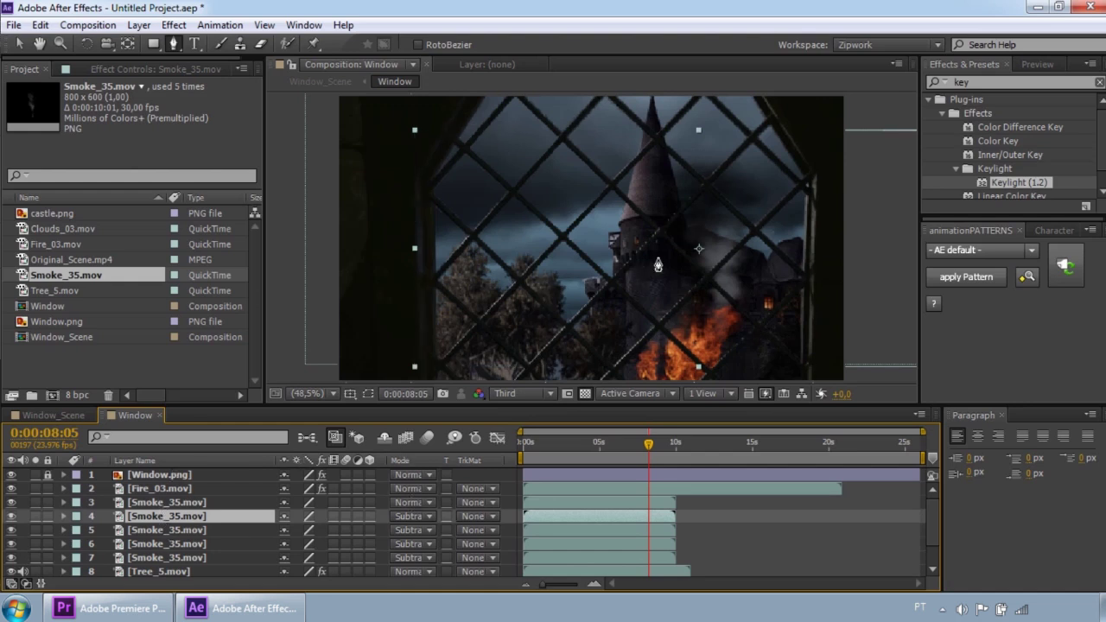
{"action": "left_click_drag", "start_coordinate": [696, 232], "coordinate": [732, 217]}
{"action": "key", "text": "ctrl+z"}
{"action": "key", "text": "v"}
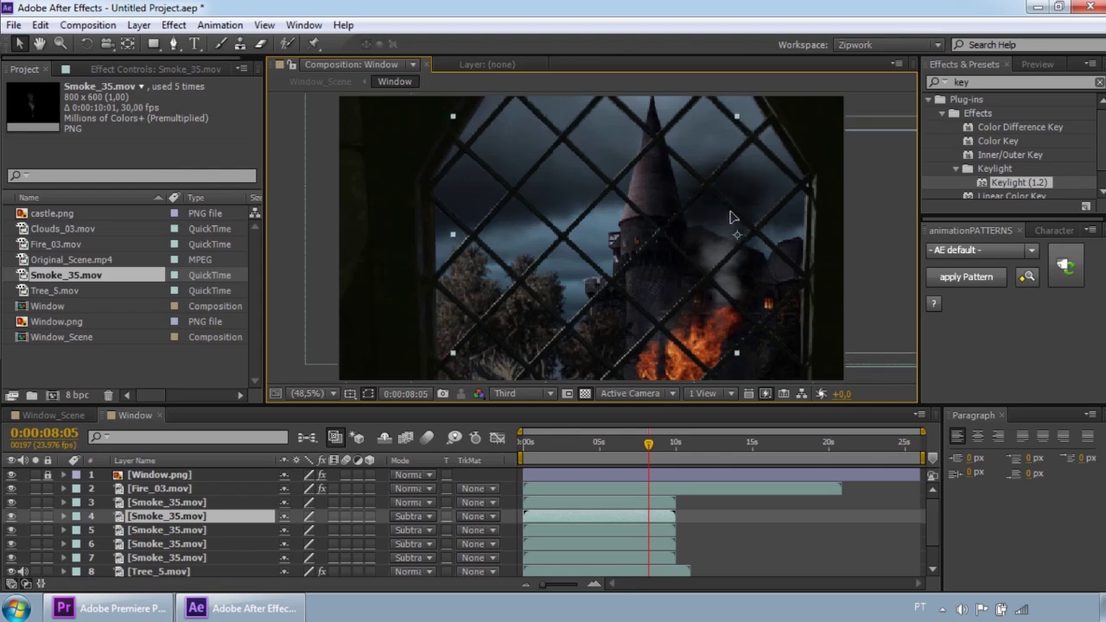
{"action": "key", "text": "Return"}
{"action": "left_click_drag", "start_coordinate": [648, 446], "coordinate": [548, 455]}
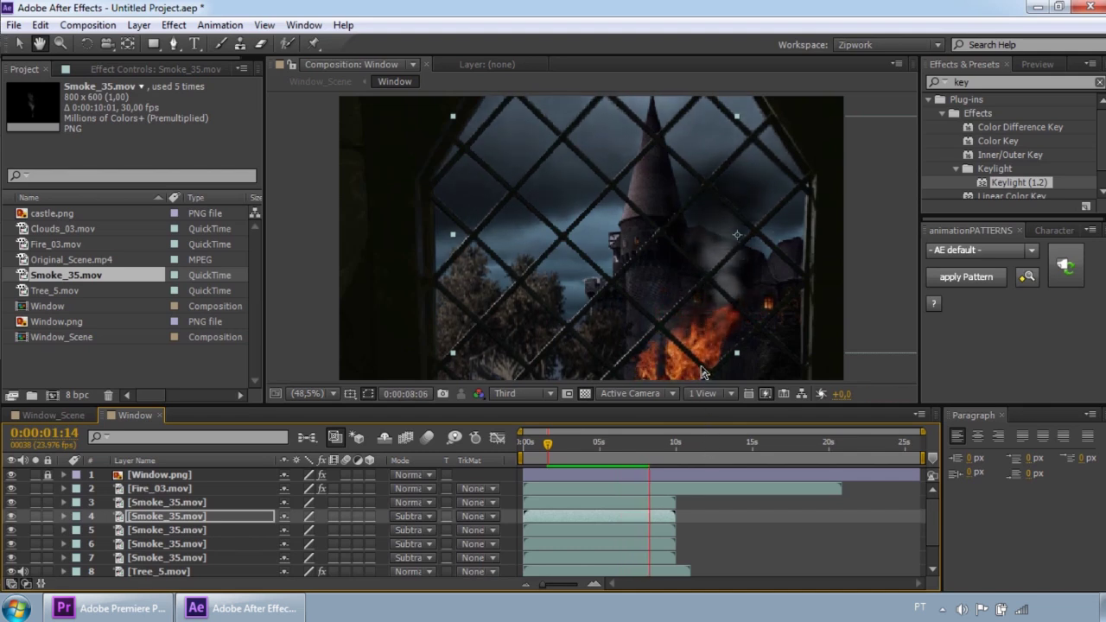
{"action": "key", "text": "space"}
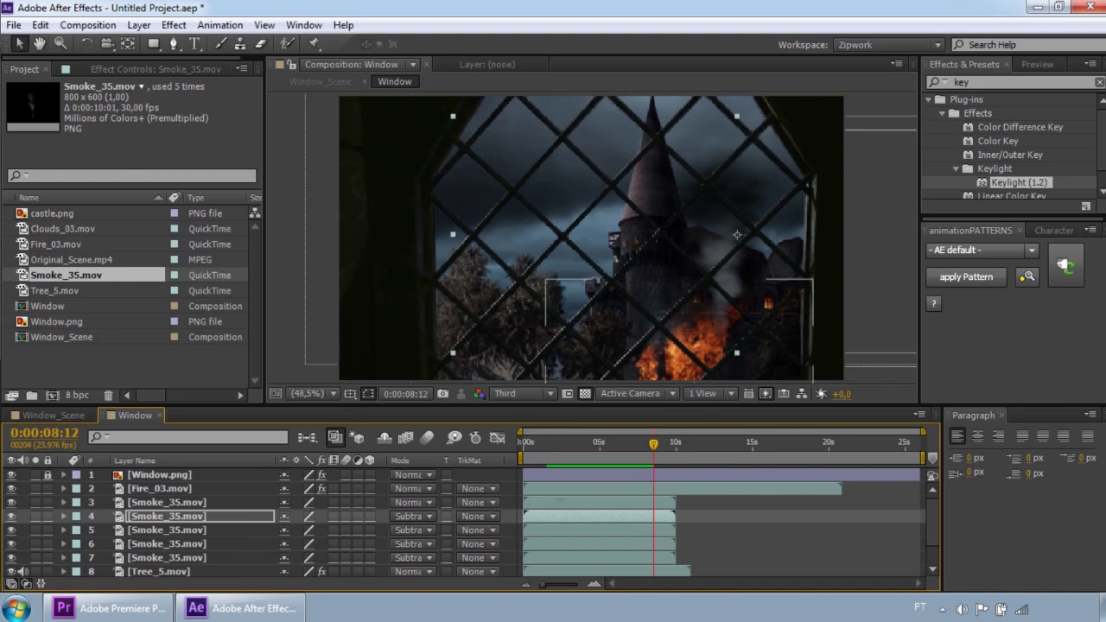
Step: Slow down Fire_03.mov with Time Stretch, holding the Layer In-point, so it extends to the composition's end, and preview the playback
{"action": "left_click", "coordinate": [164, 489]}
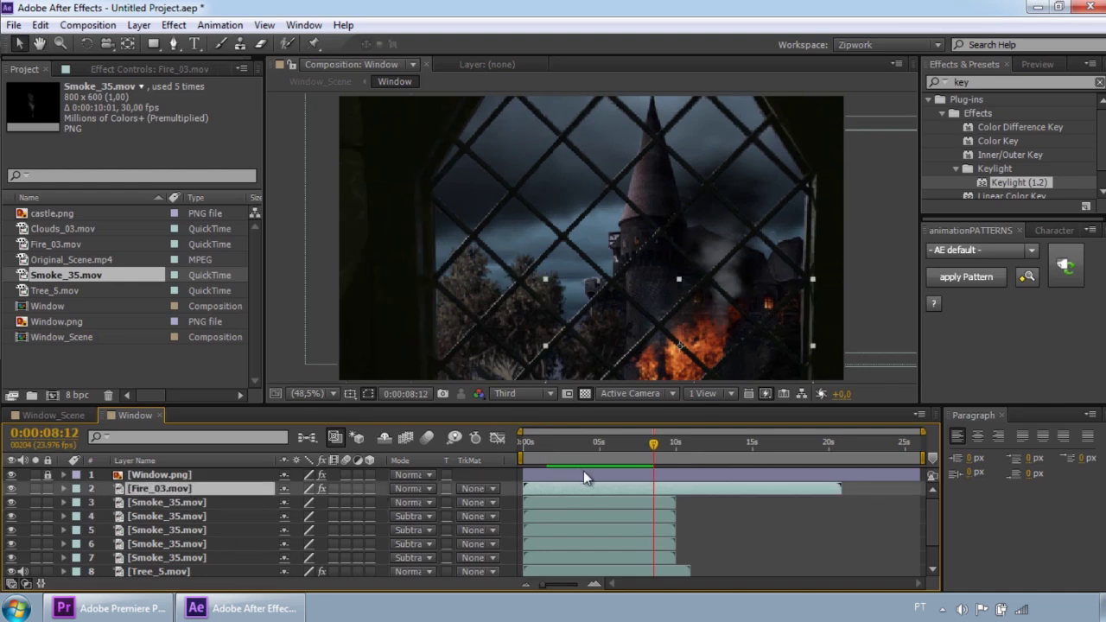
{"action": "right_click", "coordinate": [561, 490]}
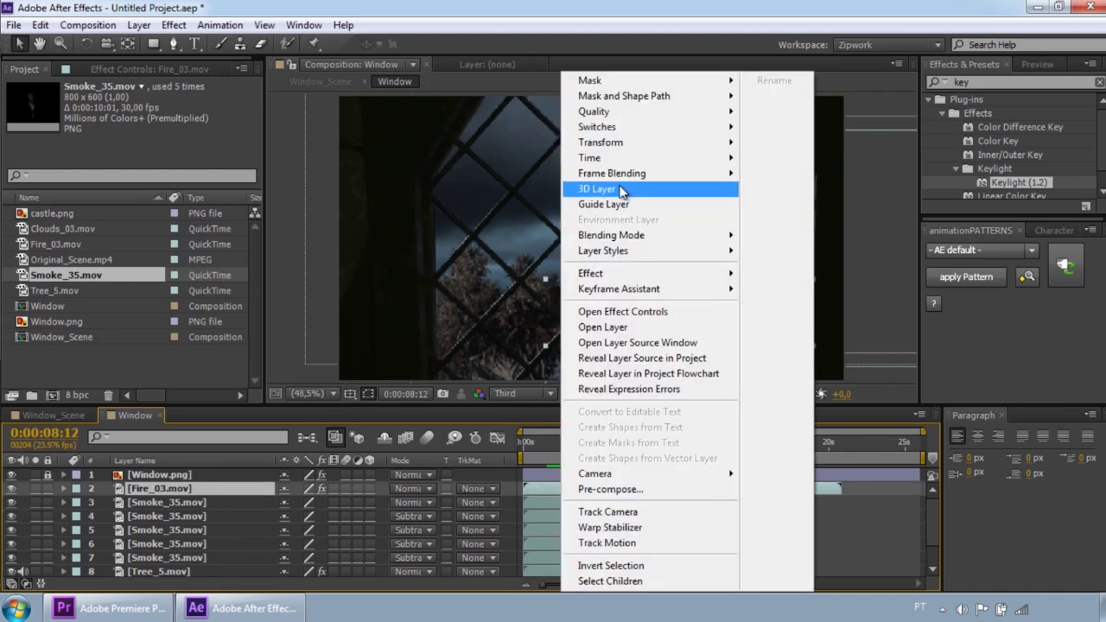
{"action": "mouse_move", "coordinate": [635, 160]}
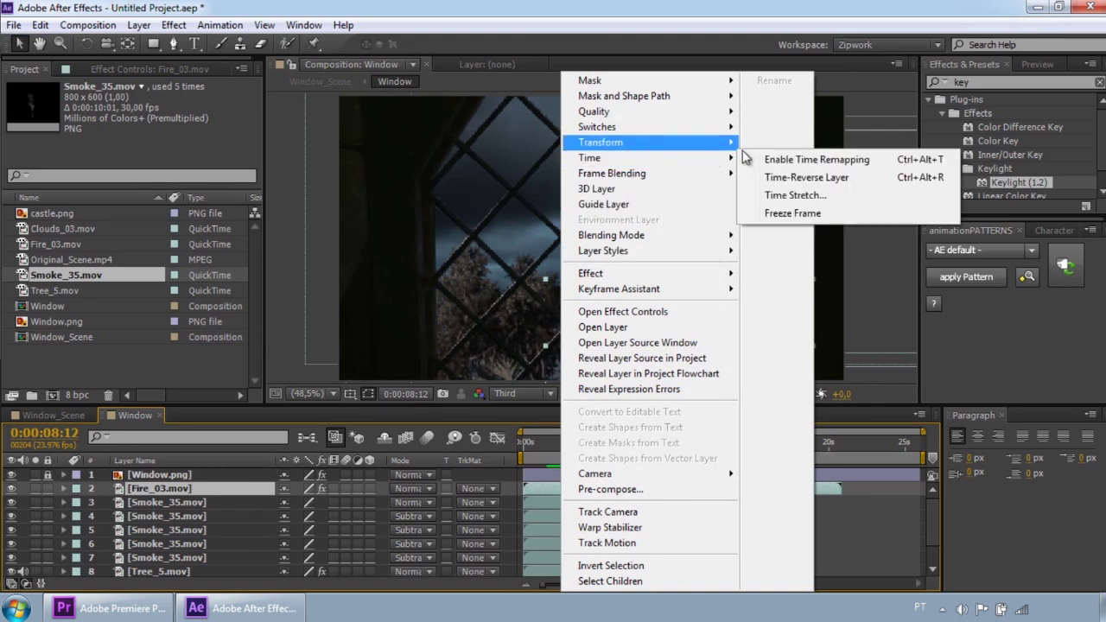
{"action": "left_click", "coordinate": [781, 196]}
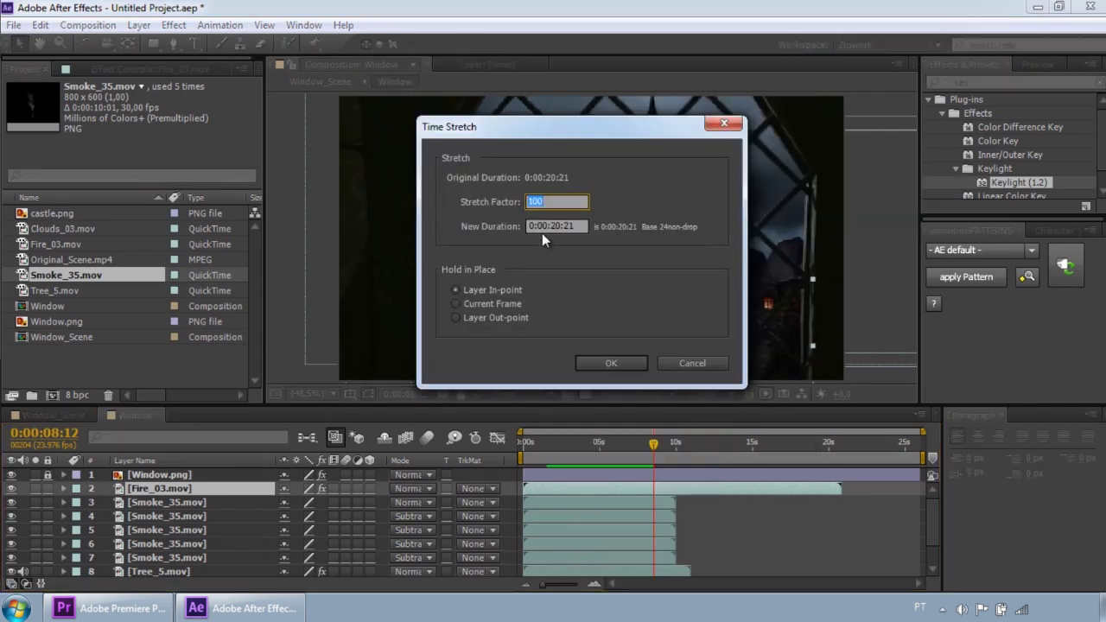
{"action": "type", "text": "1"}
{"action": "key", "text": "Return"}
{"action": "left_click_drag", "start_coordinate": [650, 442], "coordinate": [534, 449]}
{"action": "key", "text": "space"}
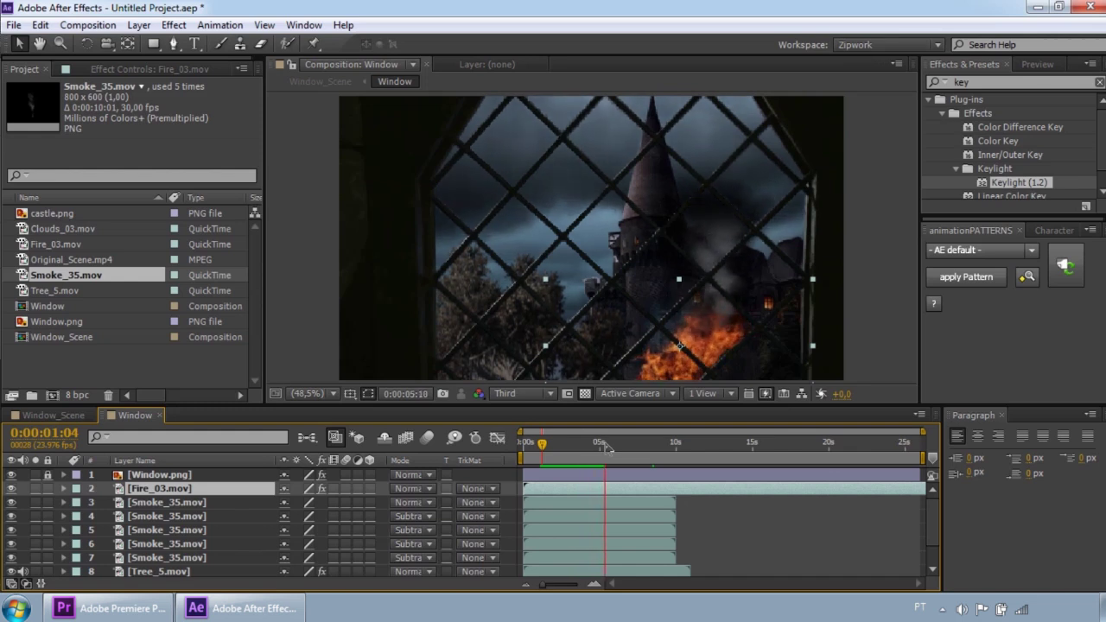
{"action": "key", "text": "space"}
Step: Scale Fire_03.mov to 29%, move it slightly down and right at the castle's base, preview it, and collapse the layer's properties
{"action": "key", "text": "s"}
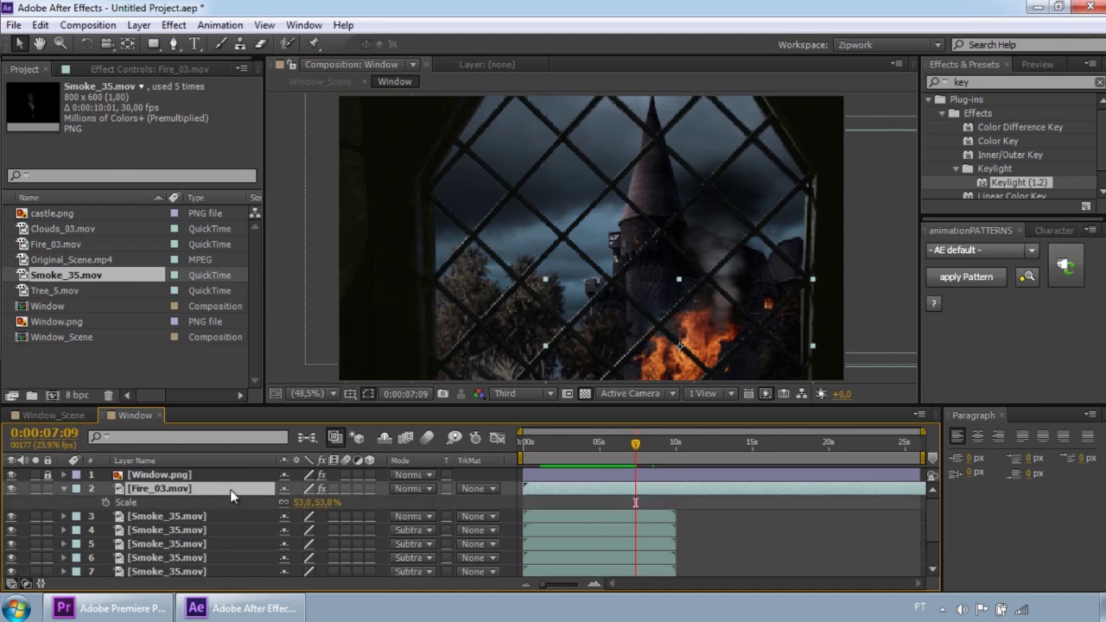
{"action": "left_click_drag", "start_coordinate": [294, 502], "coordinate": [288, 500]}
{"action": "left_click_drag", "start_coordinate": [706, 353], "coordinate": [715, 367]}
{"action": "left_click_drag", "start_coordinate": [637, 449], "coordinate": [587, 443]}
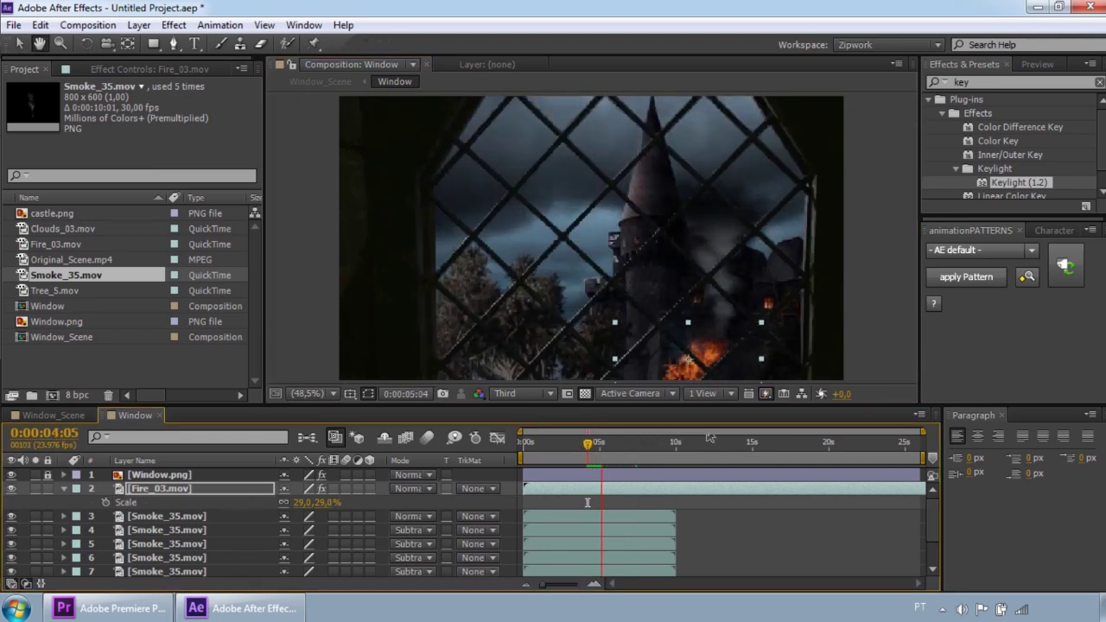
{"action": "key", "text": "space"}
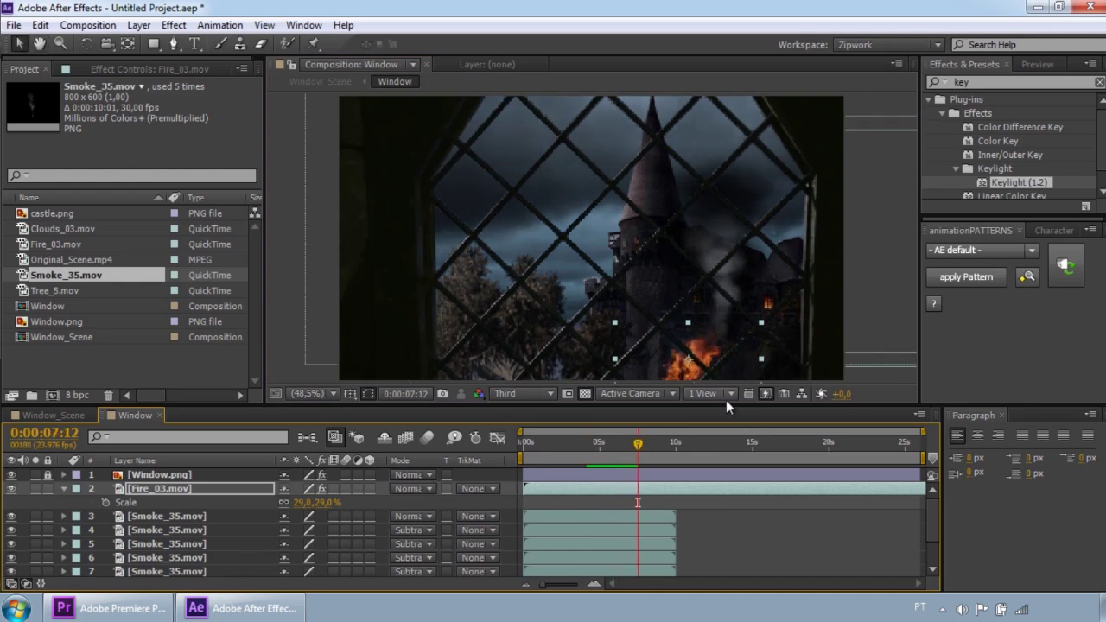
{"action": "key", "text": "space"}
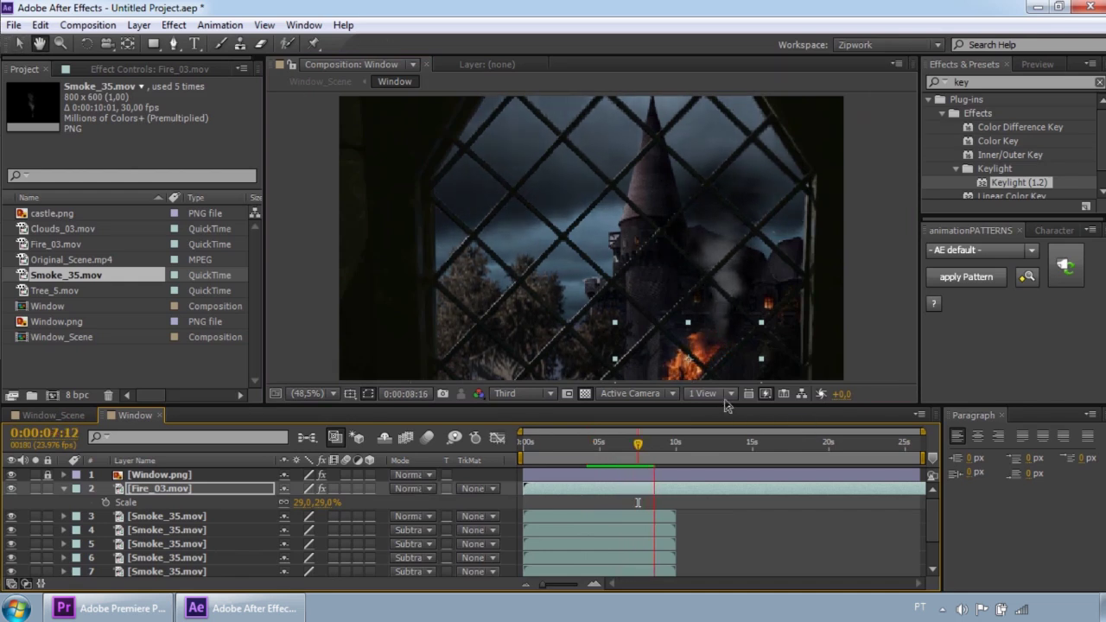
{"action": "key", "text": "space"}
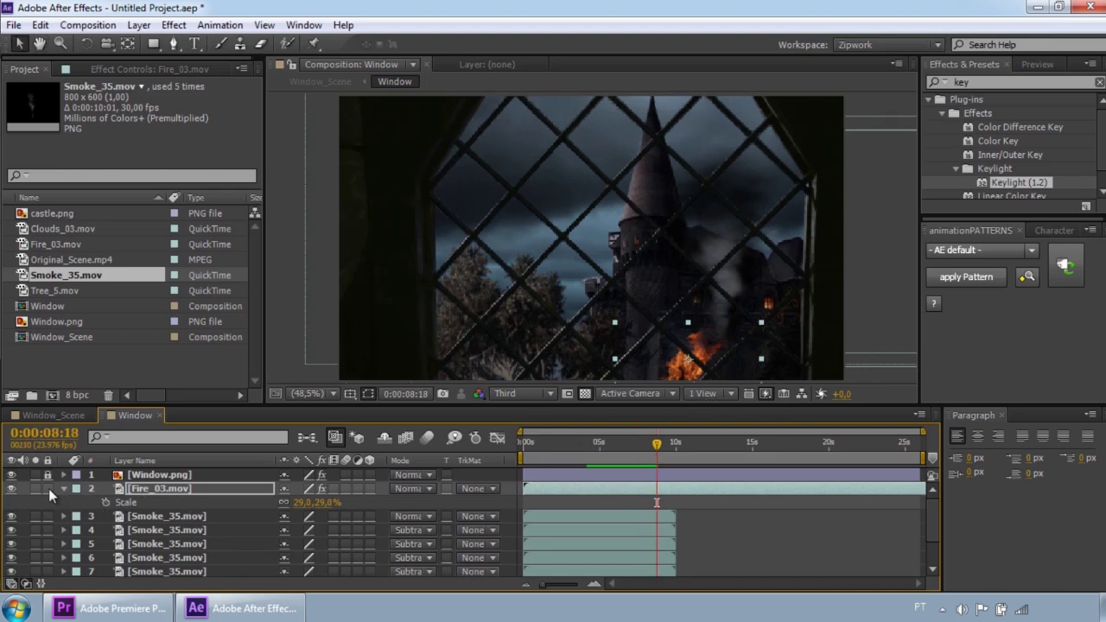
{"action": "left_click", "coordinate": [62, 489]}
Step: Reshape the mask on the Normal-mode Smoke_35.mov layer by lowering its upper points toward the fire, and hide the mask outline
{"action": "left_click", "coordinate": [179, 503]}
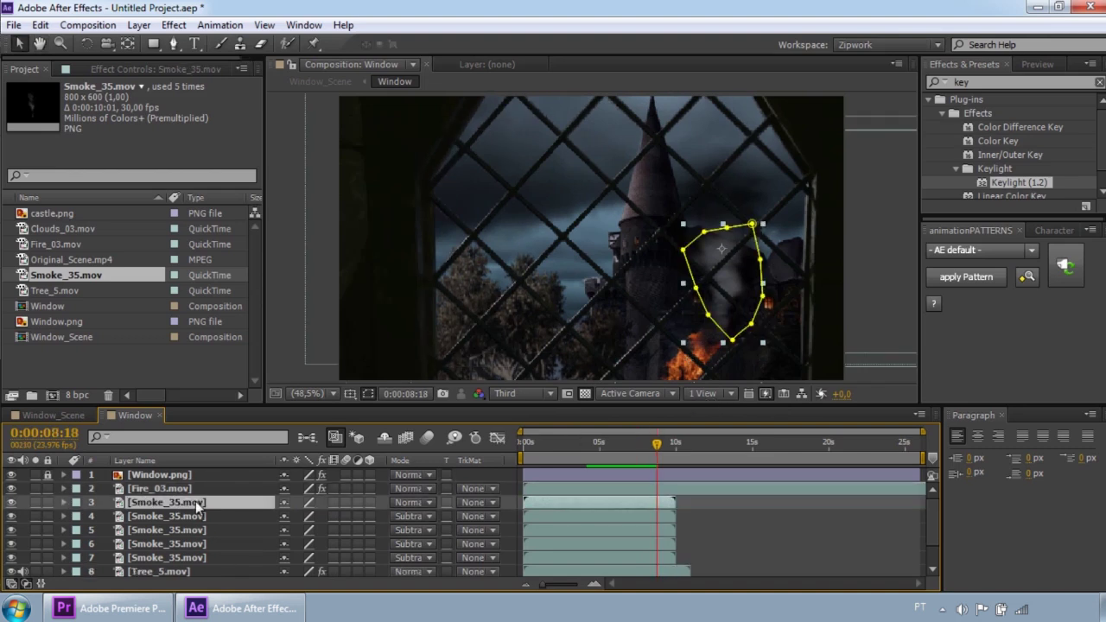
{"action": "left_click_drag", "start_coordinate": [730, 231], "coordinate": [736, 281]}
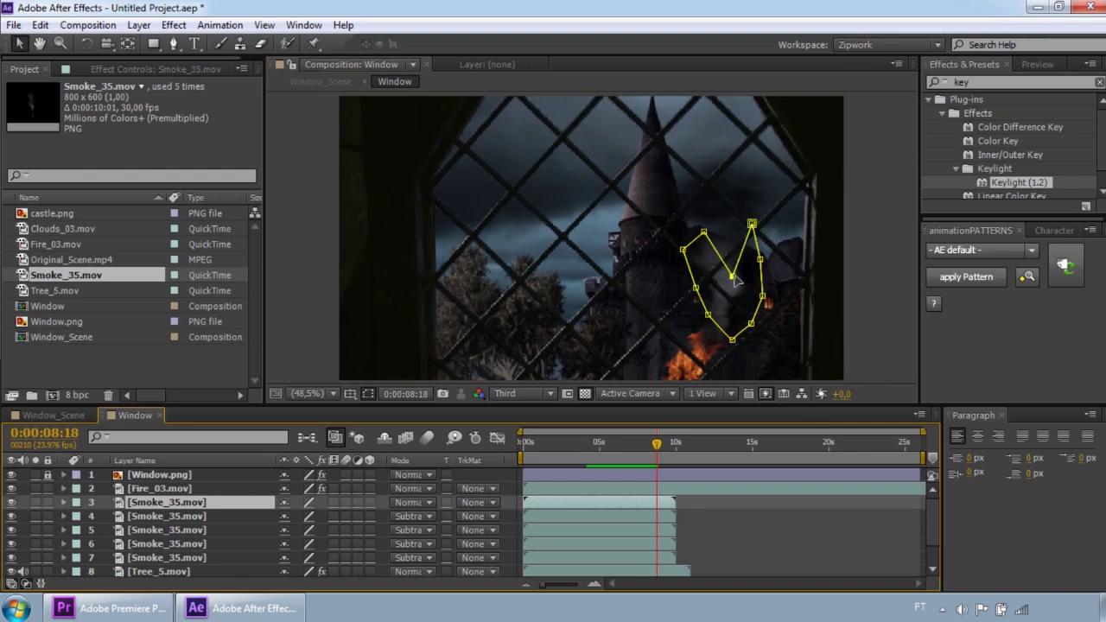
{"action": "left_click_drag", "start_coordinate": [751, 223], "coordinate": [747, 282]}
{"action": "left_click_drag", "start_coordinate": [705, 234], "coordinate": [760, 274]}
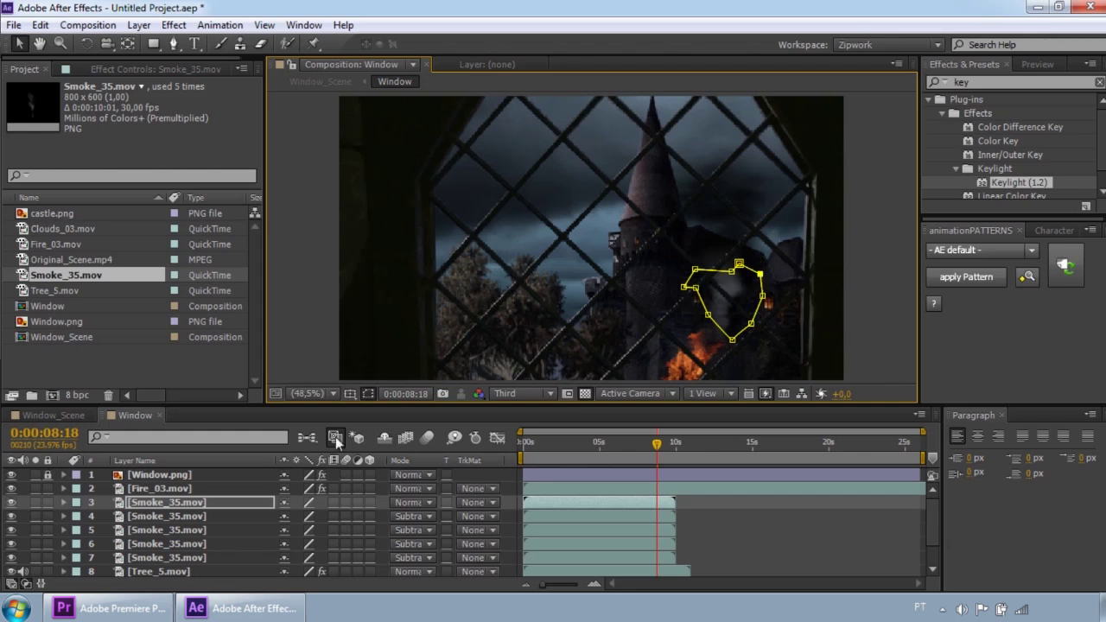
{"action": "left_click", "coordinate": [369, 394]}
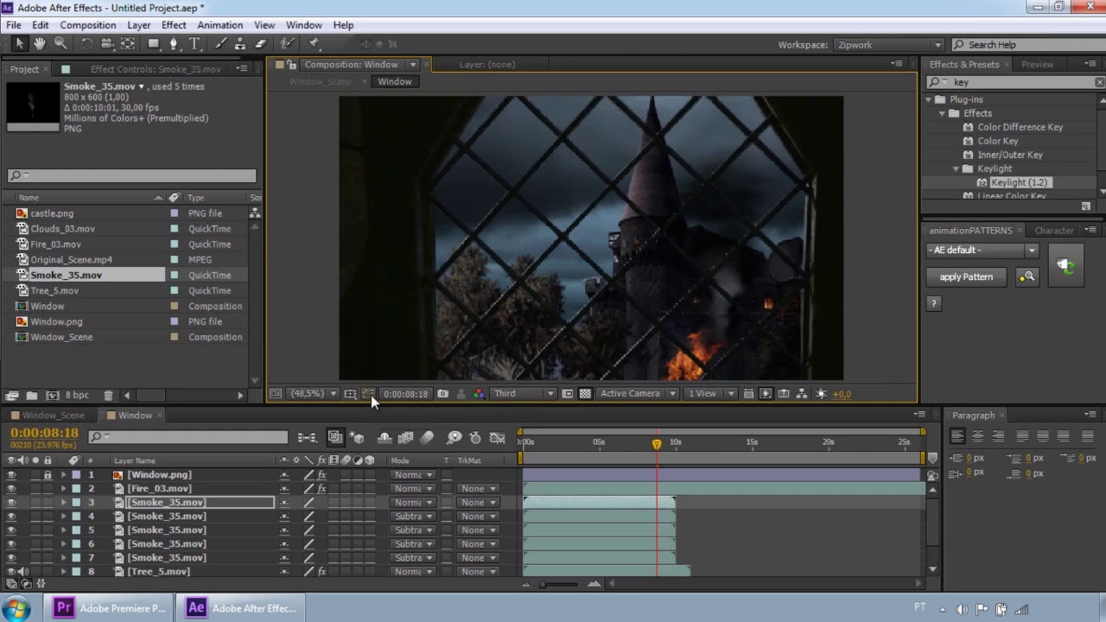
Step: Preview the Window composition from several points in time to check the fire and the trimmed smoke
{"action": "key", "text": "space"}
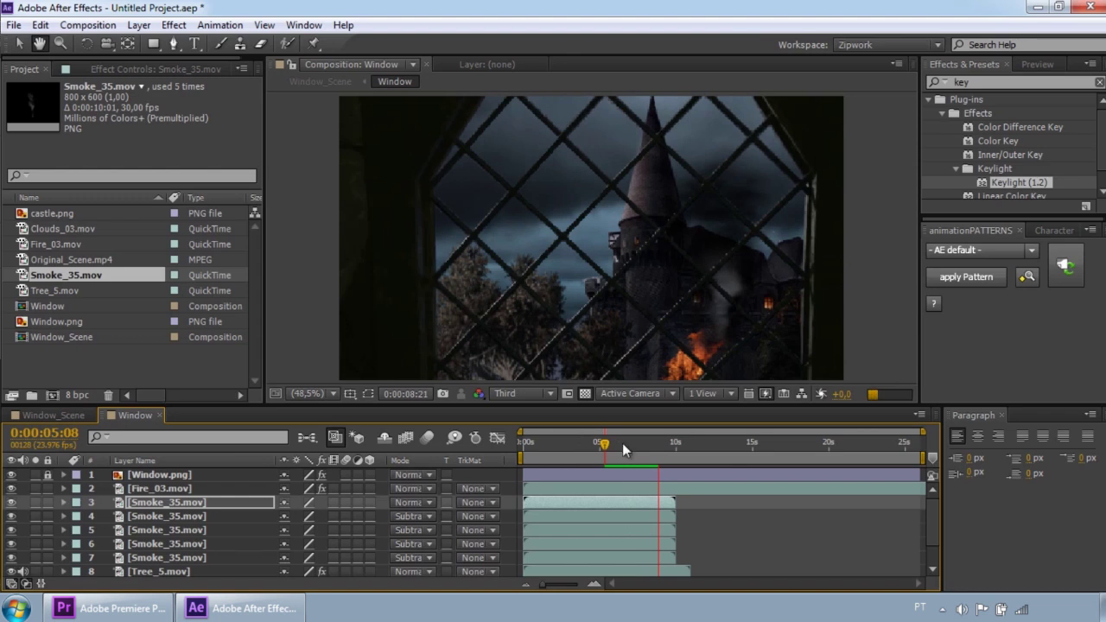
{"action": "key", "text": "space"}
{"action": "left_click_drag", "start_coordinate": [682, 457], "coordinate": [536, 454]}
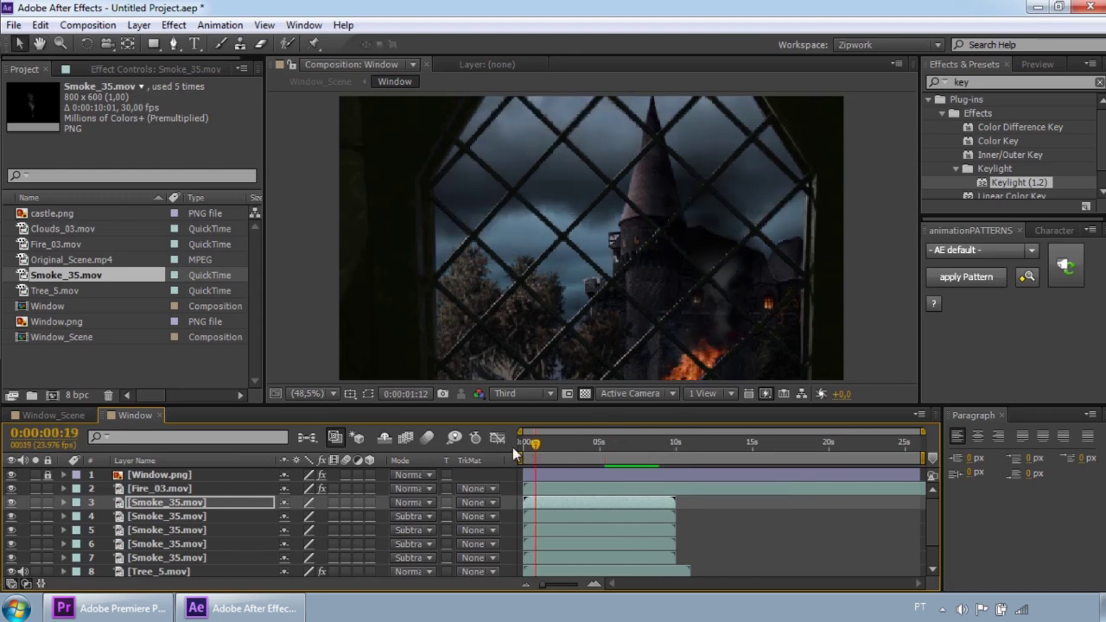
{"action": "key", "text": "space"}
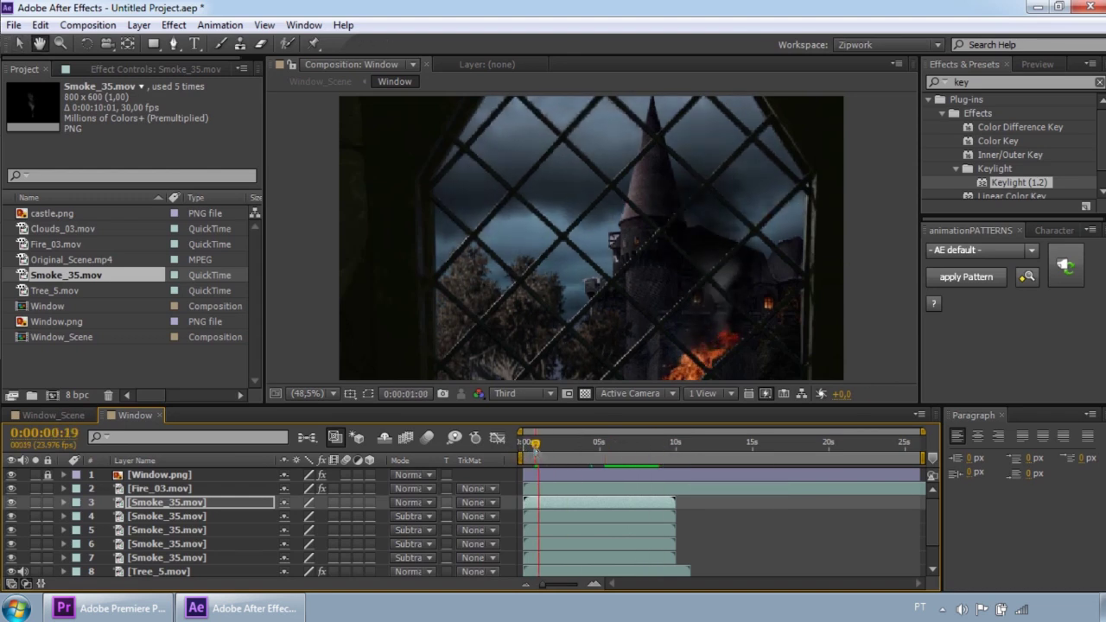
{"action": "key", "text": "space"}
{"action": "left_click_drag", "start_coordinate": [546, 451], "coordinate": [586, 445]}
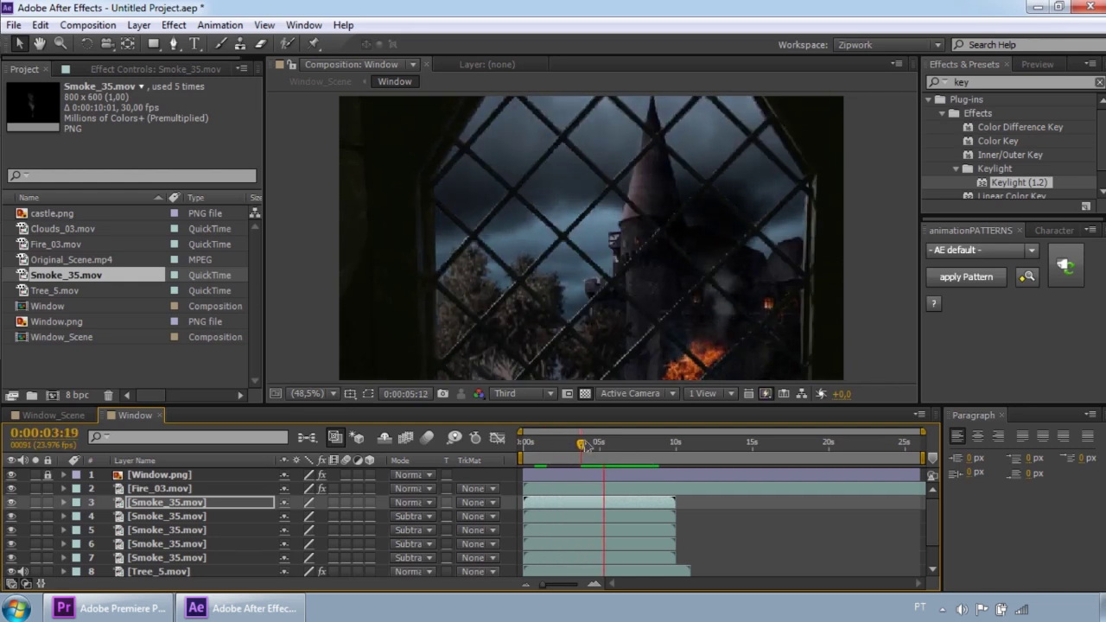
{"action": "key", "text": "space"}
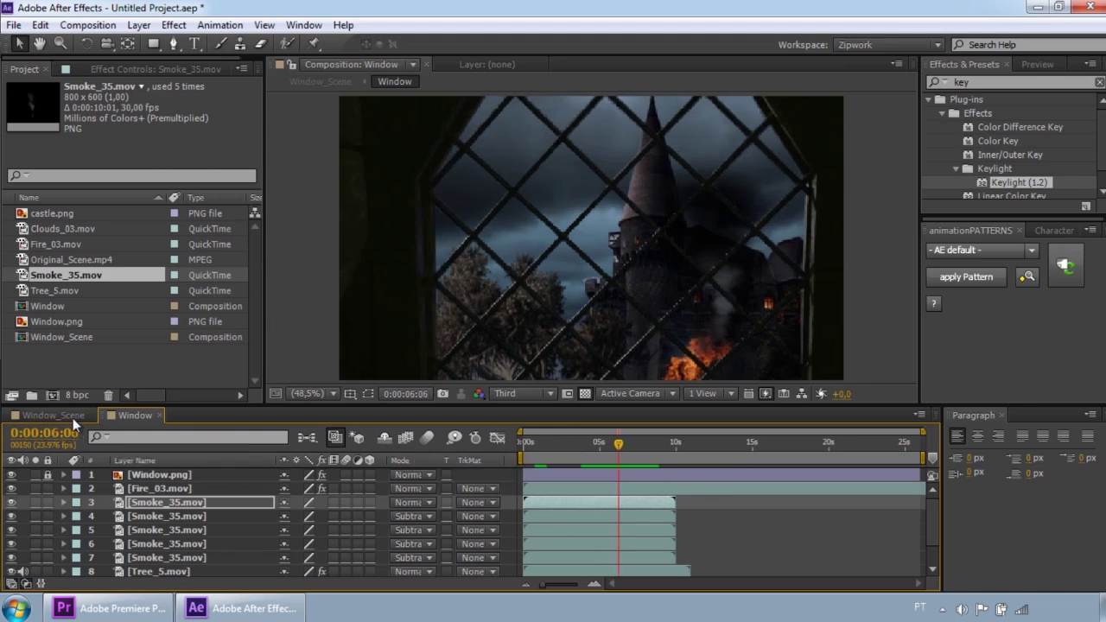
Step: Open the Window_Scene composition and preview the nested Window shot from about 0:00:22:12 onward within the full scene
{"action": "left_click", "coordinate": [69, 416]}
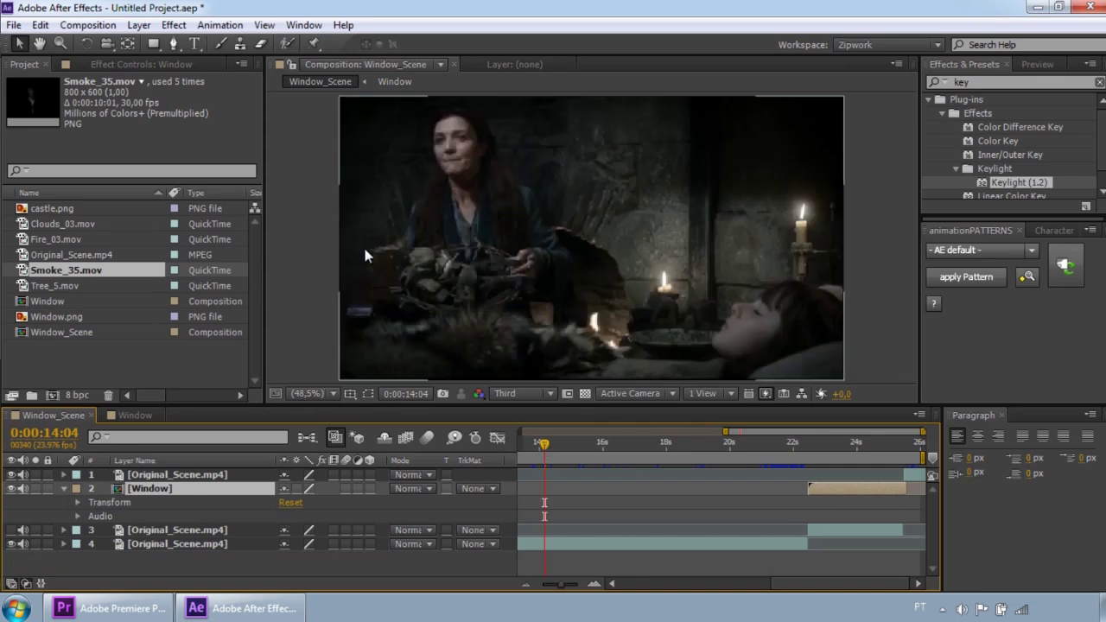
{"action": "left_click_drag", "start_coordinate": [544, 443], "coordinate": [809, 455]}
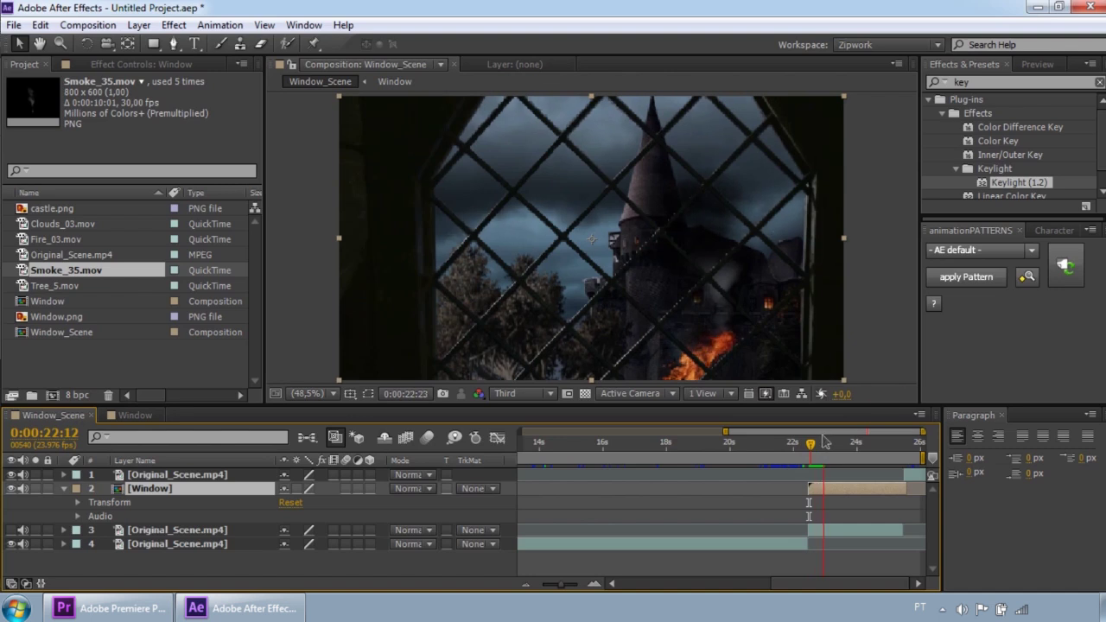
{"action": "left_click_drag", "start_coordinate": [834, 447], "coordinate": [886, 450]}
{"action": "key", "text": "space"}
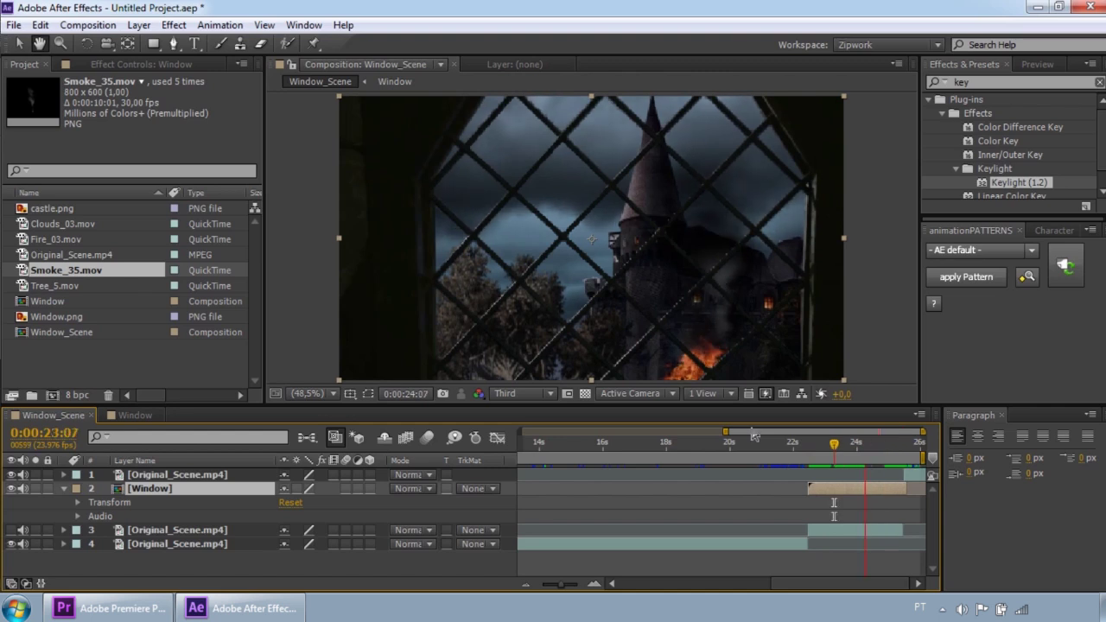
{"action": "key", "text": "space"}
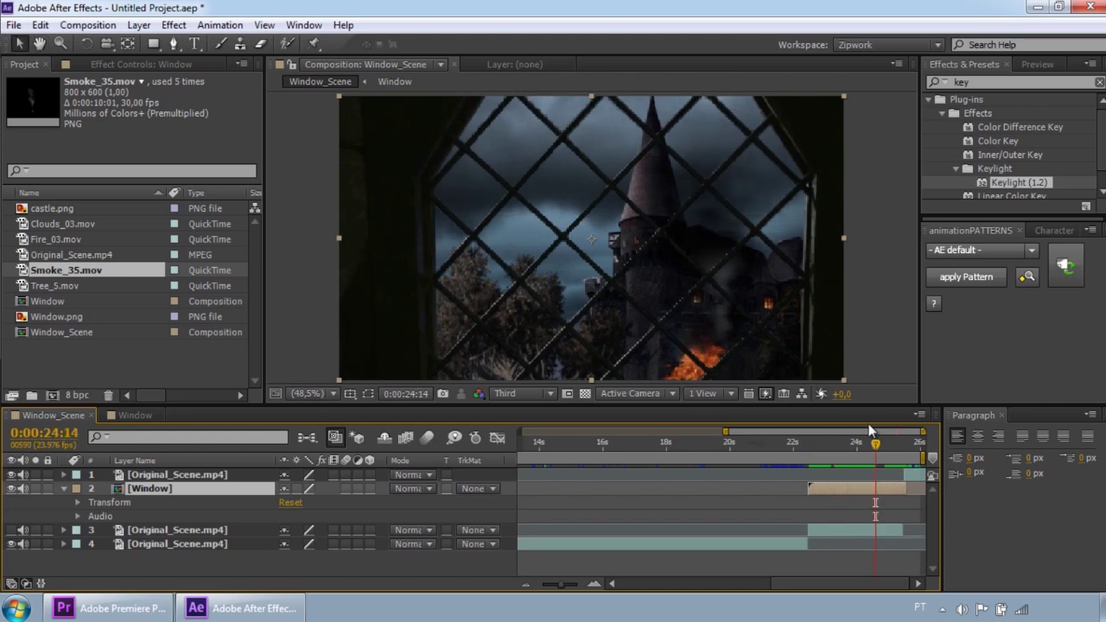
{"action": "left_click_drag", "start_coordinate": [873, 450], "coordinate": [833, 451]}
{"action": "key", "text": "space"}
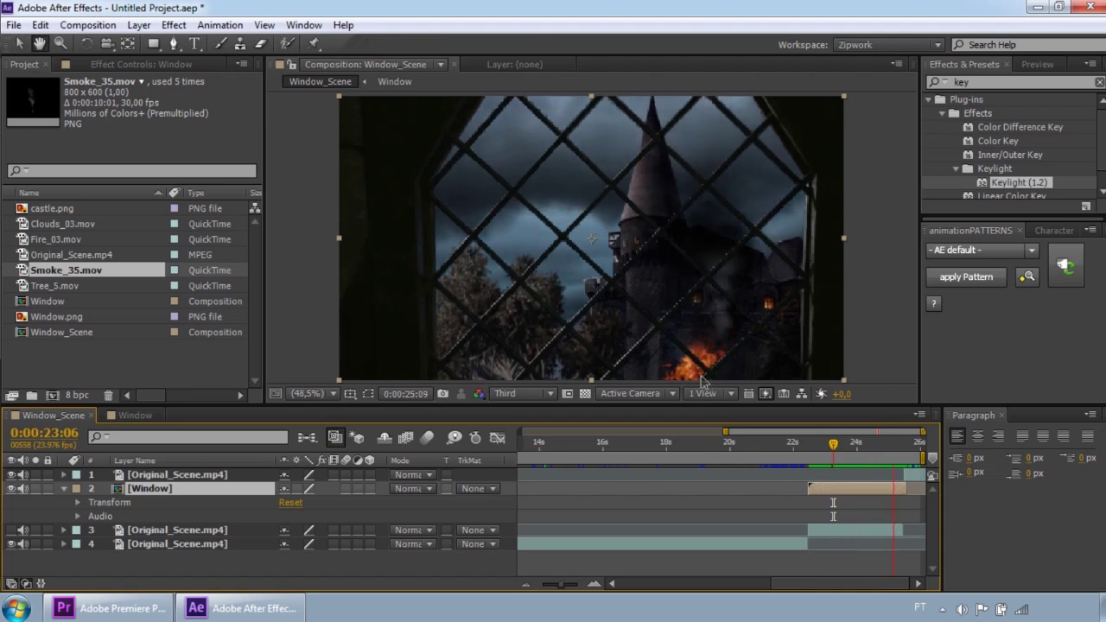
Step: In the Window composition, add a black solid at comp size and place it directly beneath Window.png
{"action": "left_click_drag", "start_coordinate": [905, 446], "coordinate": [874, 447]}
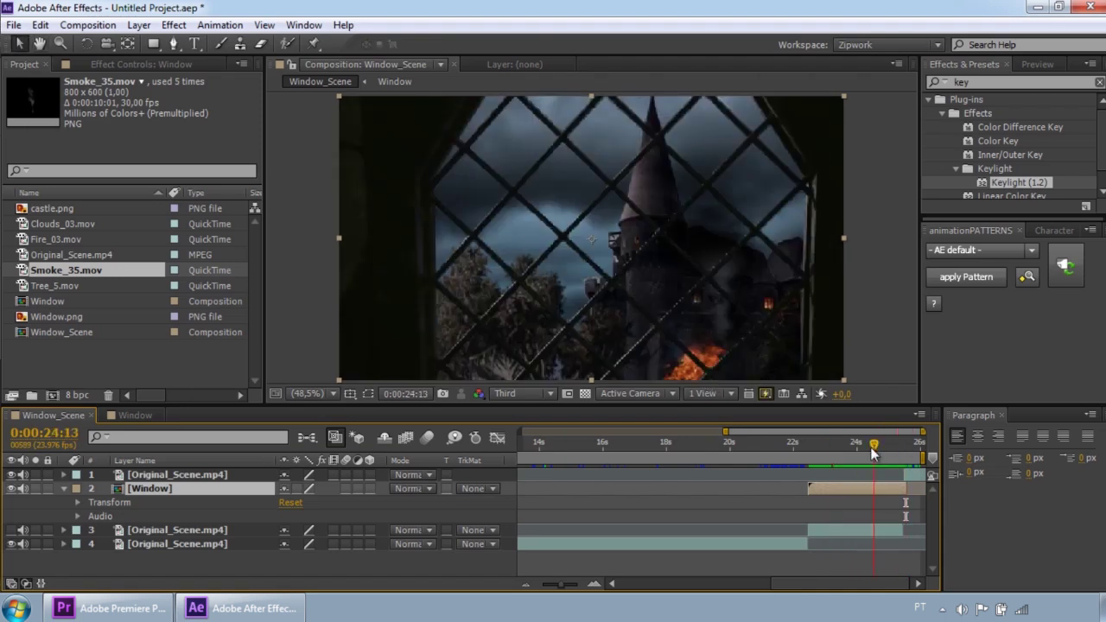
{"action": "left_click", "coordinate": [135, 416]}
{"action": "left_click_drag", "start_coordinate": [558, 447], "coordinate": [512, 449]}
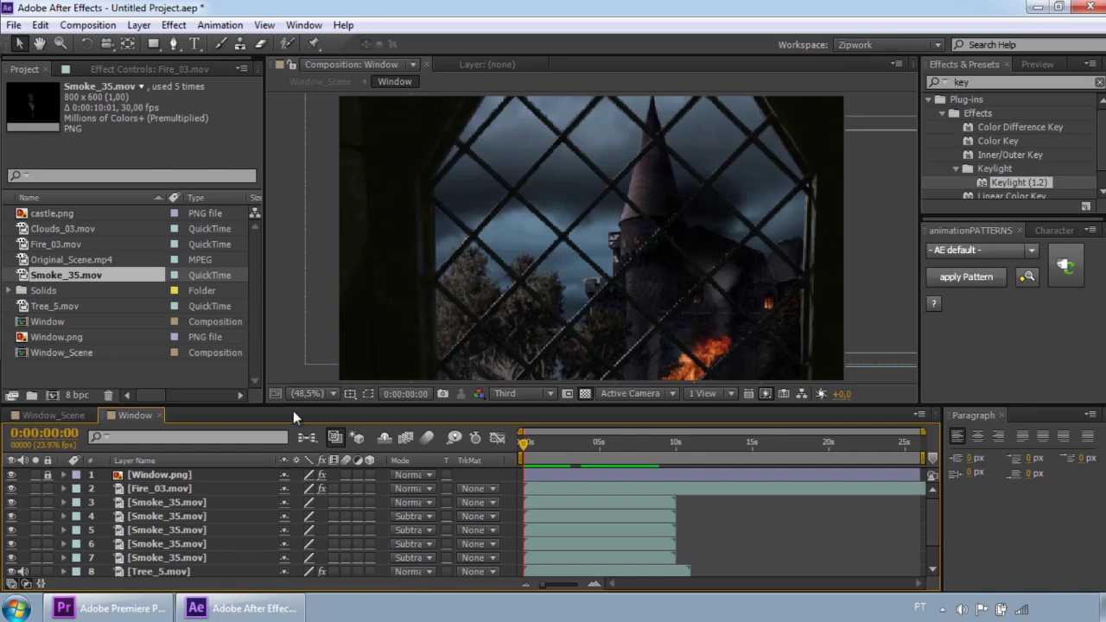
{"action": "left_click", "coordinate": [138, 24]}
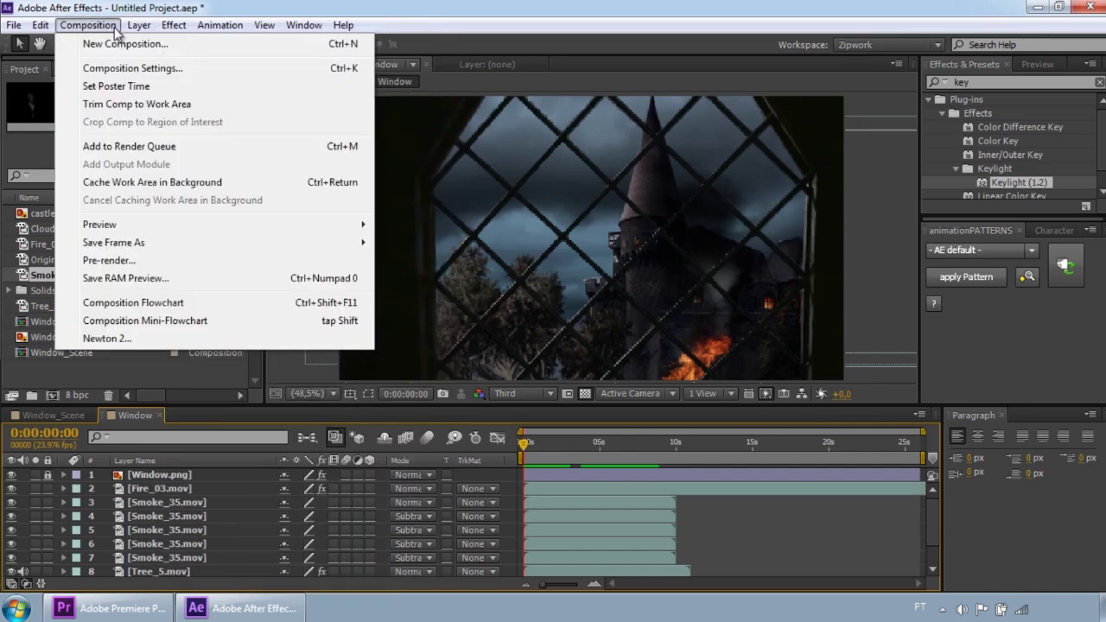
{"action": "mouse_move", "coordinate": [212, 38]}
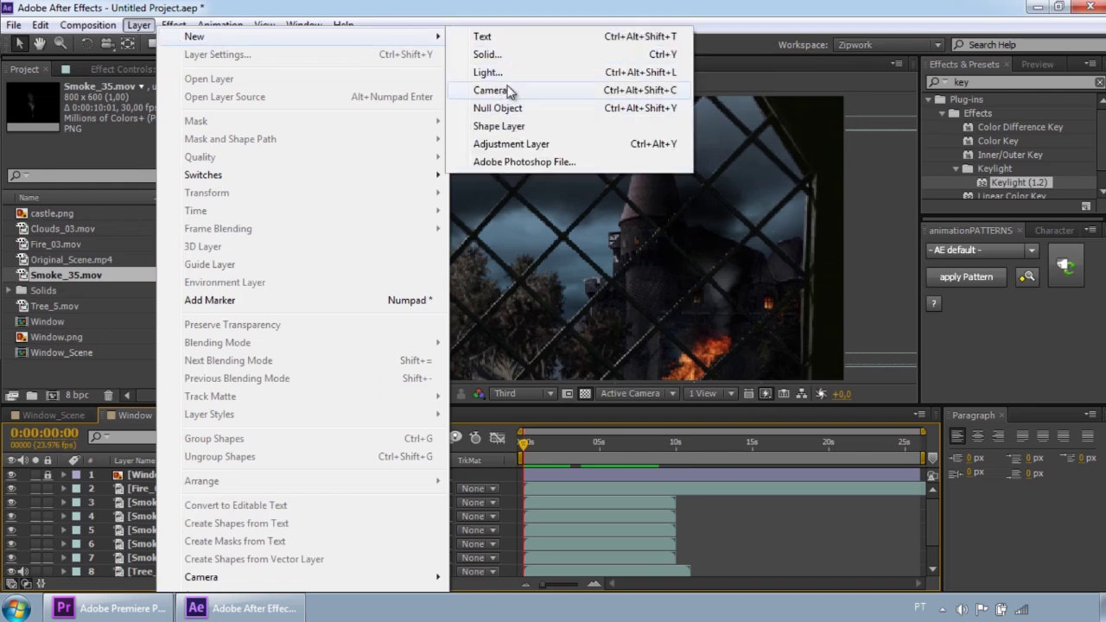
{"action": "left_click", "coordinate": [509, 60]}
{"action": "left_click", "coordinate": [838, 410]}
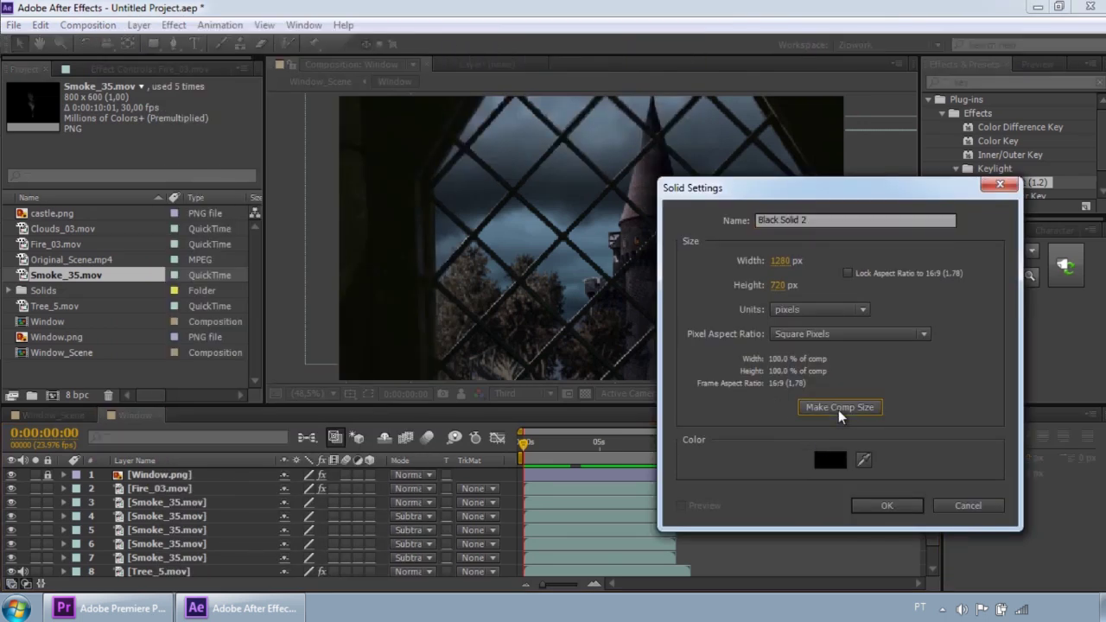
{"action": "left_click", "coordinate": [886, 505]}
{"action": "left_click_drag", "start_coordinate": [164, 474], "coordinate": [174, 506]}
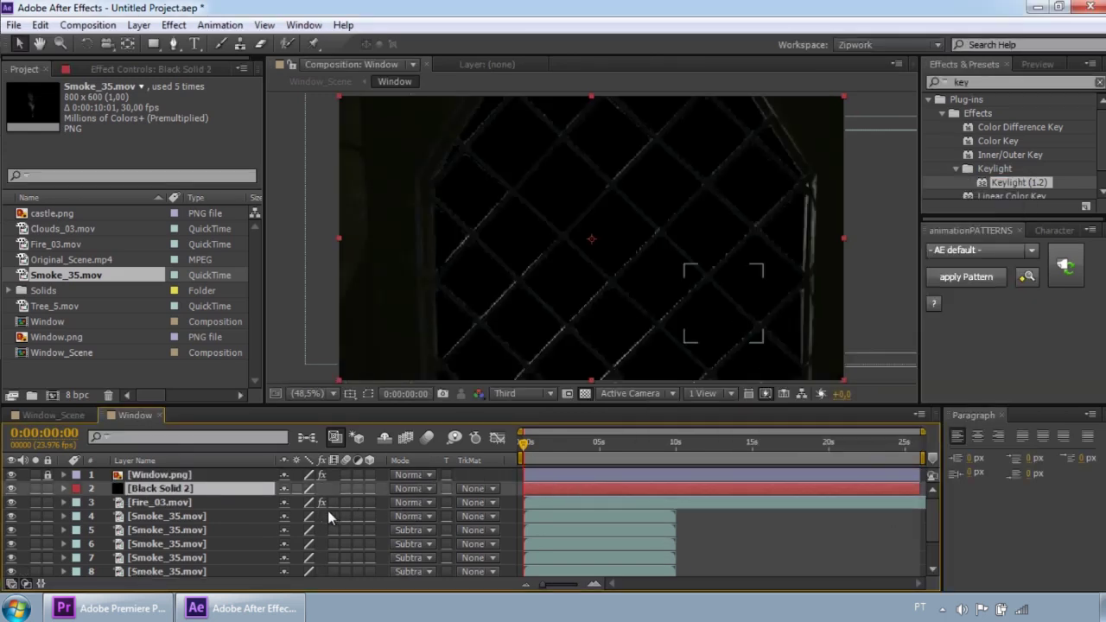
Step: Set the black solid's blending mode to Soft Light and reduce its opacity to 79%
{"action": "left_click", "coordinate": [427, 489]}
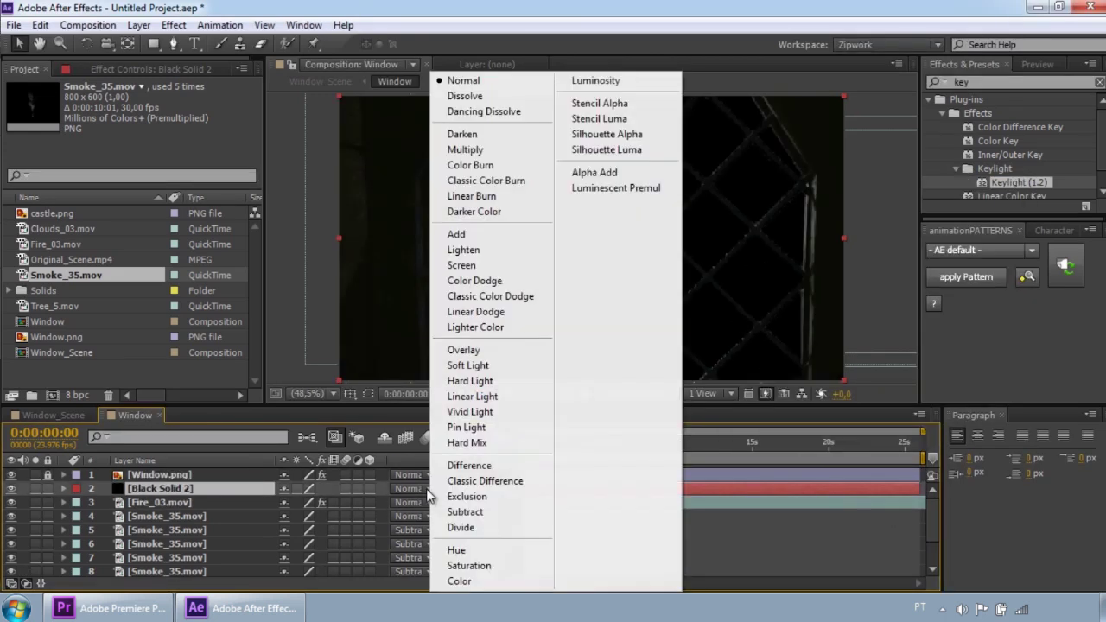
{"action": "left_click", "coordinate": [503, 367]}
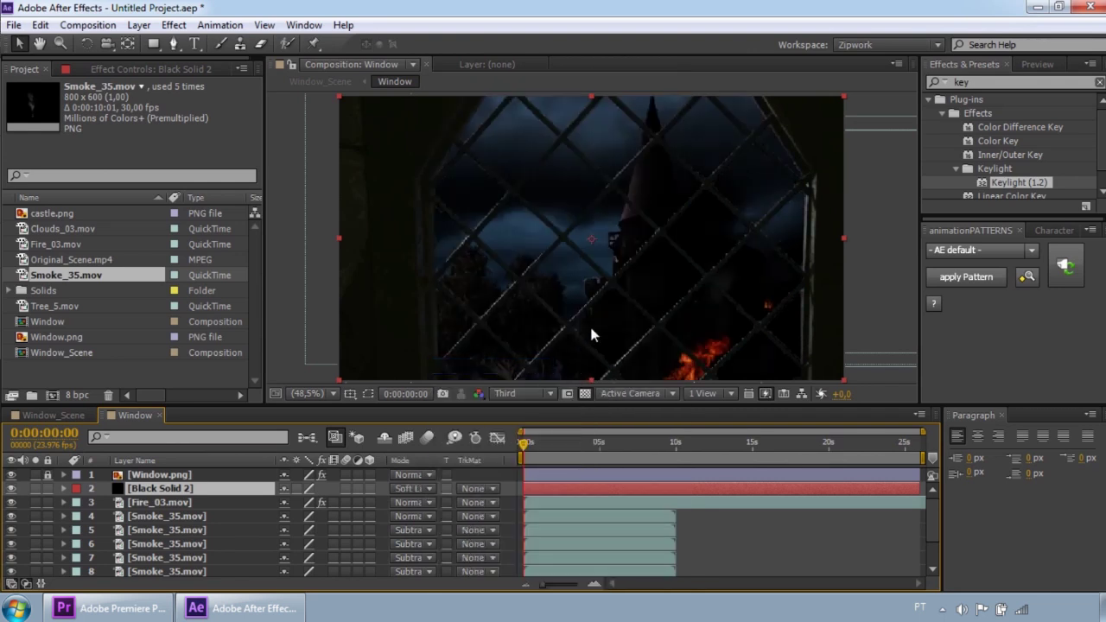
{"action": "left_click_drag", "start_coordinate": [522, 447], "coordinate": [544, 453]}
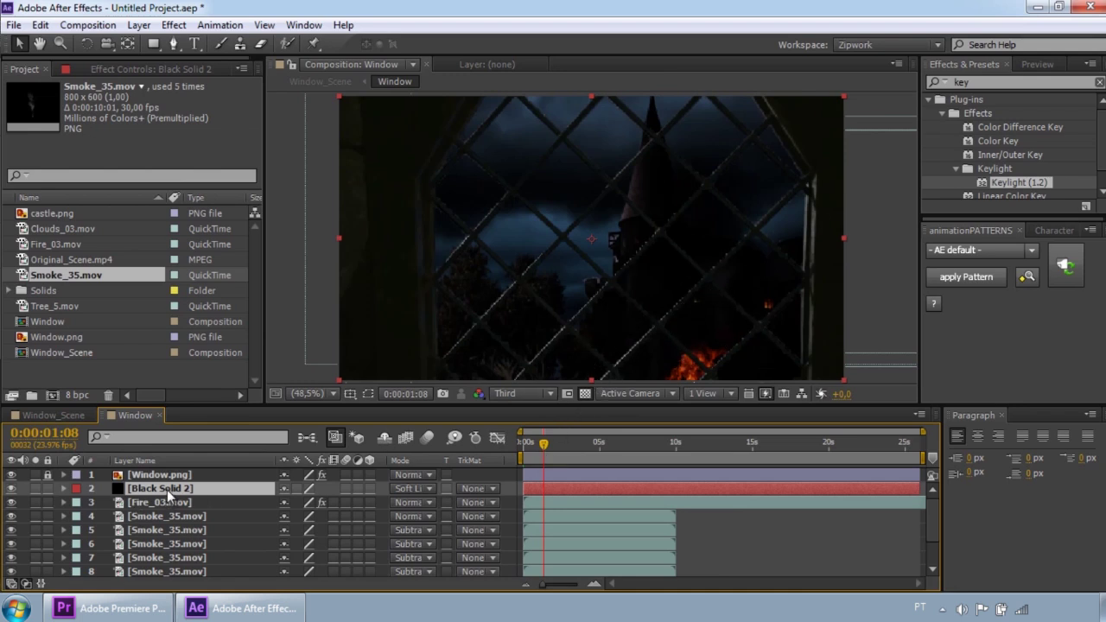
{"action": "key", "text": "t"}
{"action": "key", "text": "t"}
{"action": "key", "text": "t"}
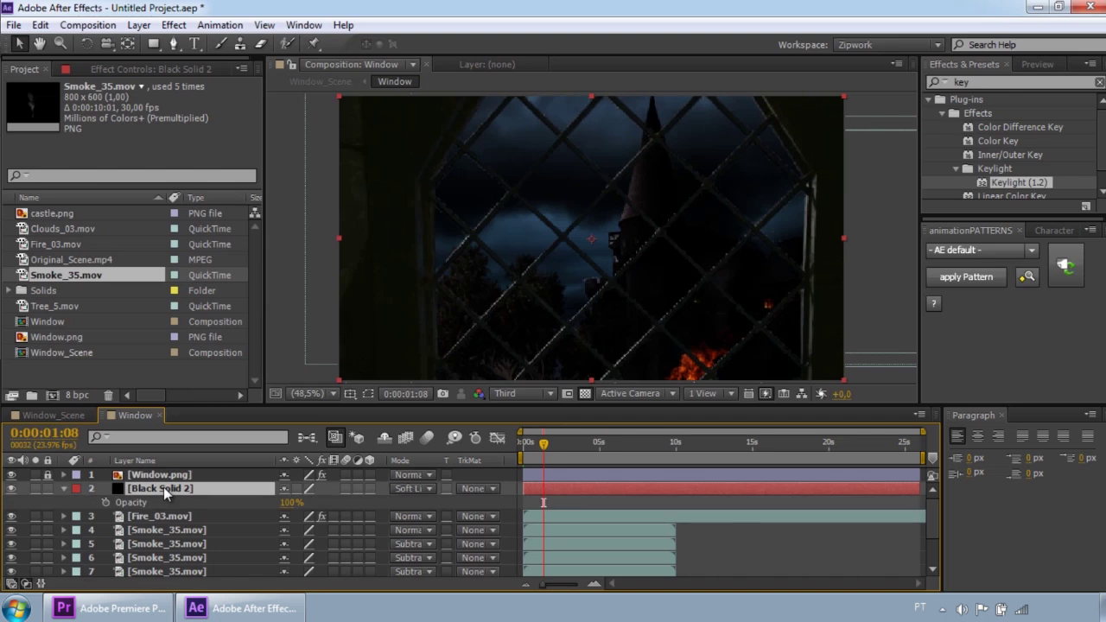
{"action": "left_click_drag", "start_coordinate": [290, 503], "coordinate": [270, 506]}
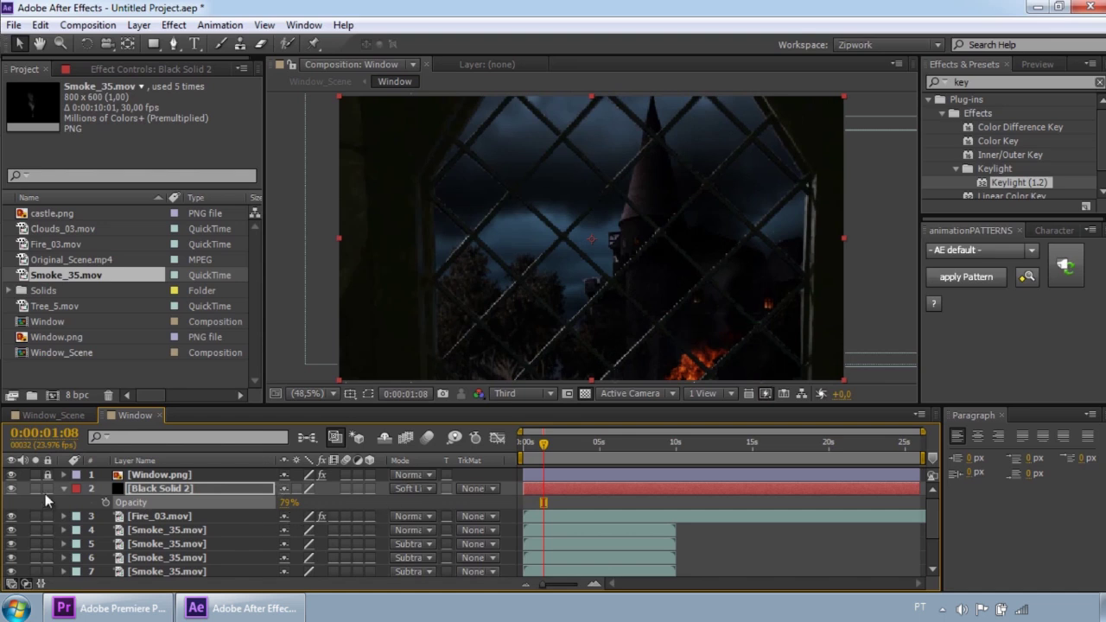
Step: Compare the shot with and without the black solid, and preview the darkened composition from 0:00:01:08
{"action": "left_click", "coordinate": [11, 489]}
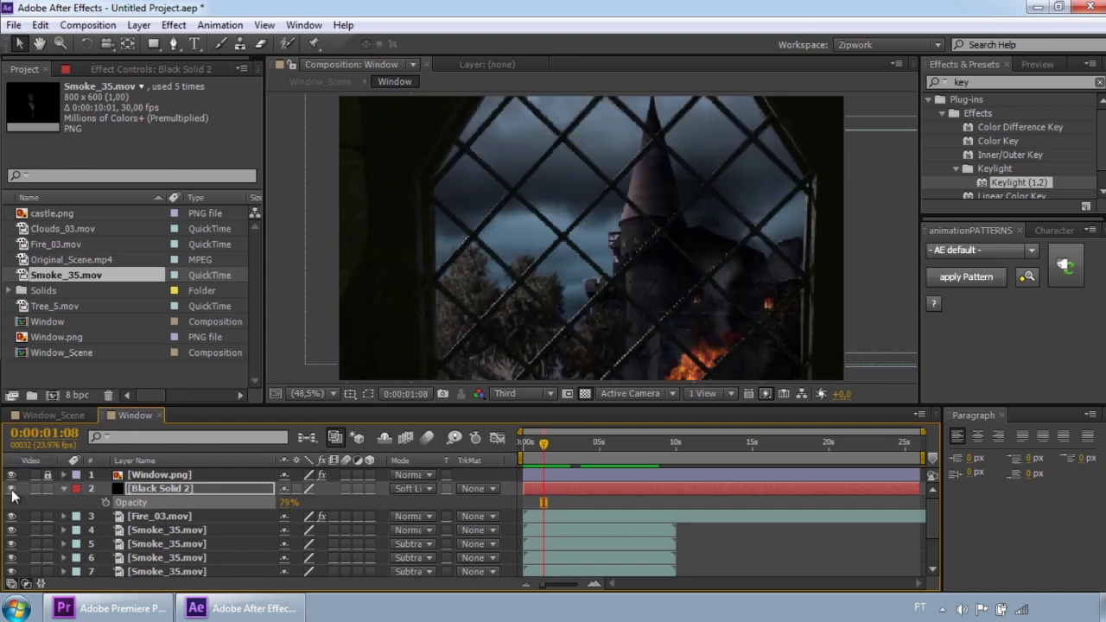
{"action": "left_click", "coordinate": [11, 489]}
{"action": "left_click", "coordinate": [11, 490]}
{"action": "left_click", "coordinate": [11, 489]}
{"action": "key", "text": "space"}
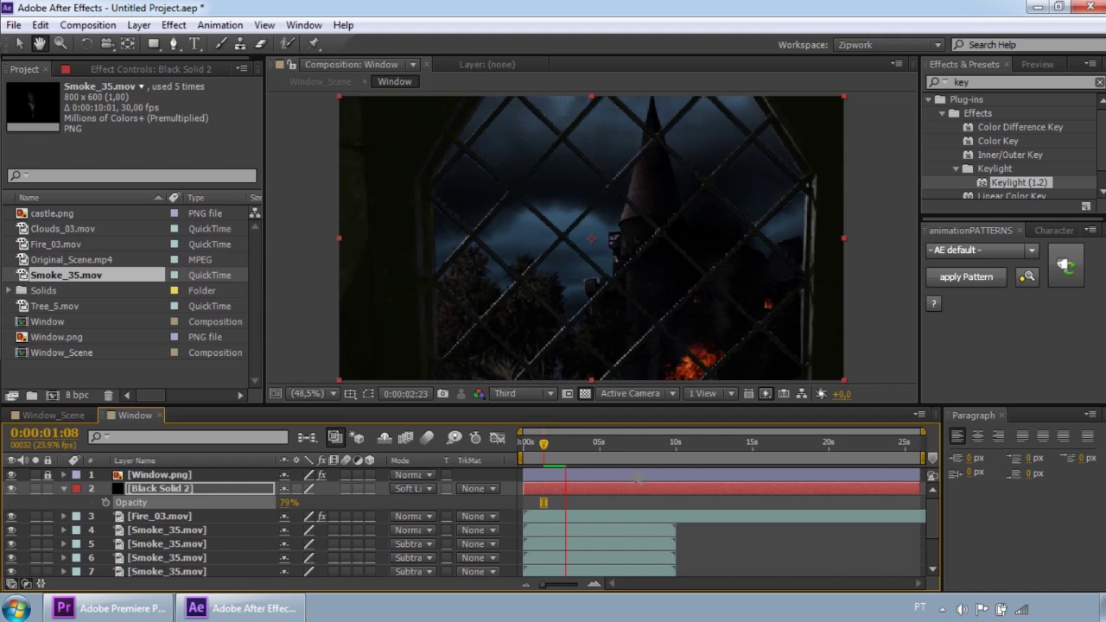
{"action": "key", "text": "space"}
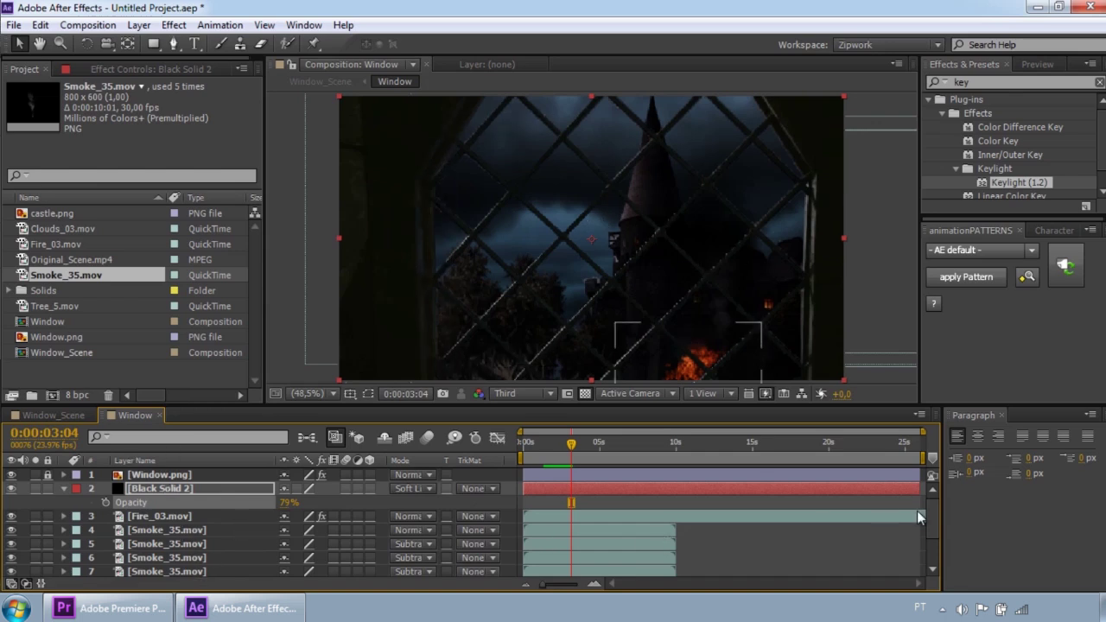
Step: Apply the Curves effect to Clouds_03.mov and pull the green channel's curve slightly below the diagonal in the upper midtones
{"action": "left_click_drag", "start_coordinate": [935, 521], "coordinate": [930, 555]}
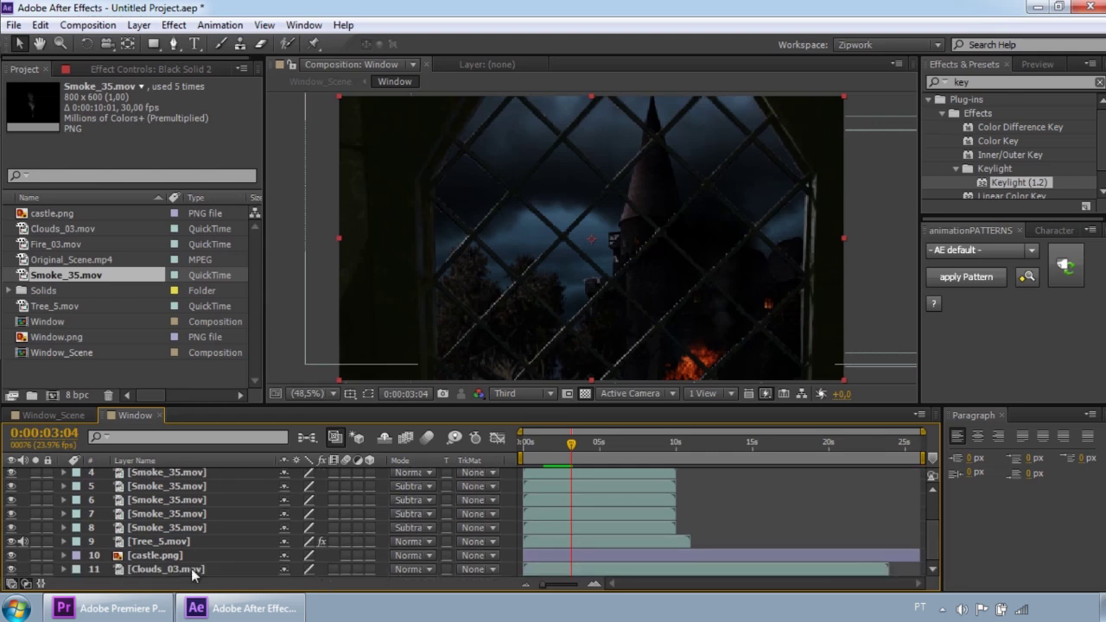
{"action": "left_click", "coordinate": [170, 571]}
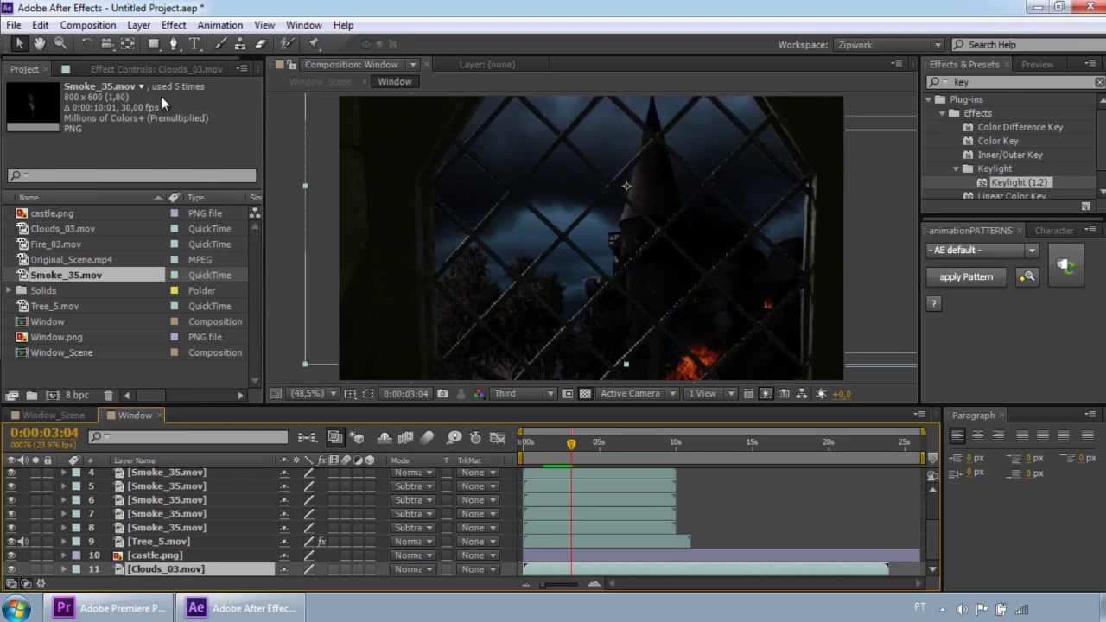
{"action": "left_click", "coordinate": [138, 25]}
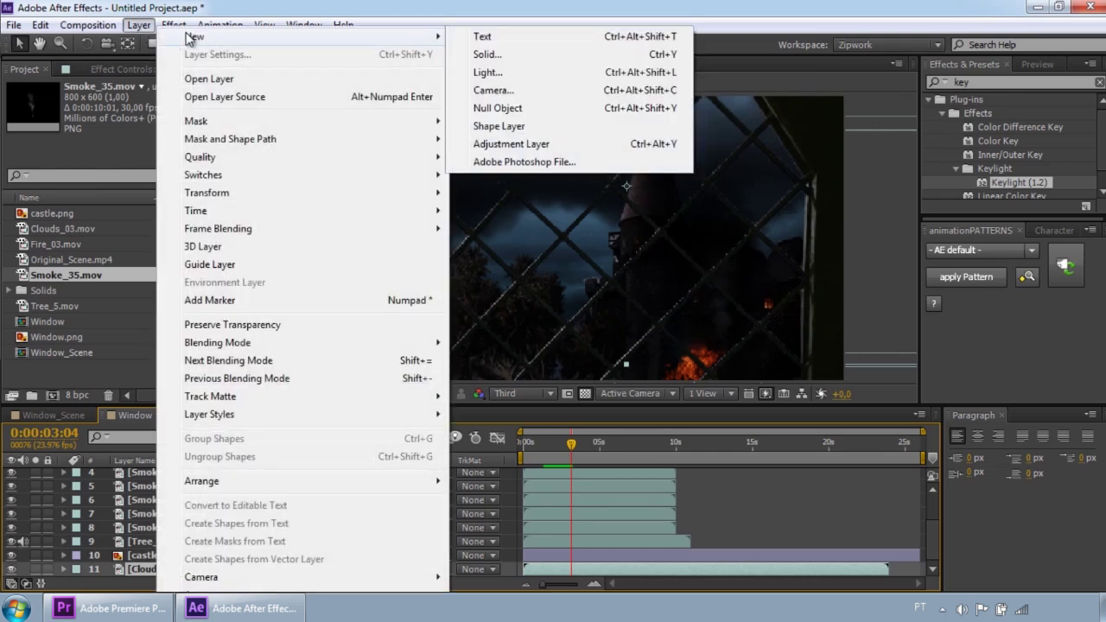
{"action": "mouse_move", "coordinate": [174, 25]}
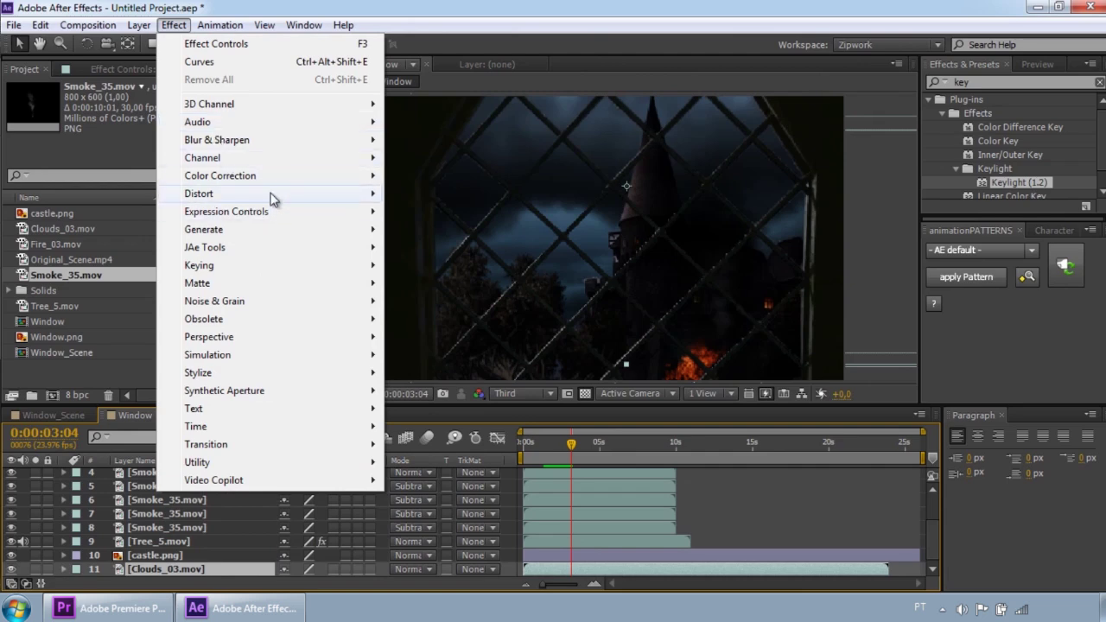
{"action": "mouse_move", "coordinate": [278, 177]}
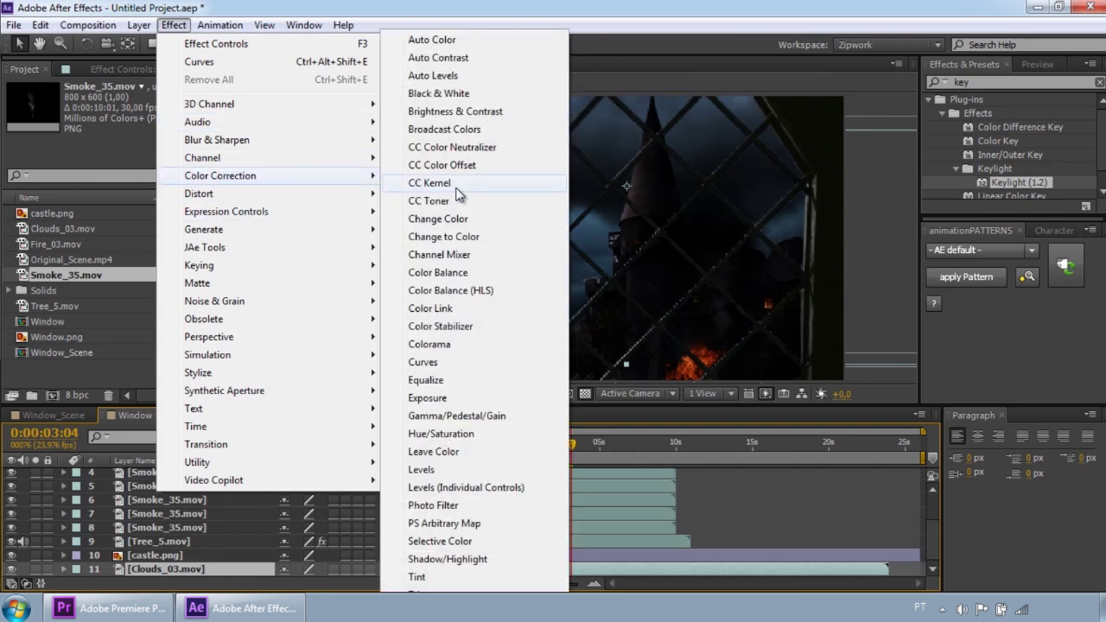
{"action": "left_click", "coordinate": [436, 364]}
{"action": "left_click", "coordinate": [185, 114]}
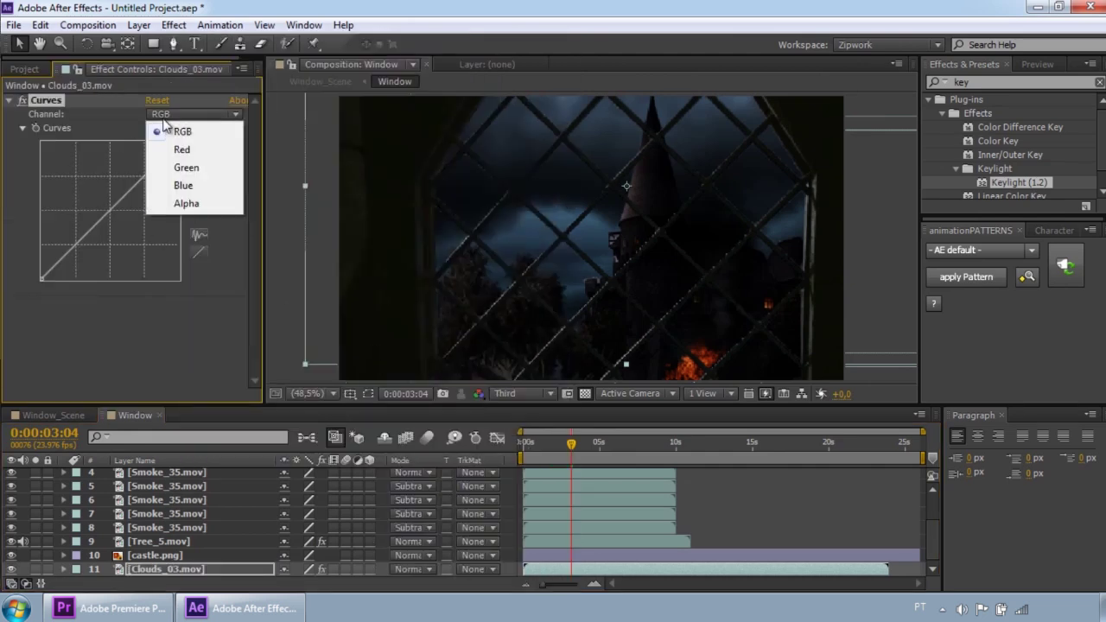
{"action": "left_click", "coordinate": [187, 168]}
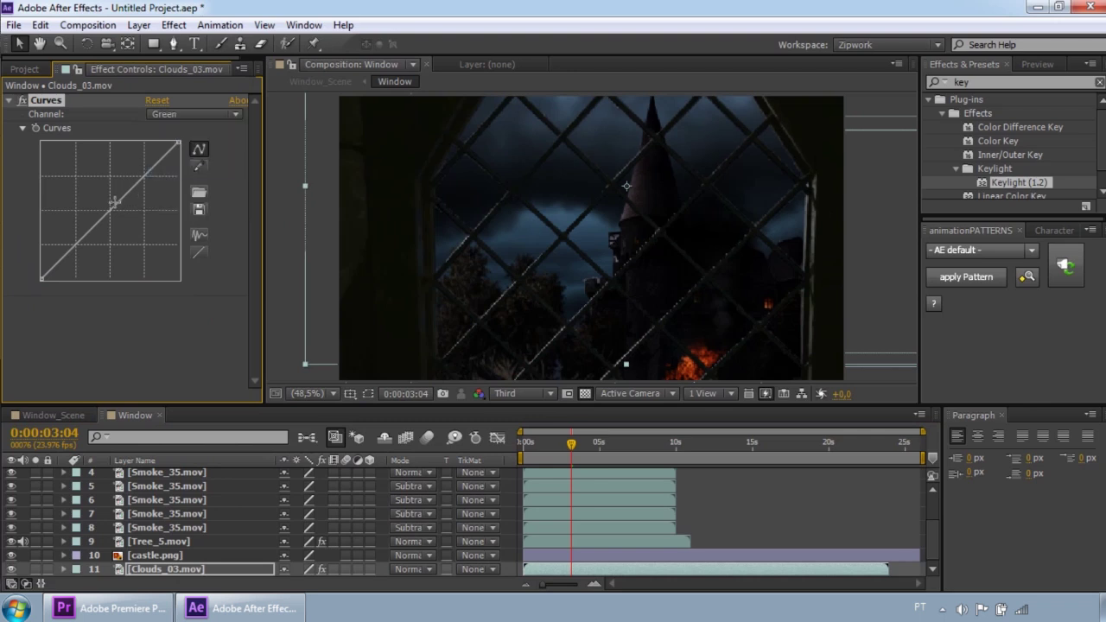
{"action": "left_click_drag", "start_coordinate": [114, 206], "coordinate": [141, 185]}
Step: On the clouds' Curves effect, lower the blue curve slightly in the upper midtones and raise the red curve slightly at its midpoint
{"action": "left_click", "coordinate": [194, 114]}
{"action": "left_click", "coordinate": [168, 185]}
{"action": "mouse_move", "coordinate": [125, 196]}
{"action": "left_mouse_down"}
{"action": "mouse_move", "coordinate": [128, 216]}
{"action": "mouse_move", "coordinate": [139, 192]}
{"action": "left_mouse_up"}
{"action": "left_click", "coordinate": [201, 115]}
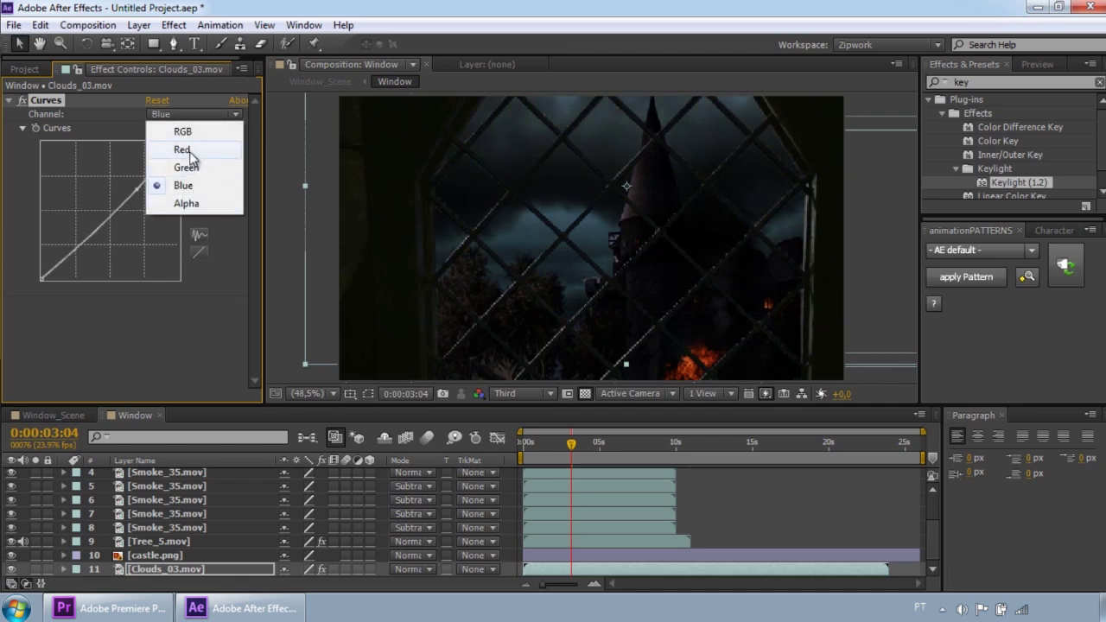
{"action": "left_click", "coordinate": [184, 149]}
{"action": "left_click_drag", "start_coordinate": [129, 211], "coordinate": [125, 208]}
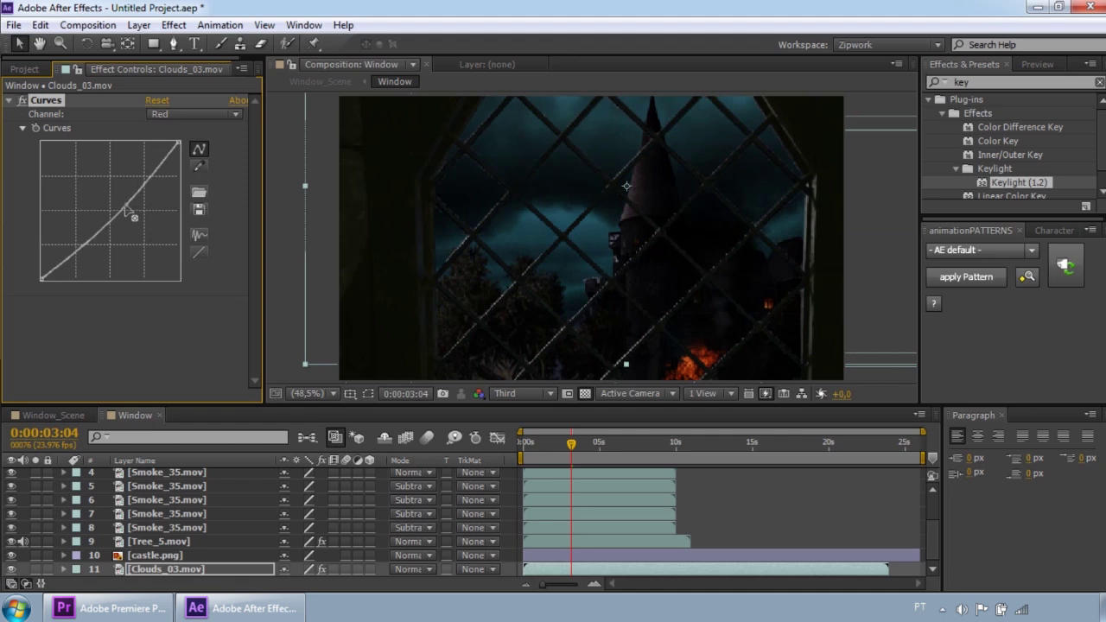
{"action": "left_click_drag", "start_coordinate": [121, 181], "coordinate": [109, 204]}
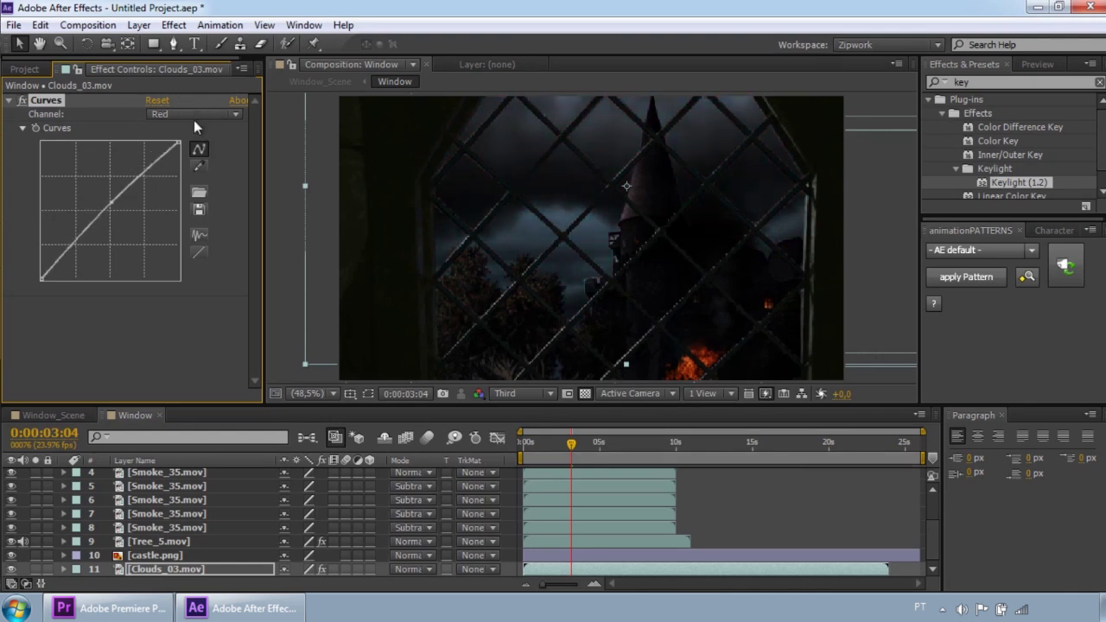
Step: Apply the Hue/Saturation effect to Clouds_03.mov and set its Master Saturation to -32
{"action": "left_click", "coordinate": [974, 82]}
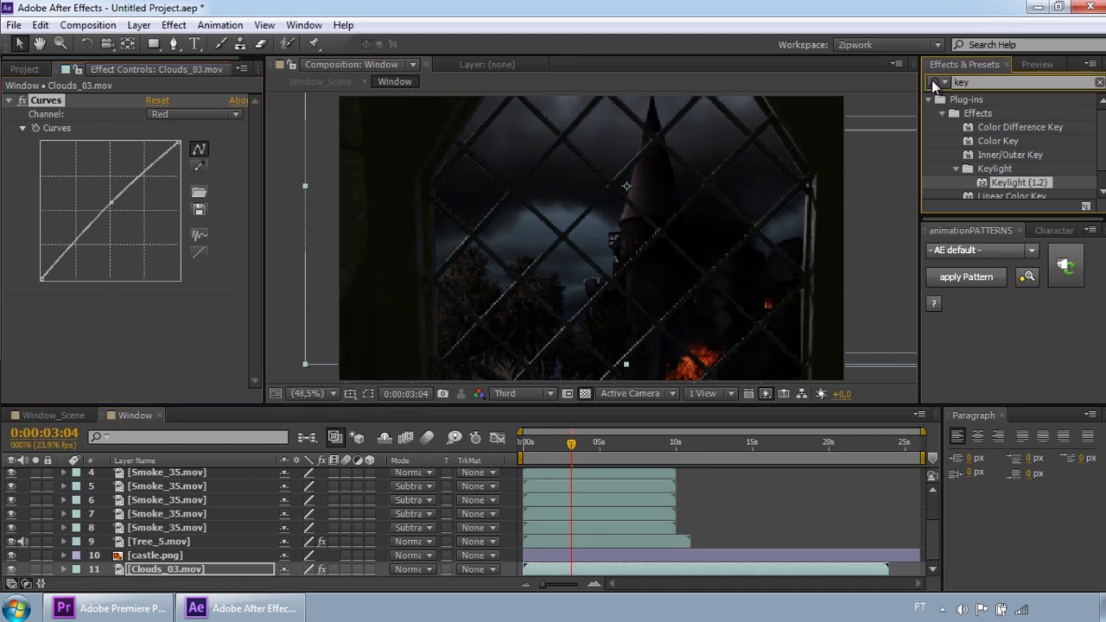
{"action": "double_click", "coordinate": [974, 82]}
{"action": "type", "text": "sat"}
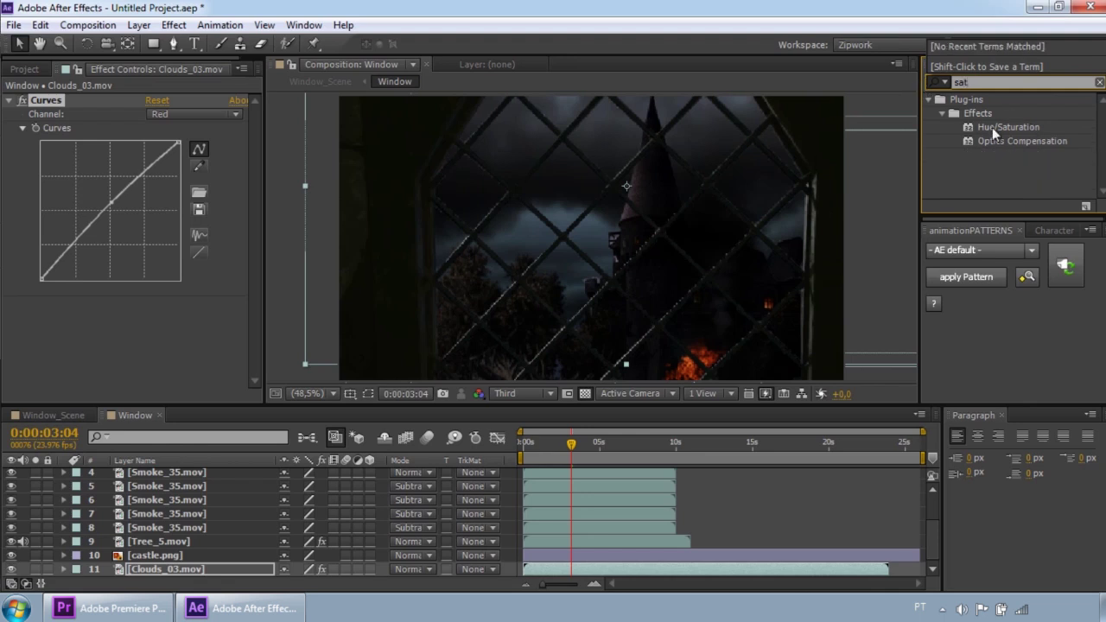
{"action": "left_click_drag", "start_coordinate": [998, 127], "coordinate": [695, 170]}
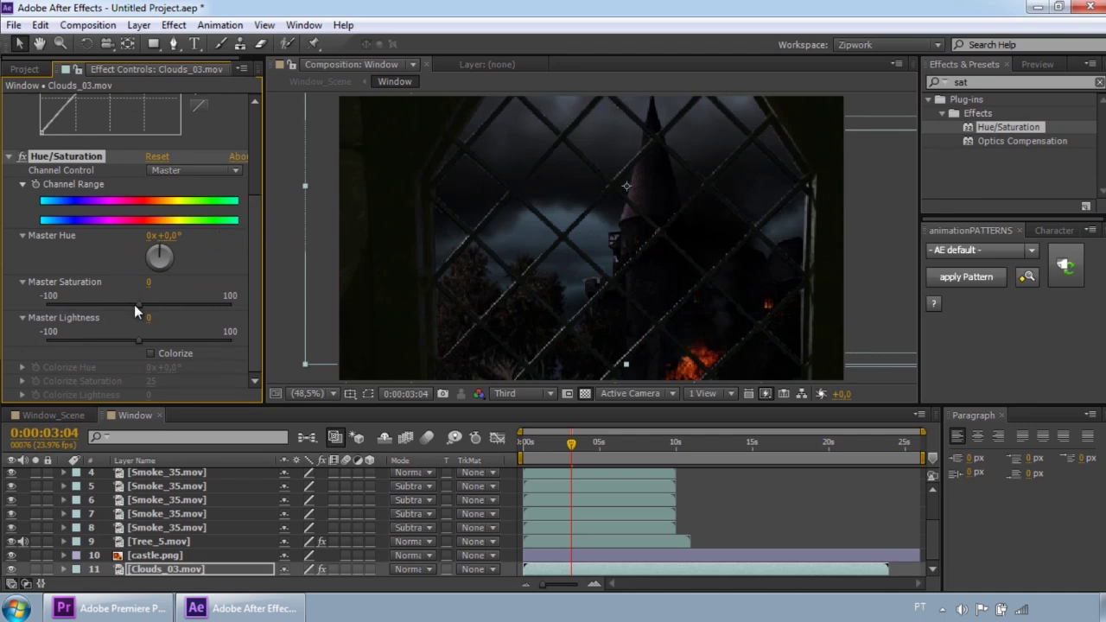
{"action": "left_click_drag", "start_coordinate": [136, 304], "coordinate": [107, 312]}
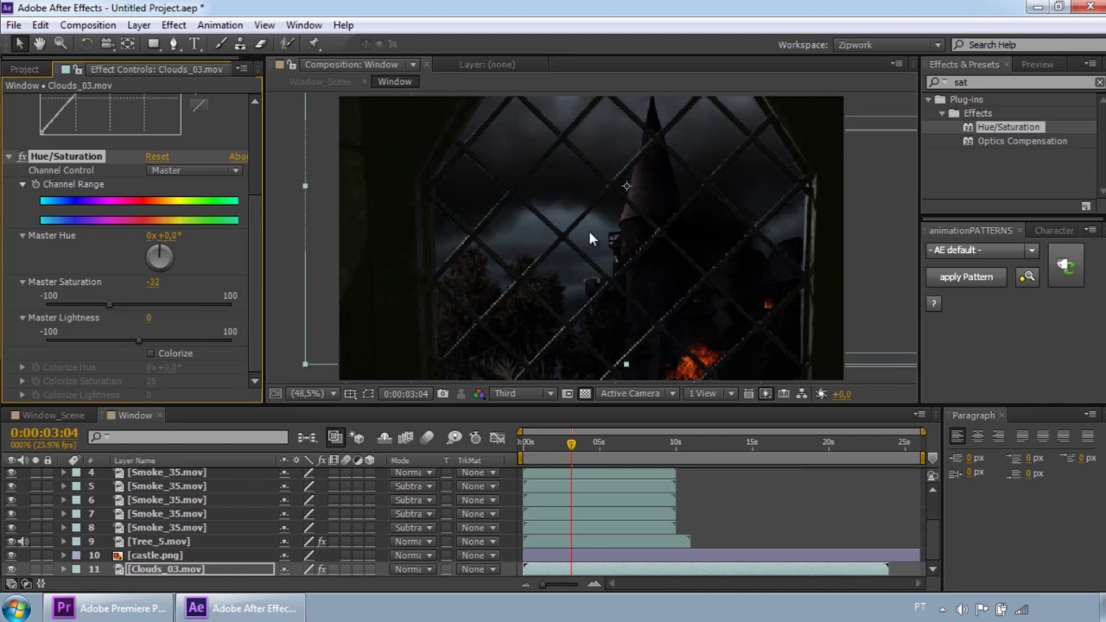
Step: Apply the Hue/Saturation effect to castle.png and set its Master Saturation to -27
{"action": "left_click", "coordinate": [155, 557]}
{"action": "left_click_drag", "start_coordinate": [1004, 127], "coordinate": [93, 176]}
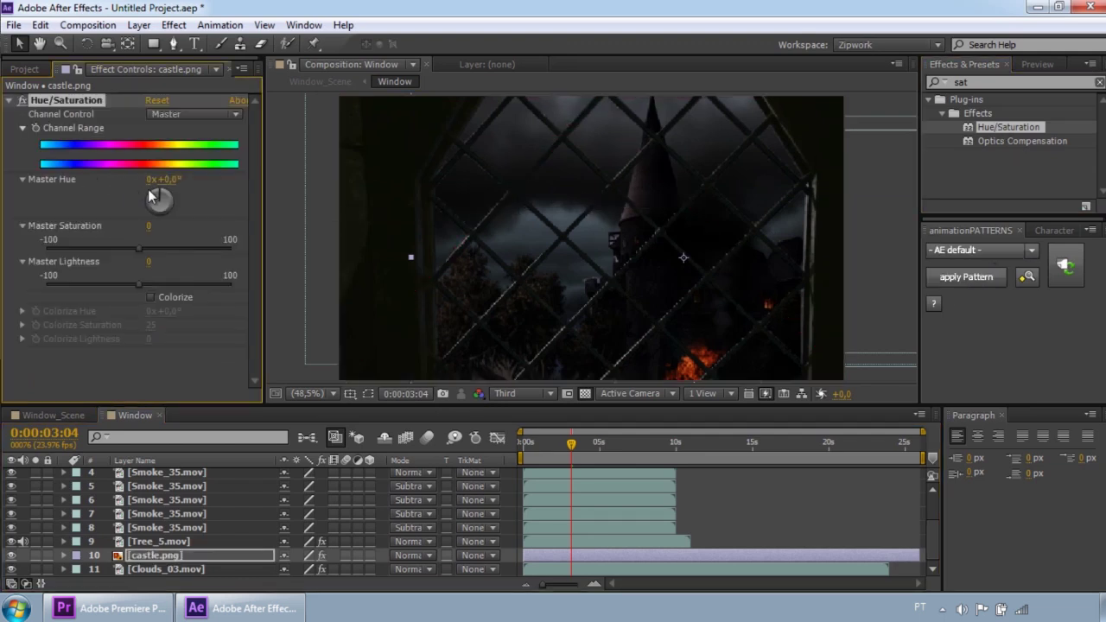
{"action": "left_click_drag", "start_coordinate": [139, 247], "coordinate": [117, 253]}
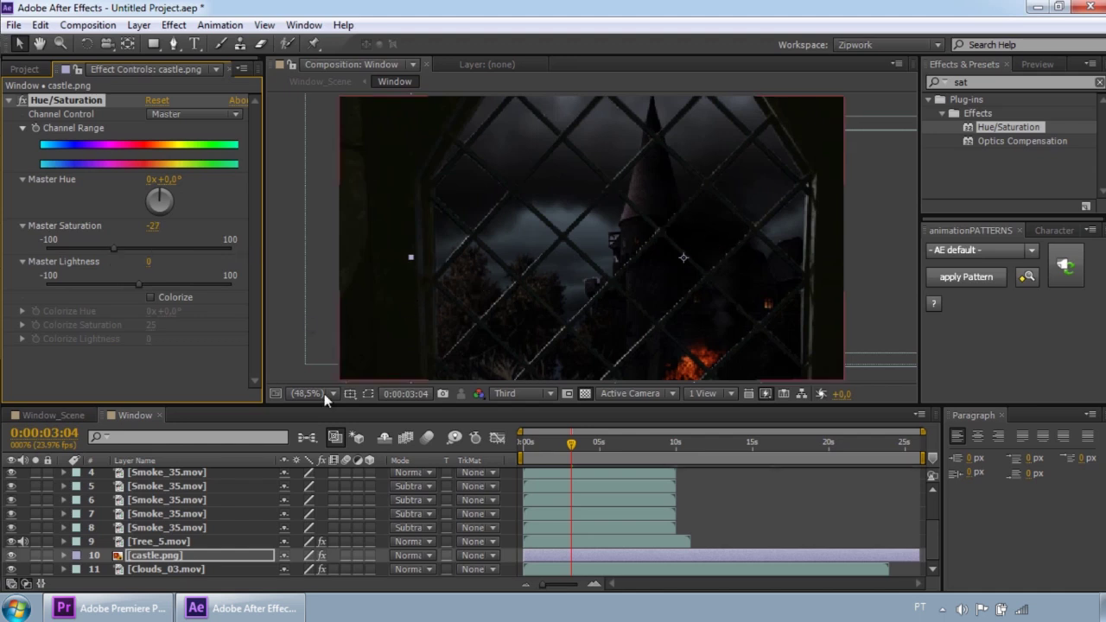
Step: Apply Hue/Saturation to Tree_5.mov with Master Saturation at -48, and preview the composition from its start
{"action": "left_click", "coordinate": [164, 541]}
{"action": "left_click_drag", "start_coordinate": [998, 130], "coordinate": [130, 371]}
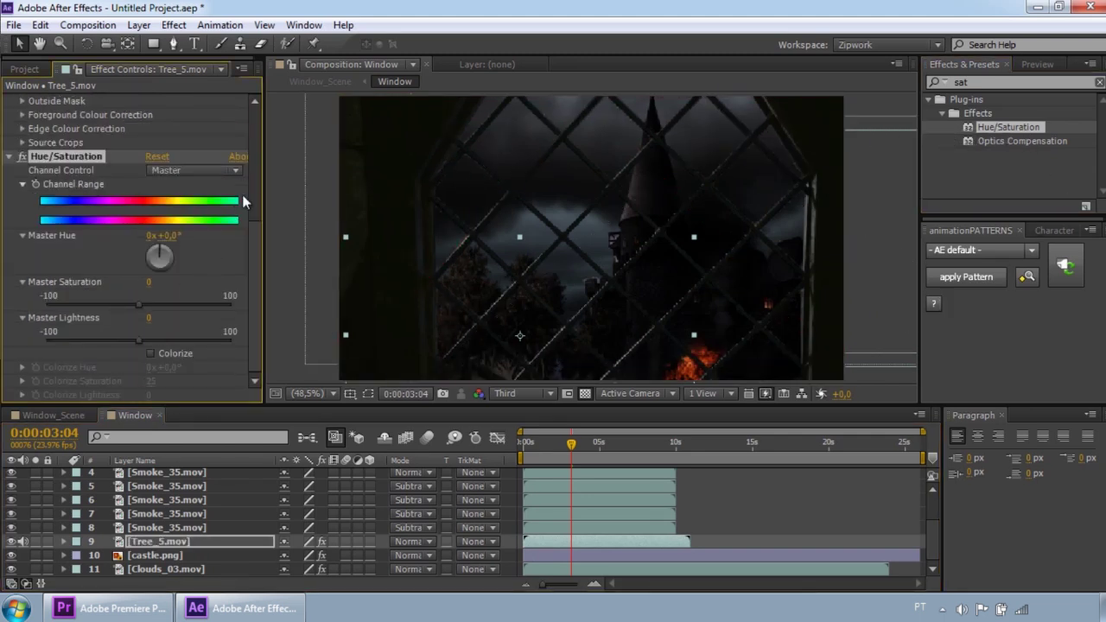
{"action": "scroll", "coordinate": [244, 201], "scroll_direction": "up", "scroll_amount": 5}
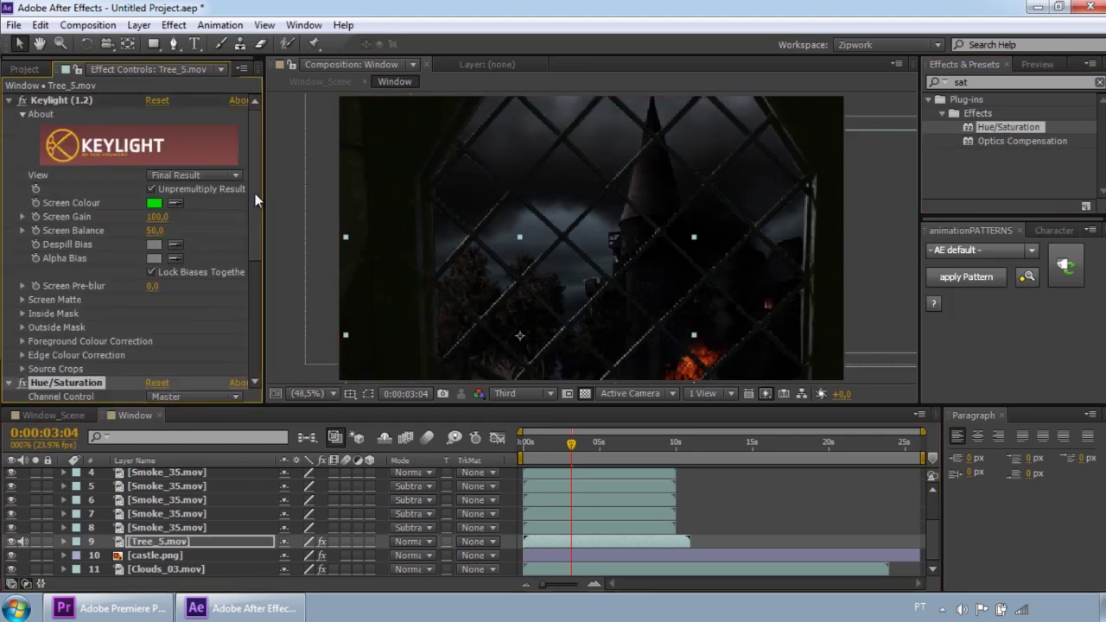
{"action": "left_click", "coordinate": [9, 101]}
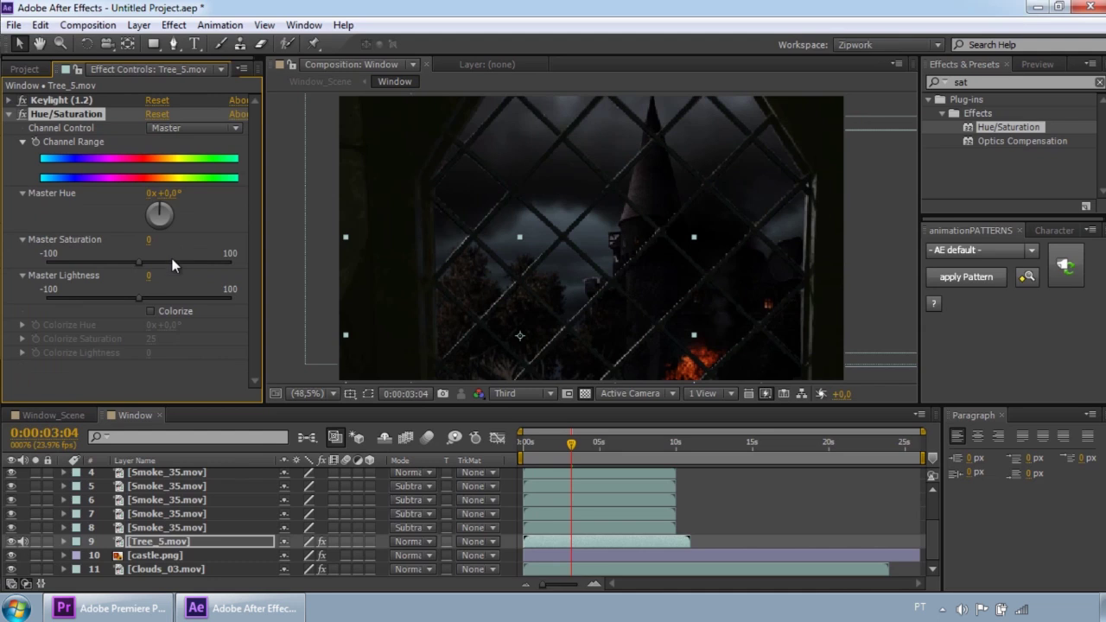
{"action": "left_click_drag", "start_coordinate": [136, 262], "coordinate": [166, 257]}
{"action": "left_click_drag", "start_coordinate": [131, 263], "coordinate": [95, 264]}
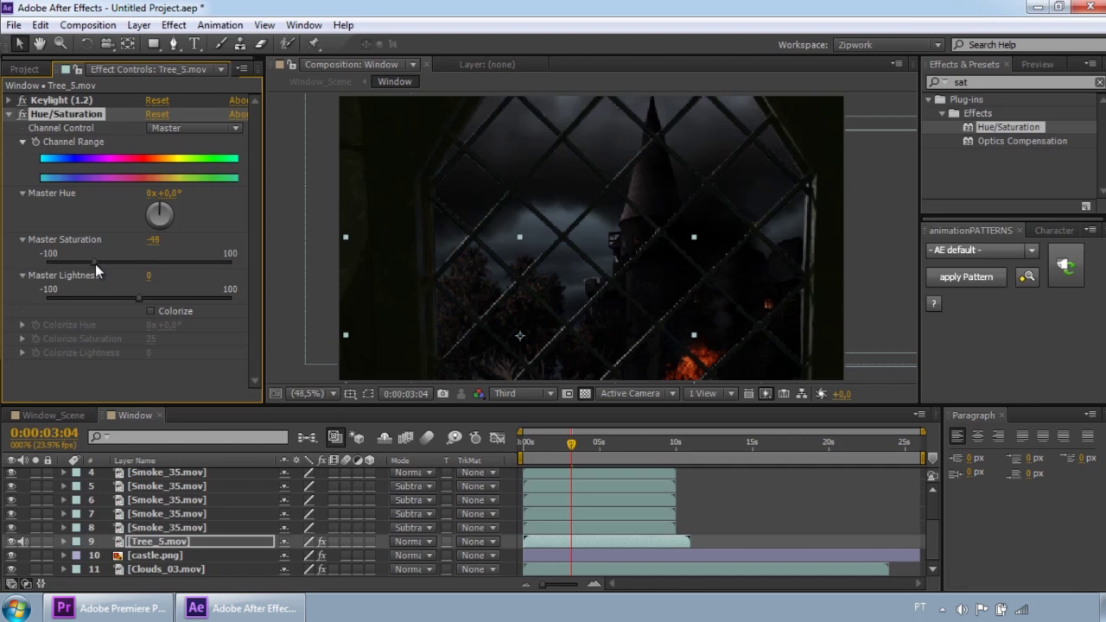
{"action": "left_click_drag", "start_coordinate": [571, 442], "coordinate": [508, 440]}
{"action": "key", "text": "space"}
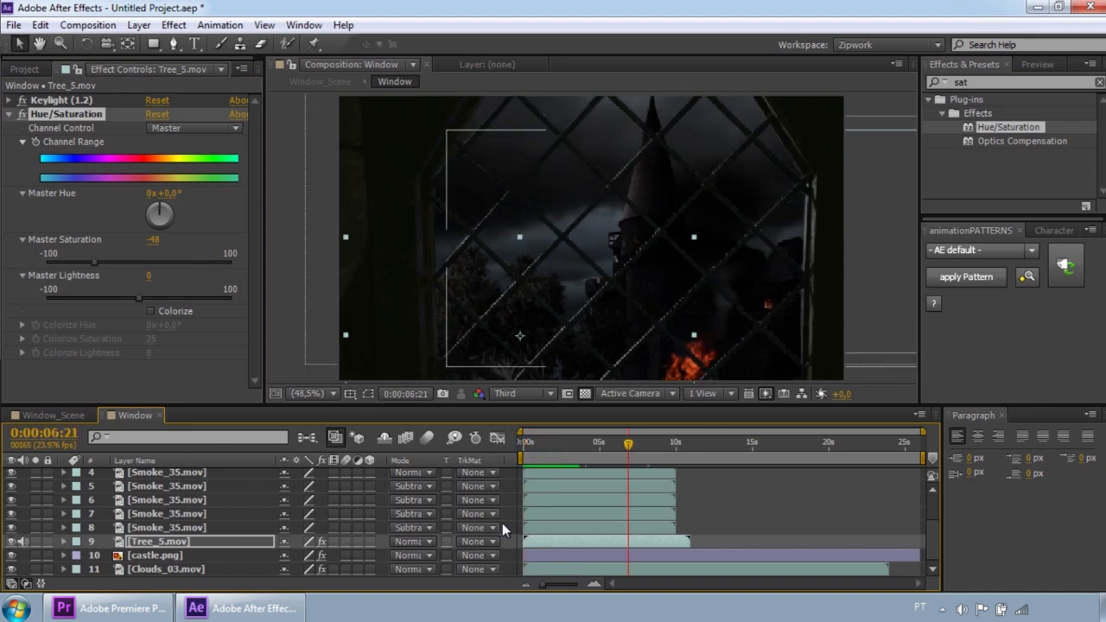
Step: Set the Opacity of Black Solid 2 to 100% and preview the composition from 0:00:03:15
{"action": "left_click_drag", "start_coordinate": [934, 536], "coordinate": [934, 501]}
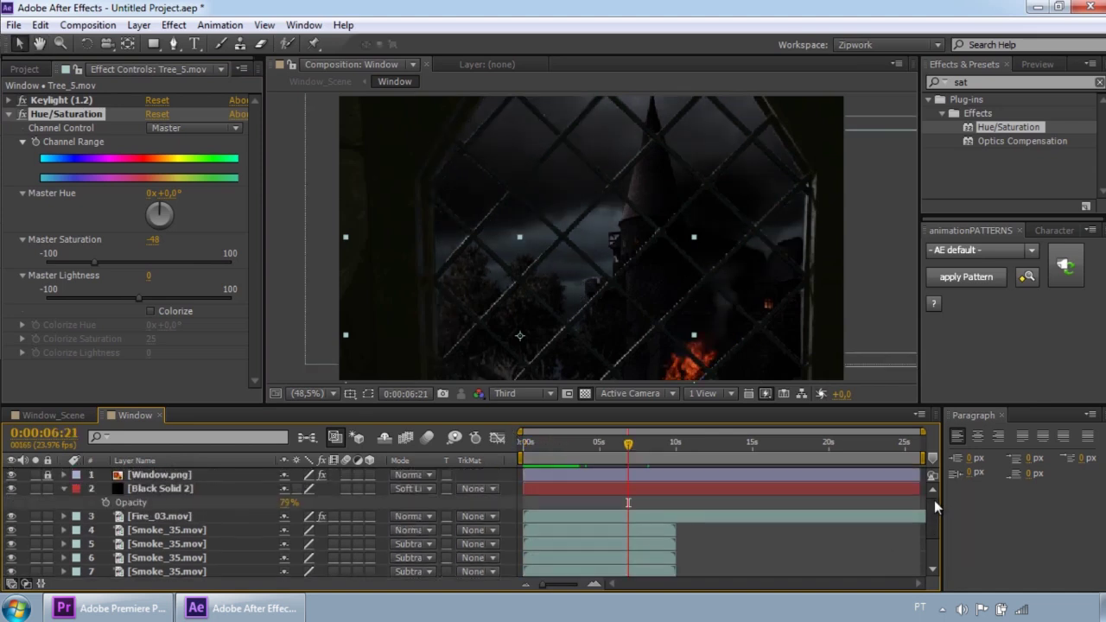
{"action": "left_click", "coordinate": [160, 493]}
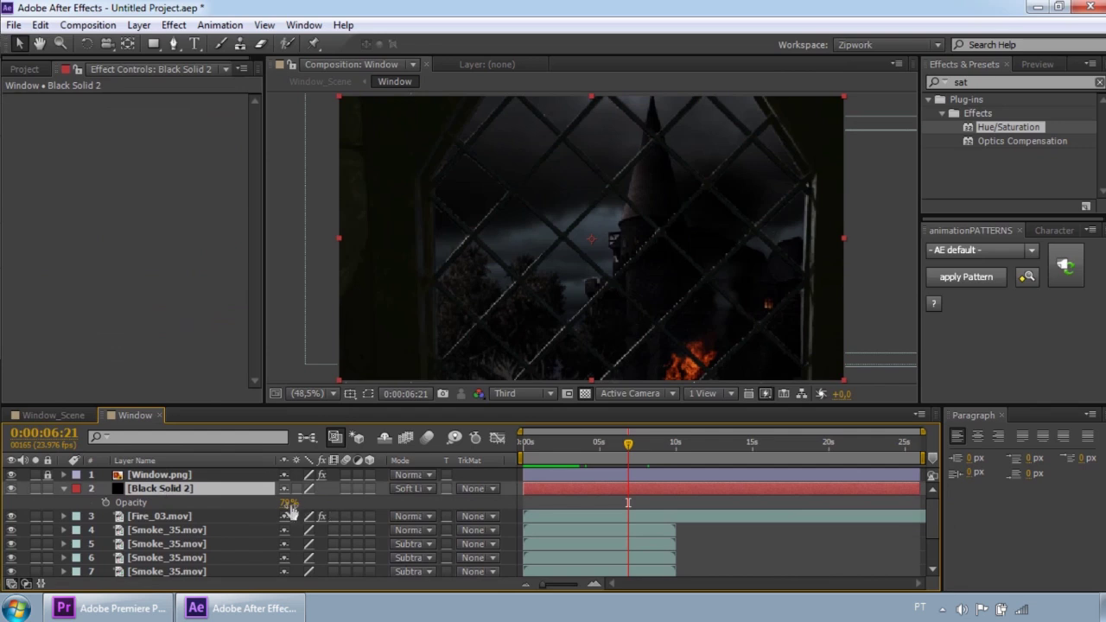
{"action": "left_click_drag", "start_coordinate": [288, 503], "coordinate": [311, 502]}
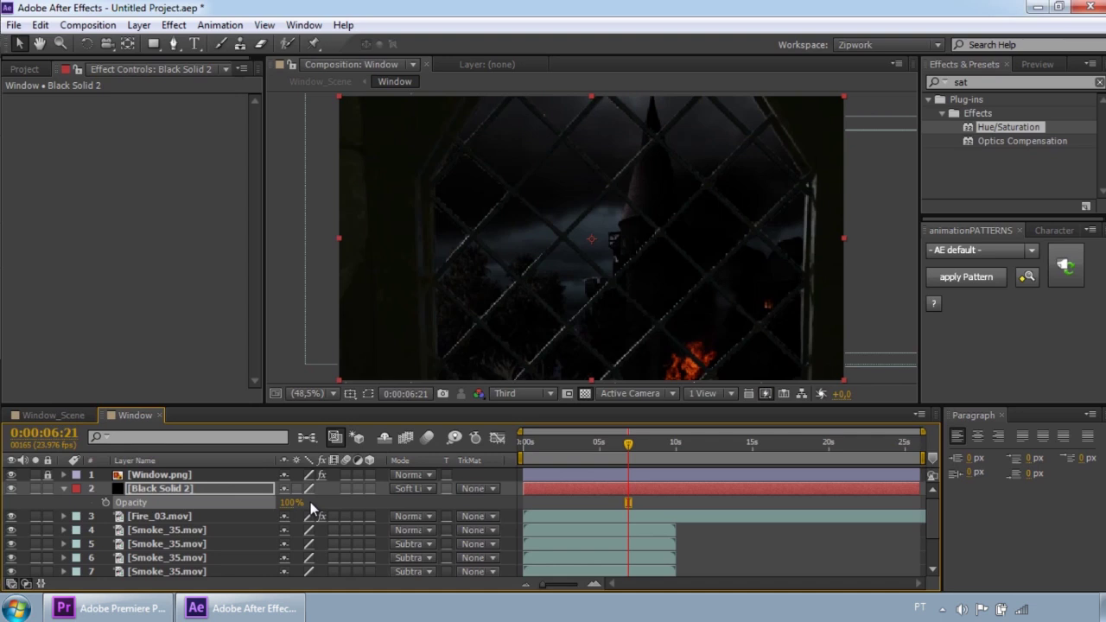
{"action": "left_click_drag", "start_coordinate": [597, 452], "coordinate": [579, 449]}
{"action": "key", "text": "space"}
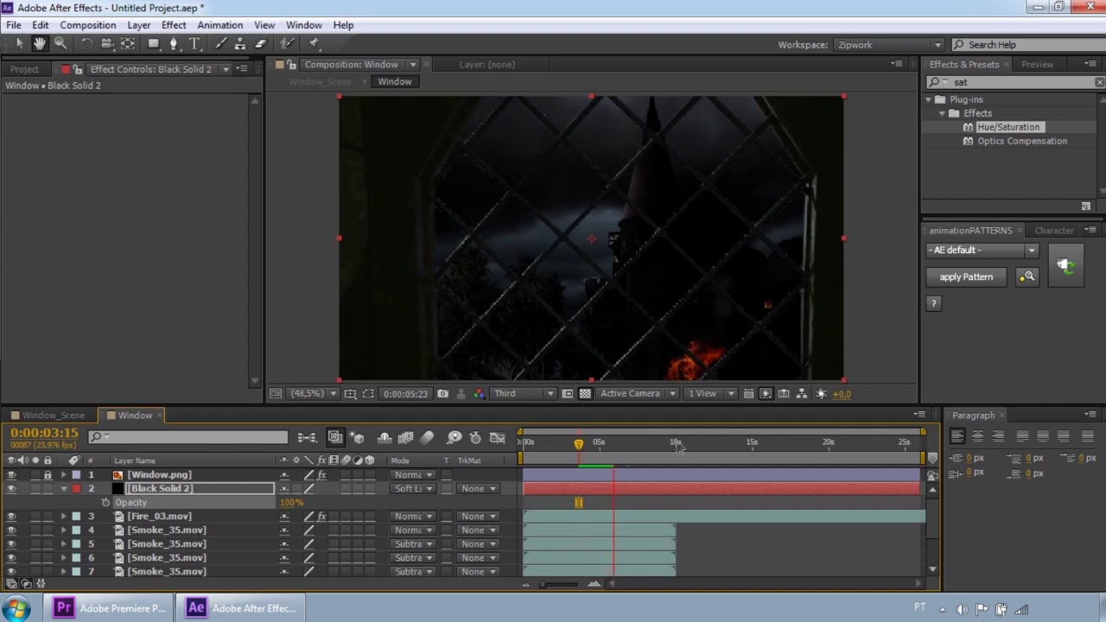
{"action": "key", "text": "space"}
{"action": "left_click", "coordinate": [690, 375]}
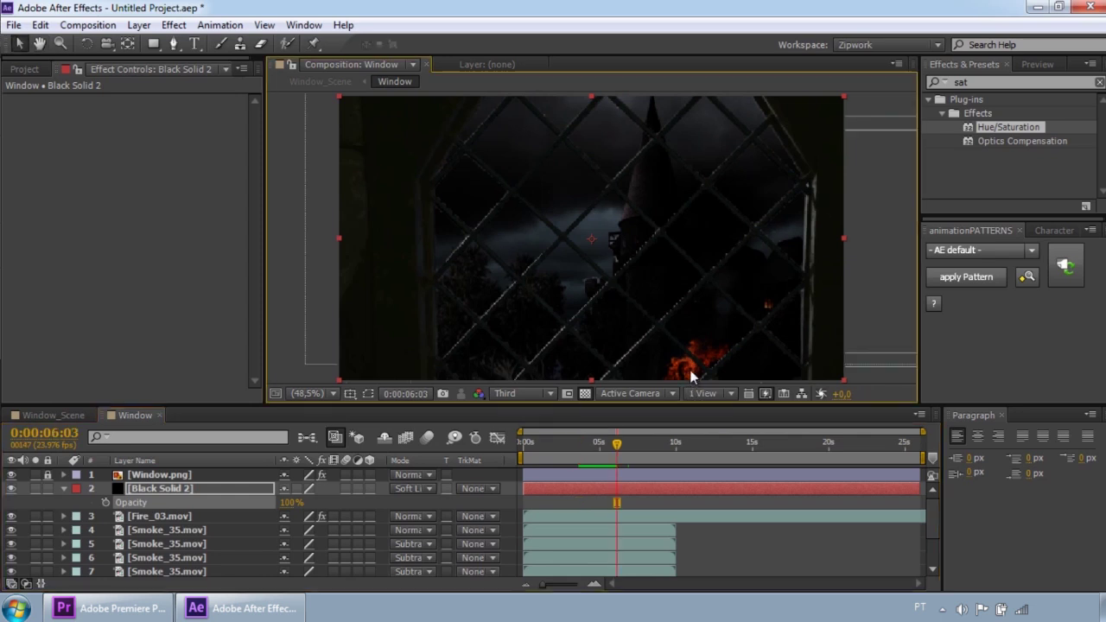
Step: Add a new adjustment layer and place it directly below Window.png in the layer stack
{"action": "left_click", "coordinate": [163, 488]}
{"action": "left_click", "coordinate": [170, 475]}
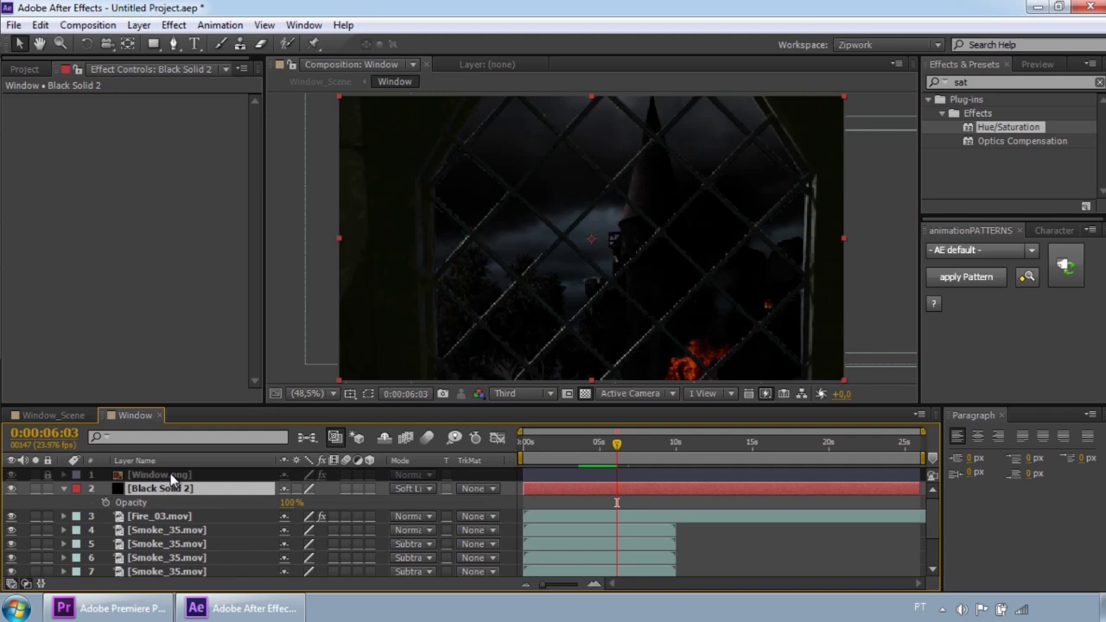
{"action": "left_click", "coordinate": [177, 489]}
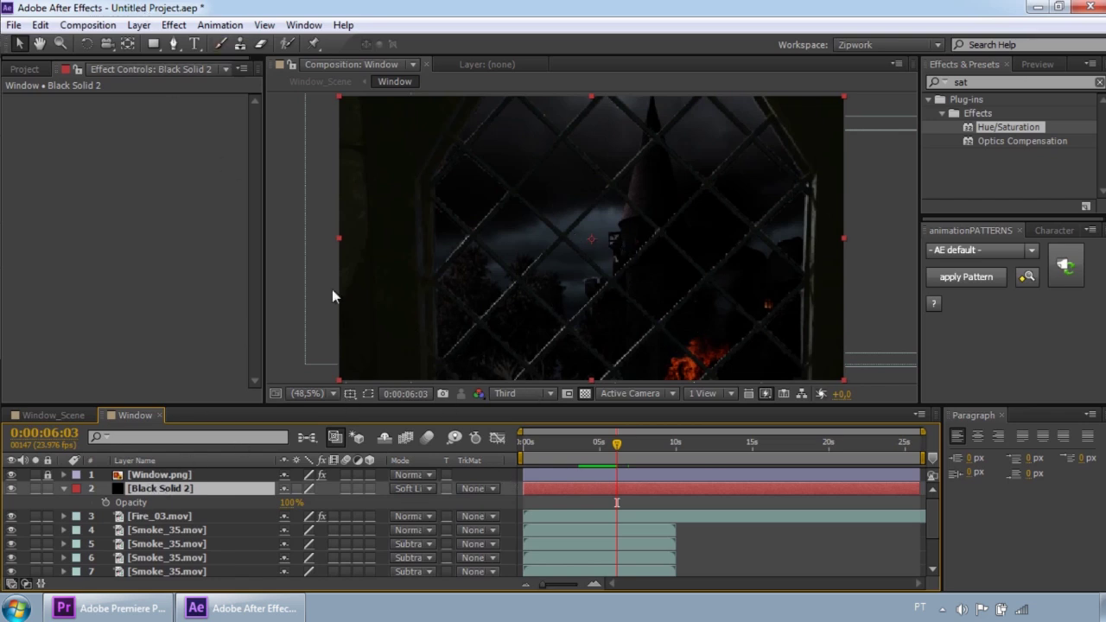
{"action": "left_click", "coordinate": [139, 24]}
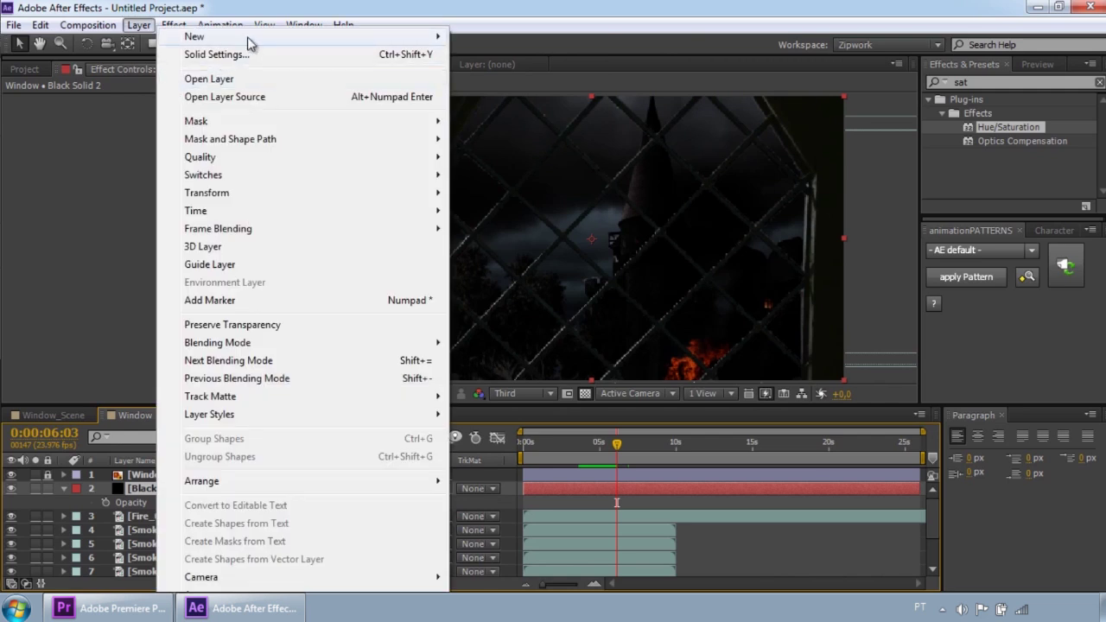
{"action": "mouse_move", "coordinate": [316, 39]}
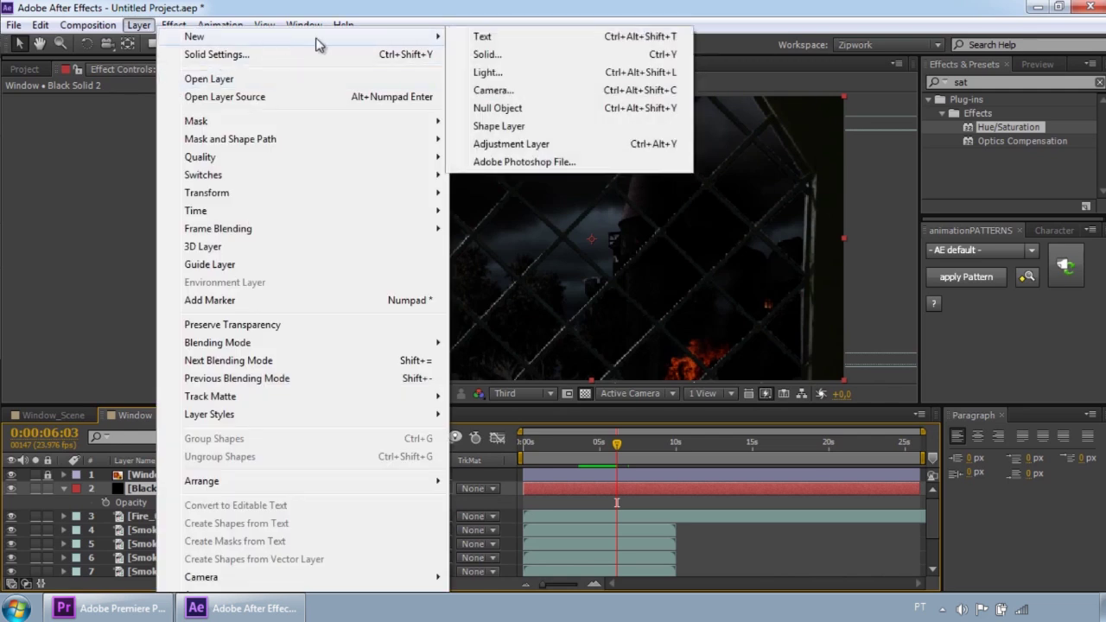
{"action": "left_click", "coordinate": [519, 147]}
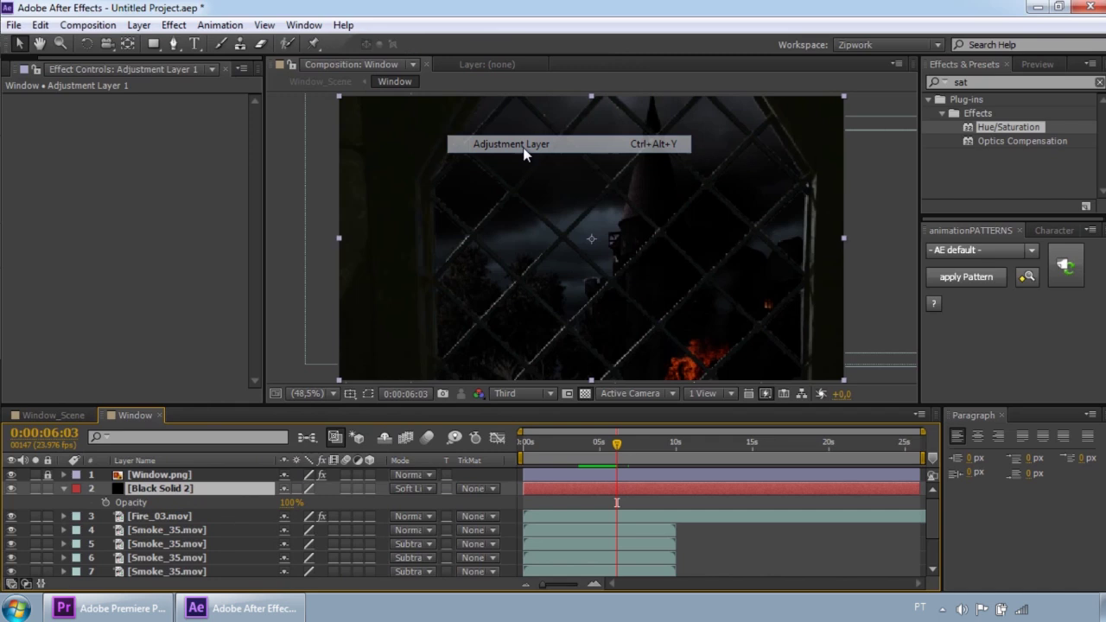
{"action": "mouse_move", "coordinate": [619, 444]}
{"action": "left_mouse_down"}
{"action": "mouse_move", "coordinate": [530, 446]}
{"action": "mouse_move", "coordinate": [640, 446]}
{"action": "left_mouse_up"}
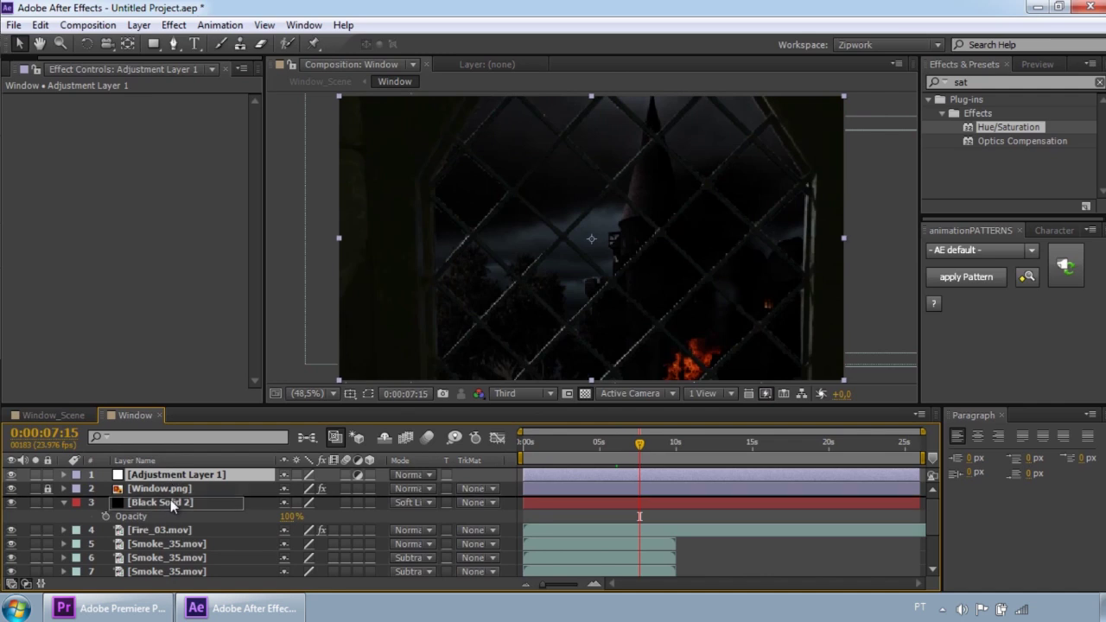
{"action": "key", "text": "ctrl+["}
Step: Apply Fast Blur to the adjustment layer and set its Blurriness to 5
{"action": "left_click", "coordinate": [138, 26]}
{"action": "mouse_move", "coordinate": [177, 27]}
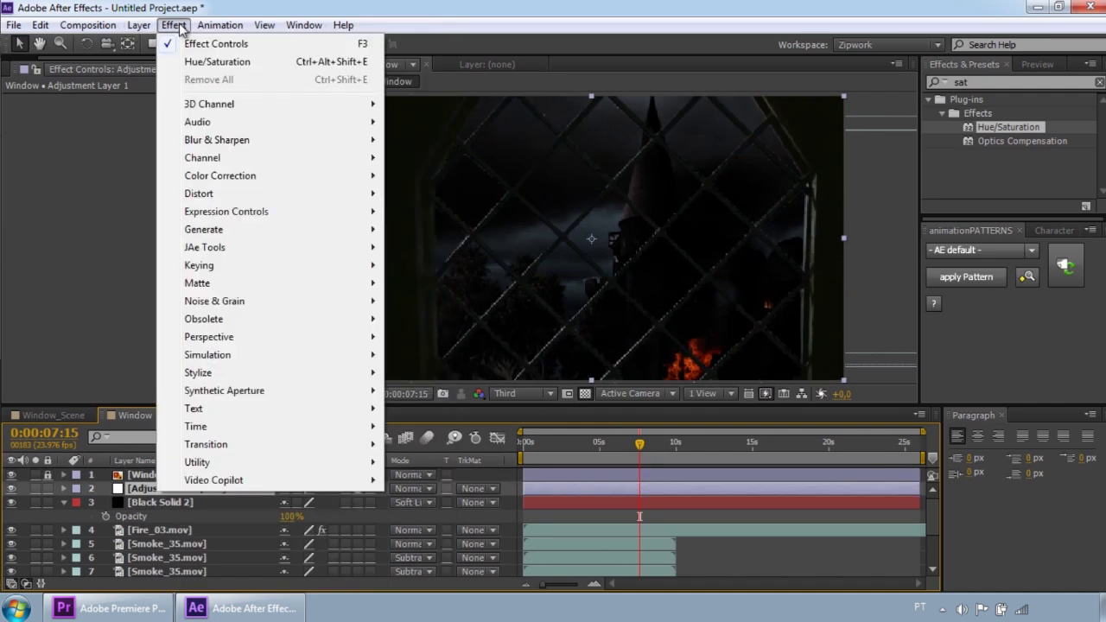
{"action": "mouse_move", "coordinate": [236, 141]}
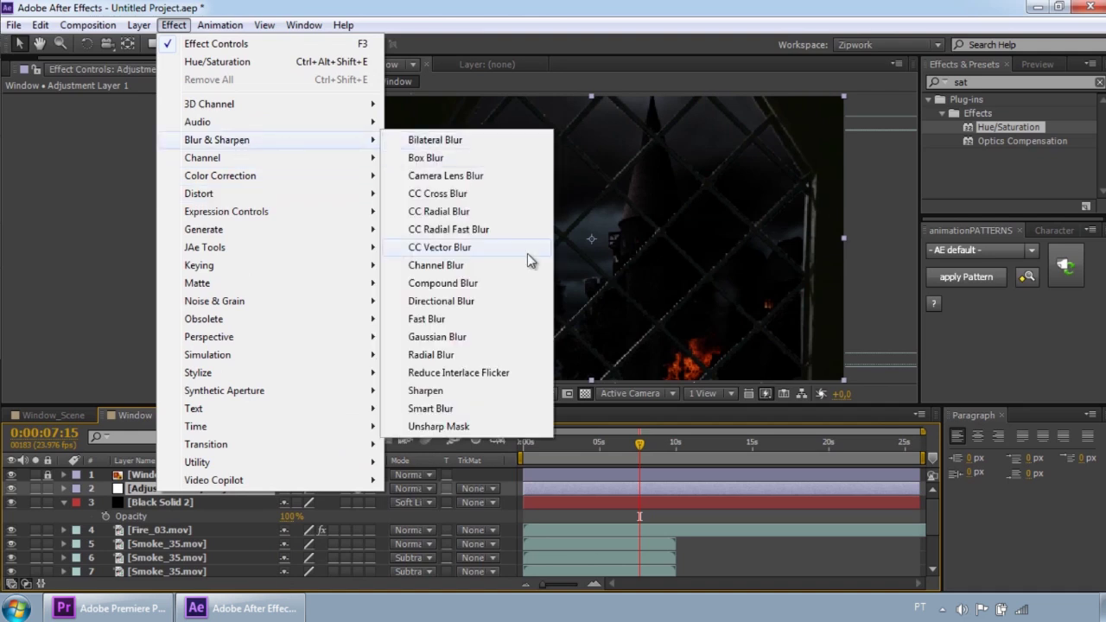
{"action": "left_click", "coordinate": [465, 323]}
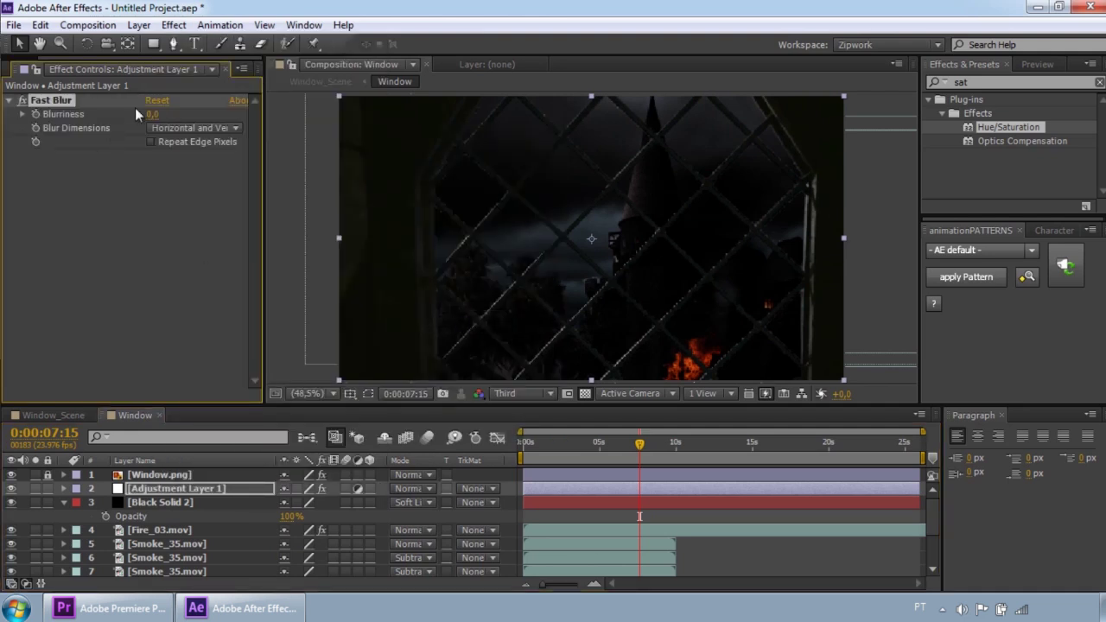
{"action": "left_click_drag", "start_coordinate": [151, 117], "coordinate": [190, 114]}
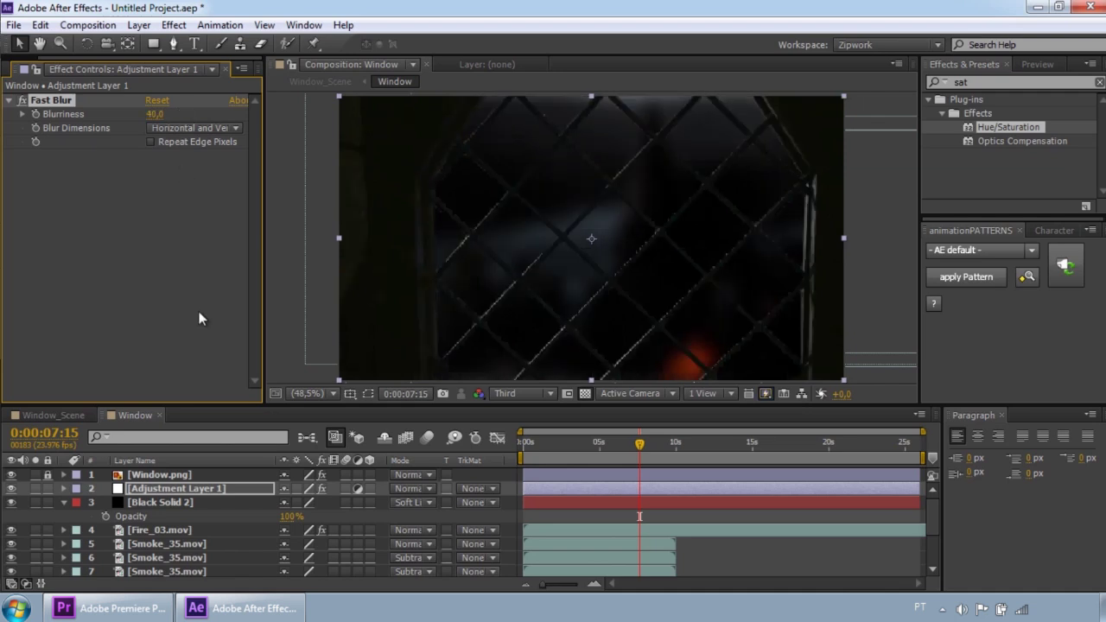
{"action": "left_click", "coordinate": [154, 114]}
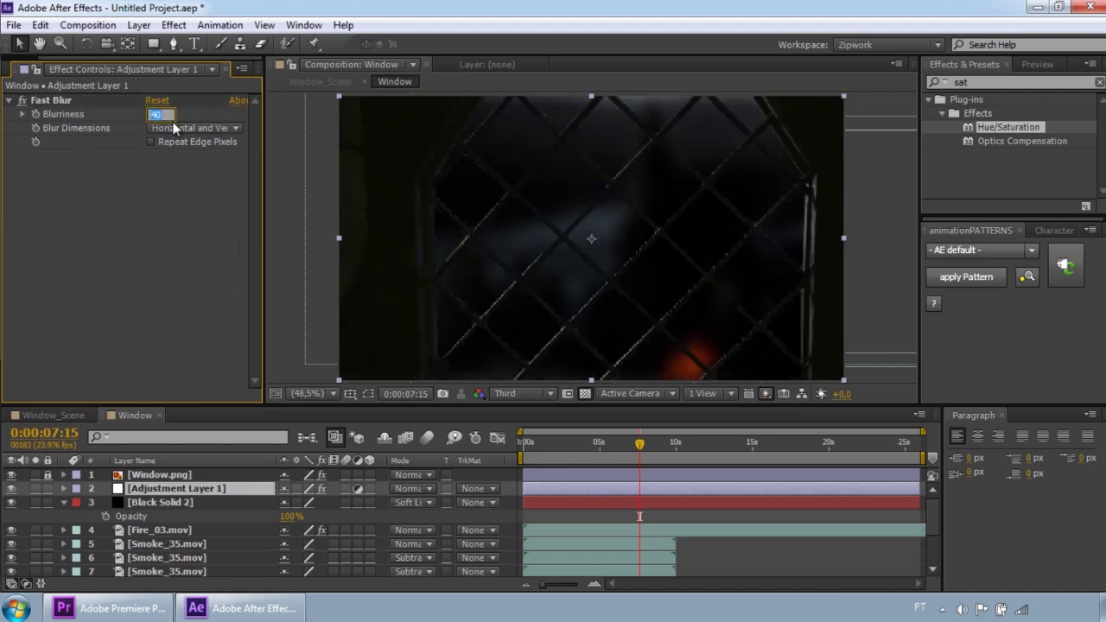
{"action": "key", "text": "Return"}
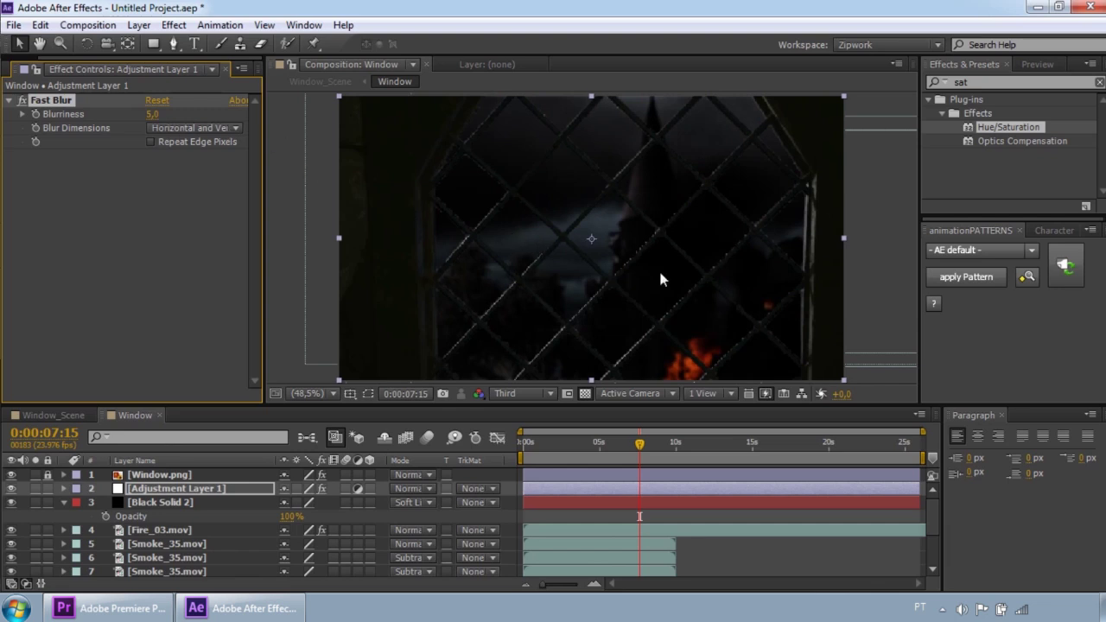
Step: Try a Fast Blur Blurriness of 3, reduce it to 1, and preview the composition
{"action": "left_click", "coordinate": [154, 114]}
{"action": "type", "text": "3"}
{"action": "key", "text": "Return"}
{"action": "left_click", "coordinate": [153, 115]}
{"action": "type", "text": "1"}
{"action": "key", "text": "Return"}
{"action": "key", "text": "space"}
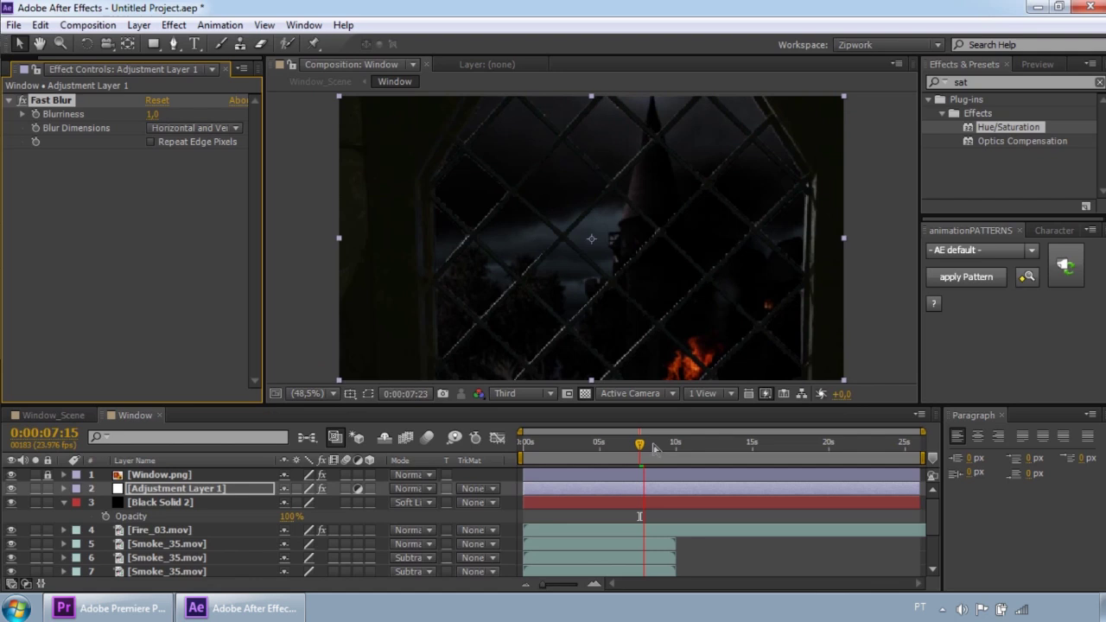
Step: Examine the window lattice edges, trees, castle and fire at 100% magnification on the first frame
{"action": "left_click_drag", "start_coordinate": [645, 445], "coordinate": [523, 445]}
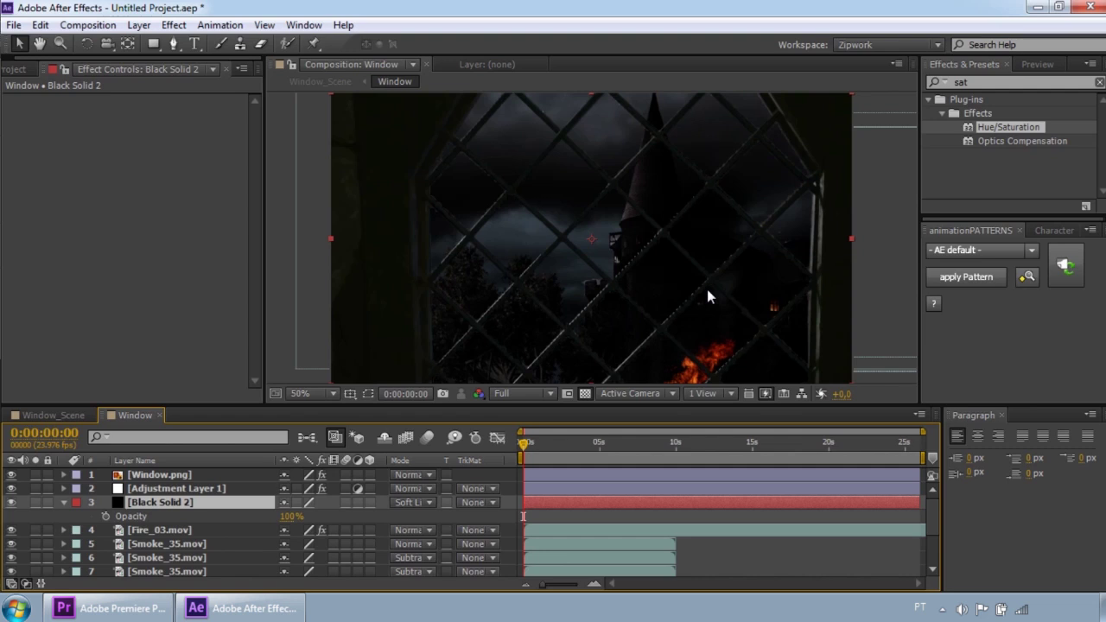
{"action": "scroll", "coordinate": [707, 289], "scroll_direction": "up", "scroll_amount": 2}
{"action": "key", "text": "h"}
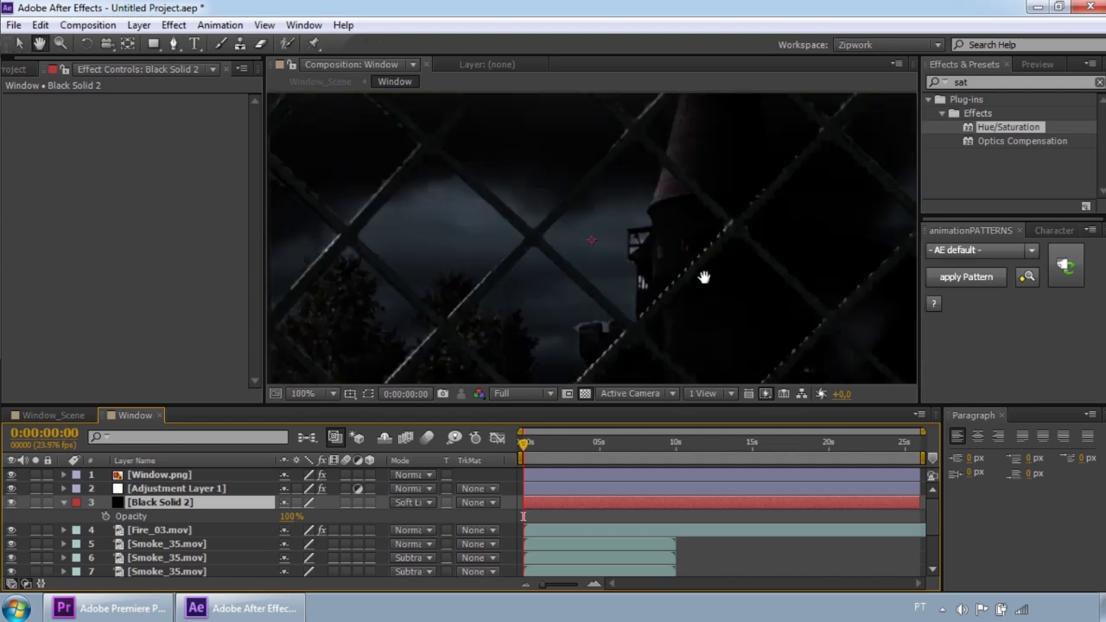
{"action": "left_click_drag", "start_coordinate": [706, 285], "coordinate": [690, 170]}
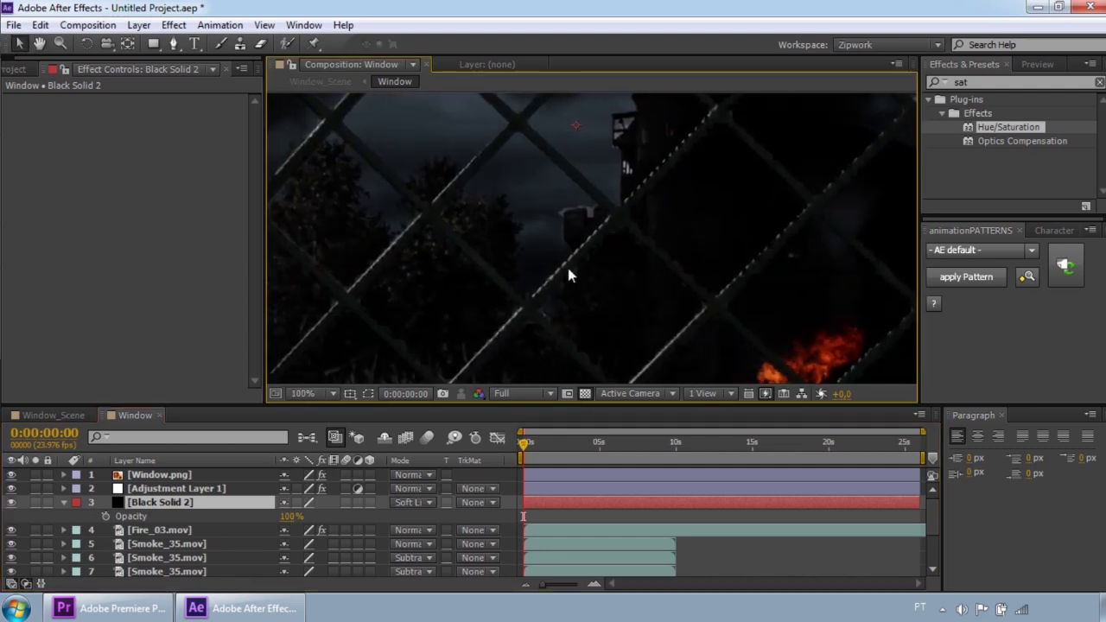
{"action": "key", "text": "space"}
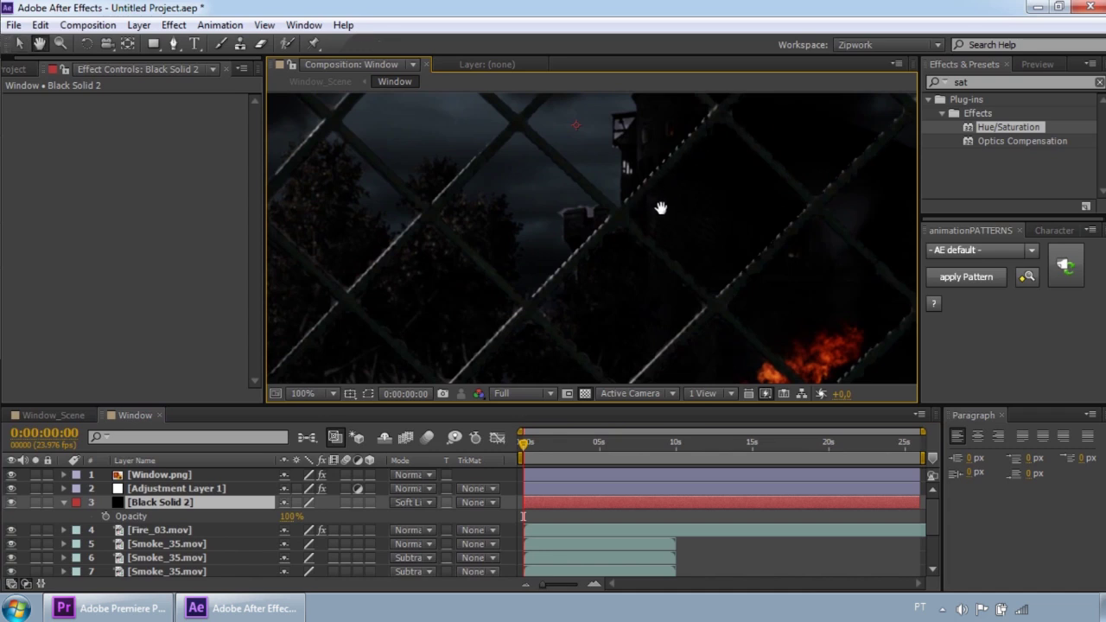
{"action": "left_click_drag", "start_coordinate": [662, 208], "coordinate": [662, 141]}
{"action": "key", "text": "space"}
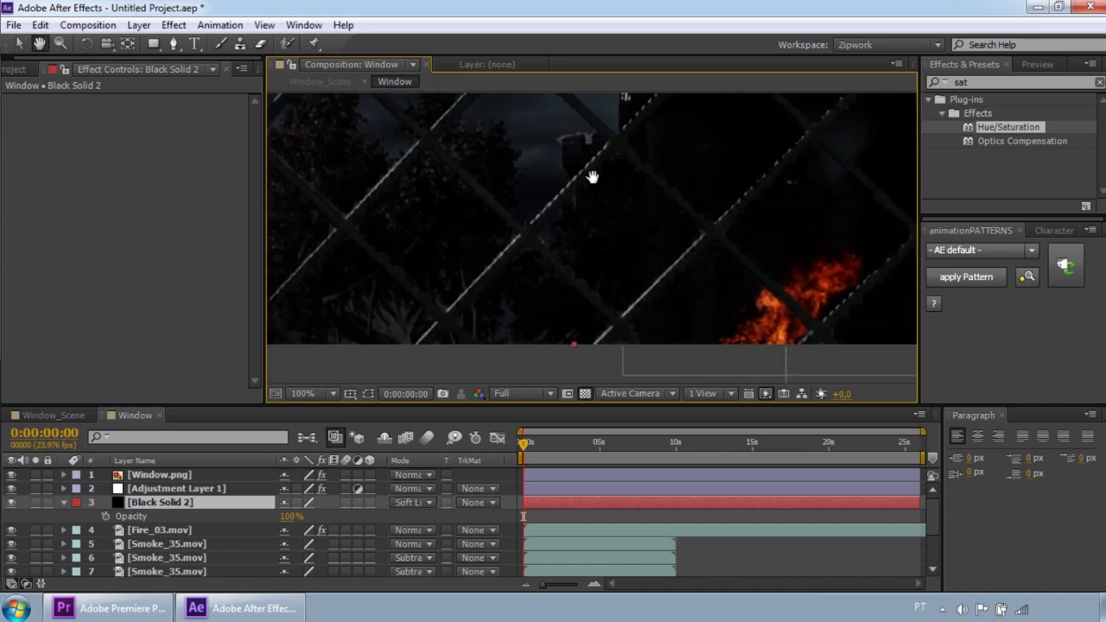
{"action": "left_click_drag", "start_coordinate": [593, 178], "coordinate": [571, 363]}
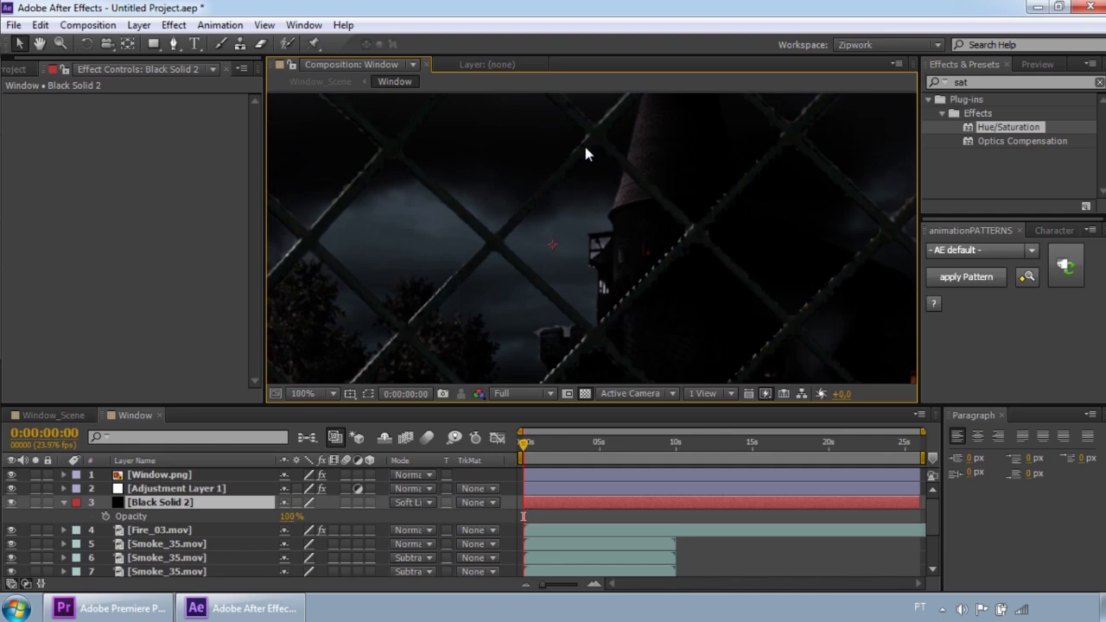
{"action": "key", "text": "space"}
{"action": "left_click_drag", "start_coordinate": [577, 173], "coordinate": [633, 266]}
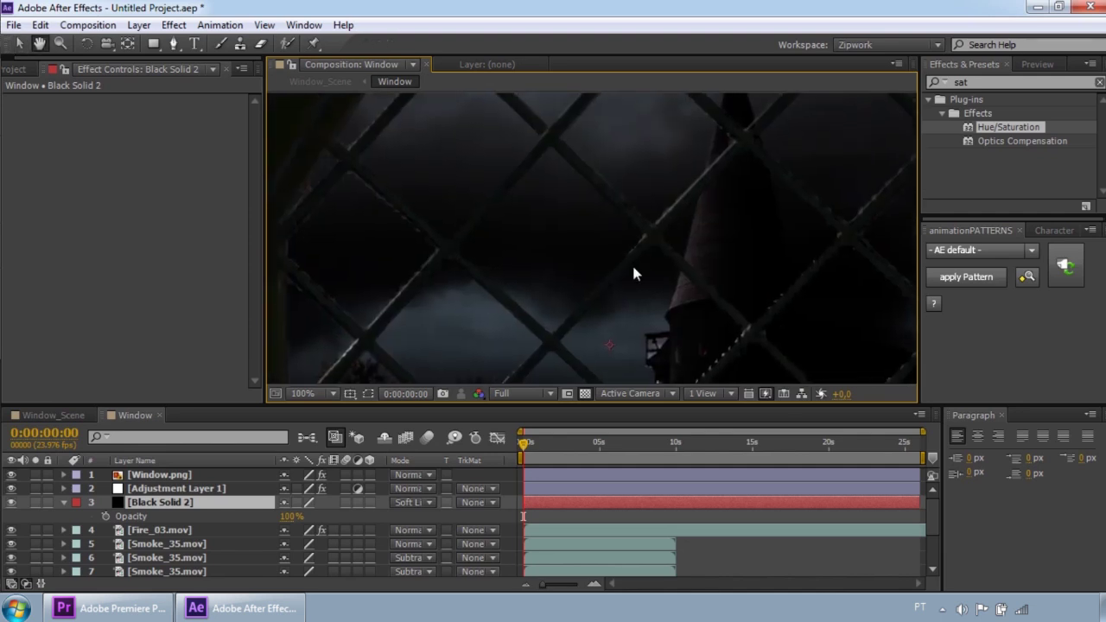
{"action": "scroll", "coordinate": [634, 267], "scroll_direction": "down", "scroll_amount": 3}
{"action": "scroll", "coordinate": [633, 267], "scroll_direction": "up", "scroll_amount": 2}
{"action": "key", "text": "space"}
{"action": "left_click_drag", "start_coordinate": [633, 271], "coordinate": [620, 216]}
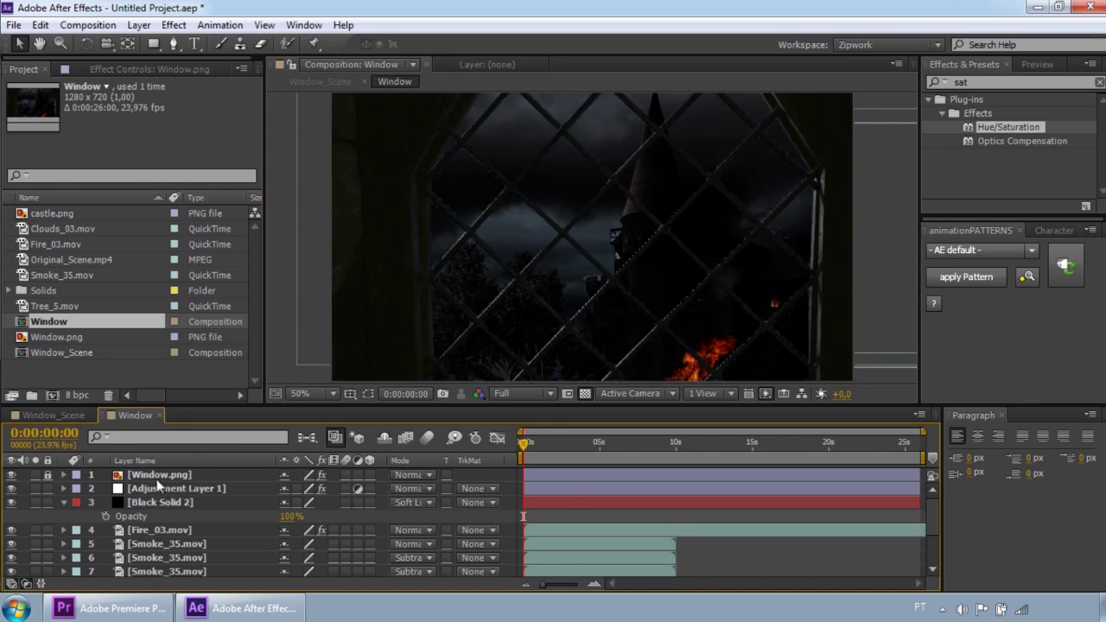
Step: Unlock Window.png and raise the Screen Softness in its Keylight Screen Matte settings
{"action": "left_click", "coordinate": [48, 475]}
{"action": "left_click", "coordinate": [149, 476]}
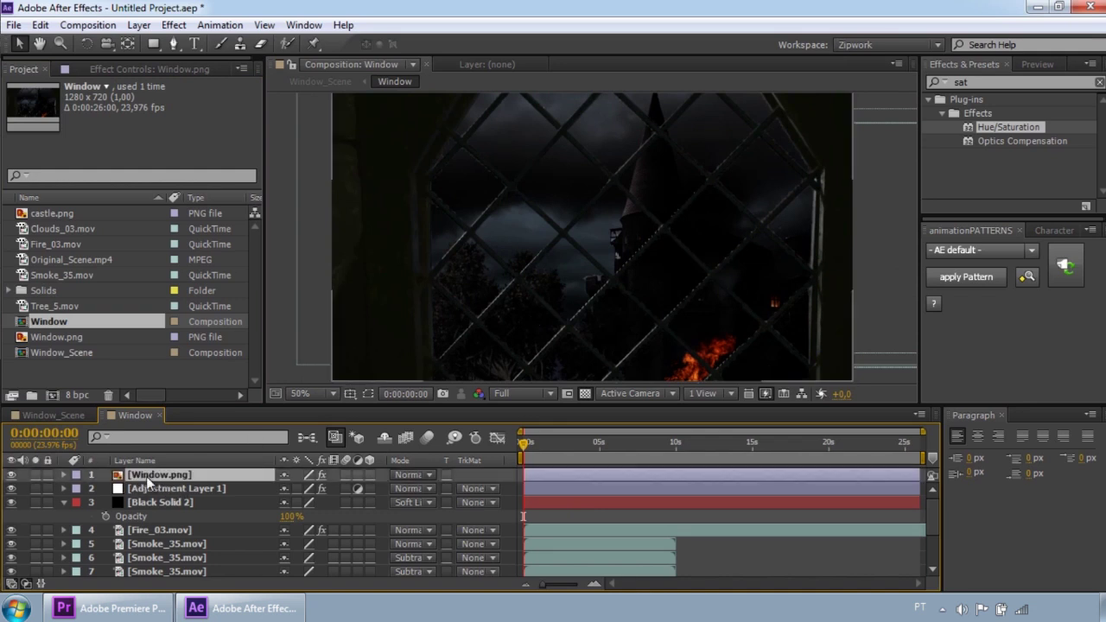
{"action": "left_click", "coordinate": [123, 71]}
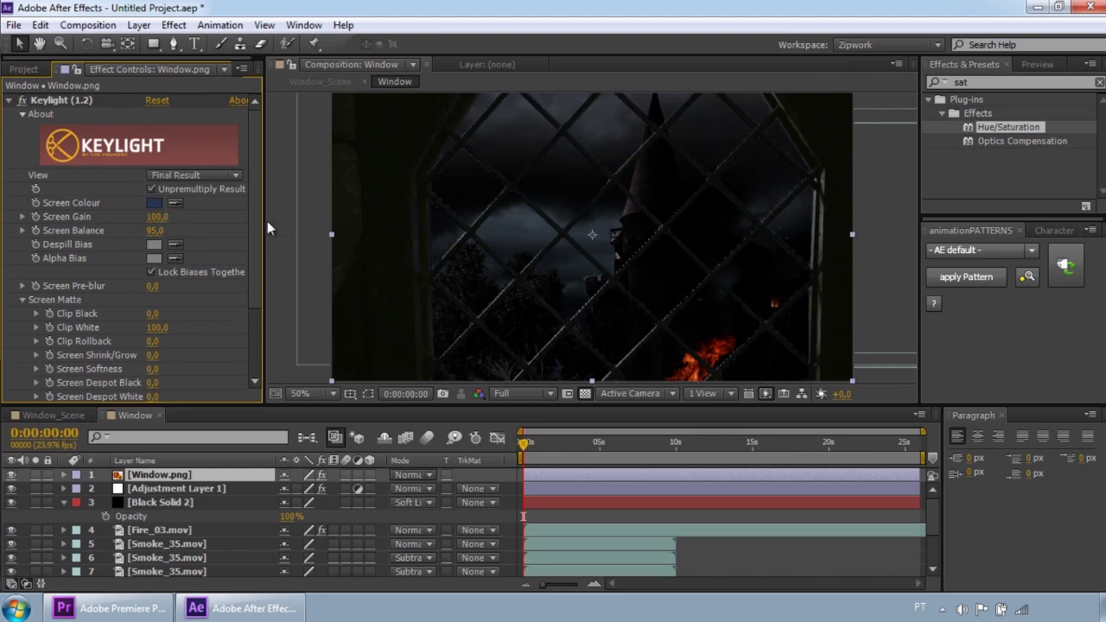
{"action": "left_click_drag", "start_coordinate": [255, 228], "coordinate": [256, 274]}
{"action": "left_click_drag", "start_coordinate": [152, 297], "coordinate": [163, 296]}
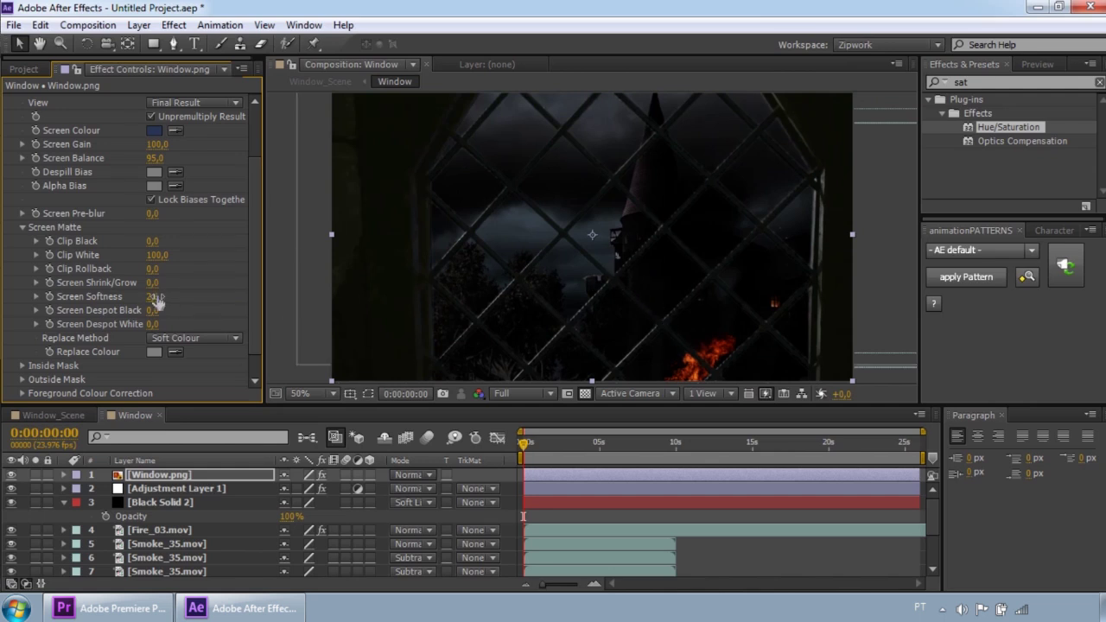
Step: Refine Keylight's Screen Softness on Window.png to 7.7 and preview the composition from its start
{"action": "left_click", "coordinate": [154, 296]}
{"action": "key", "text": "Return"}
{"action": "left_click", "coordinate": [153, 296]}
{"action": "key", "text": "Return"}
{"action": "left_click_drag", "start_coordinate": [154, 300], "coordinate": [164, 304]}
{"action": "left_click_drag", "start_coordinate": [153, 297], "coordinate": [163, 299]}
{"action": "left_click_drag", "start_coordinate": [153, 297], "coordinate": [176, 301]}
{"action": "key", "text": "ctrl+z"}
{"action": "left_click_drag", "start_coordinate": [525, 444], "coordinate": [498, 447]}
{"action": "key", "text": "space"}
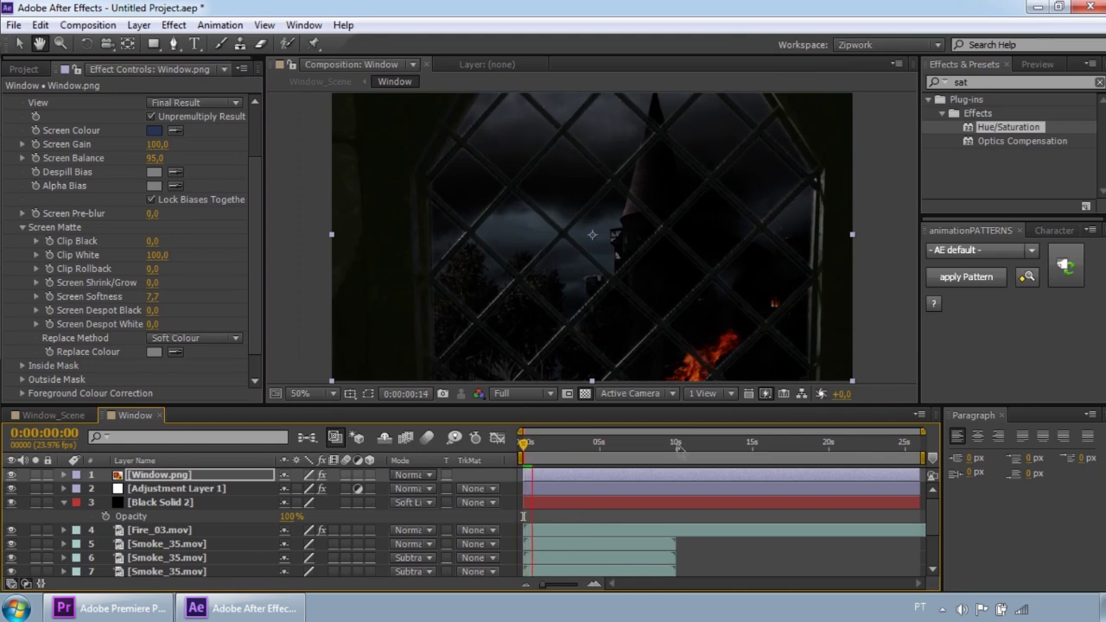
Step: Set the Opacity of Fire_03.mov to 83%, preview the result, and return to the first frame
{"action": "left_click", "coordinate": [189, 530]}
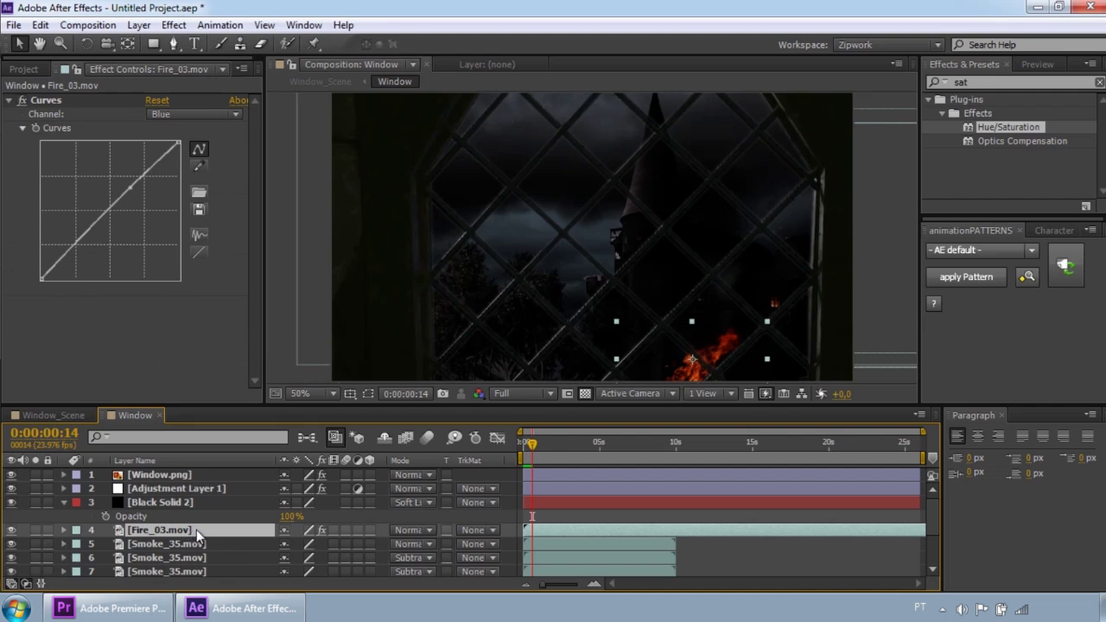
{"action": "key", "text": "t"}
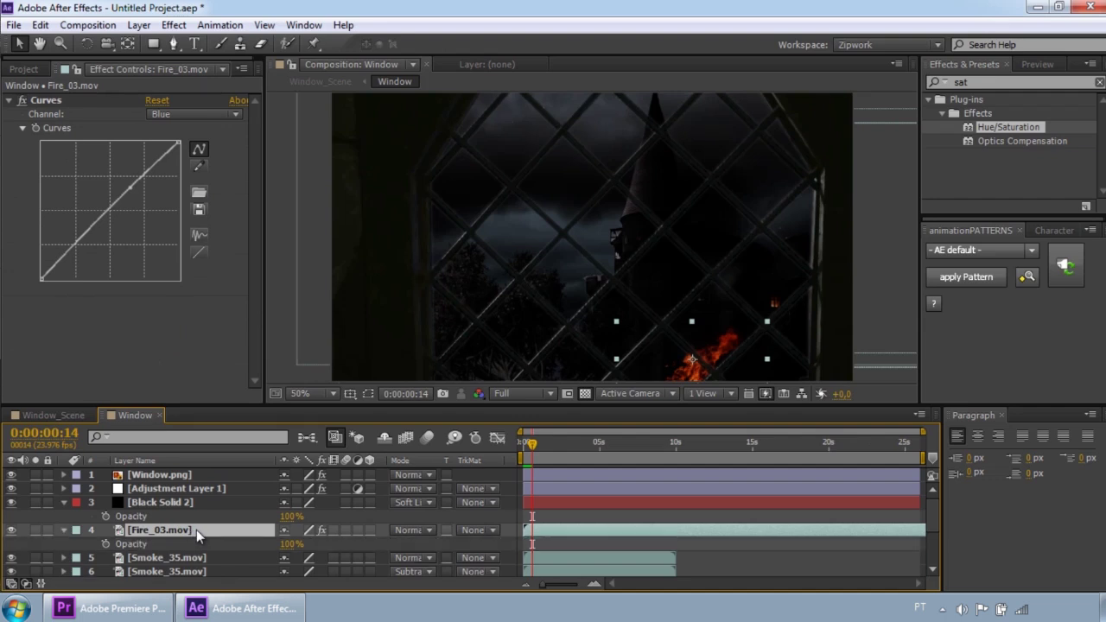
{"action": "left_click_drag", "start_coordinate": [289, 550], "coordinate": [276, 546]}
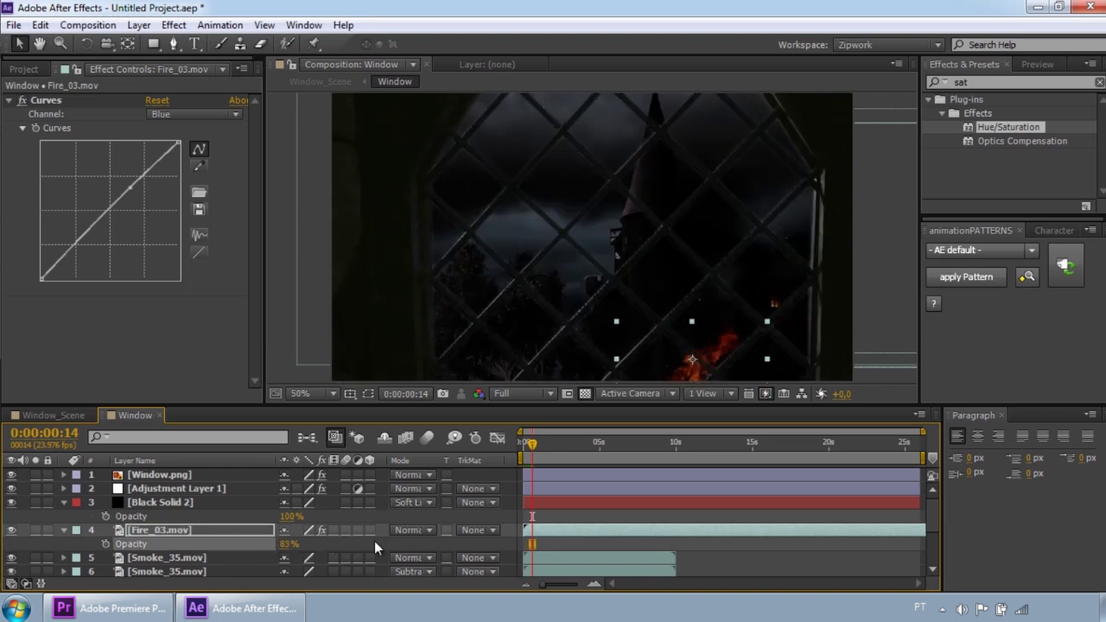
{"action": "key", "text": "space"}
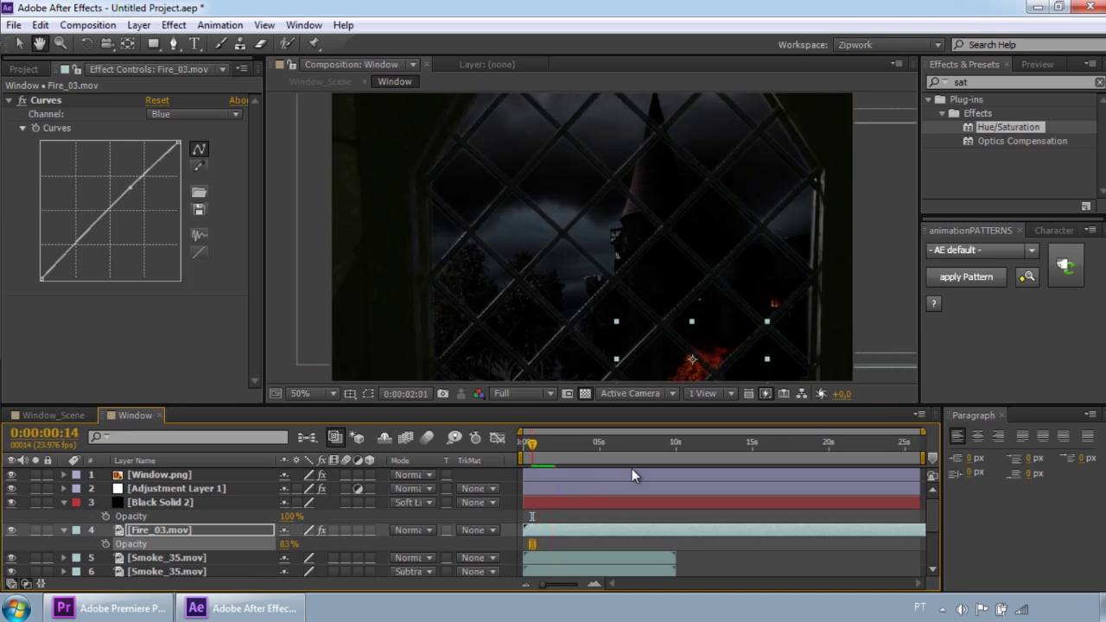
{"action": "left_click_drag", "start_coordinate": [557, 444], "coordinate": [501, 432]}
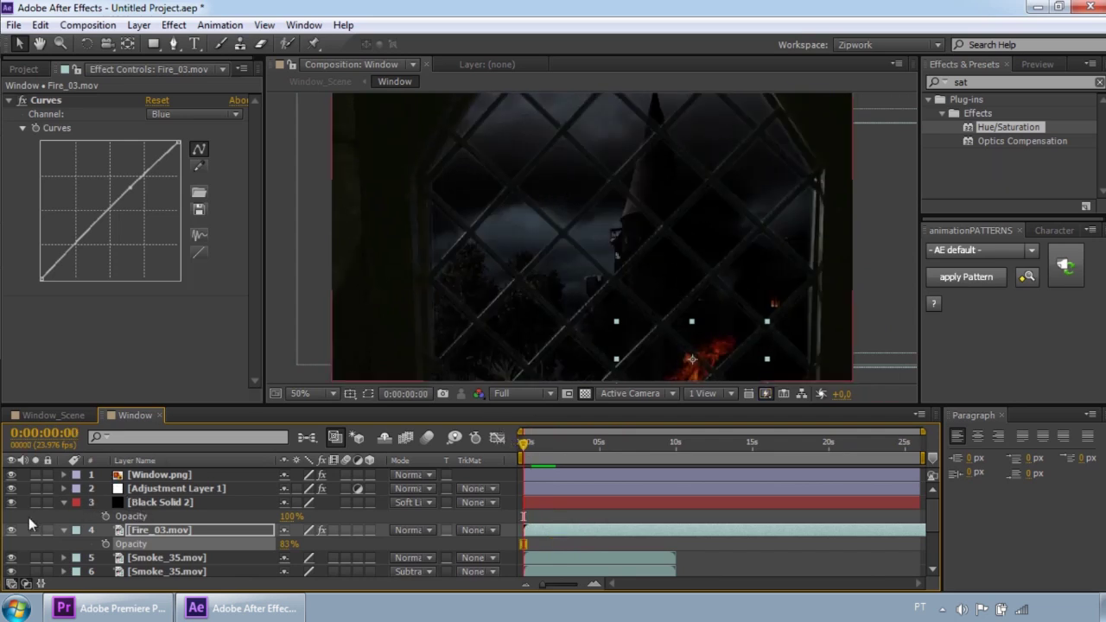
Step: Apply the Brightness & Contrast effect to the Clouds_03.mov layer
{"action": "left_click", "coordinate": [158, 502]}
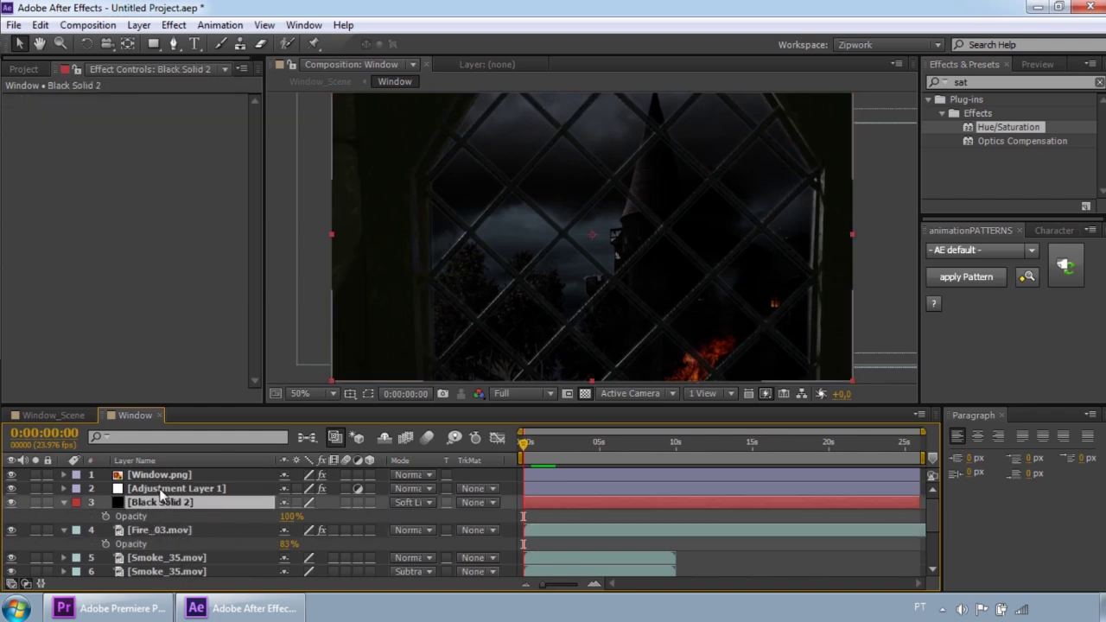
{"action": "left_click_drag", "start_coordinate": [930, 518], "coordinate": [932, 548]}
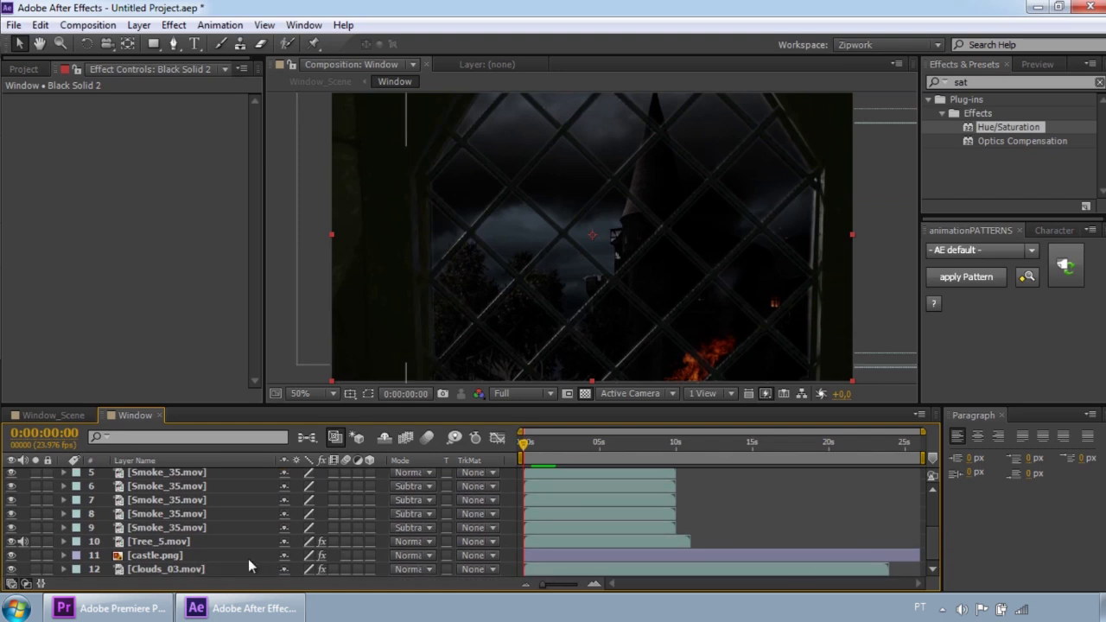
{"action": "left_click", "coordinate": [165, 568]}
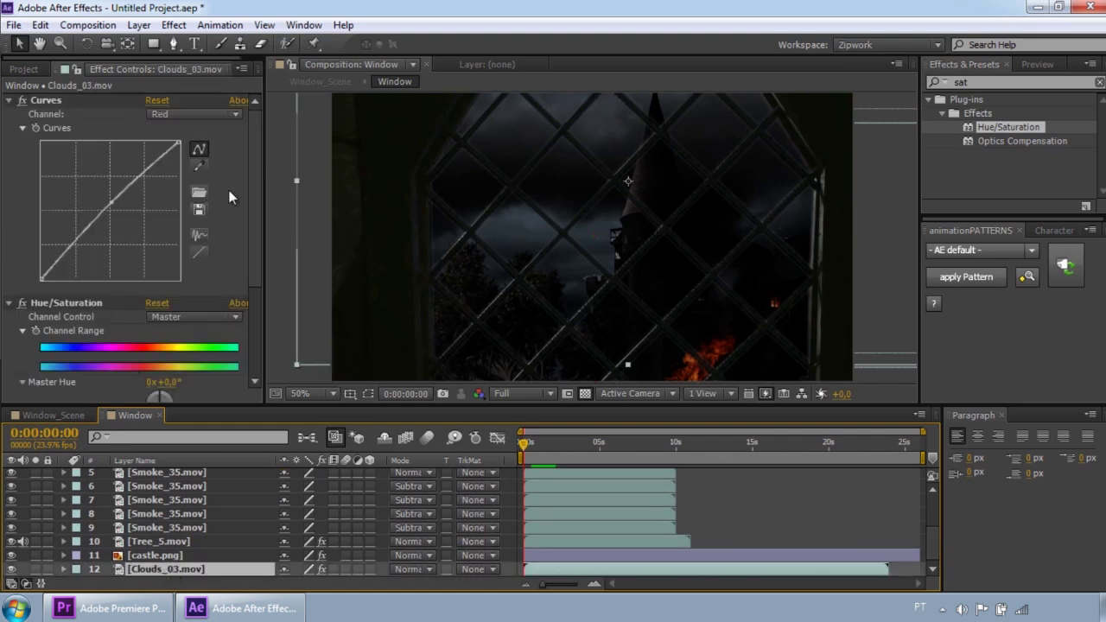
{"action": "left_click_drag", "start_coordinate": [254, 168], "coordinate": [261, 127]}
{"action": "left_click", "coordinate": [138, 24]}
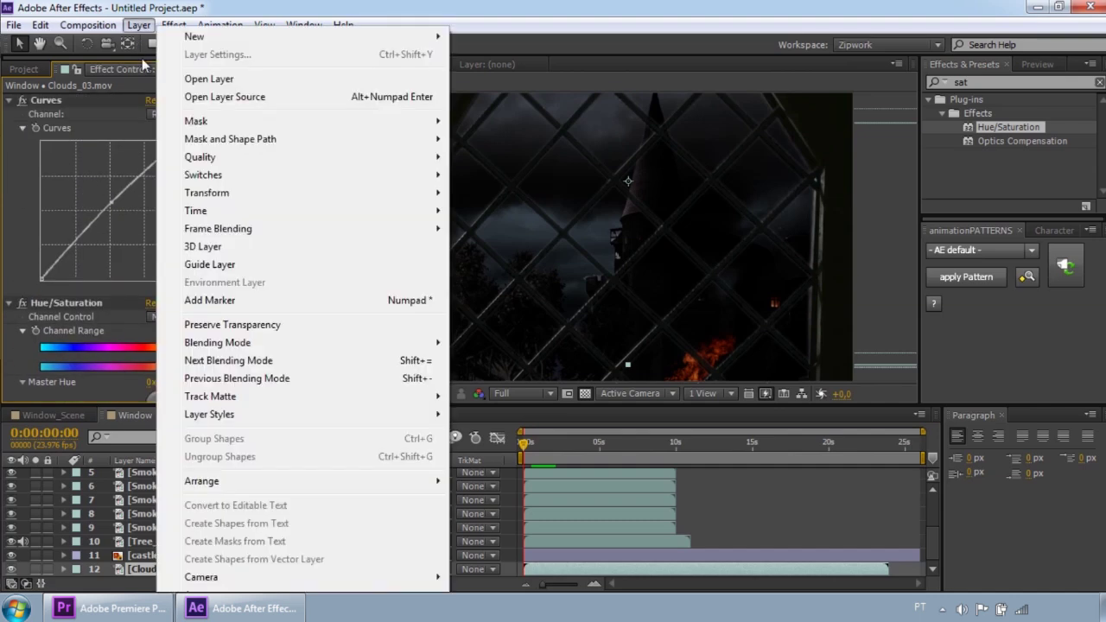
{"action": "mouse_move", "coordinate": [176, 26]}
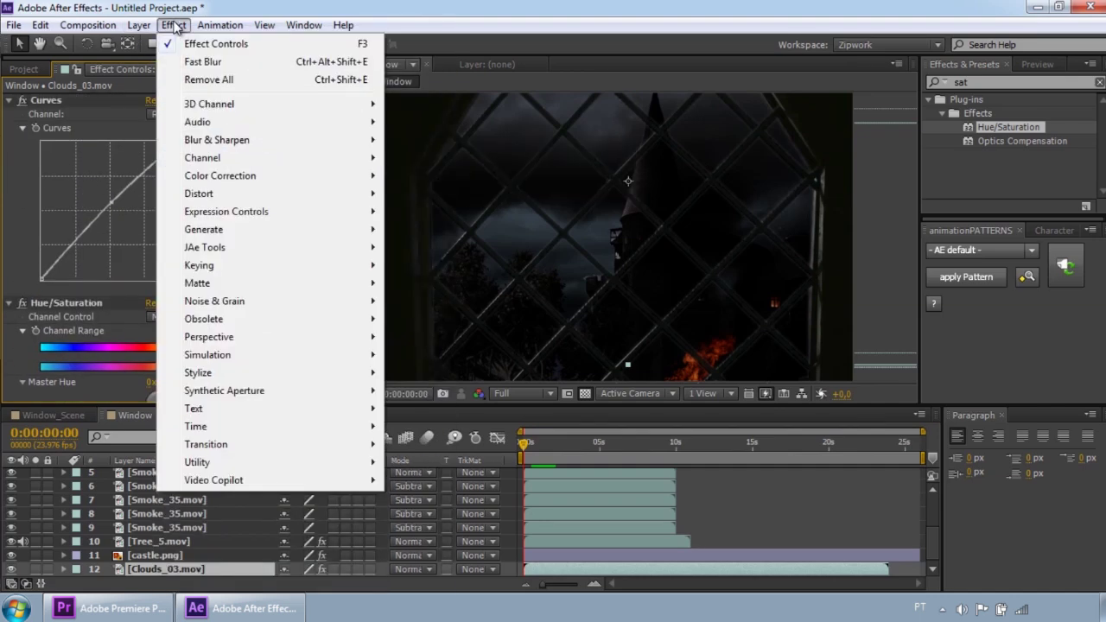
{"action": "mouse_move", "coordinate": [226, 186]}
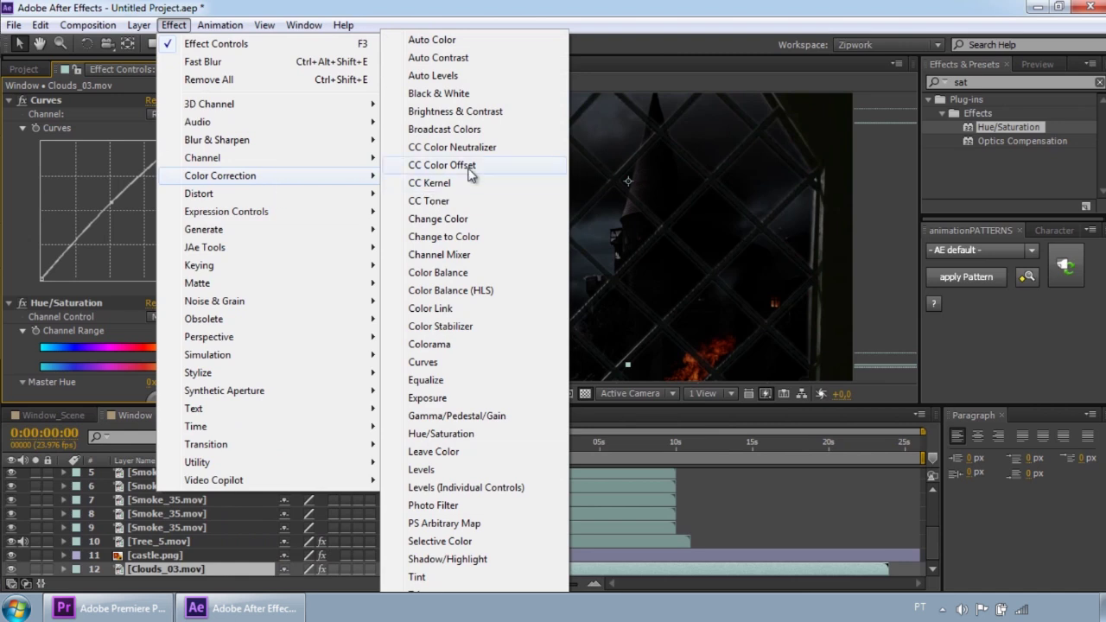
{"action": "left_click", "coordinate": [455, 112]}
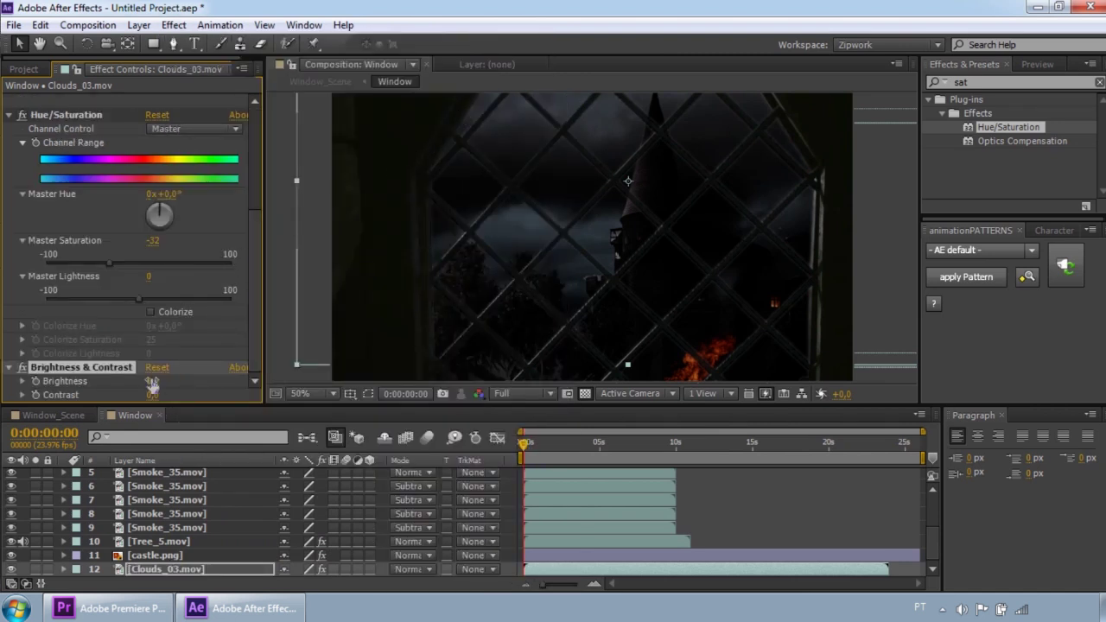
Step: Set the Brightness of Clouds_03.mov to -42 in its Brightness & Contrast effect
{"action": "left_click_drag", "start_coordinate": [151, 383], "coordinate": [134, 380]}
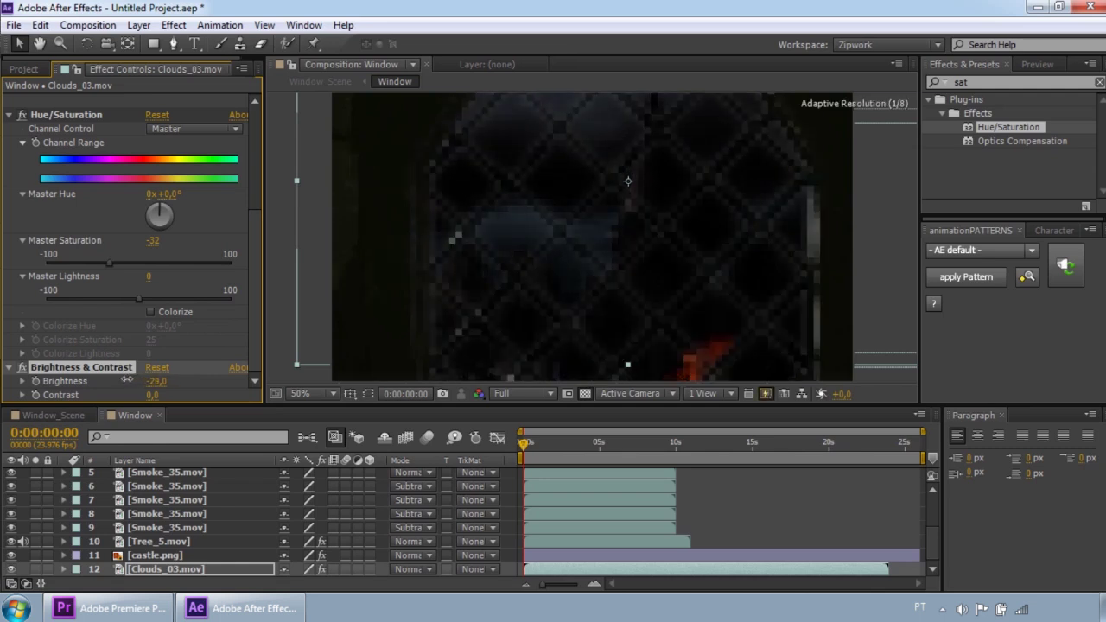
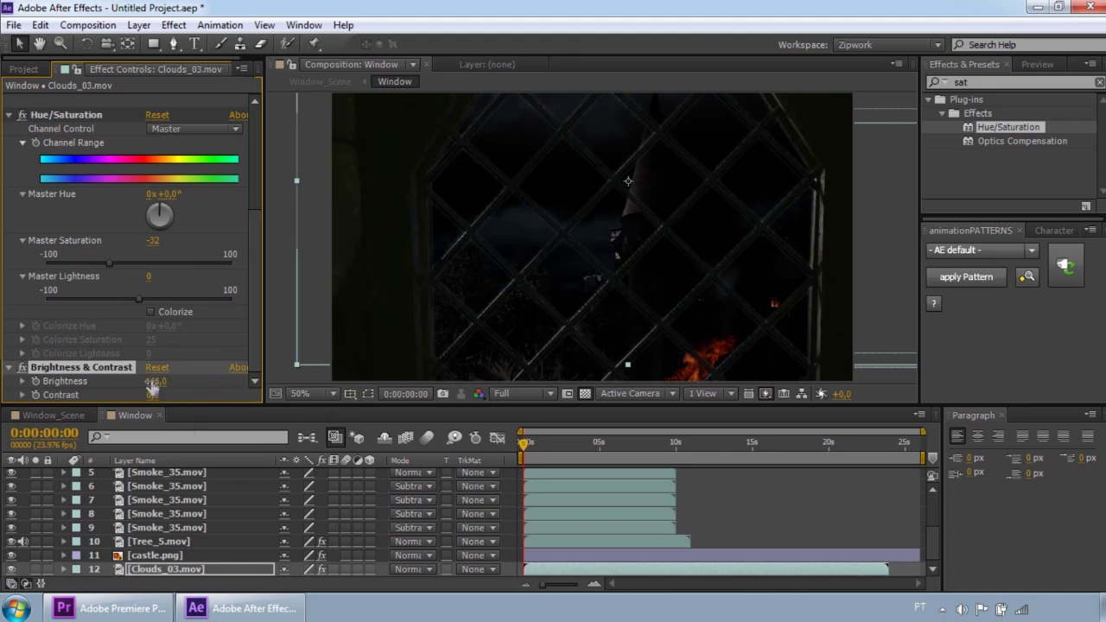
{"action": "left_click_drag", "start_coordinate": [152, 388], "coordinate": [161, 381]}
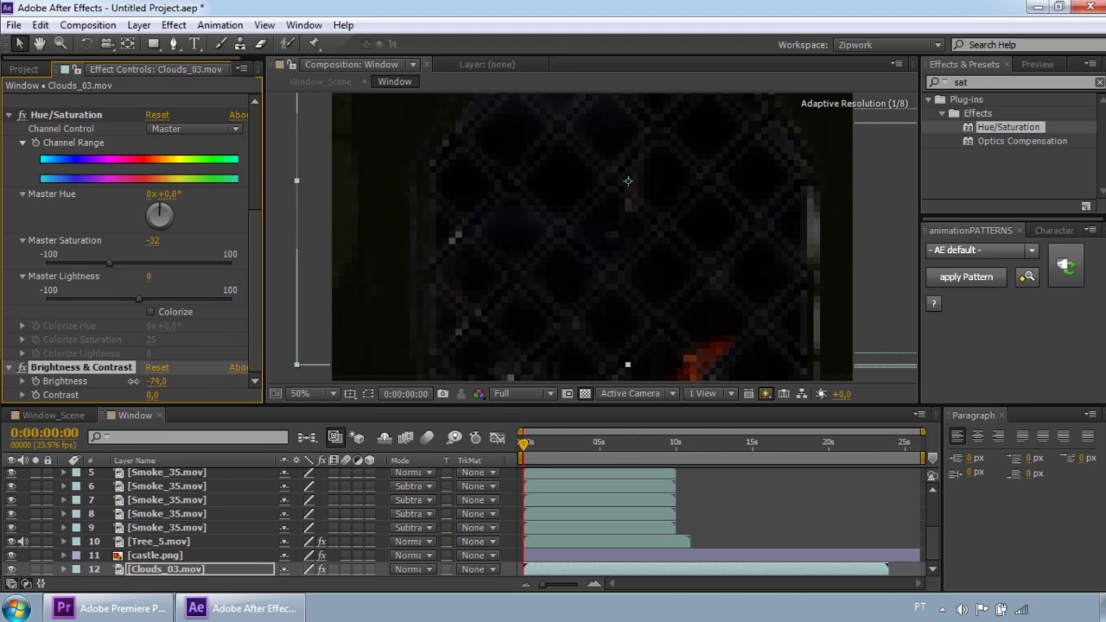
{"action": "left_click_drag", "start_coordinate": [116, 381], "coordinate": [140, 381]}
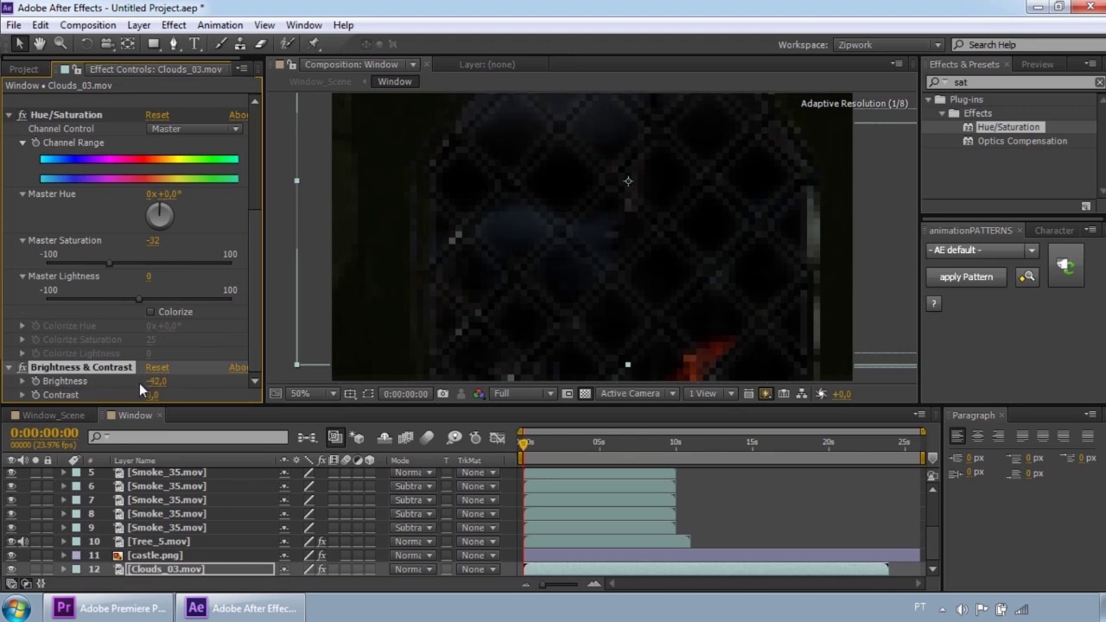
Step: Preview the darkened clouds from the first frame and set the Window composition's preview resolution to Half
{"action": "key", "text": "space"}
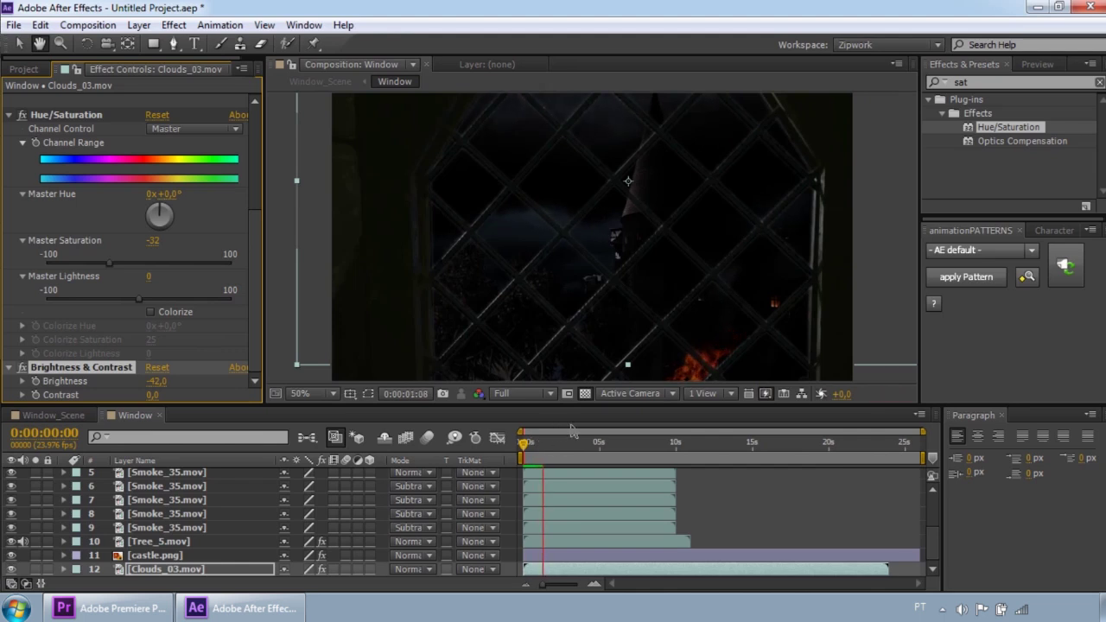
{"action": "left_click_drag", "start_coordinate": [553, 442], "coordinate": [501, 441]}
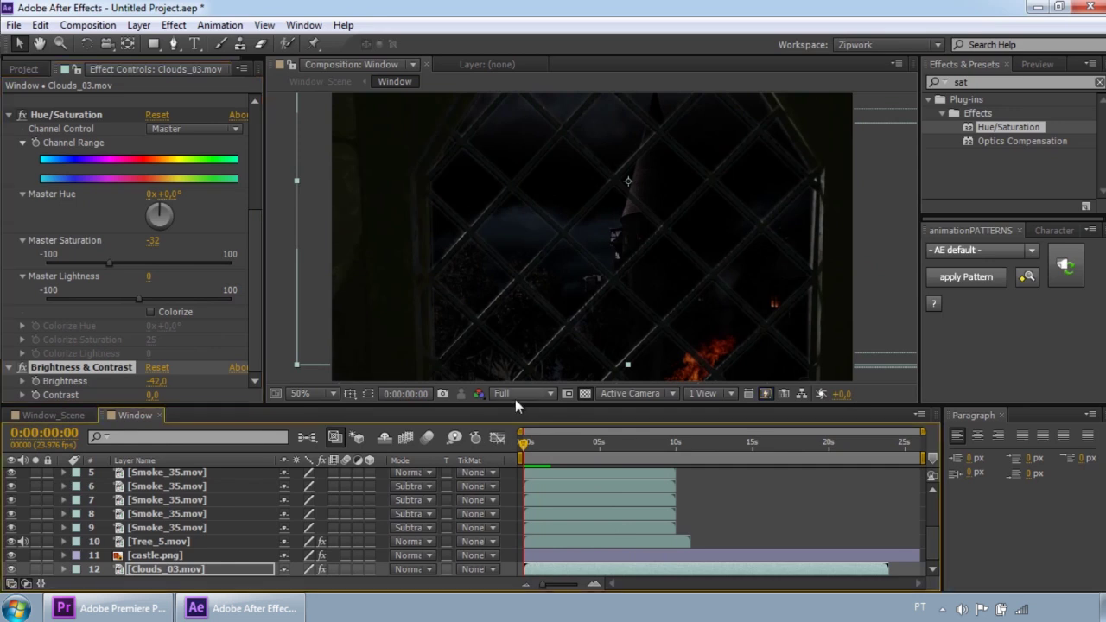
{"action": "left_click", "coordinate": [517, 394]}
{"action": "left_click", "coordinate": [526, 456]}
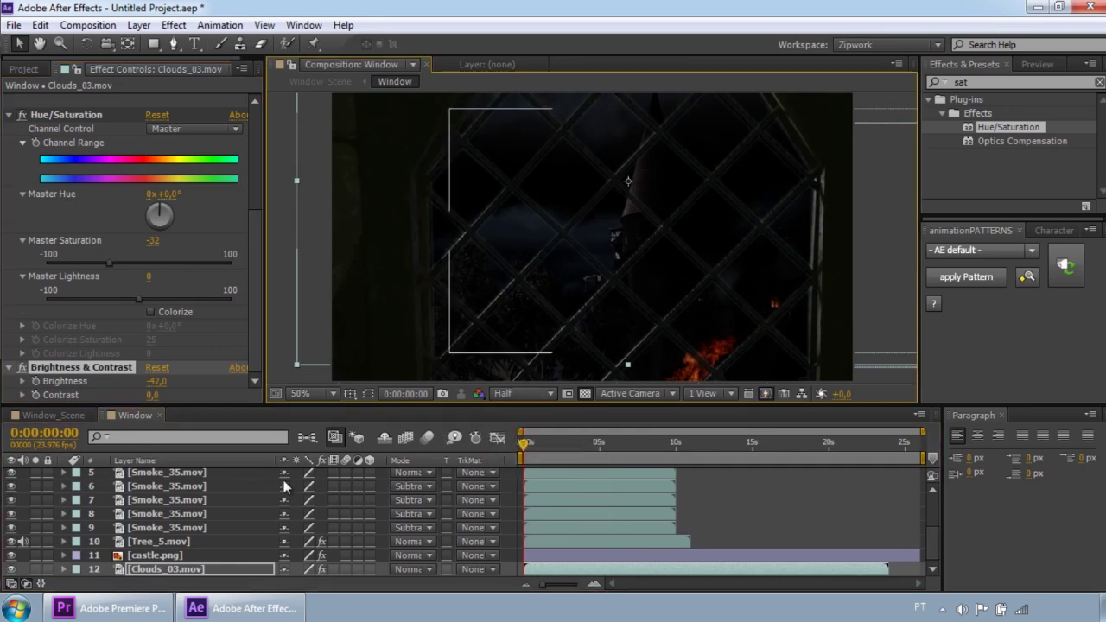
Step: Switch to the Window_Scene composition and preview the window shot from about 22:20
{"action": "left_click", "coordinate": [57, 416]}
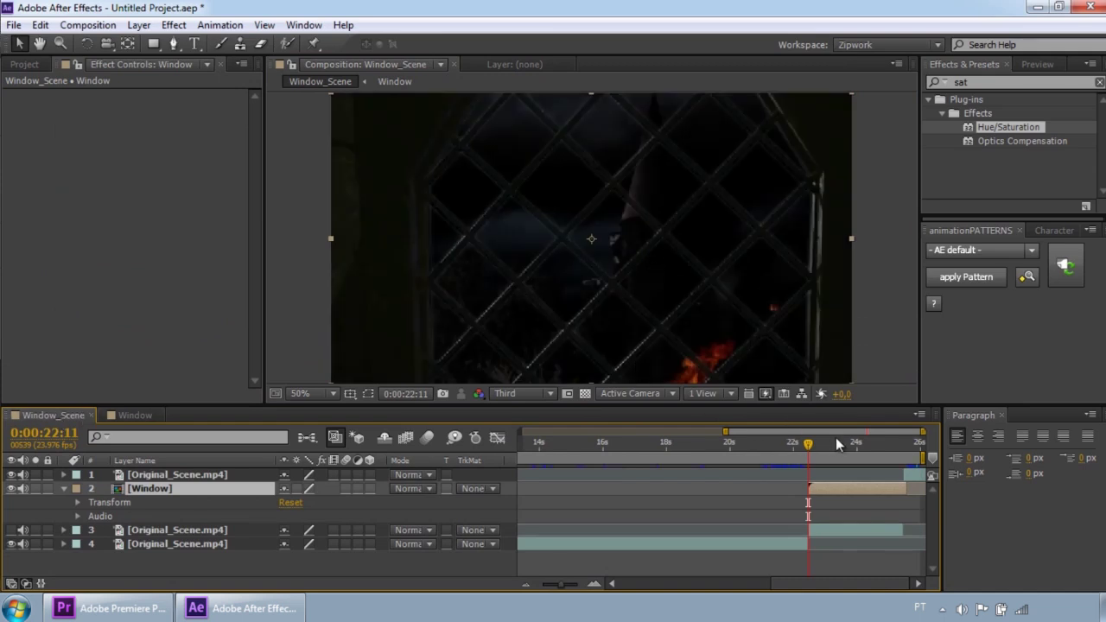
{"action": "mouse_move", "coordinate": [806, 453]}
{"action": "left_mouse_down"}
{"action": "mouse_move", "coordinate": [787, 450]}
{"action": "mouse_move", "coordinate": [821, 452]}
{"action": "left_mouse_up"}
{"action": "key", "text": "h"}
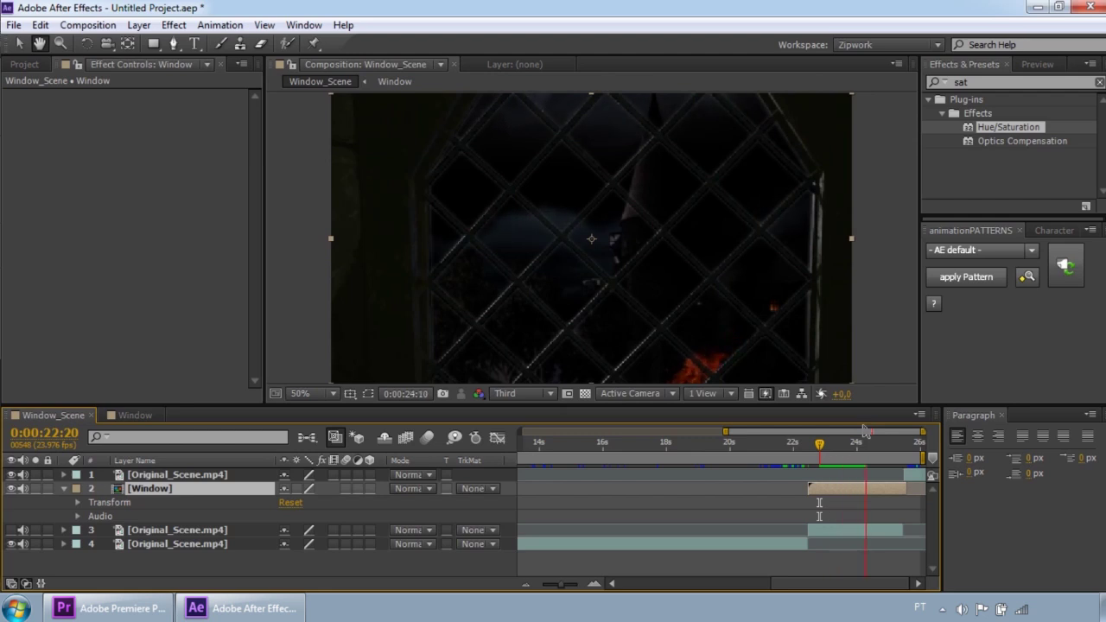
{"action": "key", "text": "v"}
Step: Preview the earlier Original_Scene.mp4 shots from 10:08 and 2:00, stopping at 4:22 to compare their darkness and colour
{"action": "left_click_drag", "start_coordinate": [907, 443], "coordinate": [510, 436]}
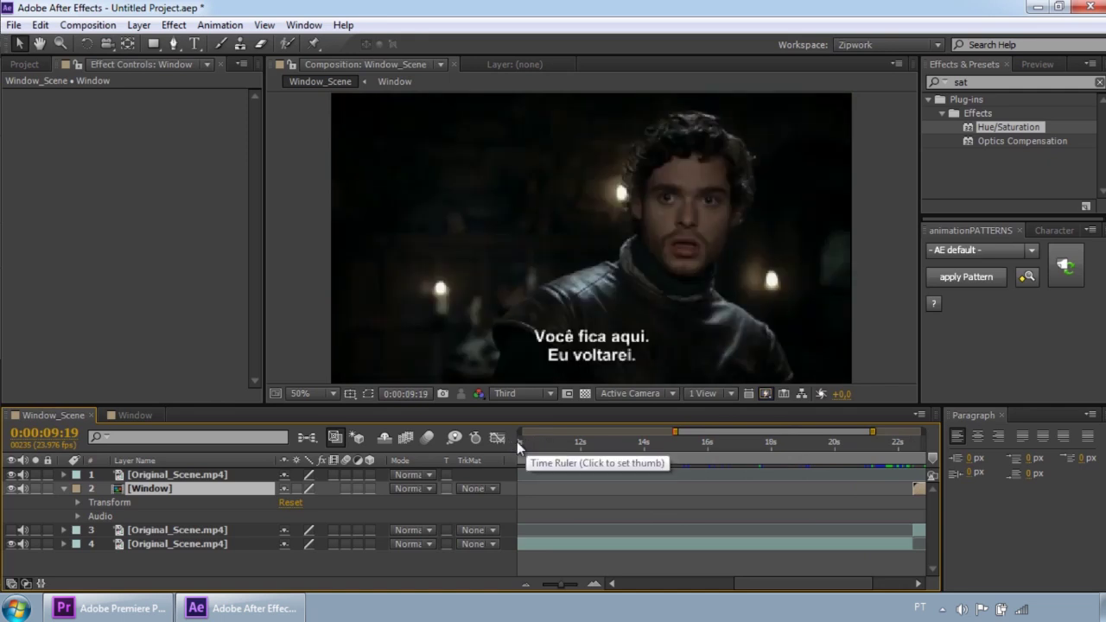
{"action": "left_click", "coordinate": [526, 443]}
{"action": "key", "text": "space"}
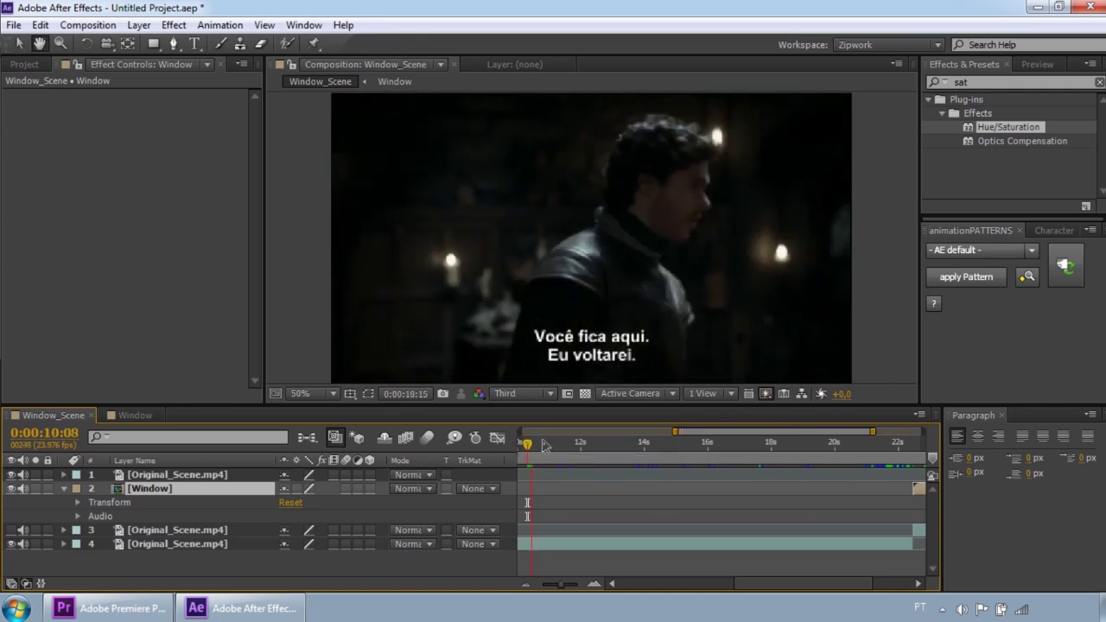
{"action": "left_click_drag", "start_coordinate": [676, 432], "coordinate": [520, 431]}
{"action": "left_click_drag", "start_coordinate": [713, 444], "coordinate": [556, 443]}
{"action": "key", "text": "space"}
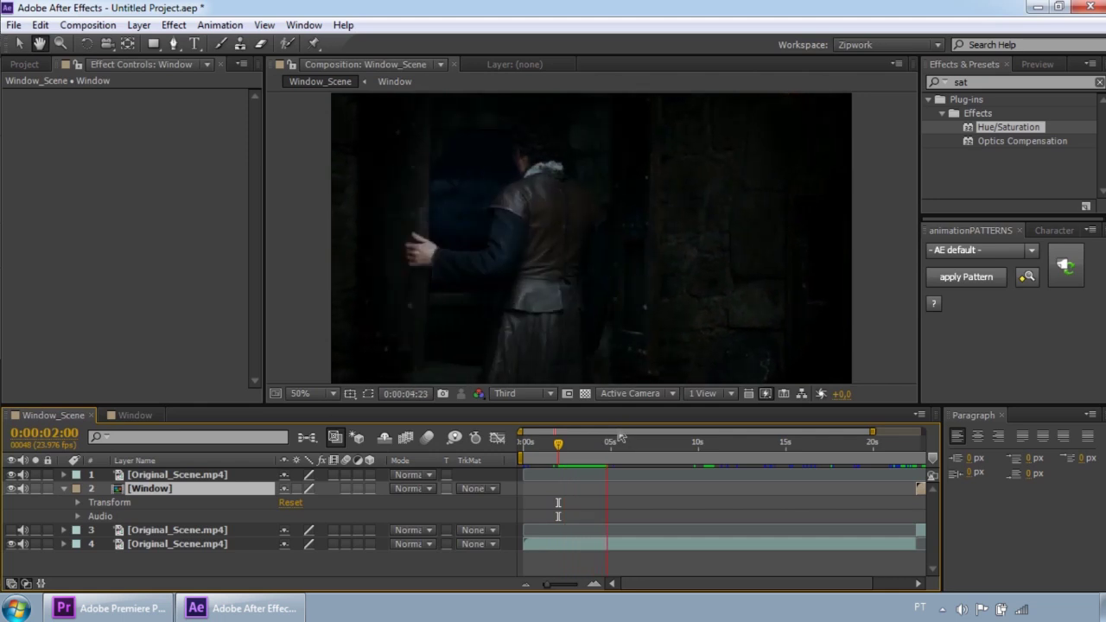
{"action": "left_click", "coordinate": [619, 438]}
{"action": "left_click_drag", "start_coordinate": [619, 439], "coordinate": [610, 441]}
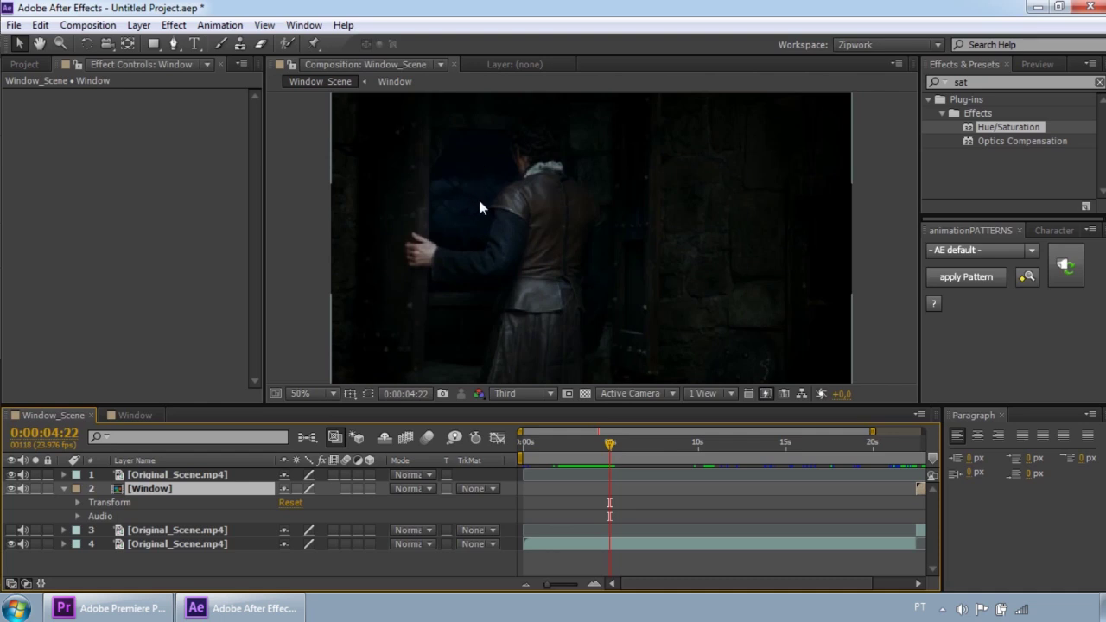
Step: Preview the cut from the woman's close-up into the window shot, starting at 21:02
{"action": "left_click_drag", "start_coordinate": [610, 445], "coordinate": [870, 460]}
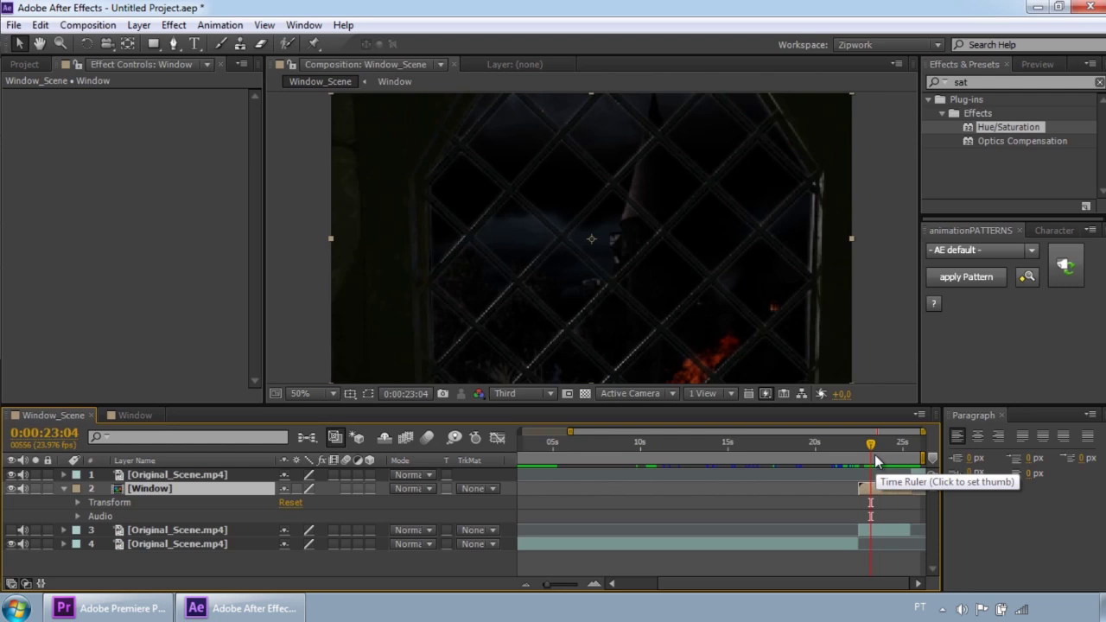
{"action": "left_click_drag", "start_coordinate": [870, 443], "coordinate": [834, 445]}
{"action": "key", "text": "space"}
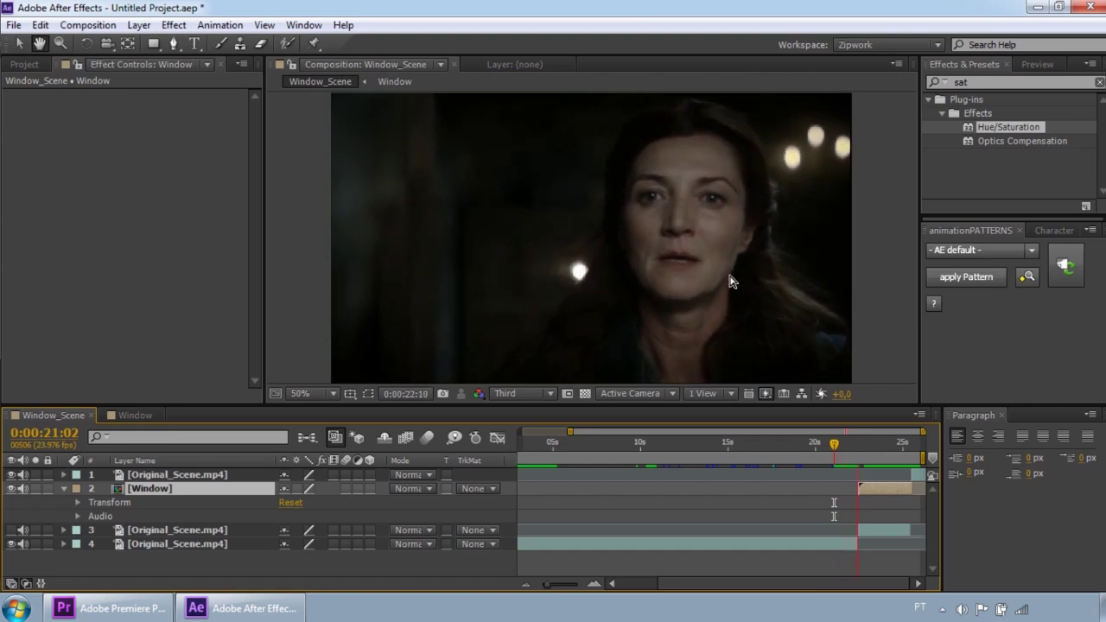
{"action": "key", "text": "space"}
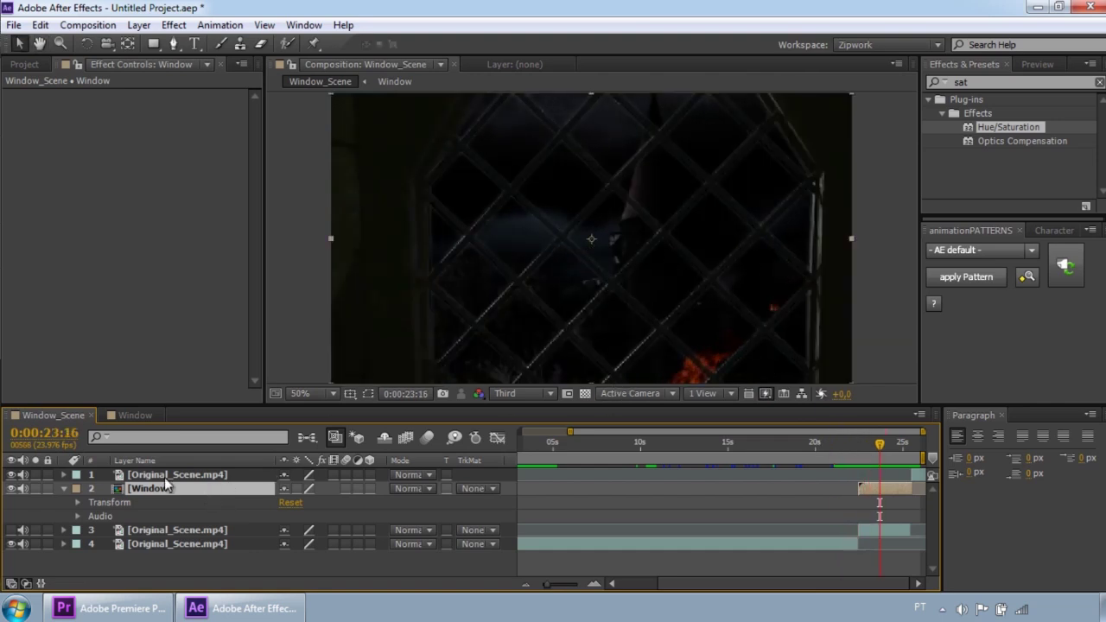
Step: Return to the Window composition and apply a Curves effect to the Window.png layer
{"action": "left_click", "coordinate": [133, 415]}
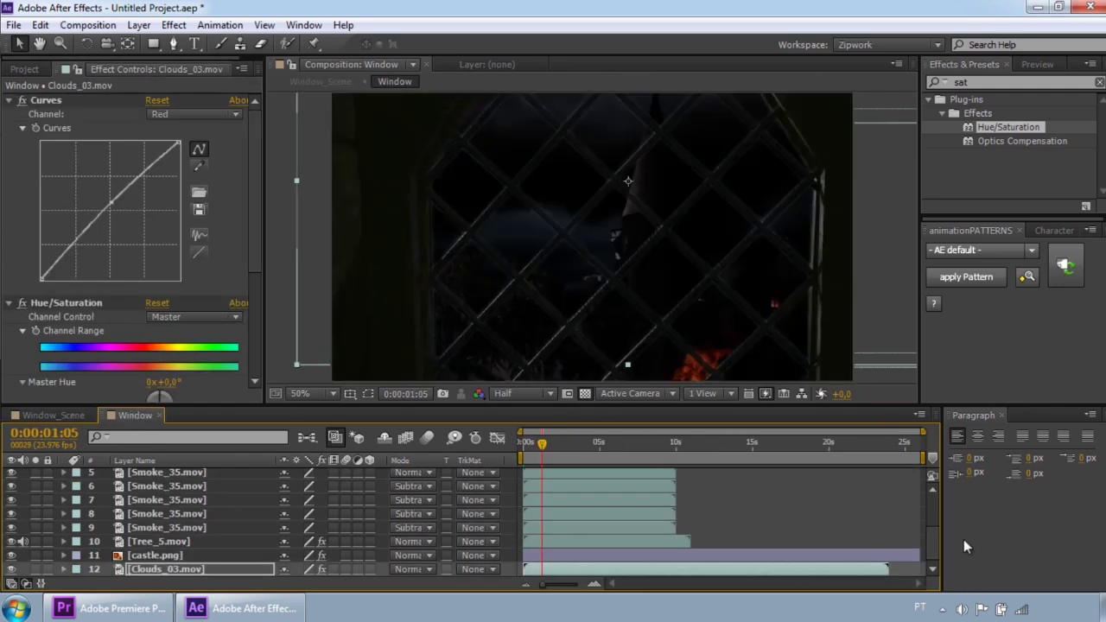
{"action": "left_click_drag", "start_coordinate": [931, 532], "coordinate": [933, 489]}
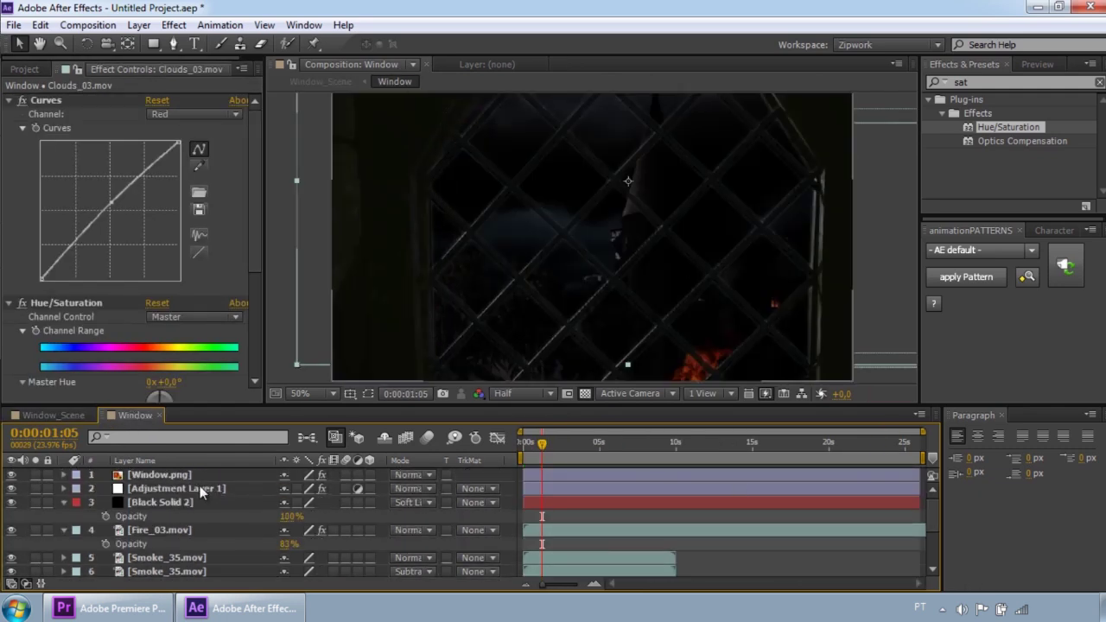
{"action": "left_click", "coordinate": [167, 475]}
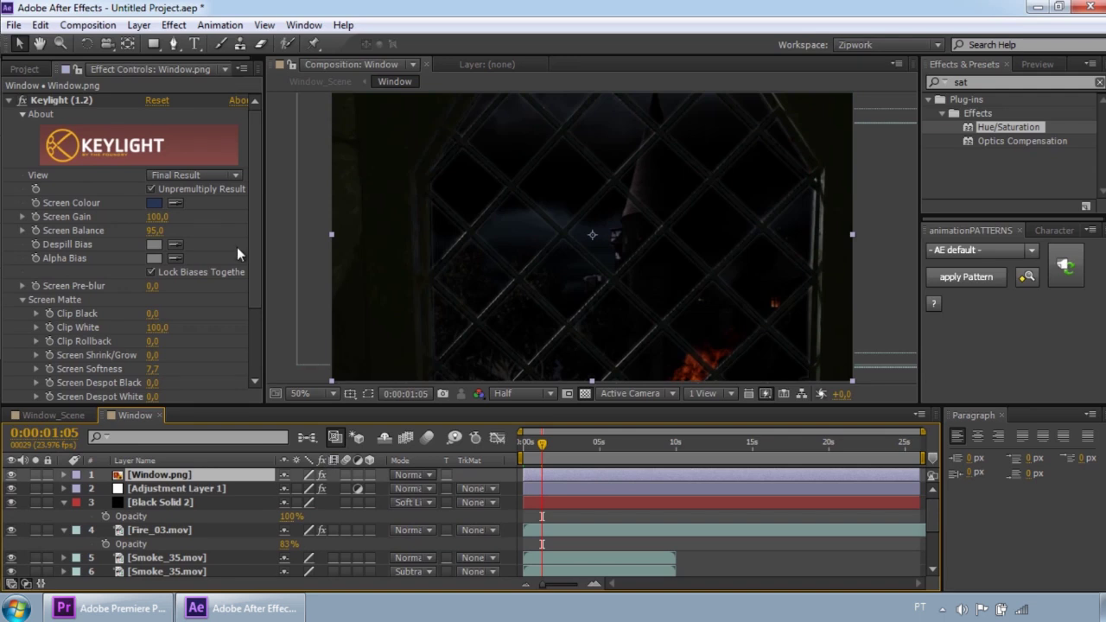
{"action": "left_click", "coordinate": [10, 101]}
{"action": "left_click", "coordinate": [138, 25]}
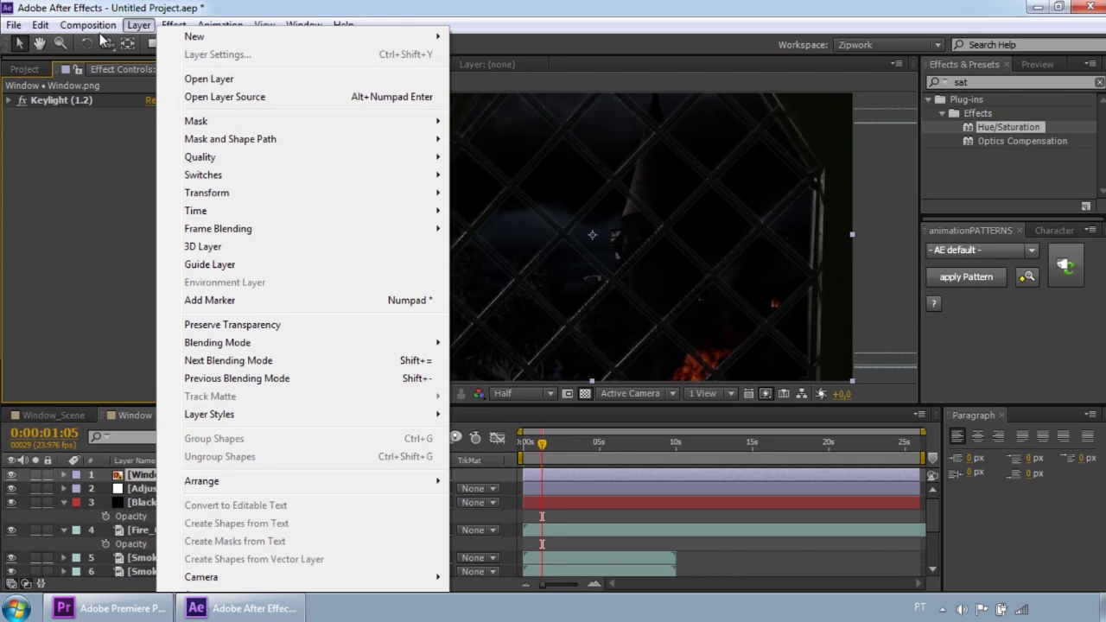
{"action": "left_click", "coordinate": [173, 26]}
{"action": "mouse_move", "coordinate": [281, 176]}
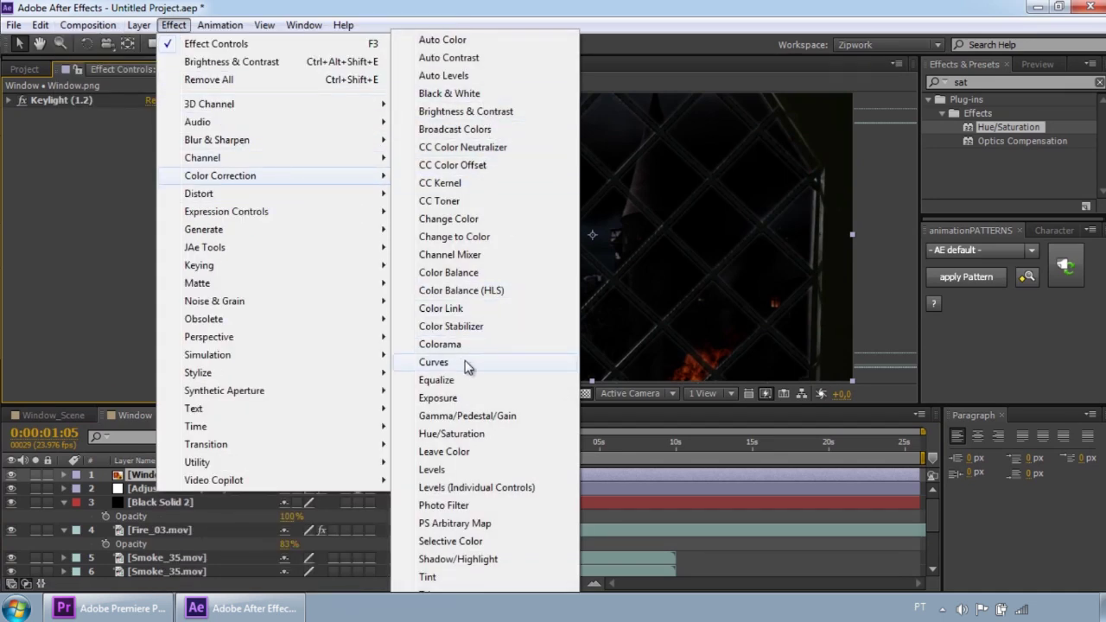
{"action": "left_click", "coordinate": [441, 365]}
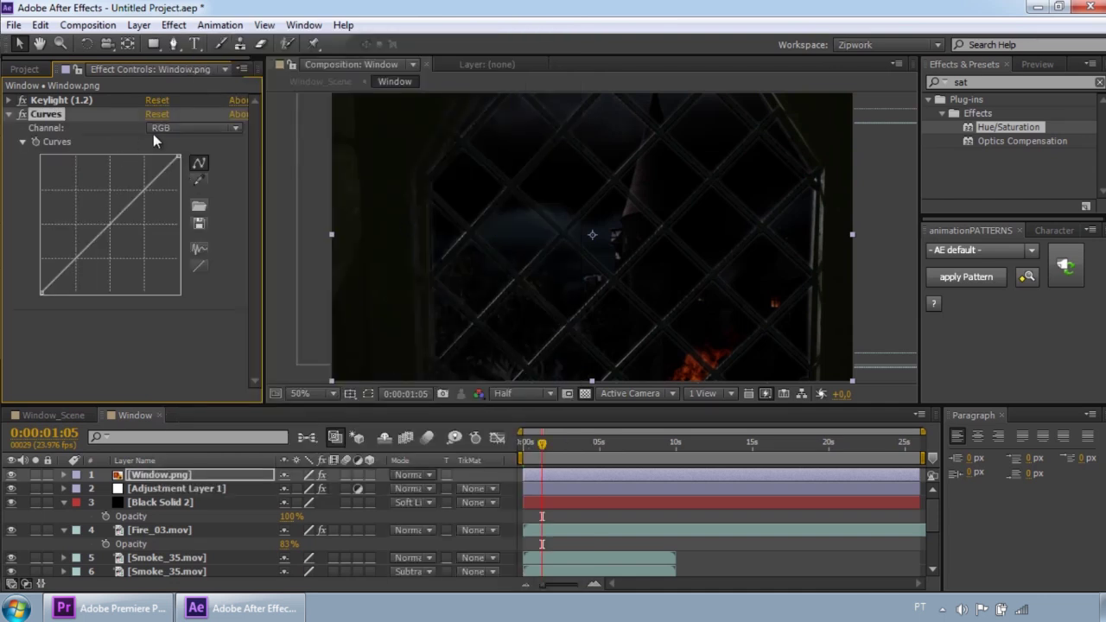
Step: In Window.png's Curves, slightly lower the middle of the Green curve and raise the middle of the Blue curve
{"action": "left_click", "coordinate": [158, 129]}
{"action": "left_click", "coordinate": [194, 182]}
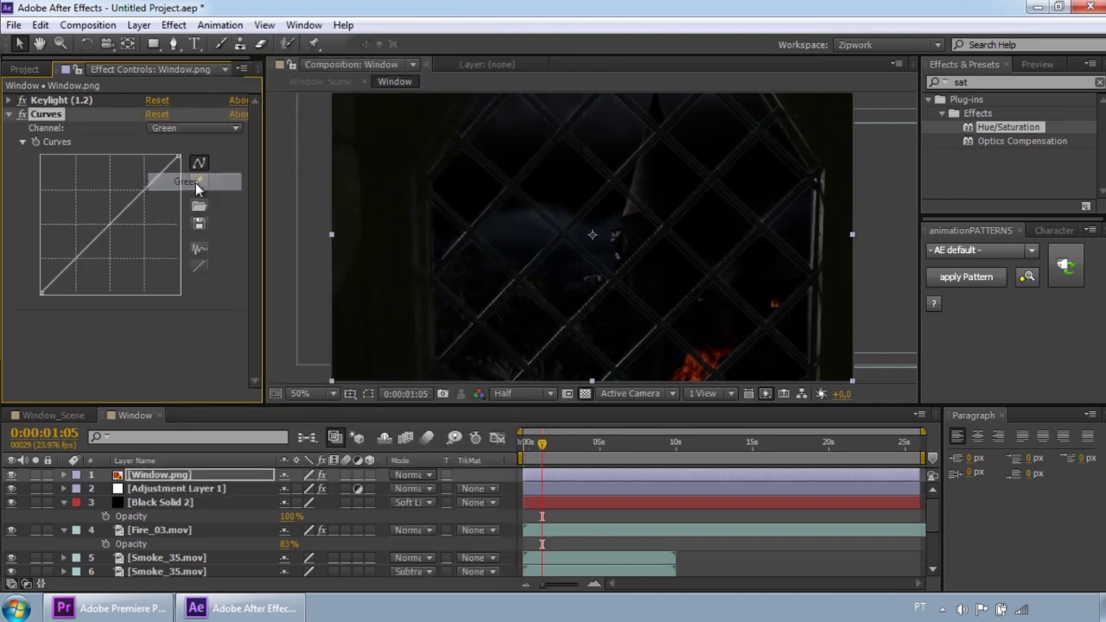
{"action": "mouse_move", "coordinate": [113, 224]}
{"action": "left_mouse_down"}
{"action": "mouse_move", "coordinate": [124, 234]}
{"action": "mouse_move", "coordinate": [115, 223]}
{"action": "left_mouse_up"}
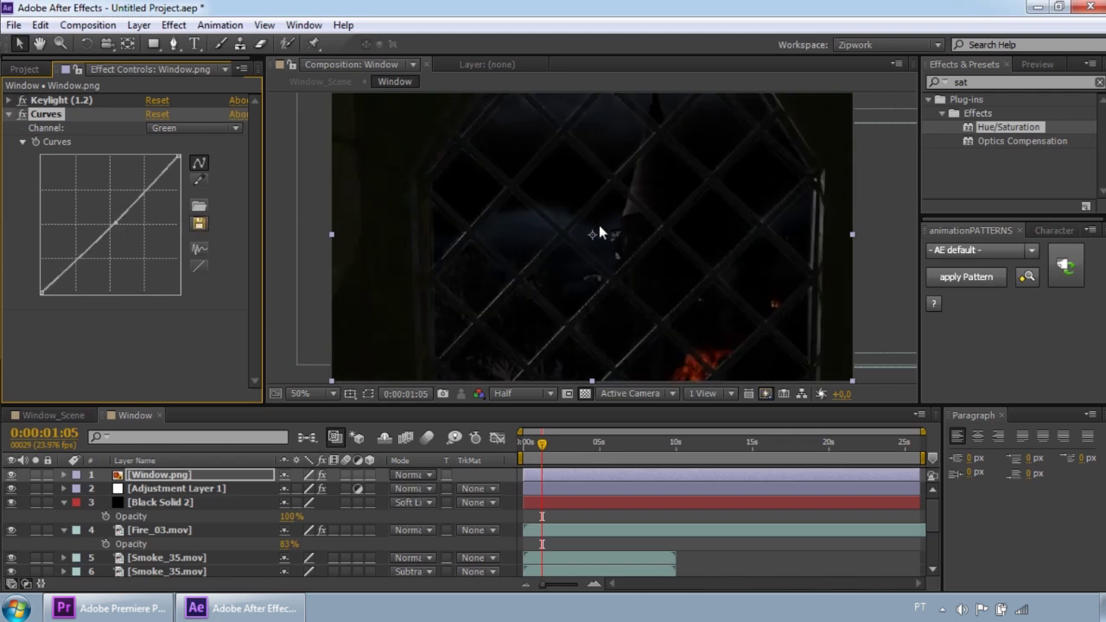
{"action": "left_click", "coordinate": [189, 131]}
{"action": "left_click", "coordinate": [192, 201]}
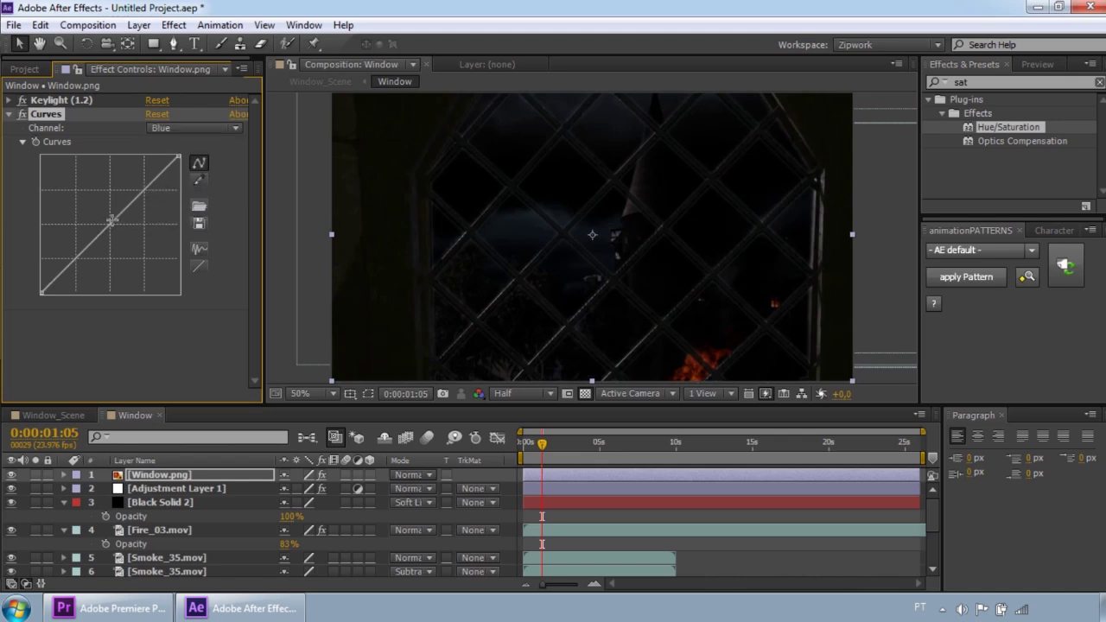
{"action": "left_click_drag", "start_coordinate": [111, 221], "coordinate": [108, 218]}
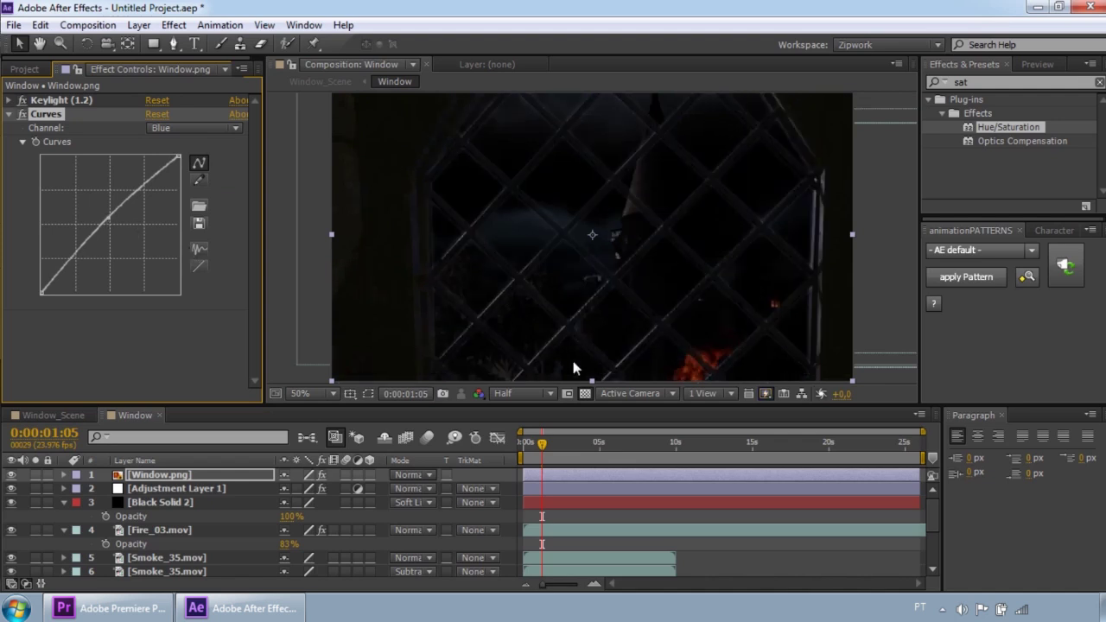
Step: Add a new 1280 x 720 px solid in saturated blue (#030DE3) to the Window composition
{"action": "left_click_drag", "start_coordinate": [542, 444], "coordinate": [466, 460]}
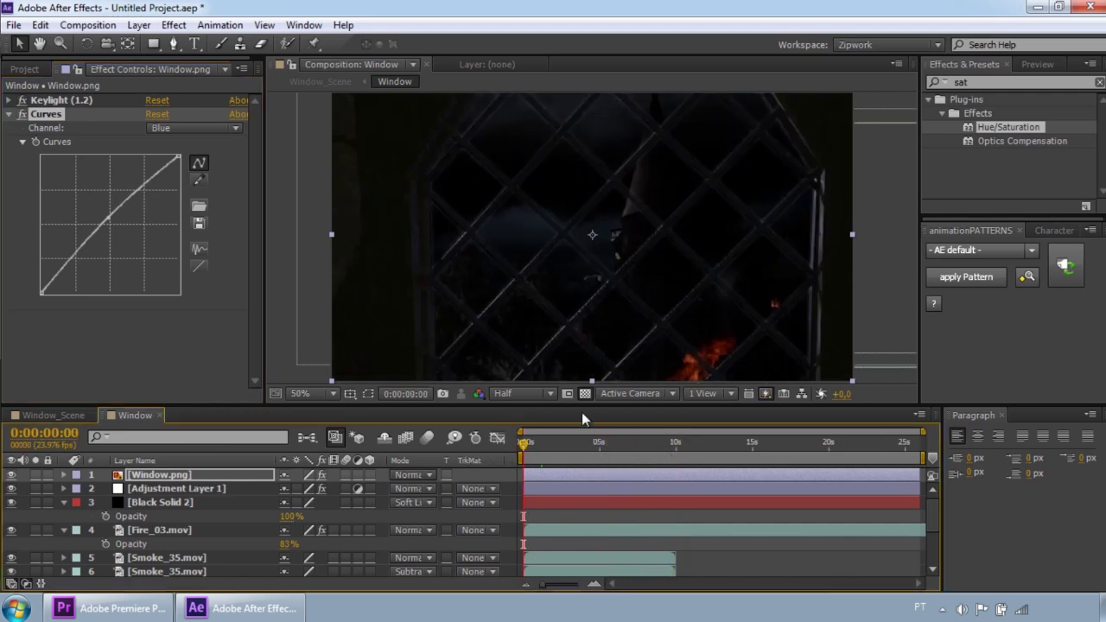
{"action": "left_click_drag", "start_coordinate": [932, 516], "coordinate": [943, 494]}
{"action": "left_click", "coordinate": [195, 489]}
{"action": "left_click", "coordinate": [194, 501]}
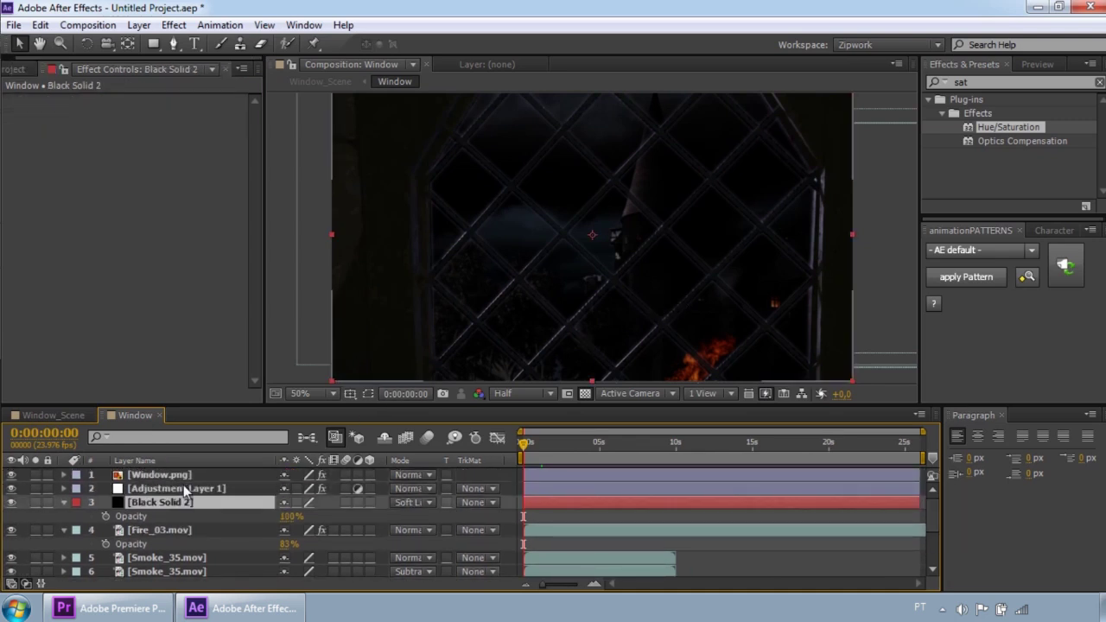
{"action": "left_click", "coordinate": [140, 25]}
{"action": "mouse_move", "coordinate": [208, 36]}
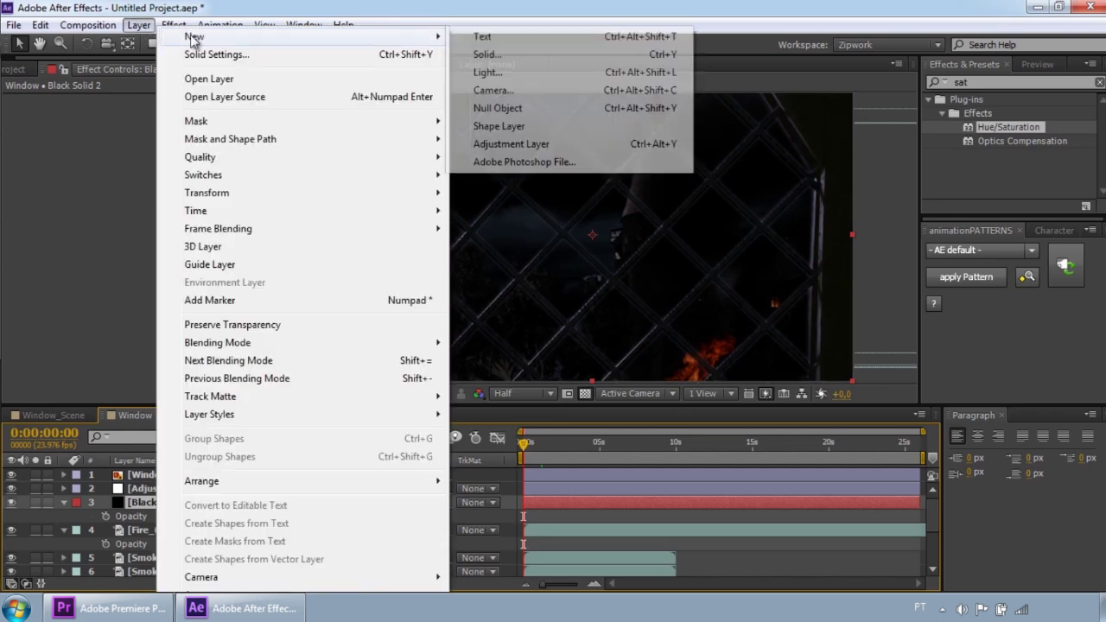
{"action": "left_click", "coordinate": [528, 59]}
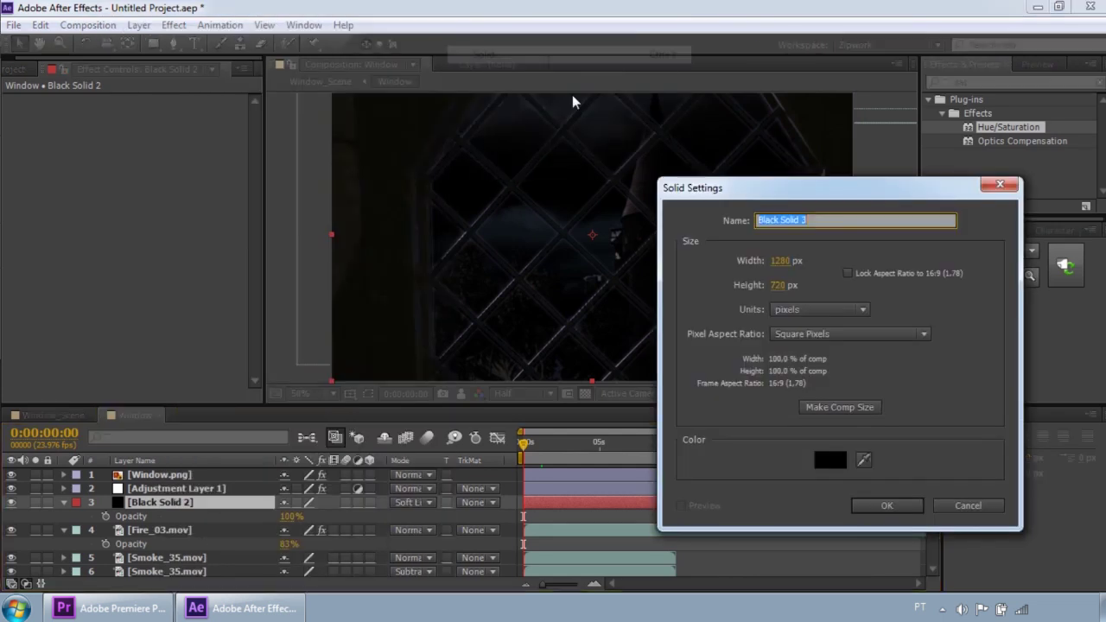
{"action": "left_click", "coordinate": [842, 462]}
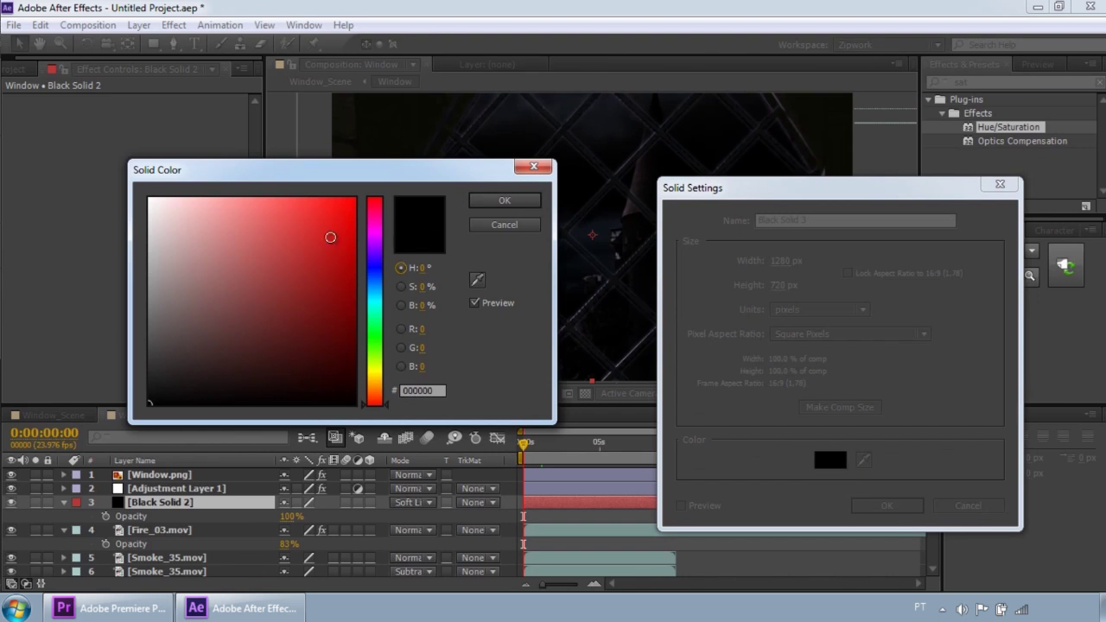
{"action": "left_click", "coordinate": [373, 269]}
{"action": "left_click_drag", "start_coordinate": [349, 271], "coordinate": [352, 222]}
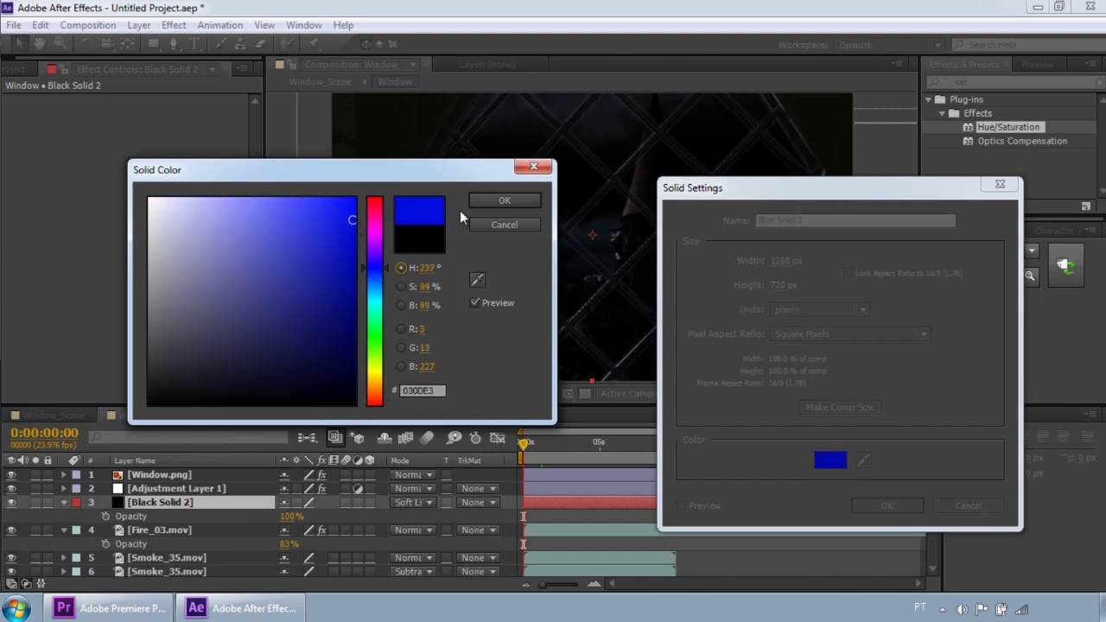
{"action": "left_click", "coordinate": [508, 201]}
{"action": "left_click", "coordinate": [881, 504]}
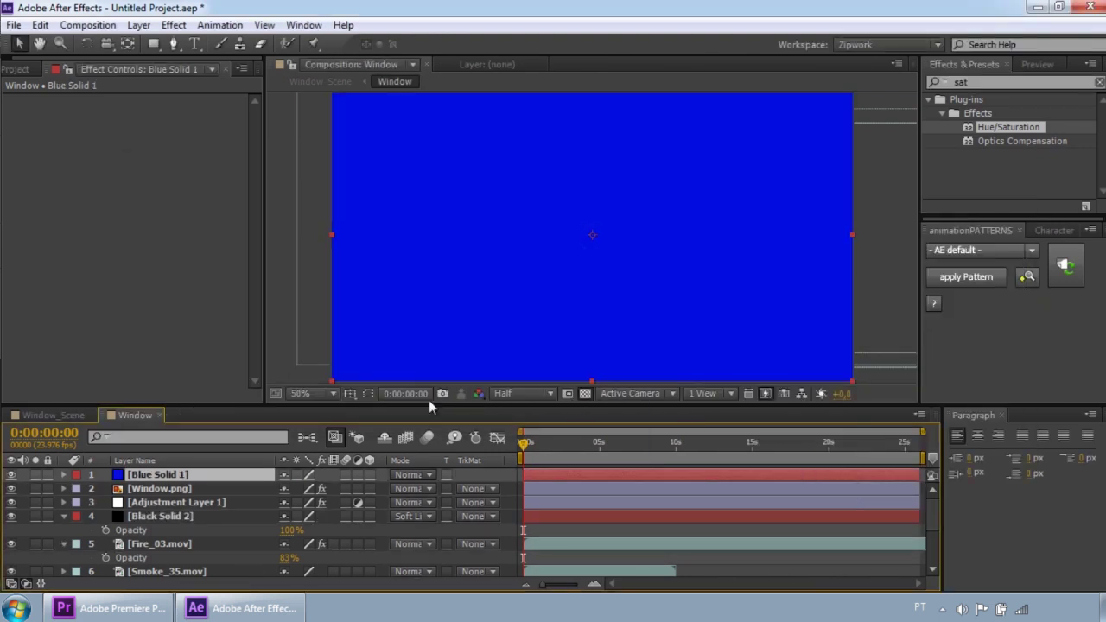
Step: Set the blue solid's blending mode to Soft Light and place the layer directly below Window.png
{"action": "left_click", "coordinate": [429, 475]}
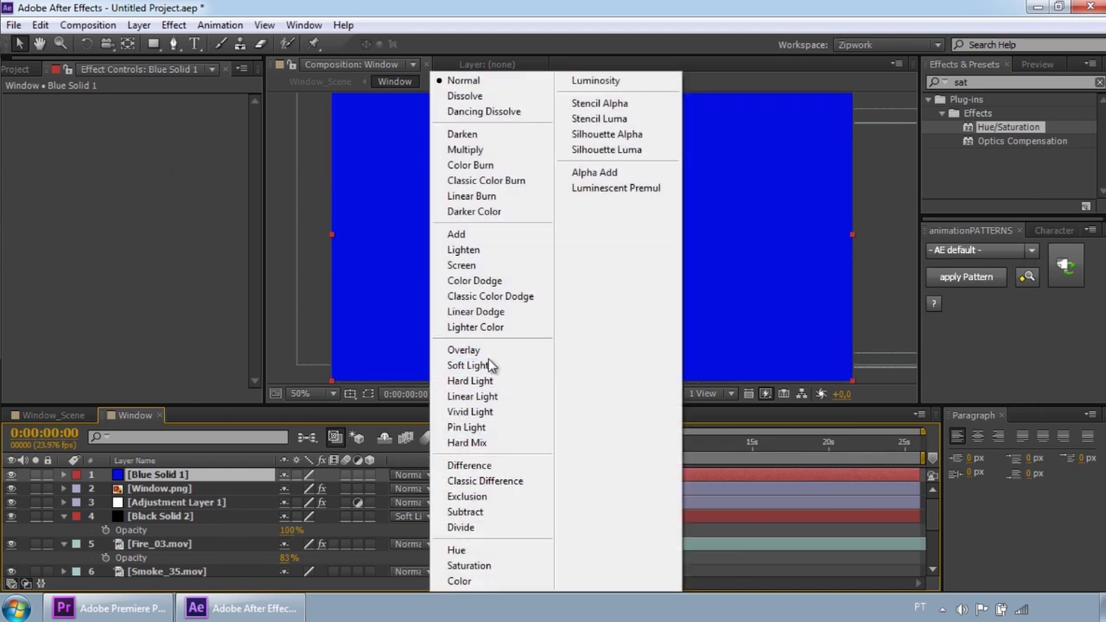
{"action": "left_click", "coordinate": [492, 366]}
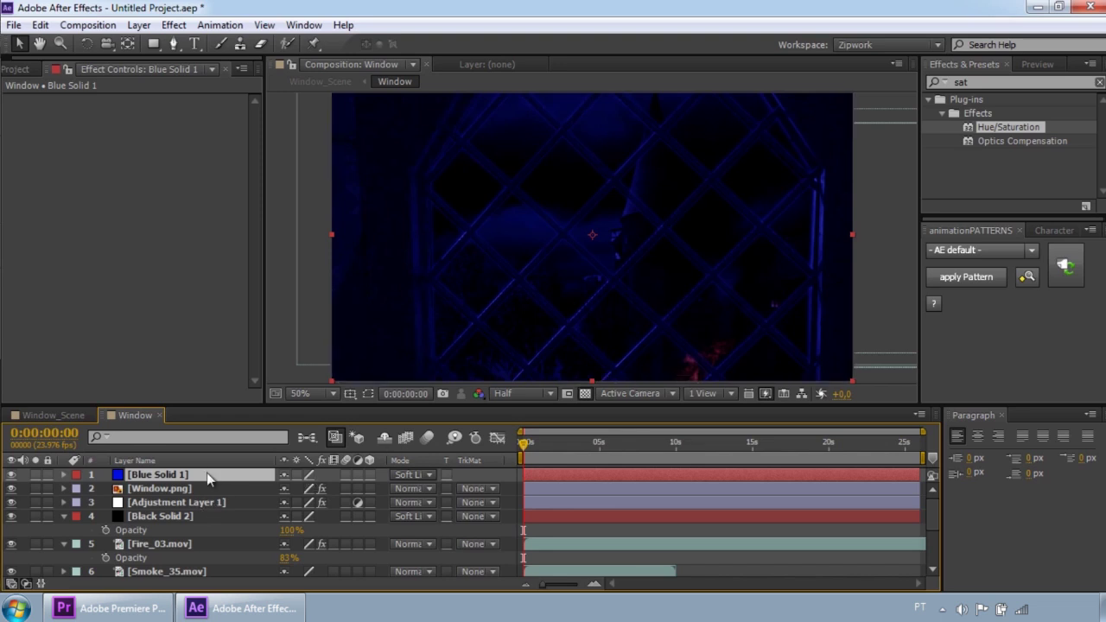
{"action": "left_click_drag", "start_coordinate": [167, 475], "coordinate": [166, 496]}
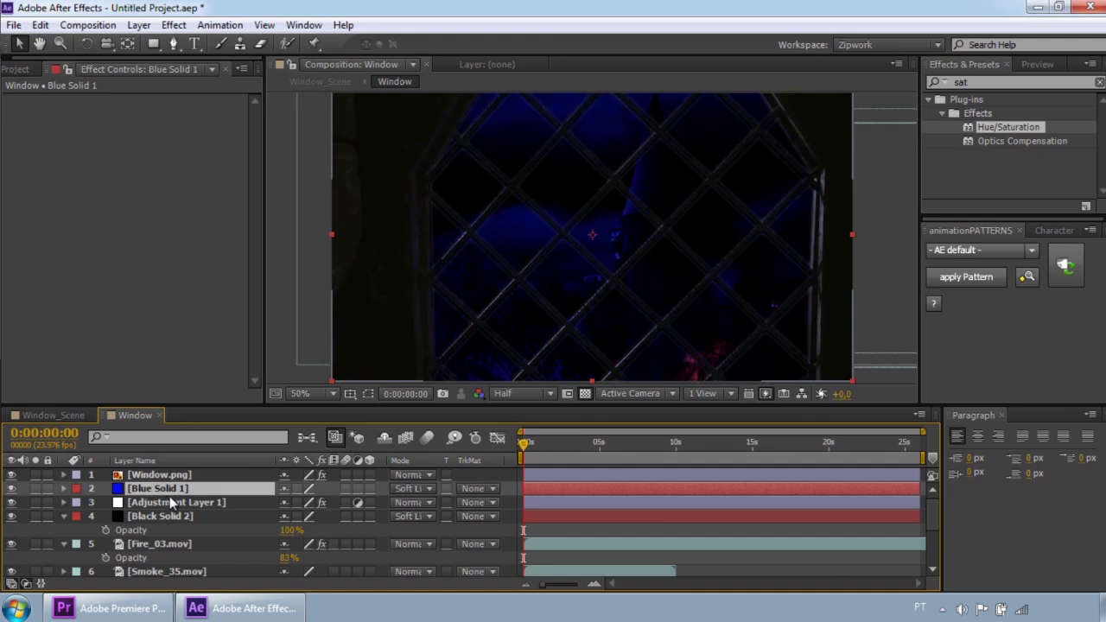
Step: Lower the blue solid's opacity to 24% and check its tint by hiding and showing the layer
{"action": "key", "text": "t"}
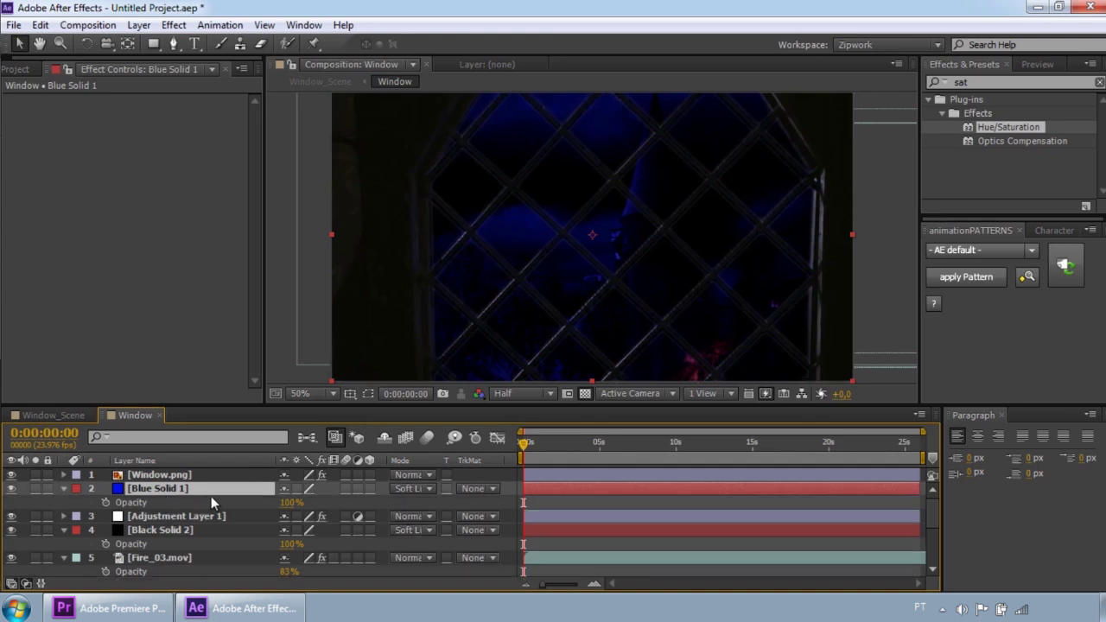
{"action": "left_click_drag", "start_coordinate": [291, 503], "coordinate": [216, 504]}
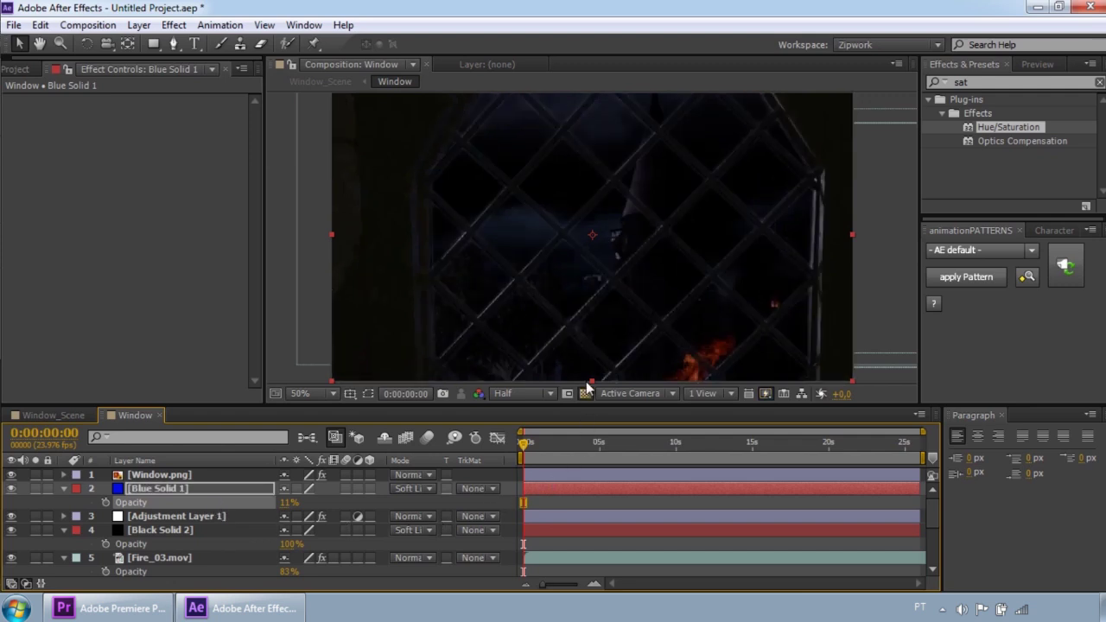
{"action": "left_click_drag", "start_coordinate": [282, 504], "coordinate": [299, 503]}
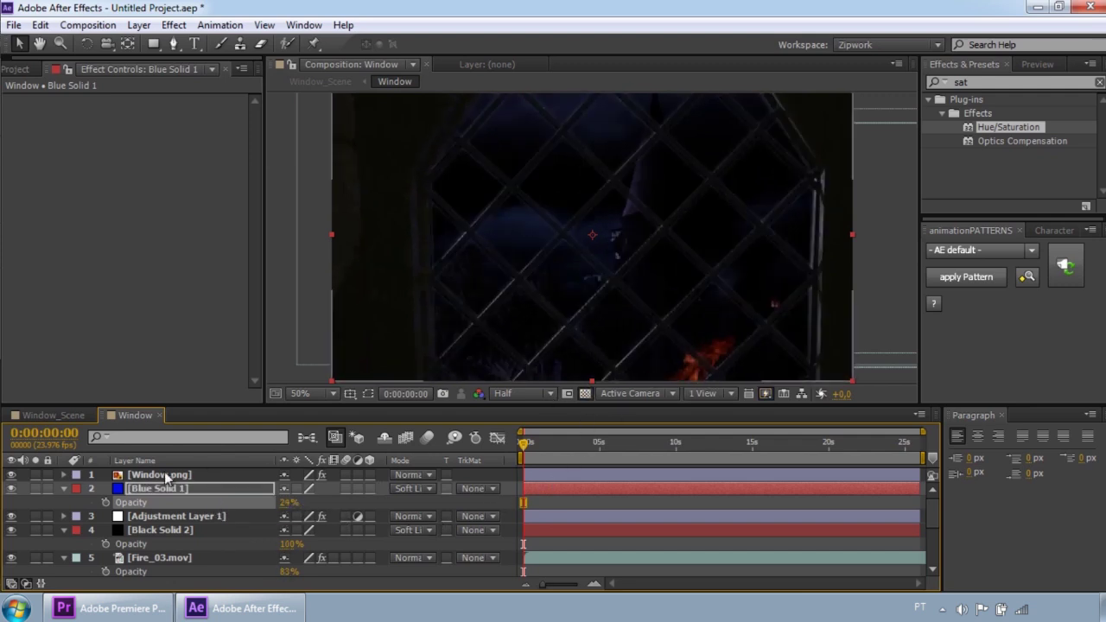
{"action": "left_click", "coordinate": [11, 489]}
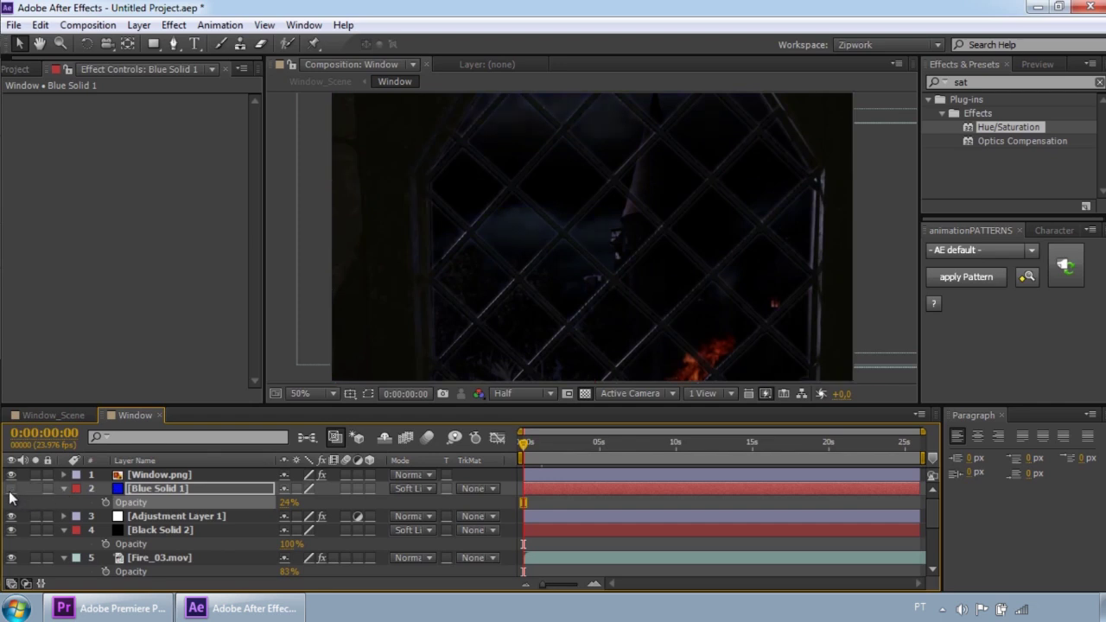
{"action": "left_click", "coordinate": [11, 491]}
Step: Scrub through the Window composition and preview it from the start
{"action": "left_click_drag", "start_coordinate": [527, 443], "coordinate": [661, 445]}
{"action": "key", "text": "Home"}
{"action": "key", "text": "space"}
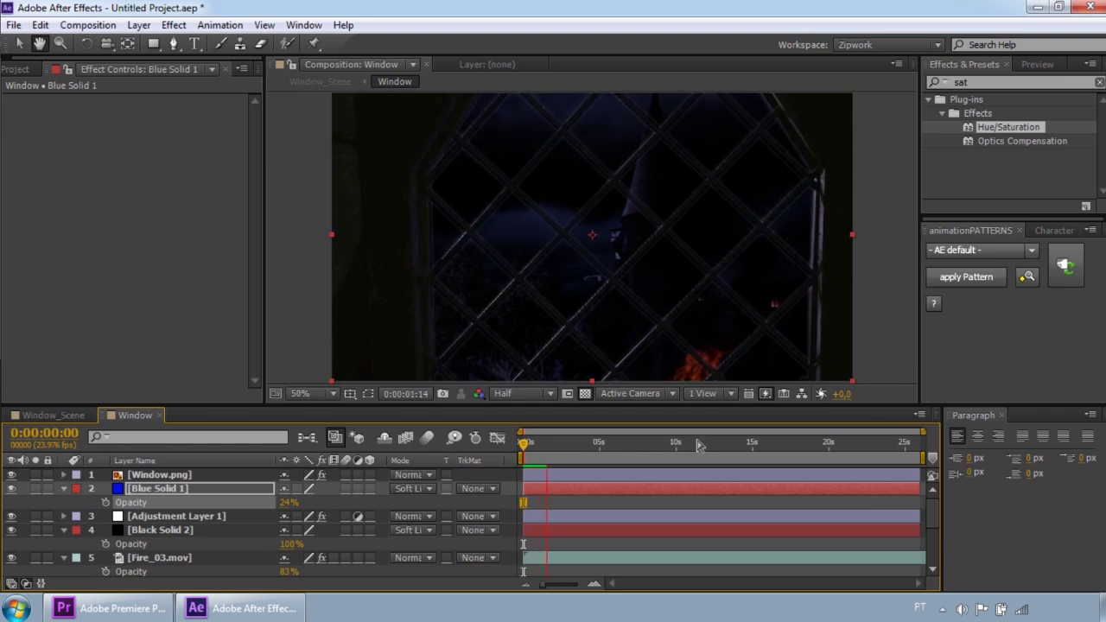
{"action": "key", "text": "space"}
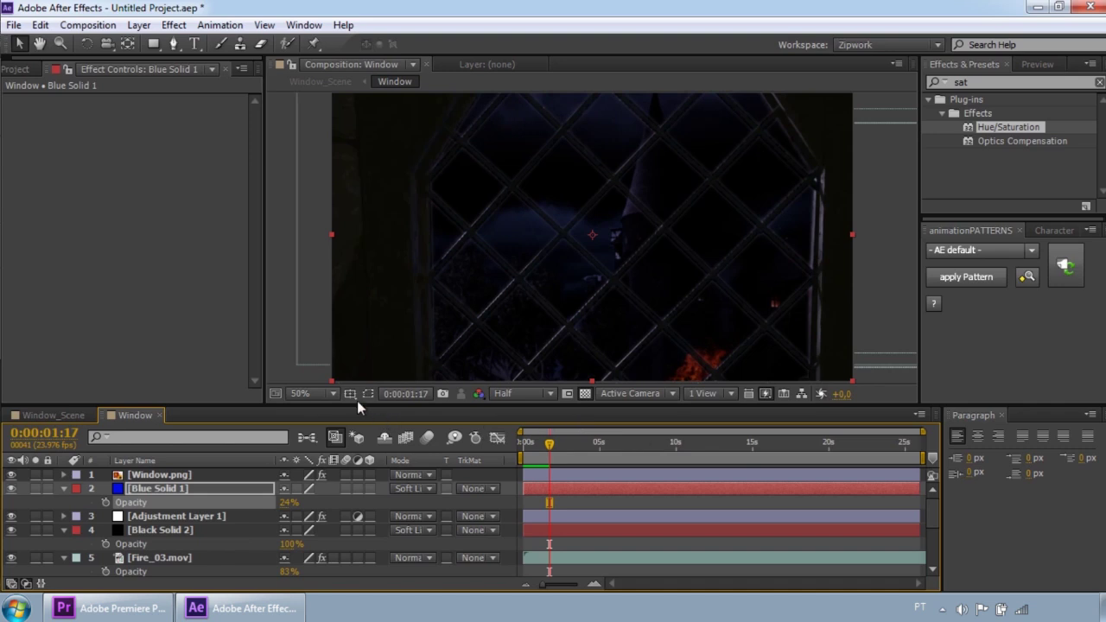
Step: In Window_Scene, show the hidden Original_Scene.mp4 layer and toggle the Window layer's visibility at 24:07 to compare both shots
{"action": "left_click", "coordinate": [51, 416]}
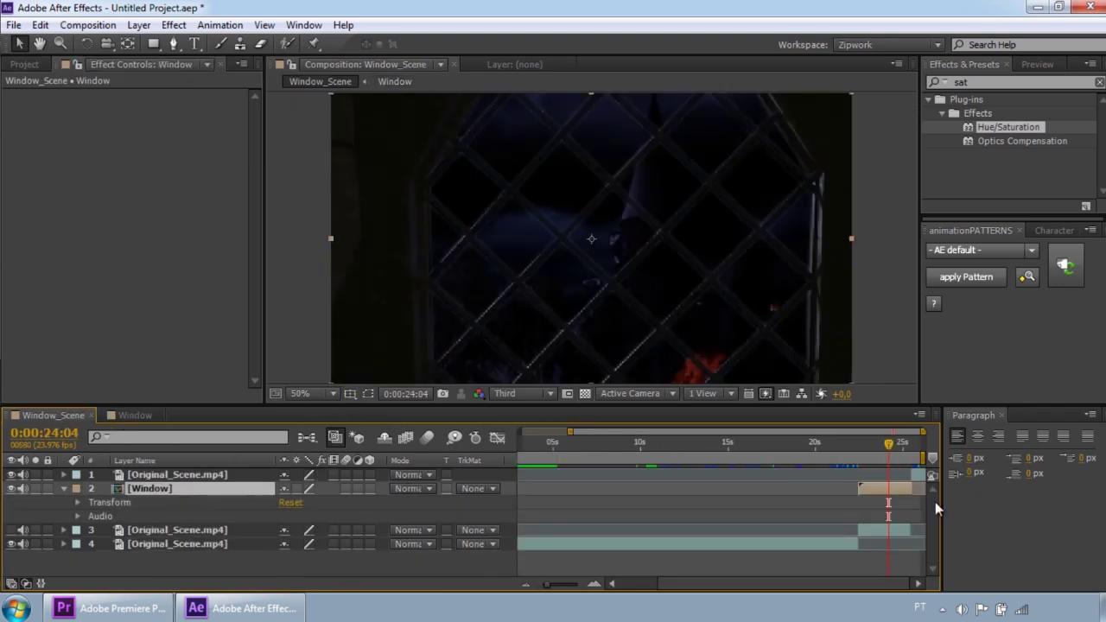
{"action": "left_click_drag", "start_coordinate": [893, 458], "coordinate": [858, 445]}
{"action": "key", "text": "space"}
{"action": "left_click", "coordinate": [12, 529]}
{"action": "left_click", "coordinate": [11, 489]}
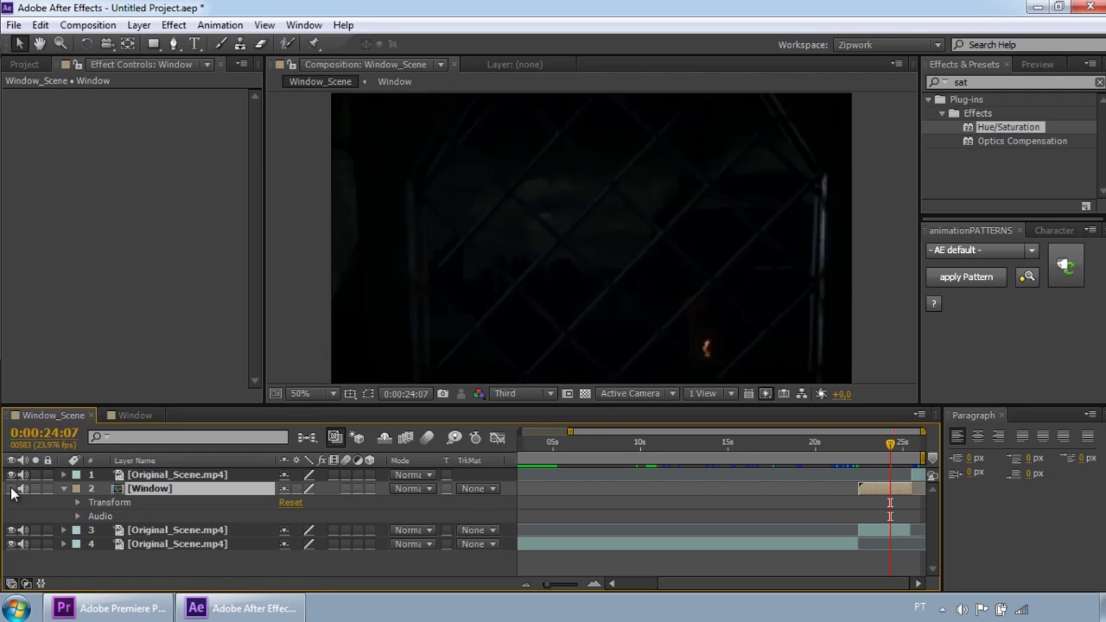
{"action": "left_click", "coordinate": [12, 489]}
{"action": "left_click", "coordinate": [11, 489]}
{"action": "left_click", "coordinate": [11, 490]}
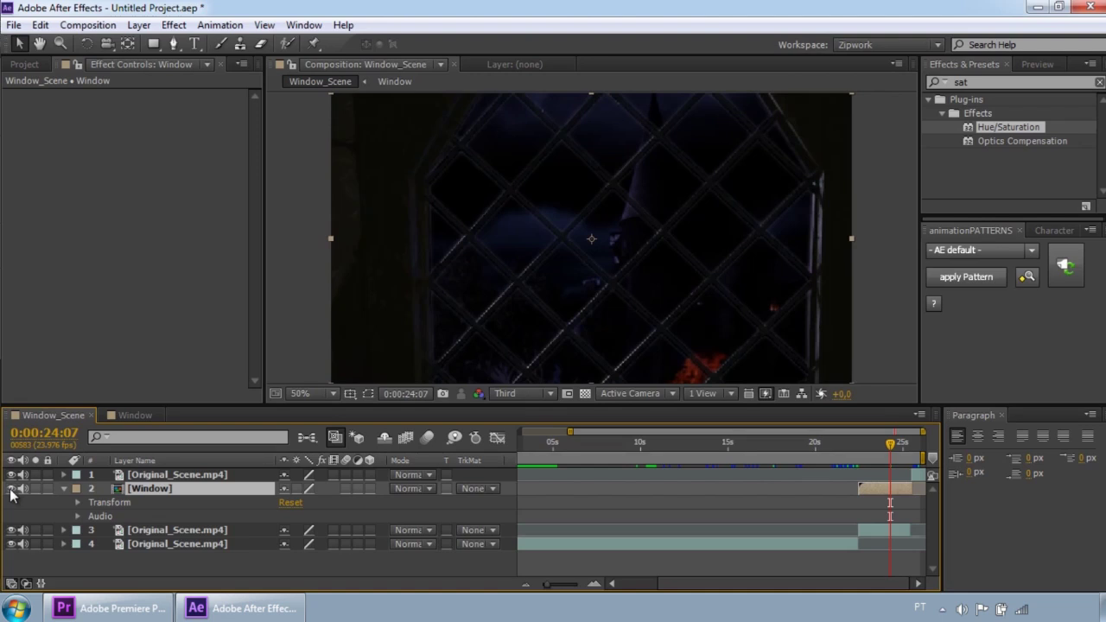
{"action": "left_click", "coordinate": [11, 489]}
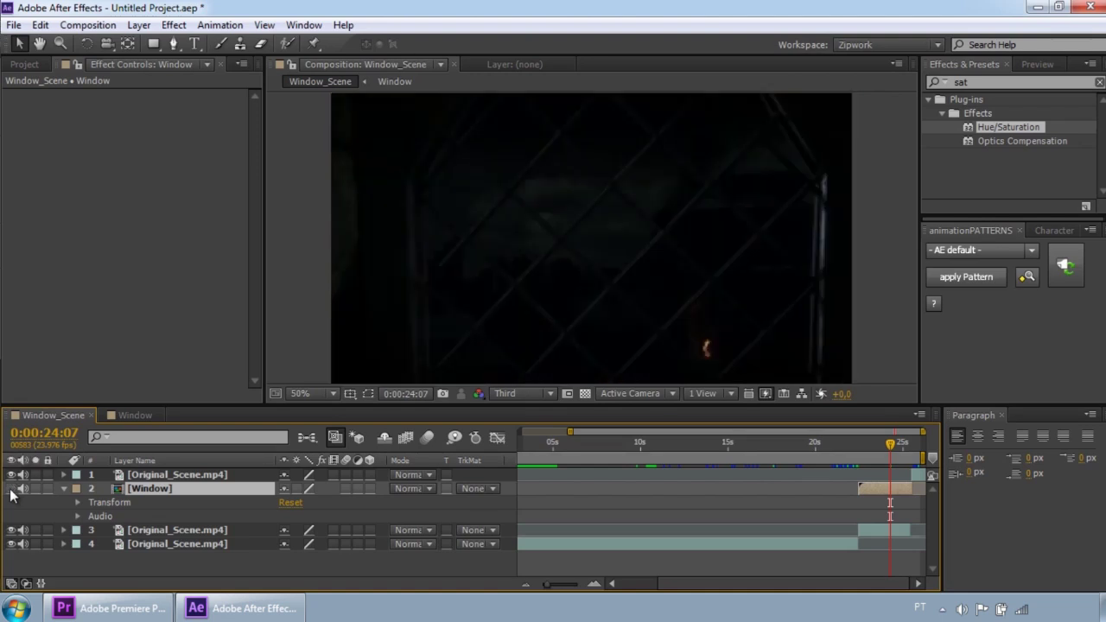
{"action": "left_click", "coordinate": [11, 490]}
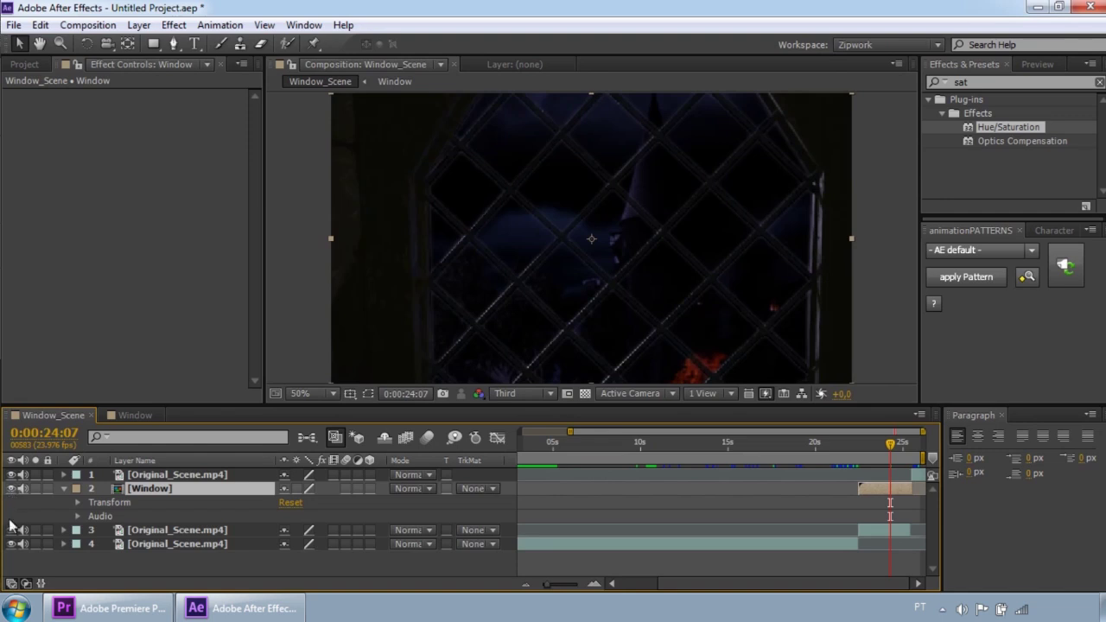
Step: In the Window composition, move Black Solid 2 above Window.png, set its opacity to 81% and preview the darker shot
{"action": "double_click", "coordinate": [155, 490]}
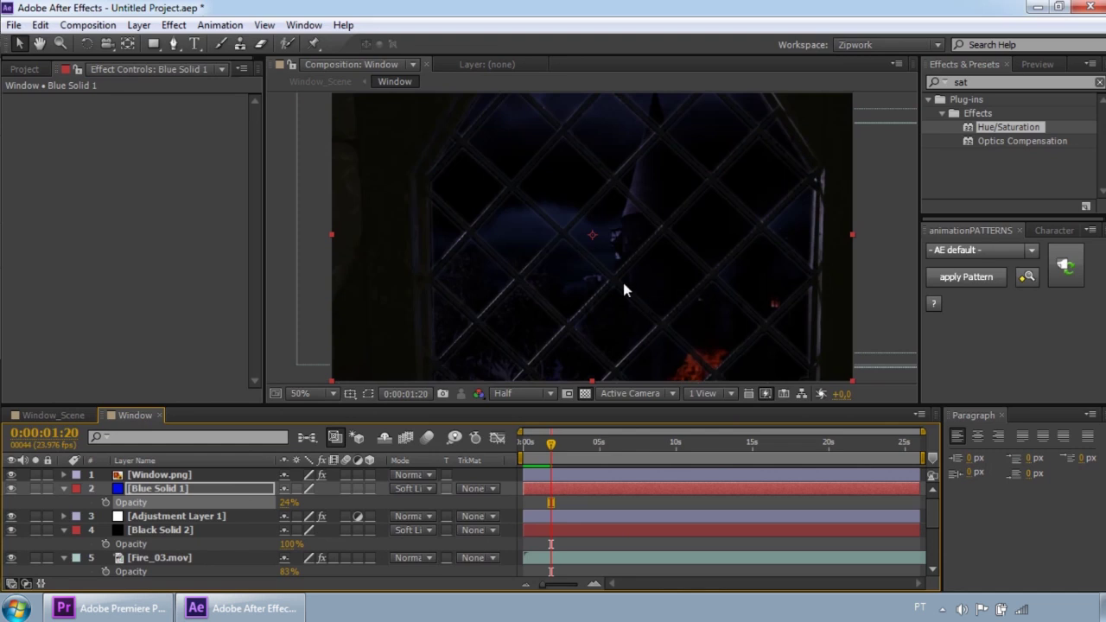
{"action": "left_click", "coordinate": [610, 286]}
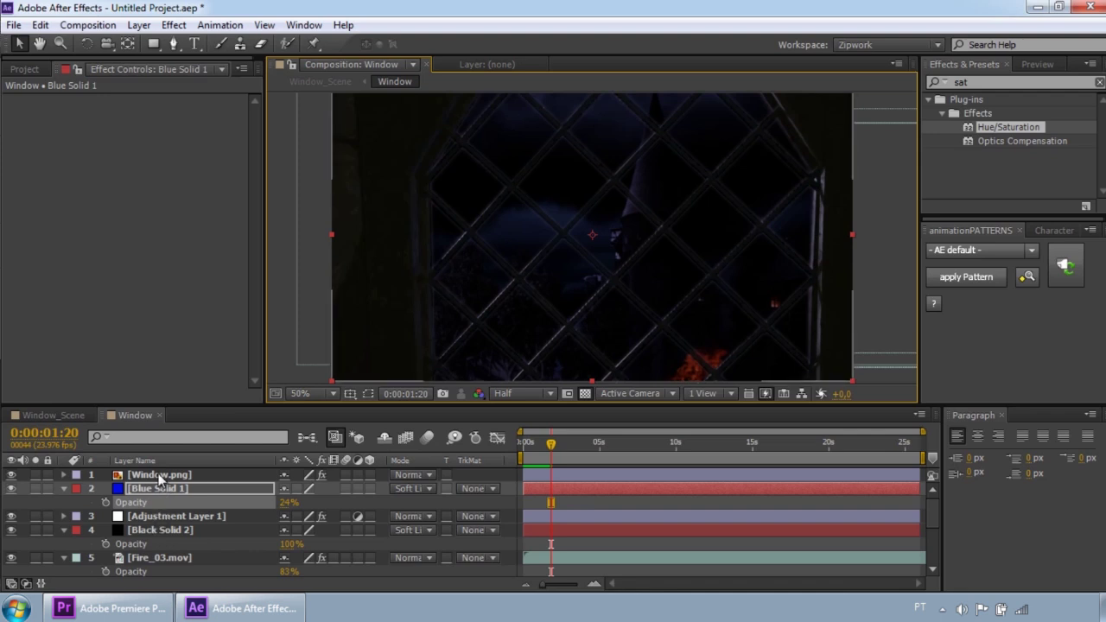
{"action": "left_click", "coordinate": [160, 476]}
{"action": "left_click_drag", "start_coordinate": [151, 529], "coordinate": [172, 478]}
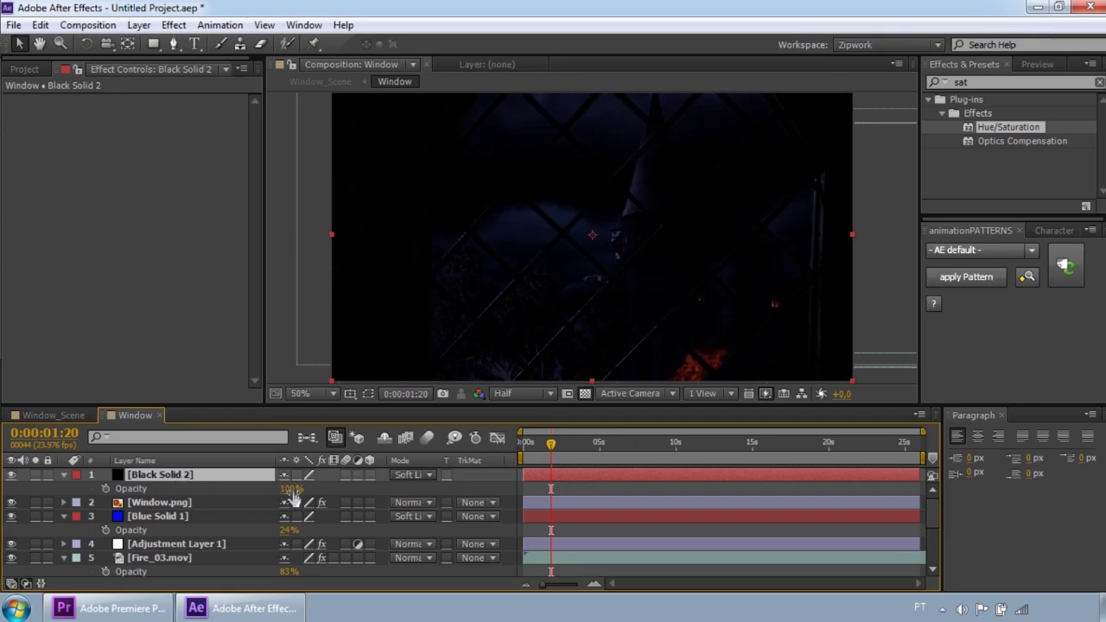
{"action": "left_click_drag", "start_coordinate": [292, 493], "coordinate": [267, 491]}
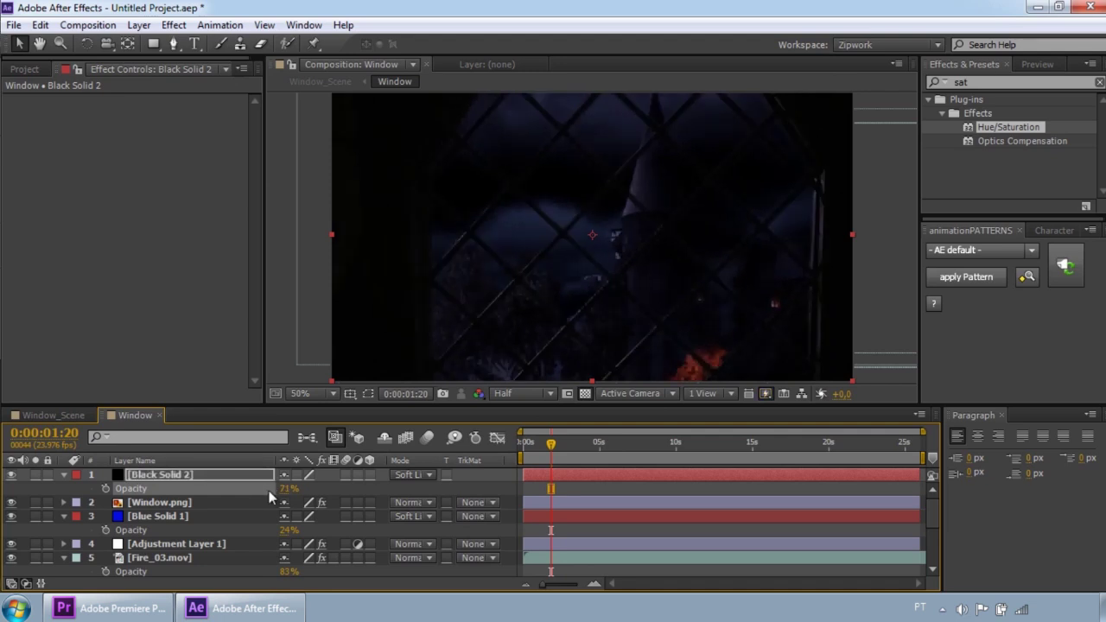
{"action": "left_click_drag", "start_coordinate": [278, 490], "coordinate": [294, 492]}
{"action": "key", "text": "space"}
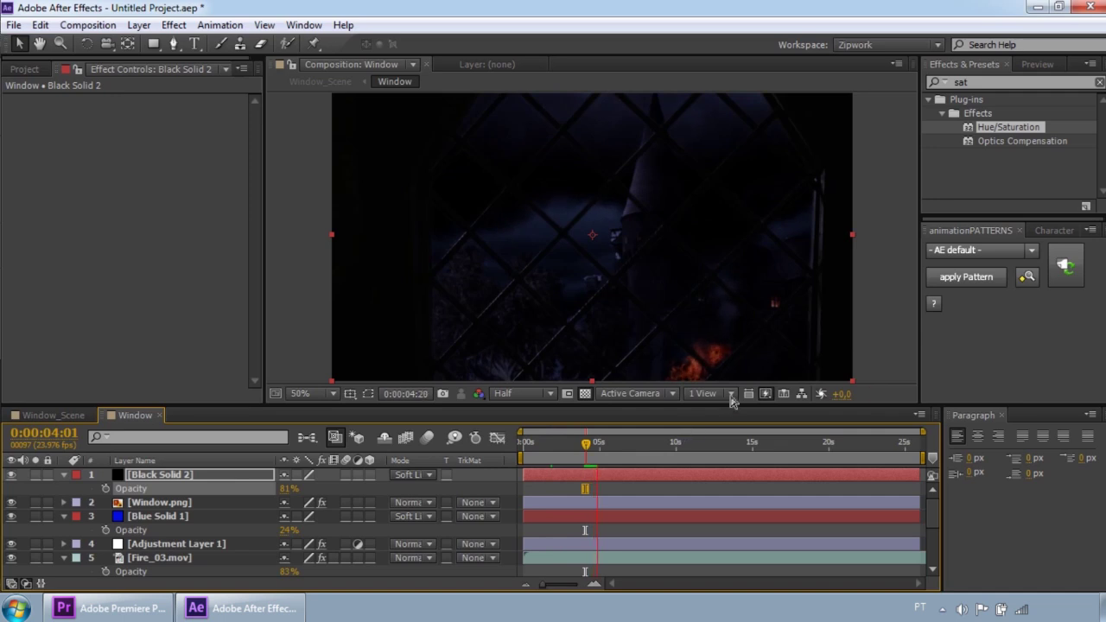
{"action": "key", "text": "space"}
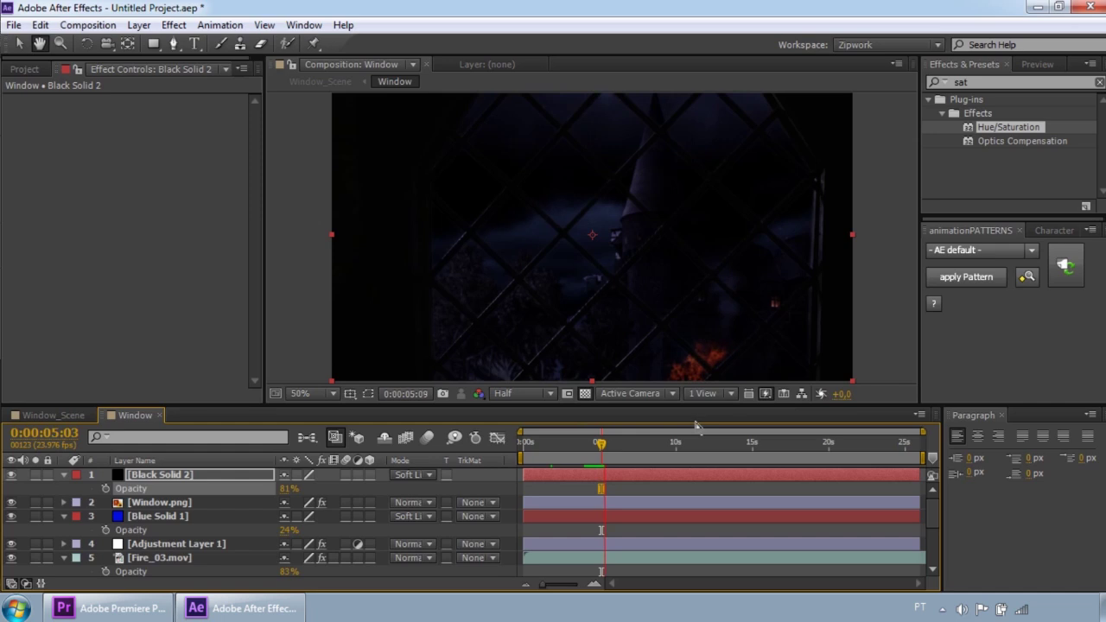
Step: In Window_Scene, scrub from 17:15 to 23:06 and toggle the Window layer's visibility to compare it with the original shot
{"action": "left_click", "coordinate": [57, 414]}
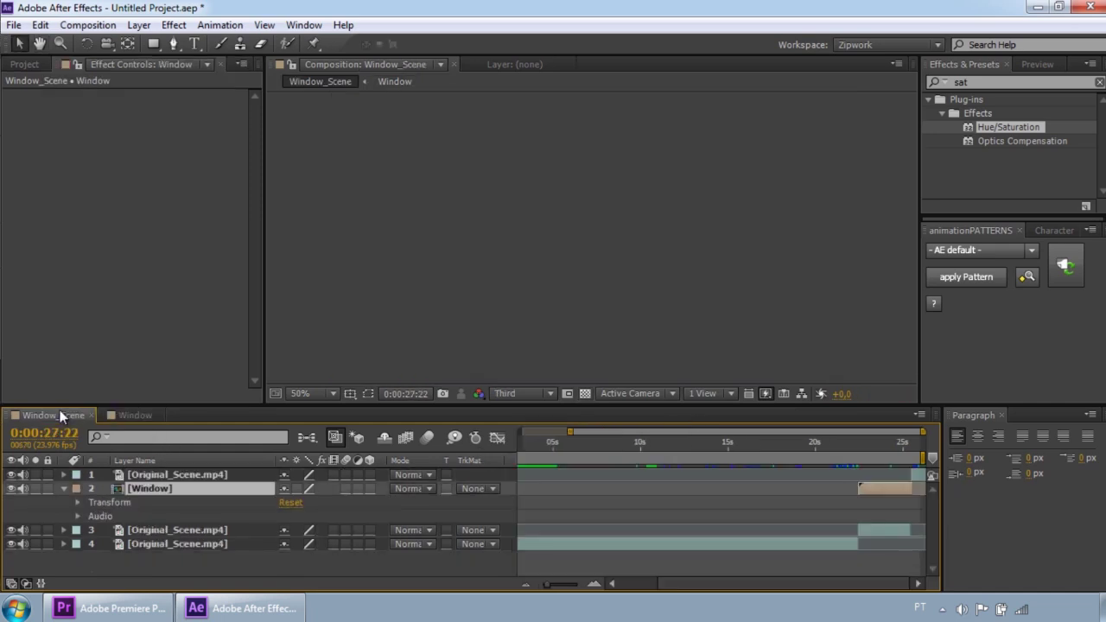
{"action": "left_click", "coordinate": [774, 454]}
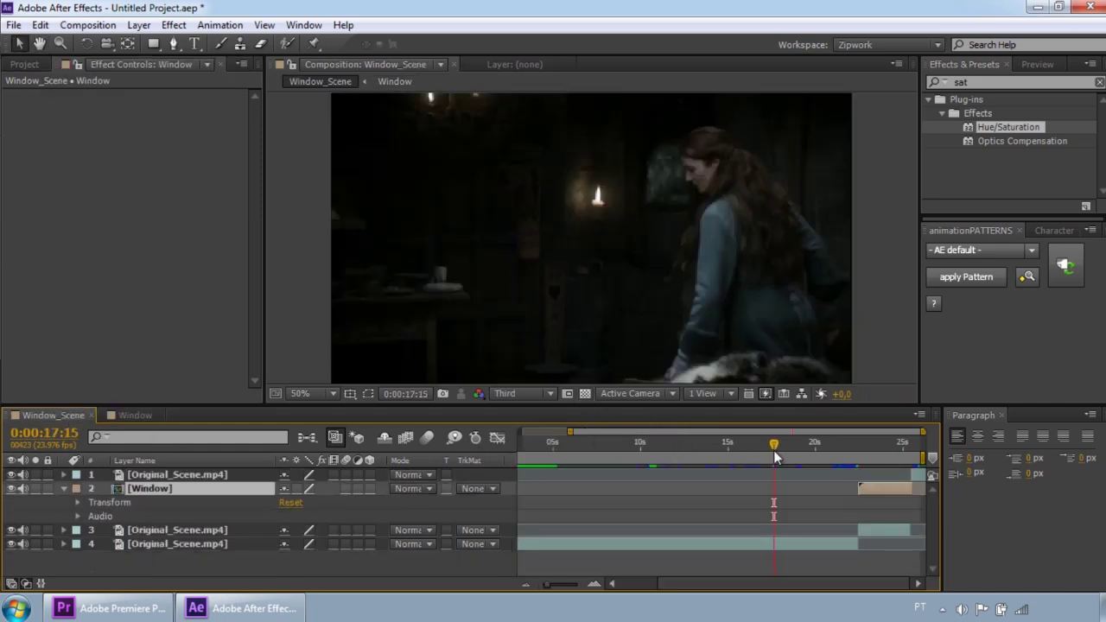
{"action": "left_click_drag", "start_coordinate": [774, 455], "coordinate": [872, 451]}
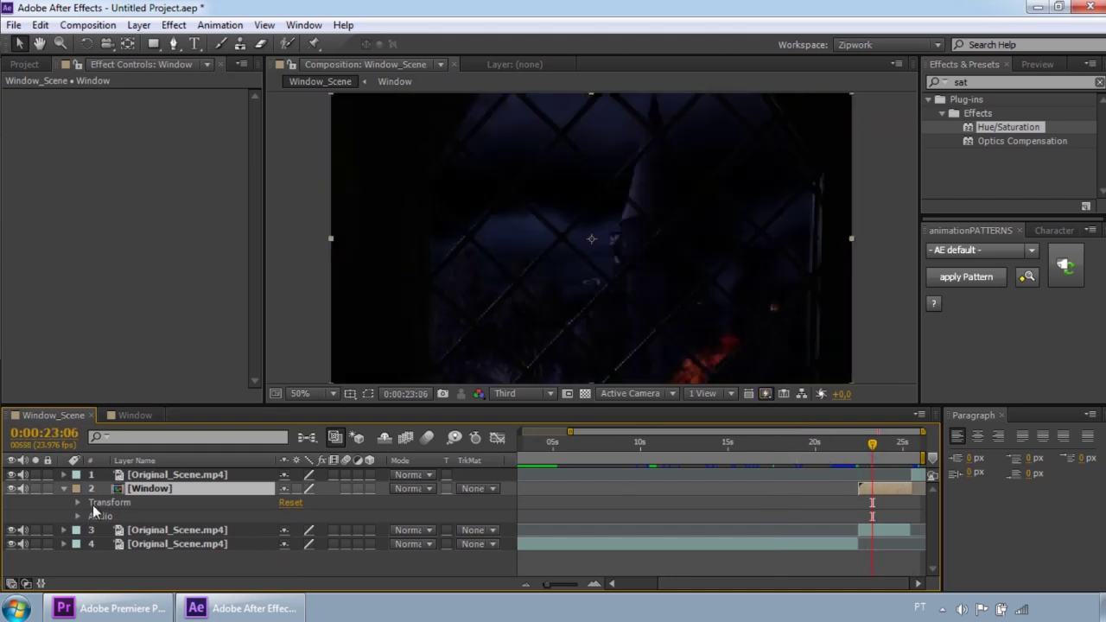
{"action": "left_click", "coordinate": [10, 489]}
{"action": "left_click", "coordinate": [10, 489]}
{"action": "left_click", "coordinate": [11, 490]}
{"action": "left_click", "coordinate": [10, 489]}
{"action": "left_click", "coordinate": [10, 489]}
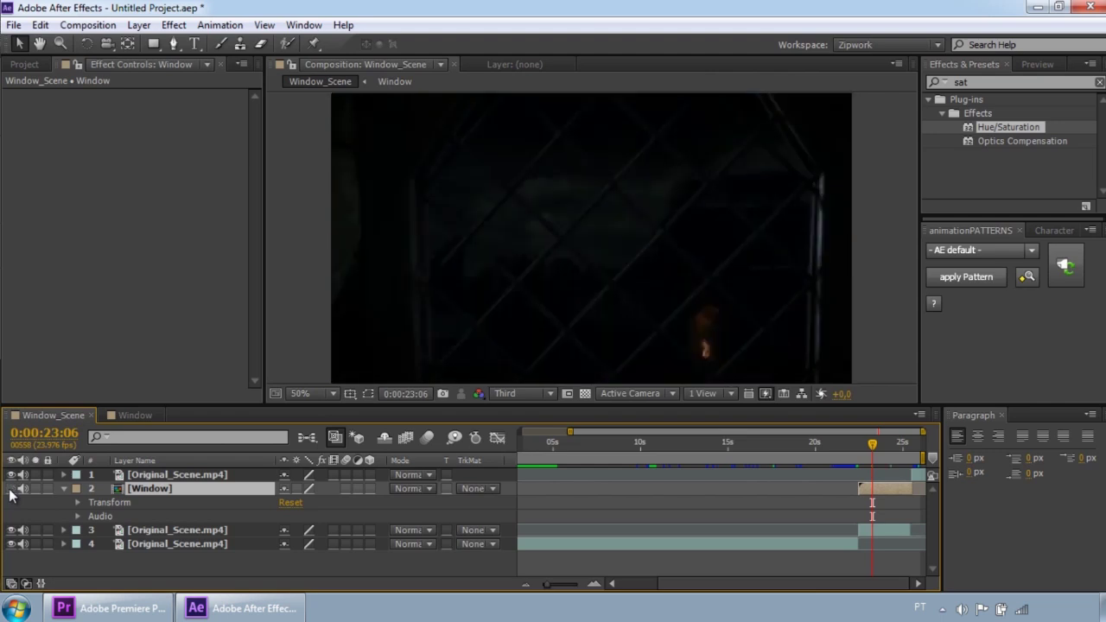
{"action": "left_click", "coordinate": [10, 489]}
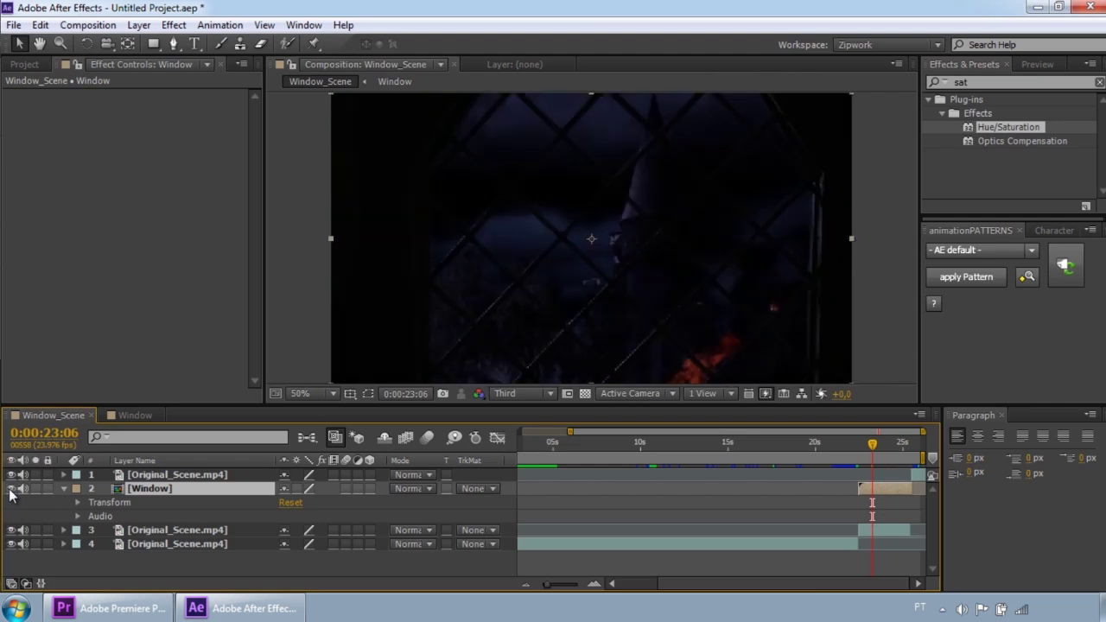
Step: In the Window composition, change the Blue Solid 1 layer's colour to green 4FBA75 in its solid settings
{"action": "left_click", "coordinate": [122, 417]}
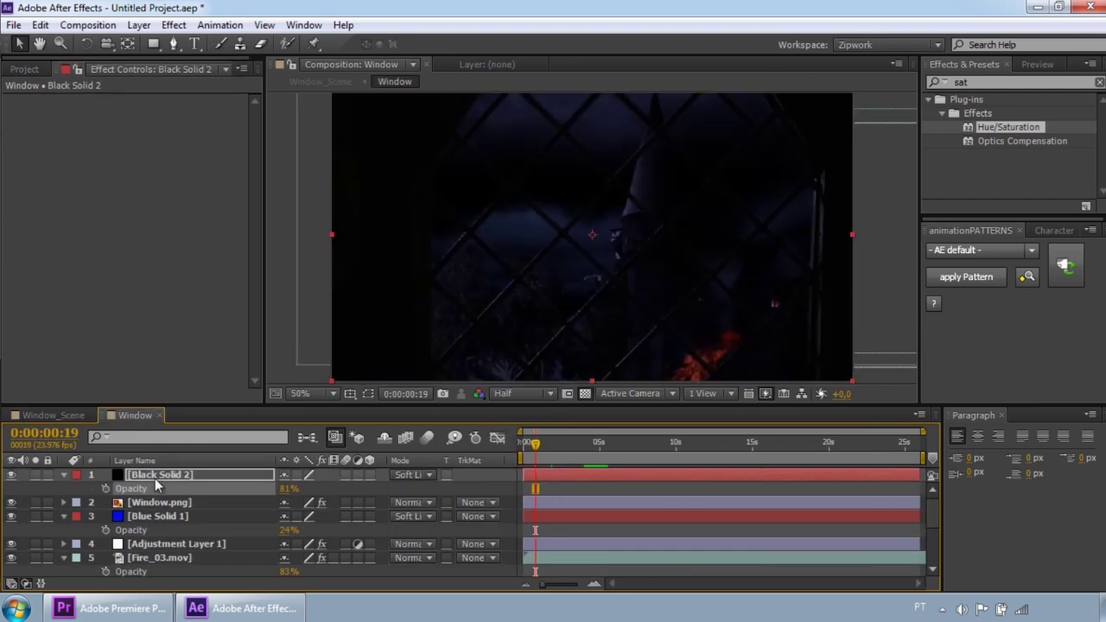
{"action": "left_click", "coordinate": [150, 518]}
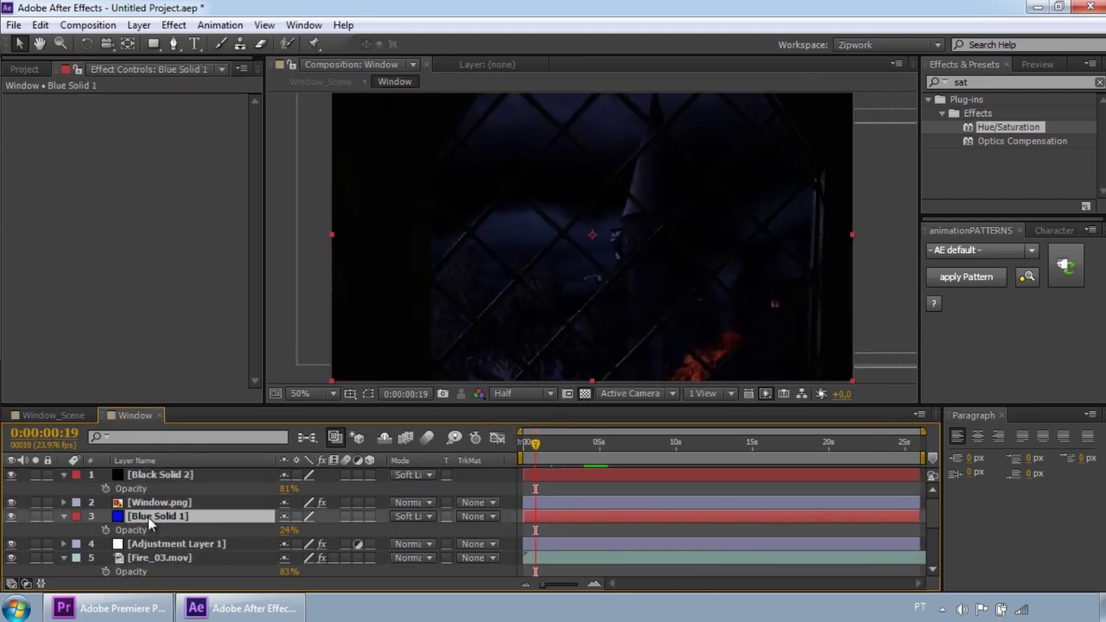
{"action": "left_click", "coordinate": [87, 25]}
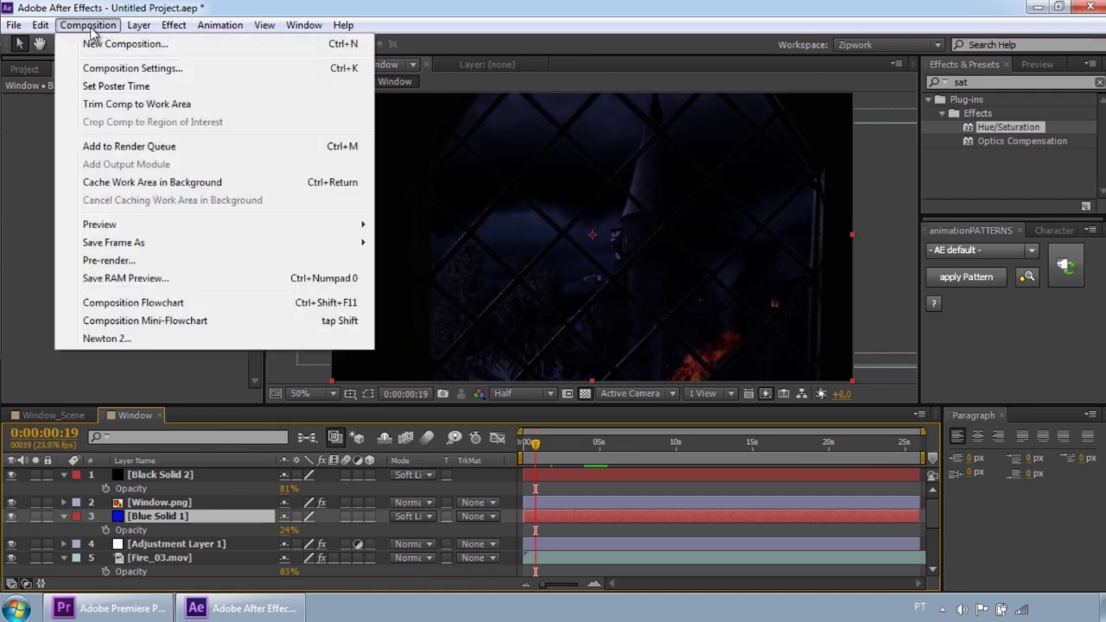
{"action": "mouse_move", "coordinate": [143, 31]}
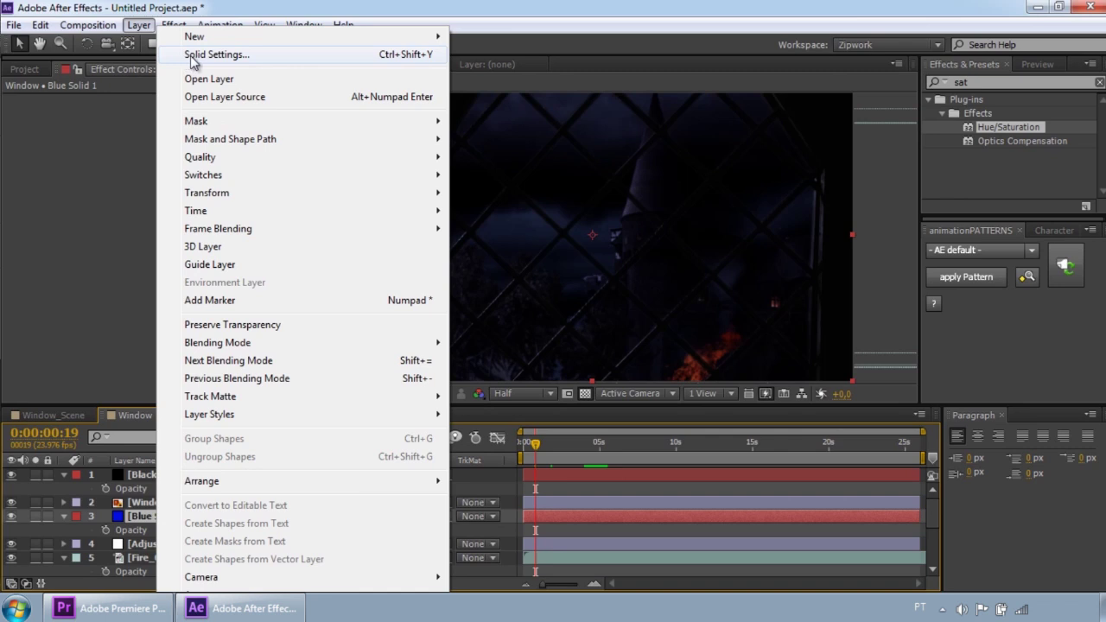
{"action": "left_click", "coordinate": [216, 54]}
{"action": "left_click", "coordinate": [343, 441]}
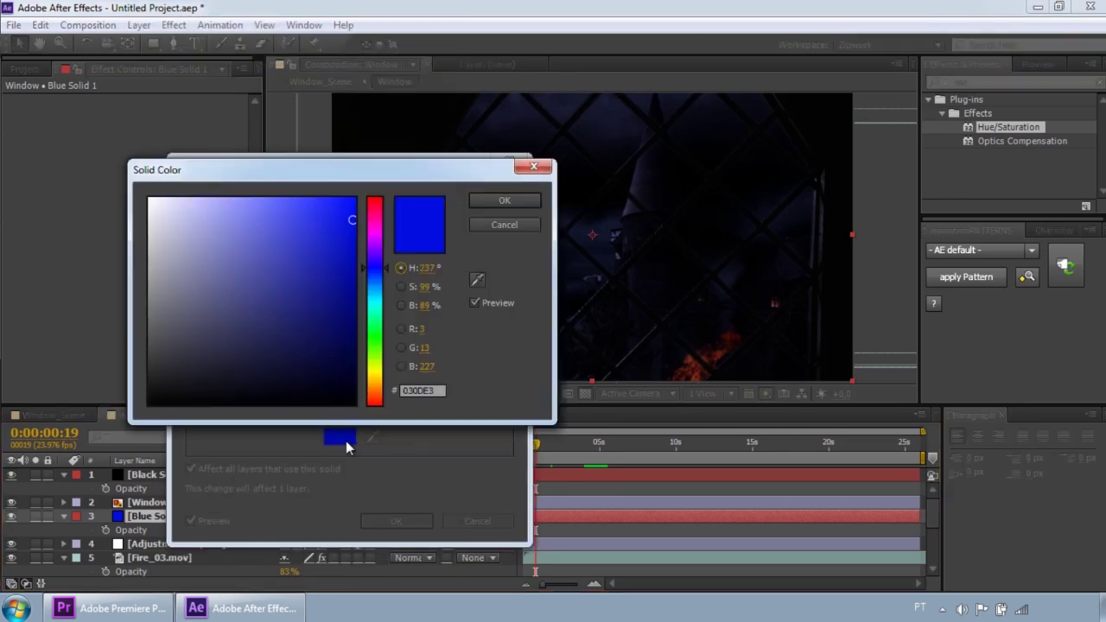
{"action": "left_click", "coordinate": [381, 280]}
{"action": "left_click_drag", "start_coordinate": [383, 287], "coordinate": [383, 325]}
{"action": "mouse_move", "coordinate": [347, 266]}
{"action": "left_mouse_down"}
{"action": "mouse_move", "coordinate": [261, 190]}
{"action": "mouse_move", "coordinate": [311, 210]}
{"action": "mouse_move", "coordinate": [306, 261]}
{"action": "mouse_move", "coordinate": [264, 243]}
{"action": "left_mouse_up"}
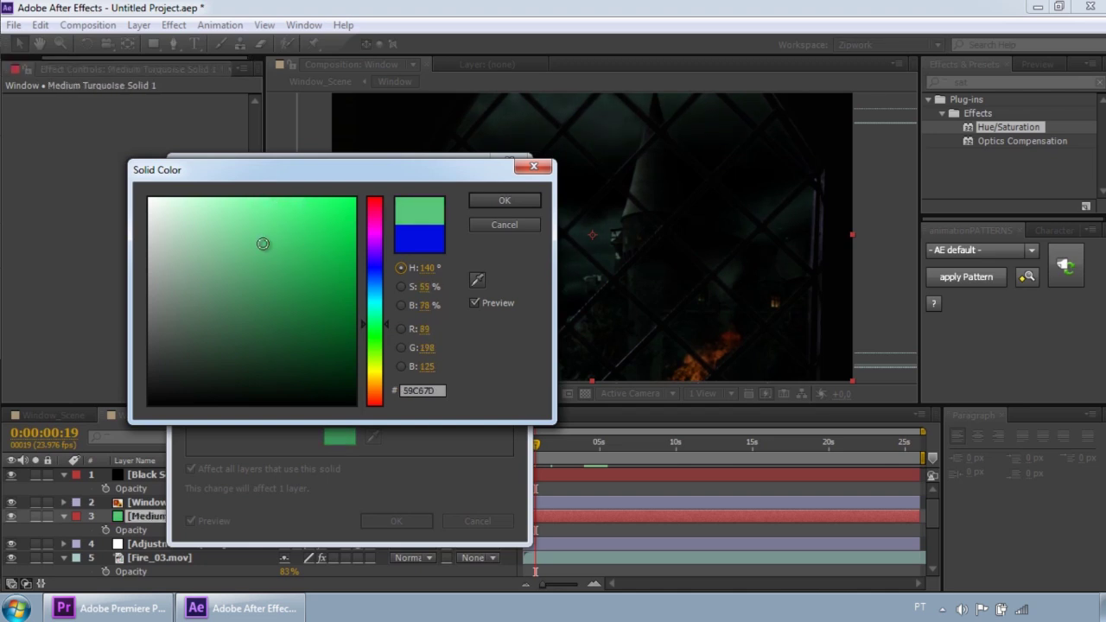
{"action": "mouse_move", "coordinate": [375, 329]}
{"action": "left_mouse_down"}
{"action": "mouse_move", "coordinate": [375, 290]}
{"action": "mouse_move", "coordinate": [342, 274]}
{"action": "mouse_move", "coordinate": [334, 215]}
{"action": "left_mouse_up"}
{"action": "left_click_drag", "start_coordinate": [352, 163], "coordinate": [325, 157]}
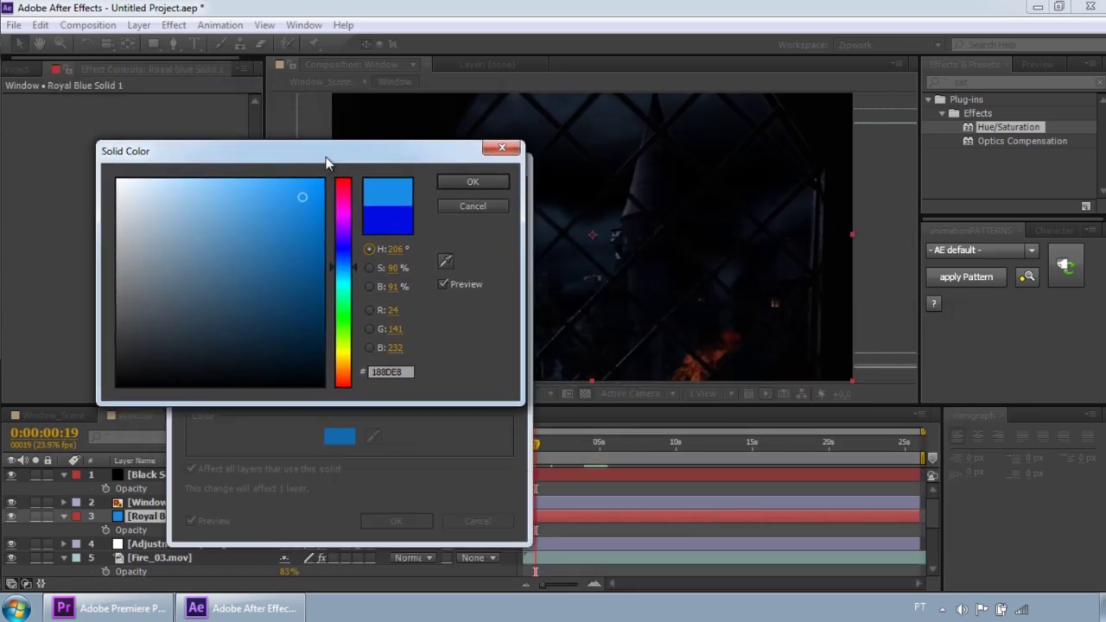
{"action": "mouse_move", "coordinate": [332, 270]}
{"action": "left_mouse_down"}
{"action": "mouse_move", "coordinate": [349, 311]}
{"action": "mouse_move", "coordinate": [284, 247]}
{"action": "mouse_move", "coordinate": [250, 190]}
{"action": "mouse_move", "coordinate": [252, 242]}
{"action": "mouse_move", "coordinate": [236, 235]}
{"action": "left_mouse_up"}
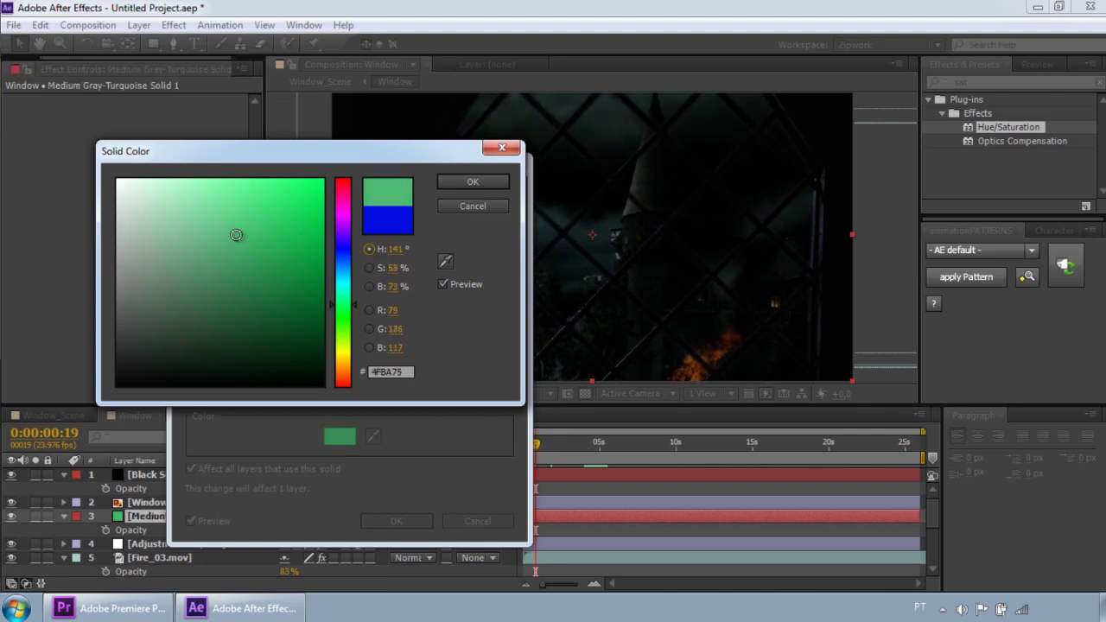
{"action": "left_click", "coordinate": [472, 184]}
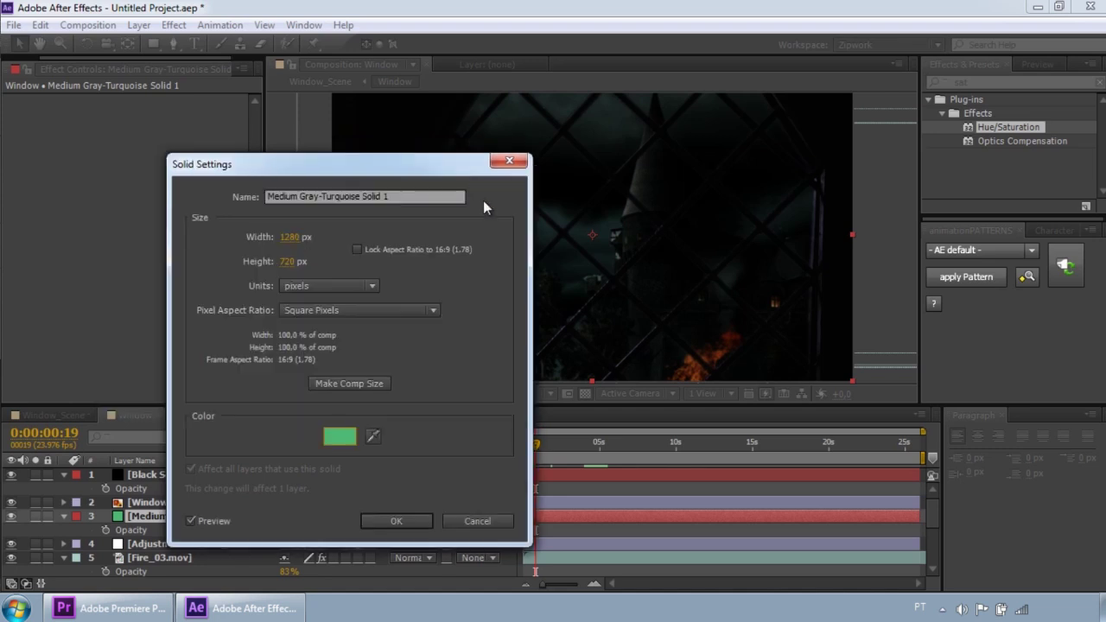
{"action": "left_click", "coordinate": [391, 522]}
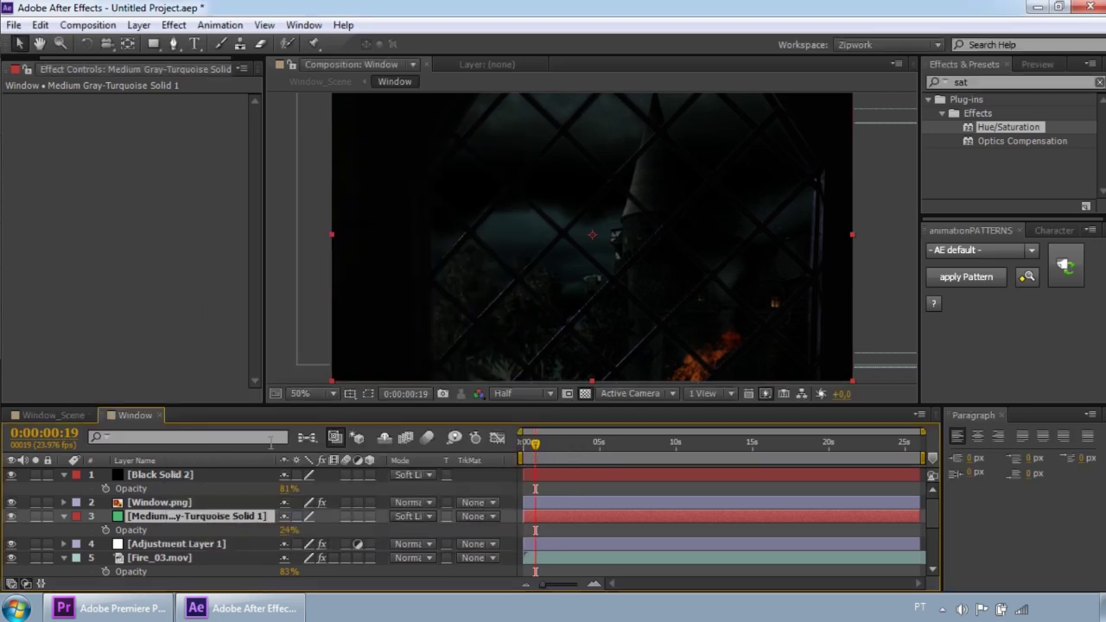
Step: In Window_Scene, toggle the Window layer's visibility to compare both shots and preview the scene from 21:12
{"action": "left_click", "coordinate": [57, 414]}
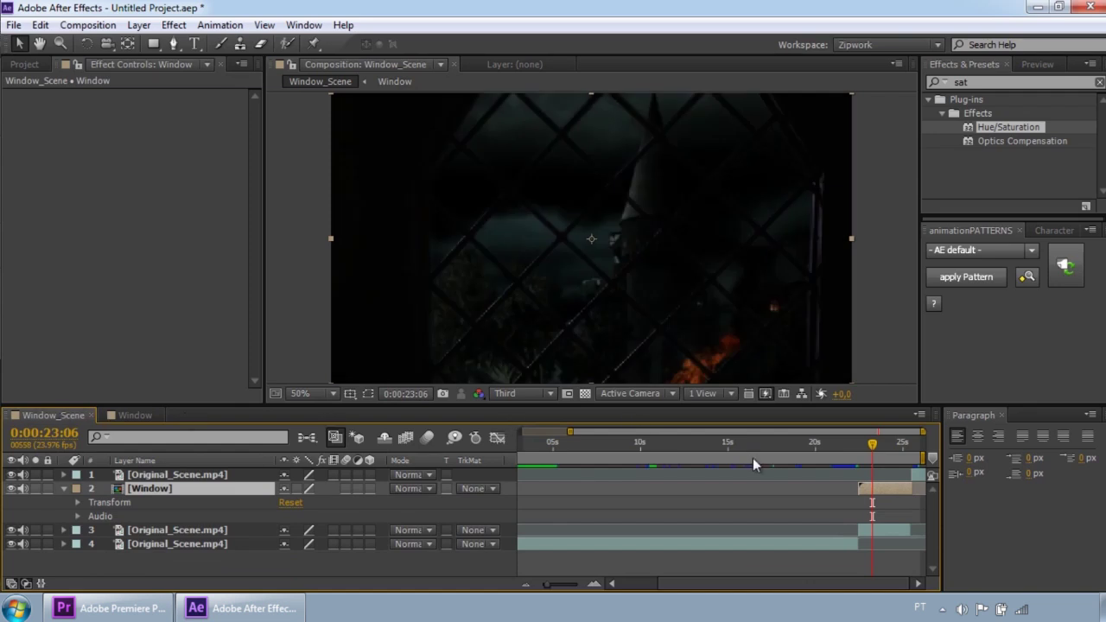
{"action": "left_click", "coordinate": [11, 489]}
{"action": "left_click", "coordinate": [11, 490]}
{"action": "left_click", "coordinate": [844, 444]}
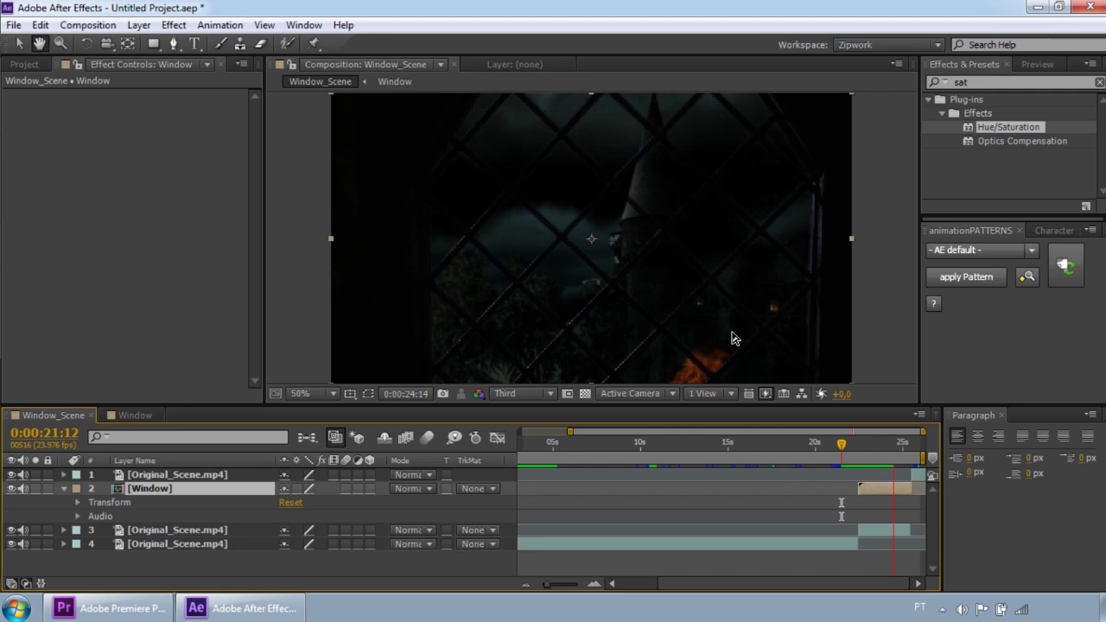
{"action": "key", "text": "space"}
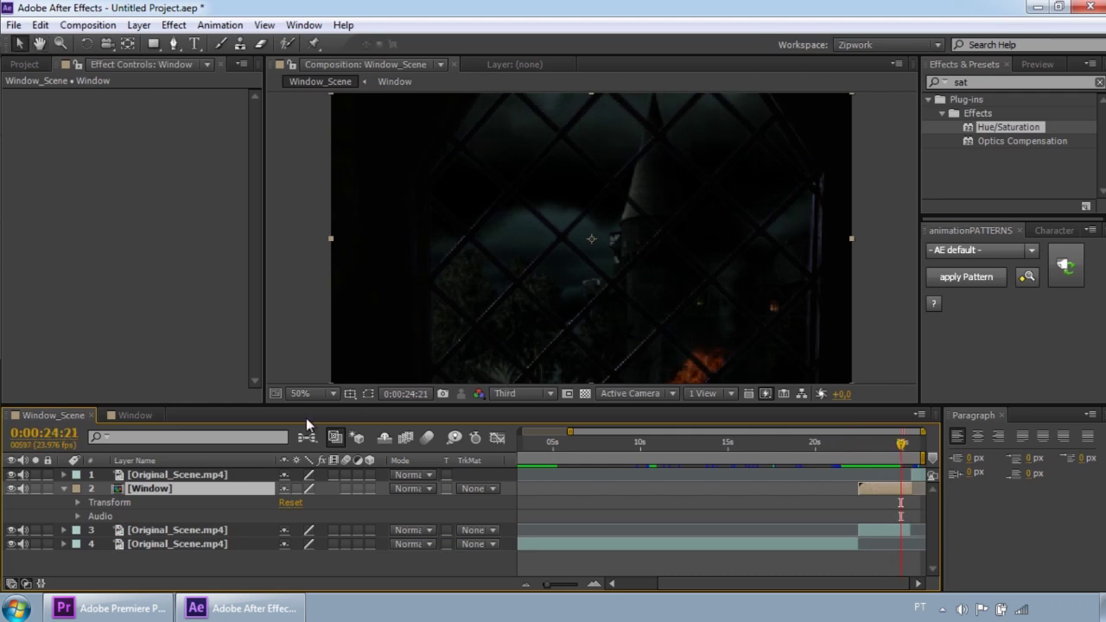
Step: Return to the Window composition and show the Keylight screen matte settings of the Window.png layer
{"action": "left_click", "coordinate": [130, 415]}
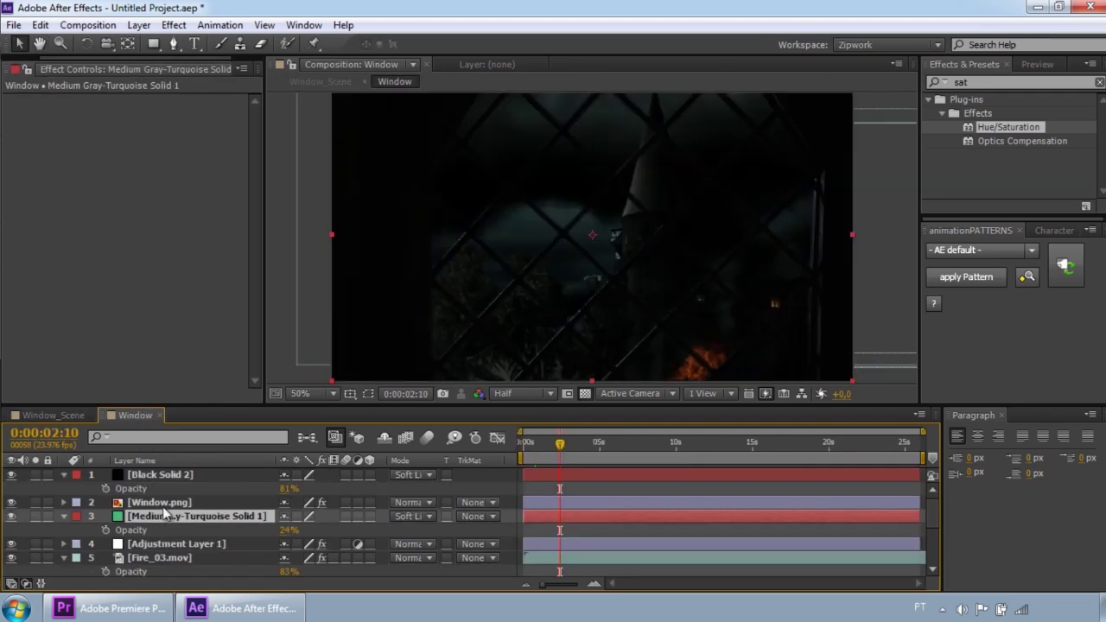
{"action": "left_click", "coordinate": [161, 503]}
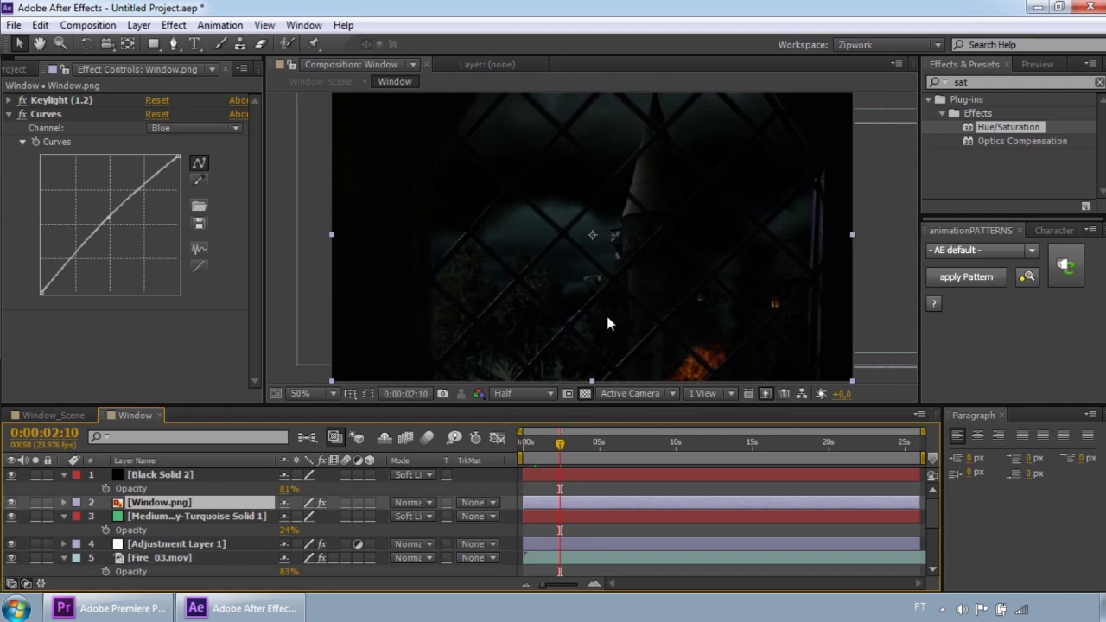
{"action": "left_click", "coordinate": [9, 101]}
{"action": "scroll", "coordinate": [257, 236], "scroll_direction": "down", "scroll_amount": 3}
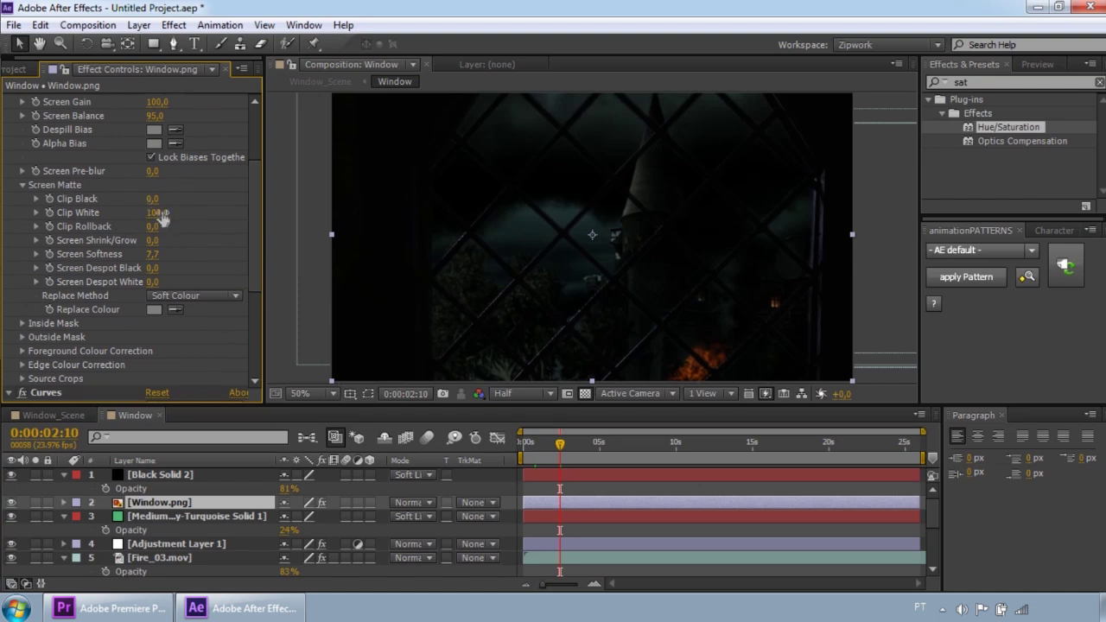
Step: Try lowering Clip White in Window.png's Keylight screen matte and undo the change
{"action": "left_click_drag", "start_coordinate": [154, 213], "coordinate": [147, 212]}
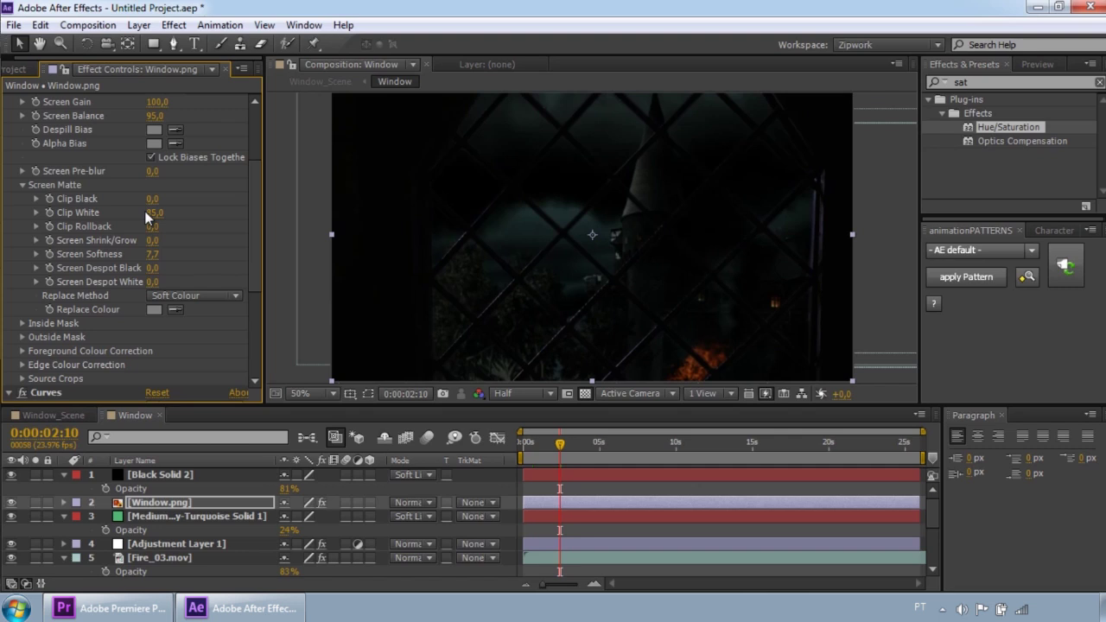
{"action": "left_click_drag", "start_coordinate": [153, 214], "coordinate": [139, 216]}
{"action": "key", "text": "ctrl+z"}
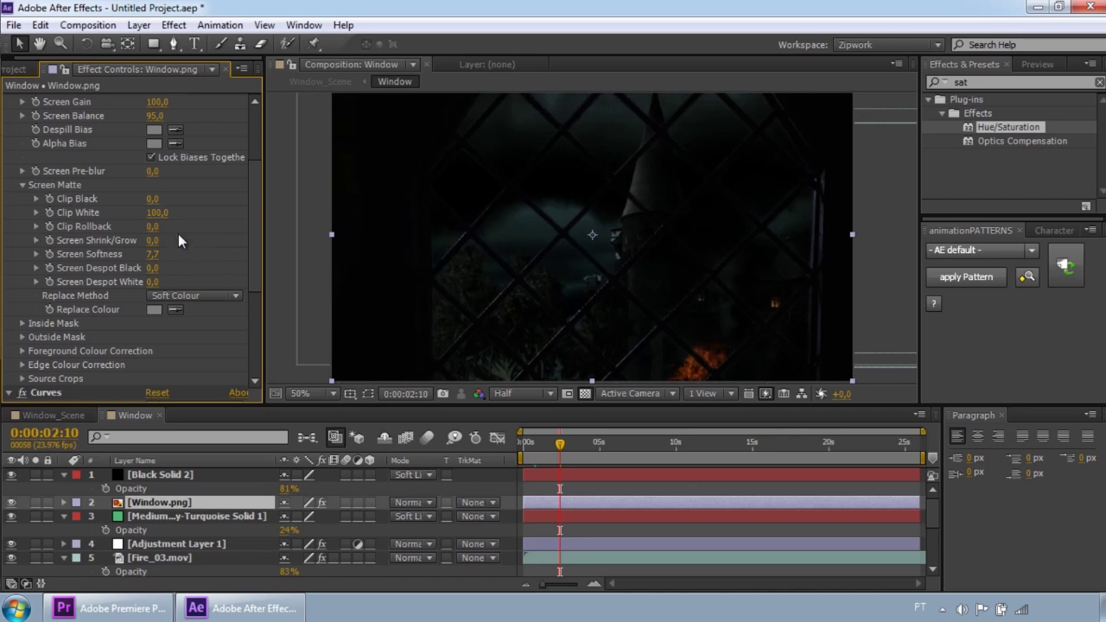
Step: Set Clip Black to 10 in Window.png's Keylight screen matte
{"action": "left_click", "coordinate": [152, 198]}
{"action": "type", "text": "10"}
{"action": "key", "text": "Return"}
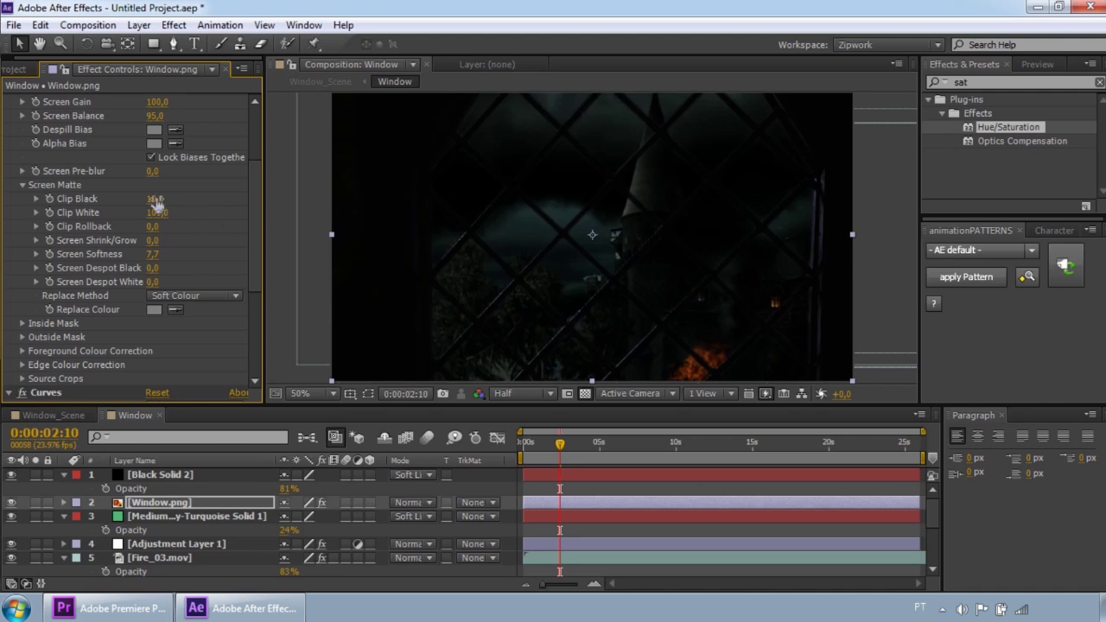
Step: Try a Screen Despot Black value of 10 on Window.png's Keylight matte and set it back to 0
{"action": "left_click", "coordinate": [152, 268]}
{"action": "key", "text": "Return"}
{"action": "left_click", "coordinate": [152, 269]}
{"action": "type", "text": "10"}
{"action": "key", "text": "Return"}
{"action": "left_click", "coordinate": [153, 269]}
{"action": "type", "text": "0"}
{"action": "key", "text": "Return"}
Step: Try a Screen Despot White value of 10 on Window.png's Keylight matte and set it back to 0
{"action": "left_click", "coordinate": [152, 282]}
{"action": "type", "text": "10"}
{"action": "key", "text": "Return"}
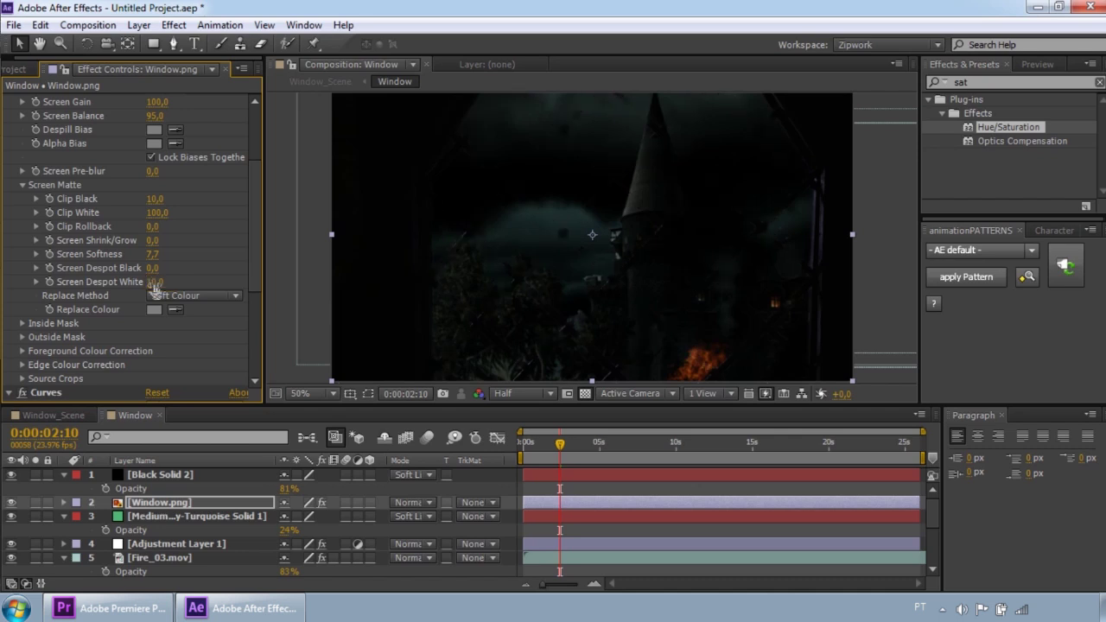
{"action": "left_click", "coordinate": [154, 282]}
{"action": "type", "text": "0"}
{"action": "key", "text": "Return"}
Step: Set Window.png's Screen Despot White to 2 and Screen Despot Black to 3.5, and preview from 02:07
{"action": "left_click_drag", "start_coordinate": [152, 287], "coordinate": [161, 284]}
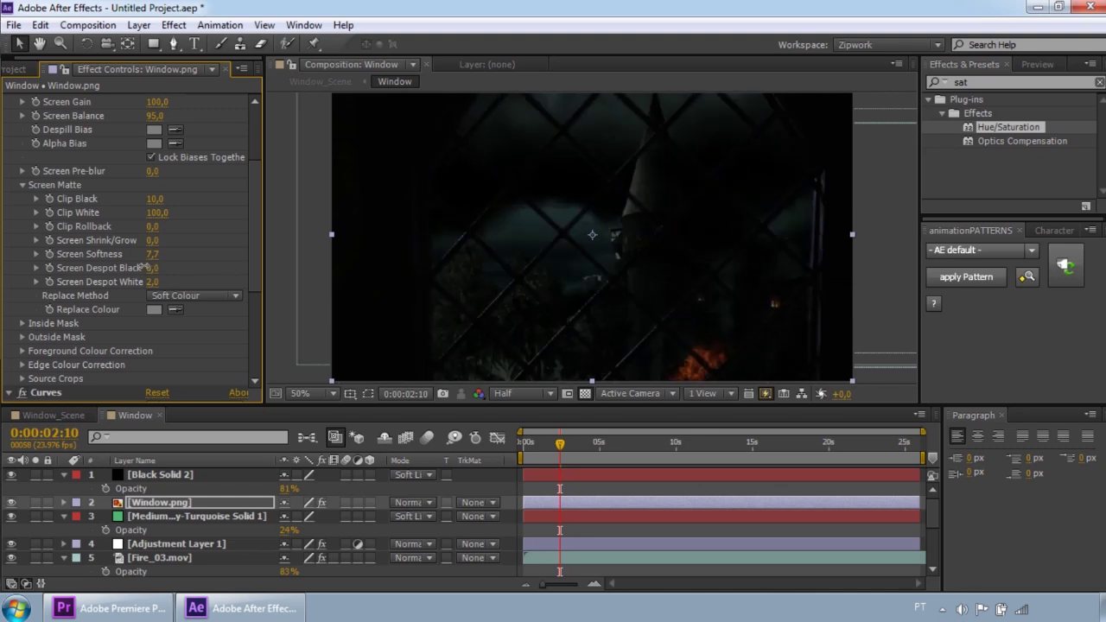
{"action": "left_click_drag", "start_coordinate": [140, 267], "coordinate": [168, 268]}
{"action": "mouse_move", "coordinate": [561, 458]}
{"action": "left_mouse_down"}
{"action": "mouse_move", "coordinate": [647, 465]}
{"action": "mouse_move", "coordinate": [558, 458]}
{"action": "left_mouse_up"}
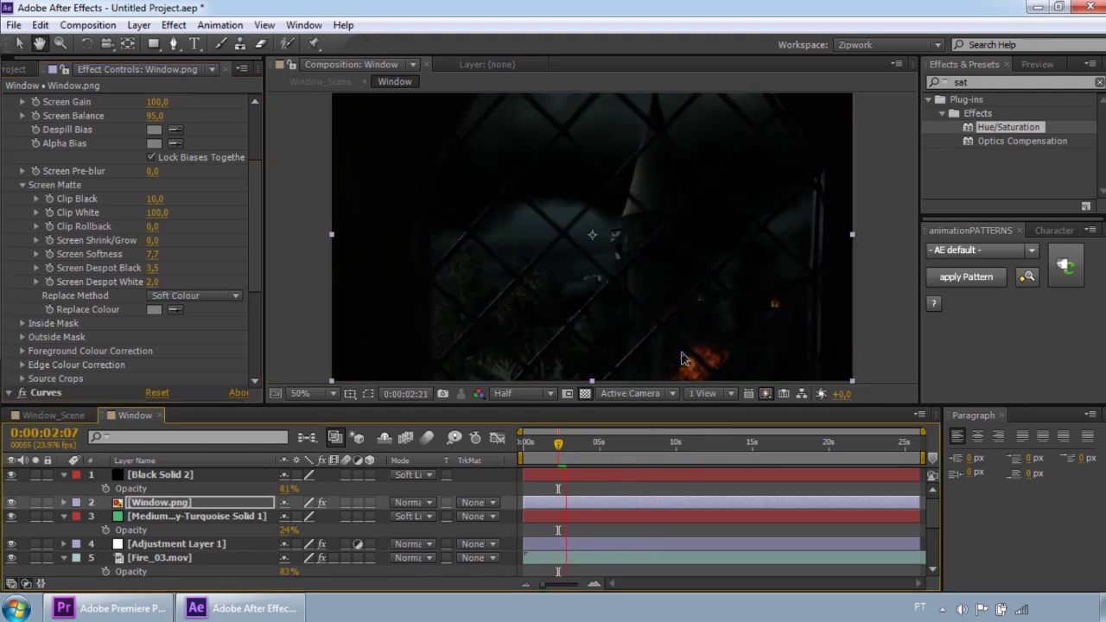
Step: Set the Brightness & Contrast brightness of the Clouds_03.mov layer to -72 and preview the darker sky
{"action": "left_click_drag", "start_coordinate": [937, 509], "coordinate": [930, 551]}
{"action": "left_click", "coordinate": [202, 569]}
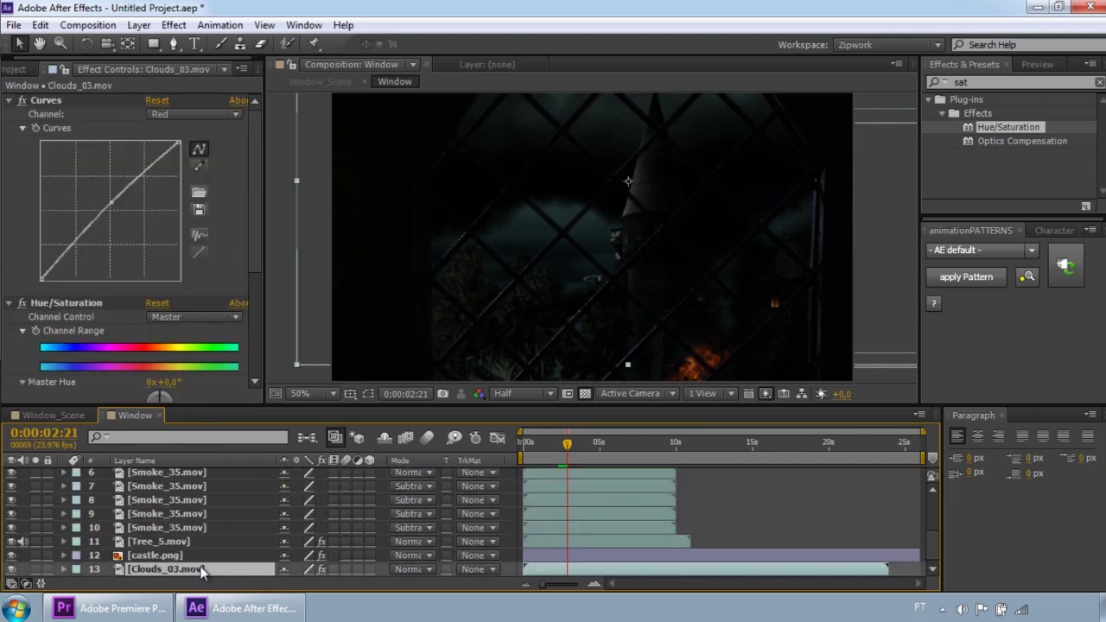
{"action": "left_click_drag", "start_coordinate": [258, 228], "coordinate": [239, 370]}
{"action": "mouse_move", "coordinate": [156, 382]}
{"action": "left_mouse_down"}
{"action": "mouse_move", "coordinate": [182, 384]}
{"action": "mouse_move", "coordinate": [134, 384]}
{"action": "left_mouse_up"}
{"action": "key", "text": "space"}
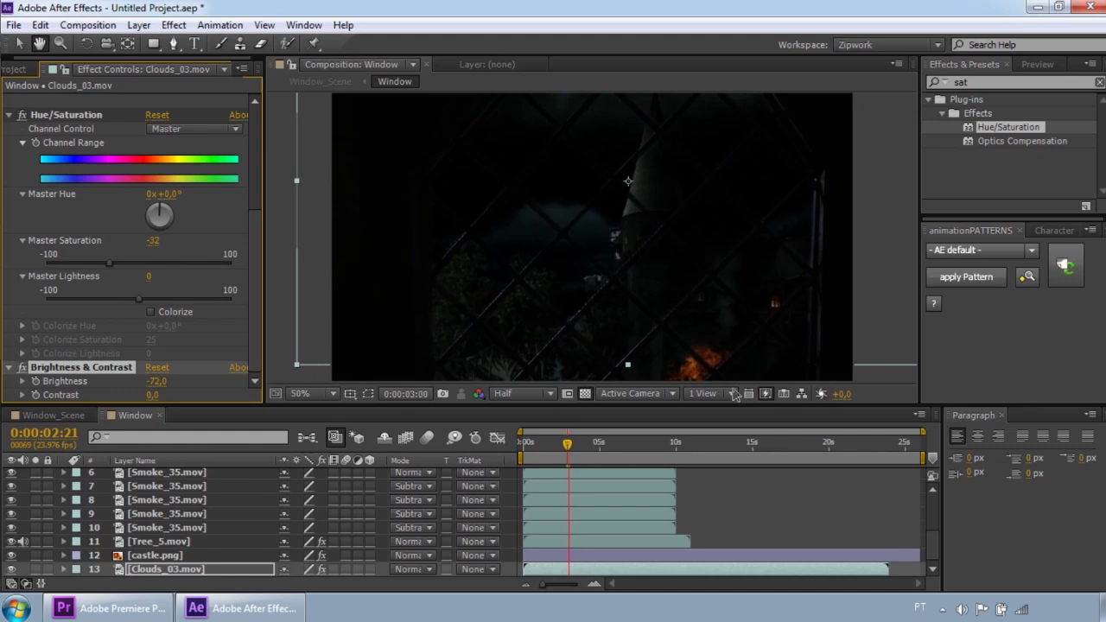
Step: Add a Brightness & Contrast effect to the Tree_5.mov layer and lower its brightness to darken the tree
{"action": "left_click", "coordinate": [162, 542]}
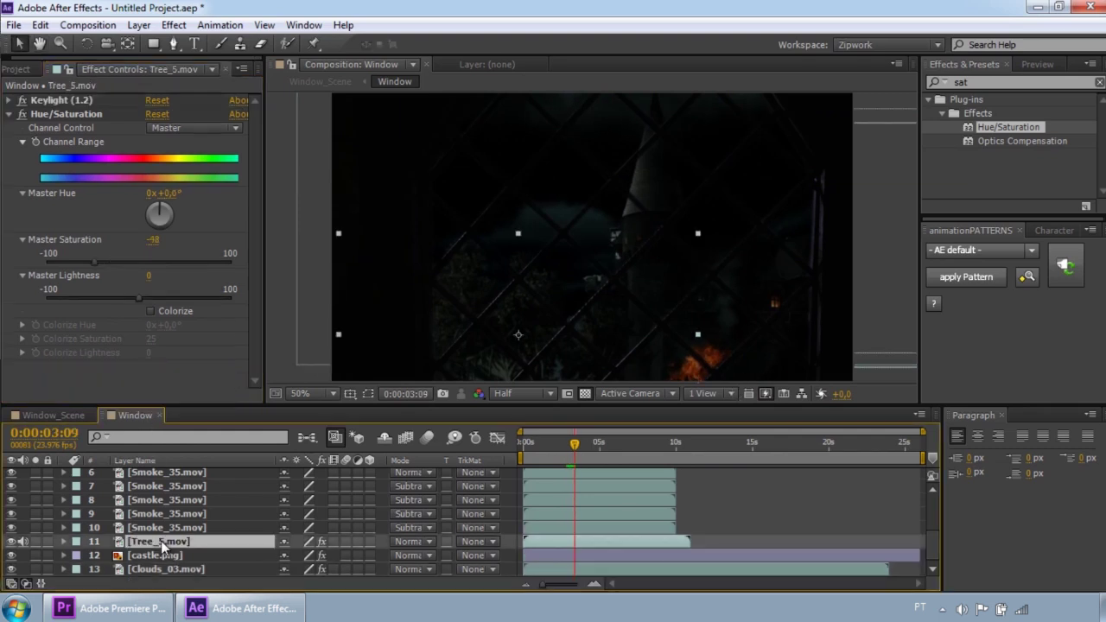
{"action": "left_click", "coordinate": [249, 285]}
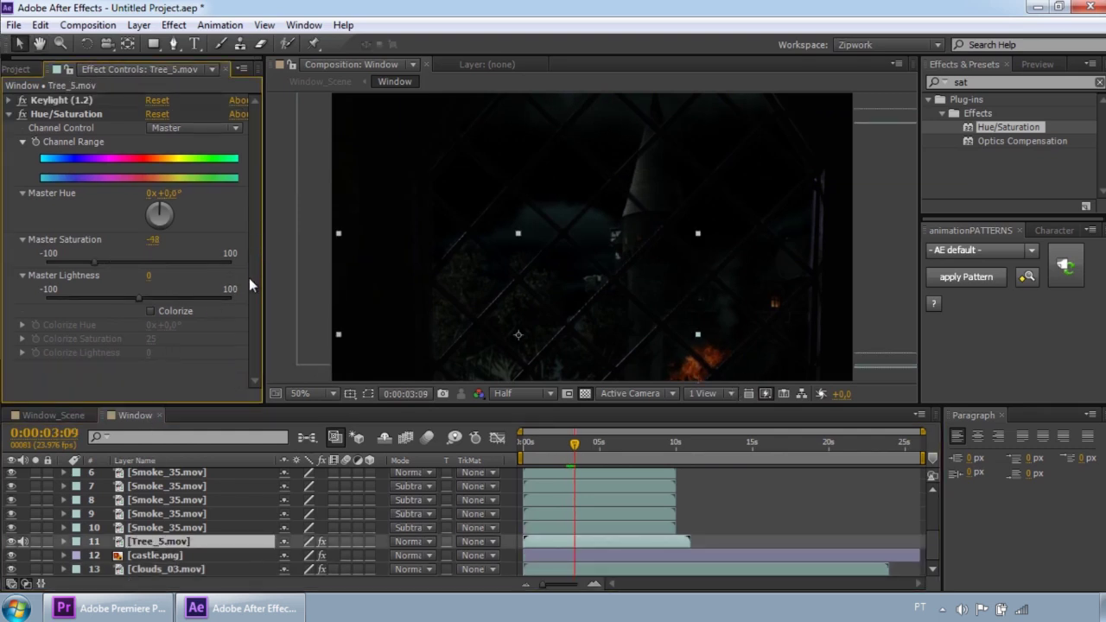
{"action": "left_click", "coordinate": [163, 543]}
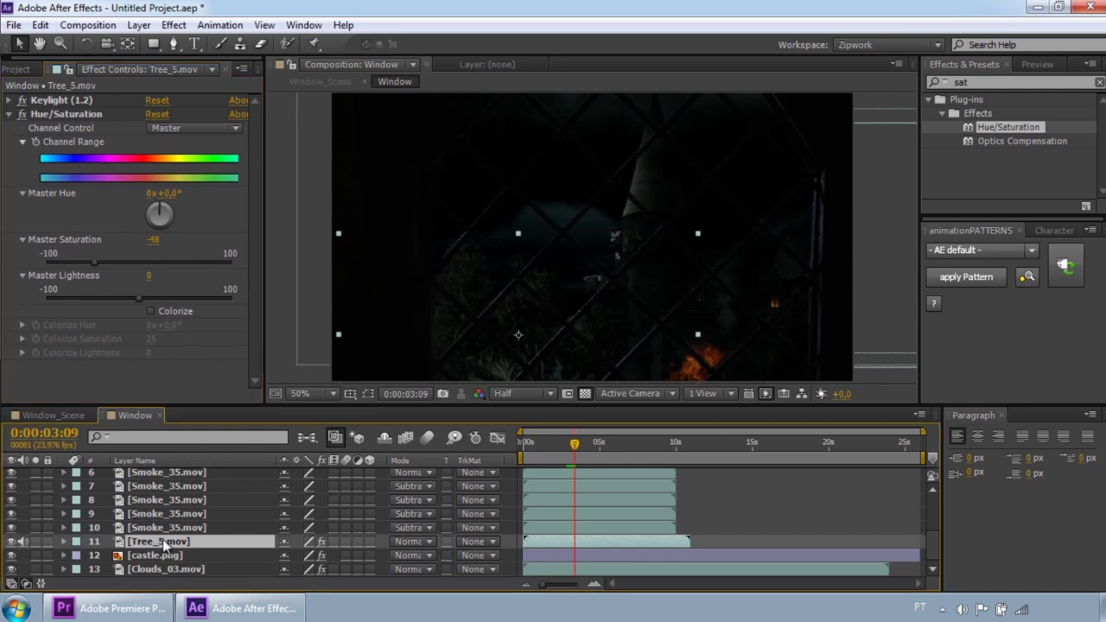
{"action": "left_click", "coordinate": [254, 277]}
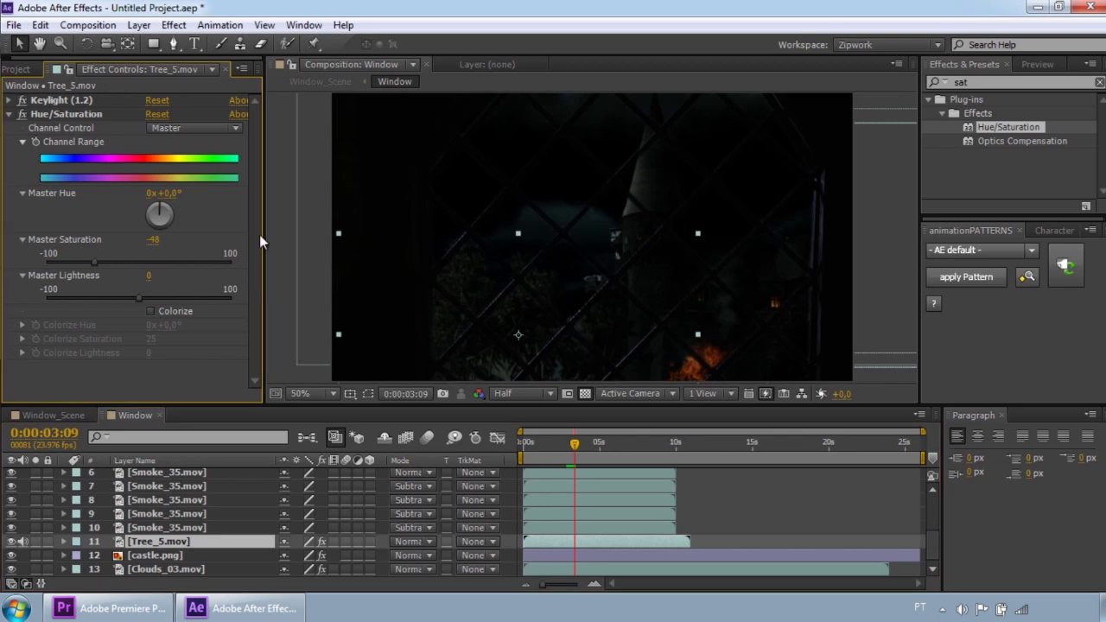
{"action": "left_click", "coordinate": [10, 114]}
{"action": "left_click", "coordinate": [66, 116]}
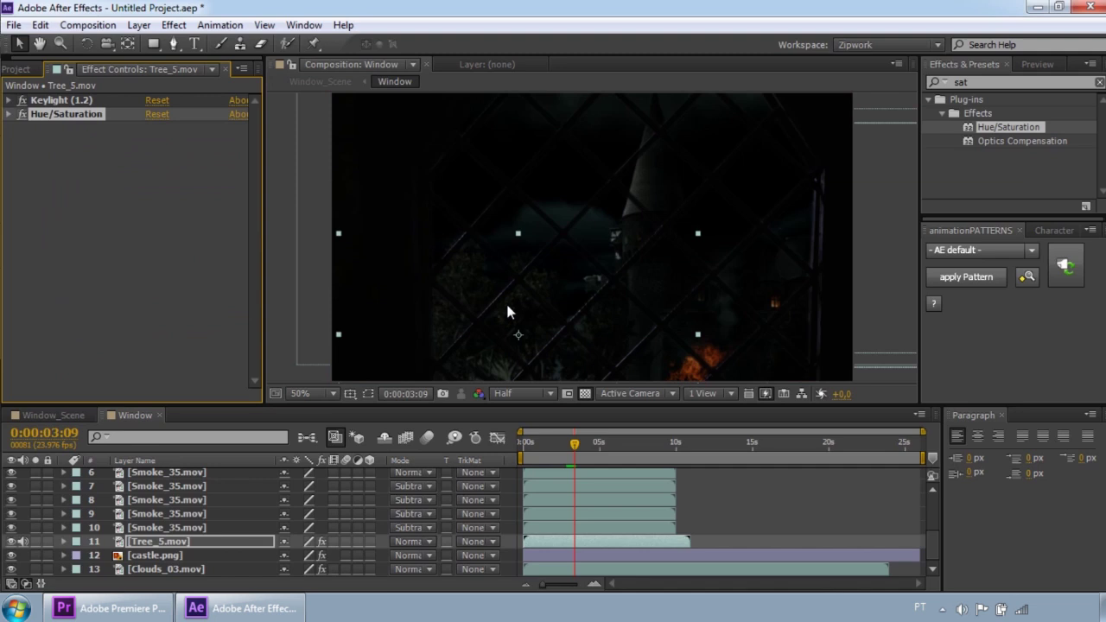
{"action": "left_click", "coordinate": [174, 24]}
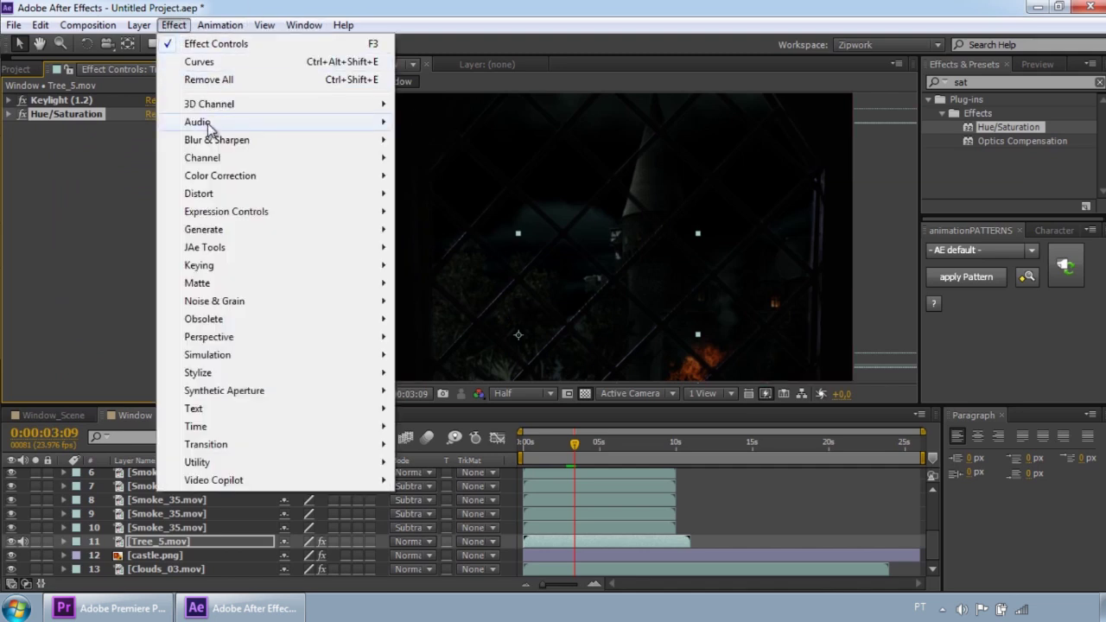
{"action": "mouse_move", "coordinate": [354, 178]}
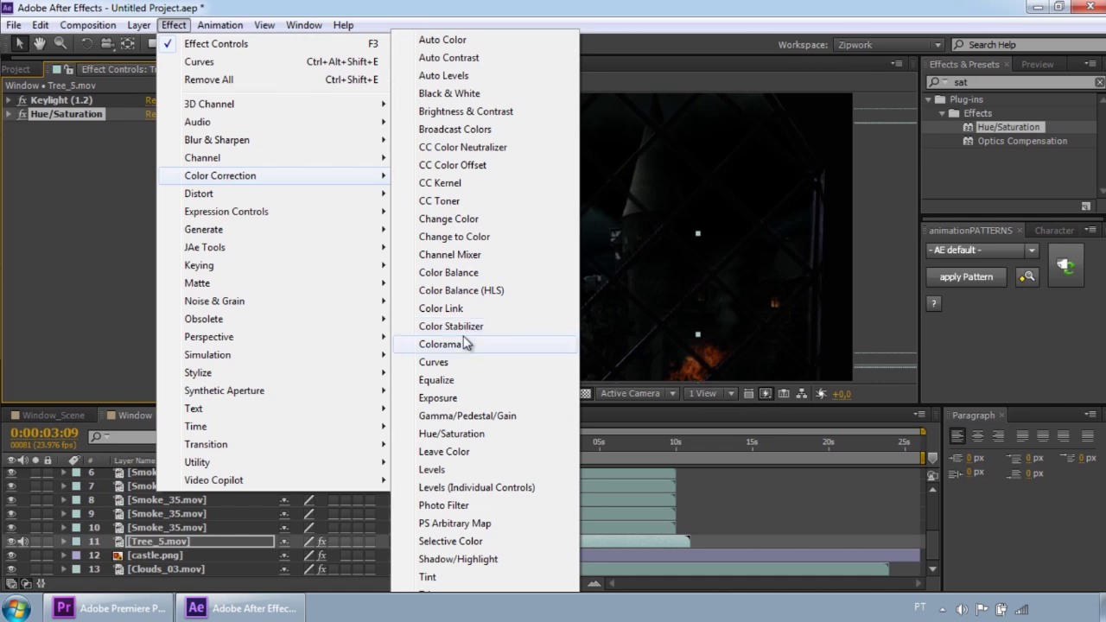
{"action": "left_click", "coordinate": [466, 113]}
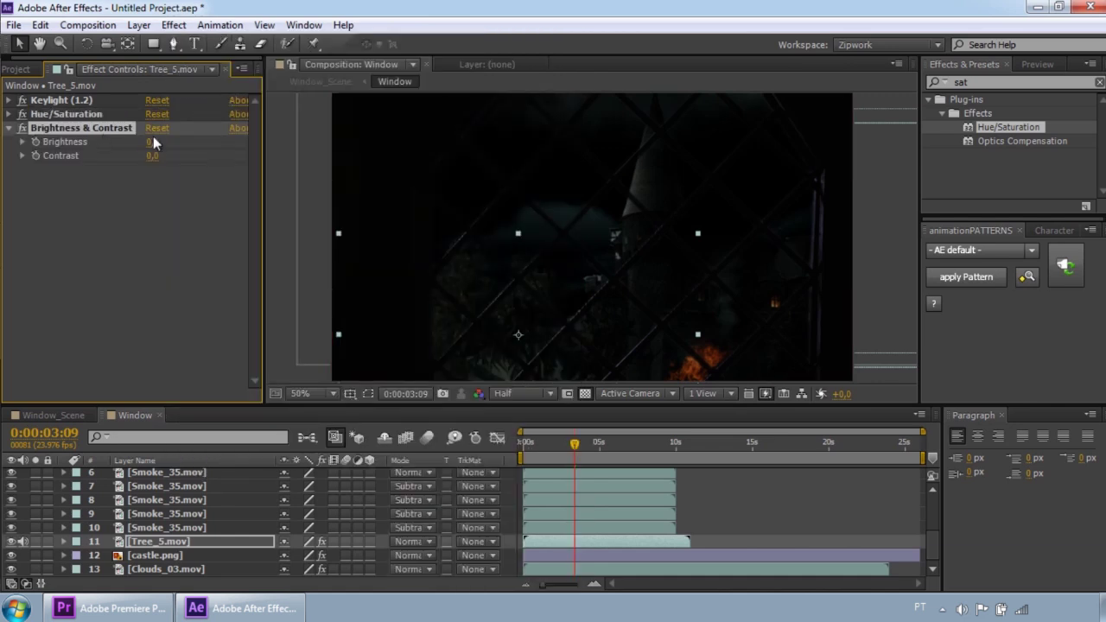
{"action": "left_click_drag", "start_coordinate": [151, 143], "coordinate": [139, 142]}
Step: In Window_Scene, preview the darkened window shot from 23:04 and its cut to the original footage around 25:03
{"action": "left_click", "coordinate": [46, 411]}
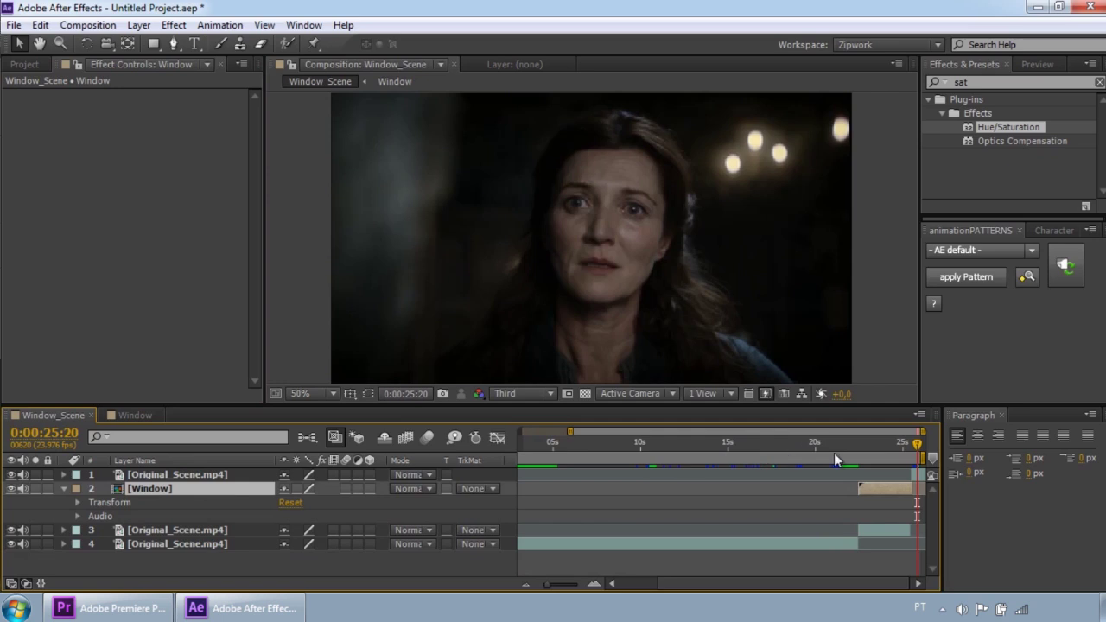
{"action": "left_click", "coordinate": [870, 444]}
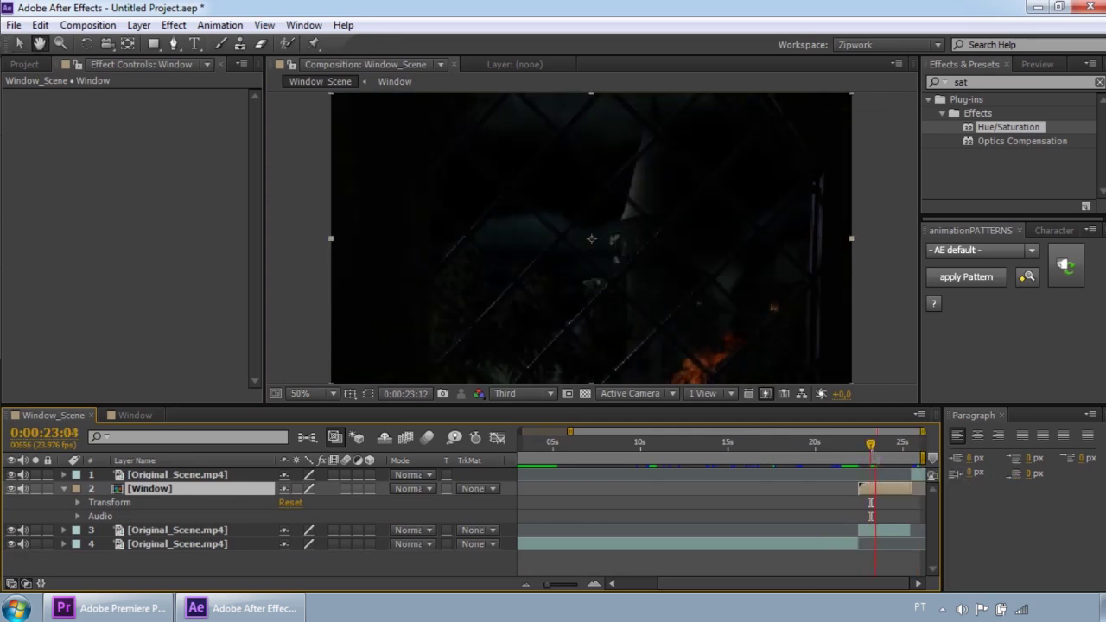
{"action": "left_click", "coordinate": [888, 444]}
{"action": "key", "text": "v"}
{"action": "left_click_drag", "start_coordinate": [892, 448], "coordinate": [908, 447]}
{"action": "key", "text": "space"}
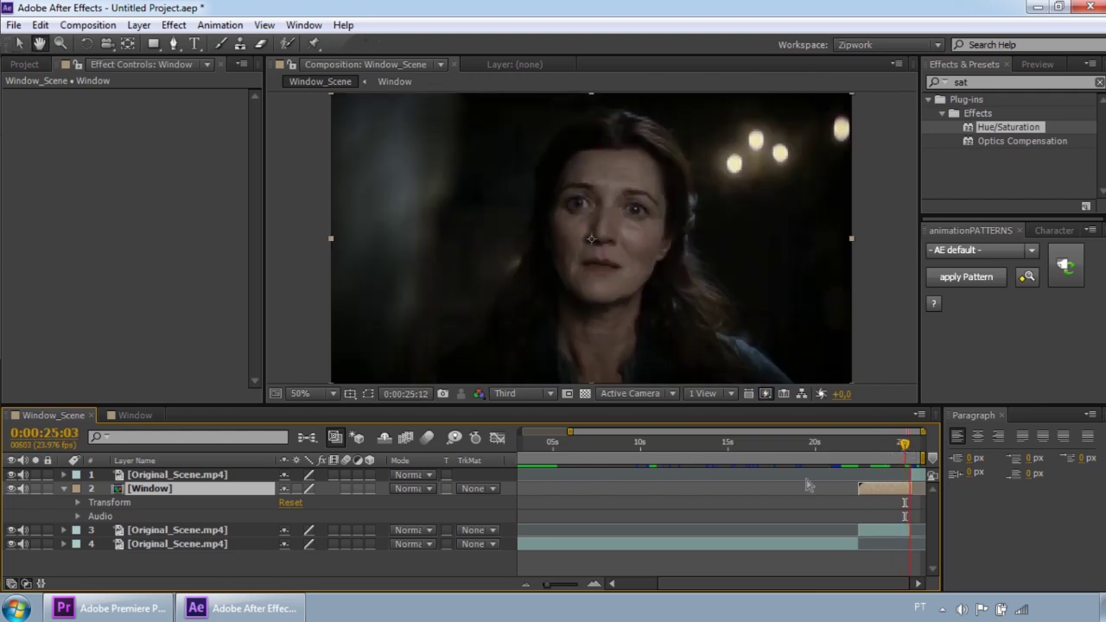
Step: Preview the composite from 21:22 and, with the Window layer hidden, the original window shot from 22:10 to compare them
{"action": "left_click", "coordinate": [850, 455]}
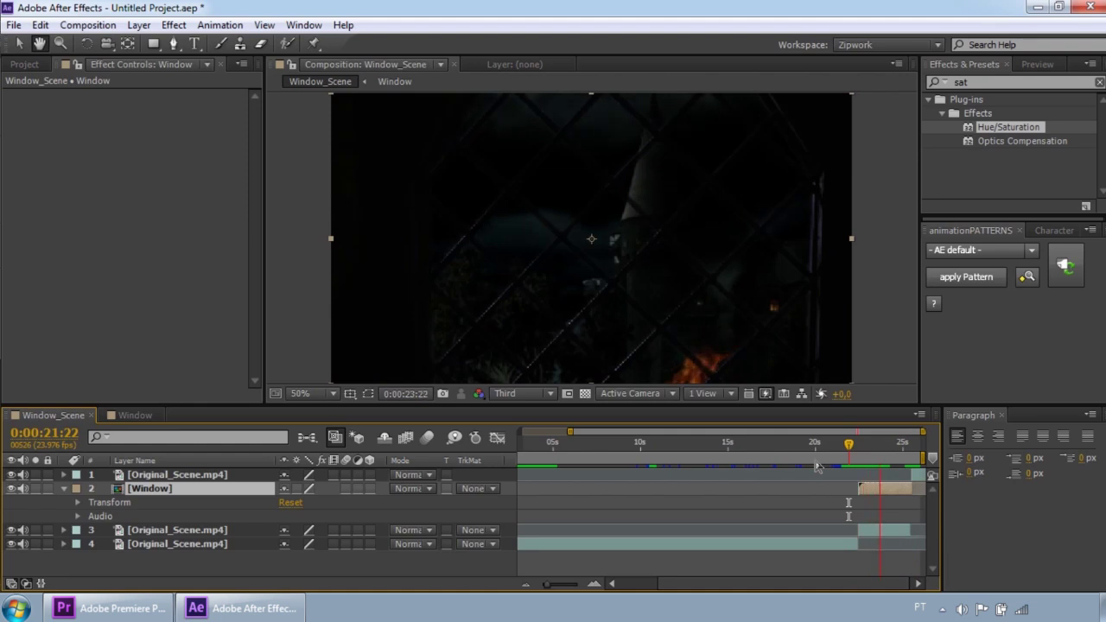
{"action": "key", "text": "space"}
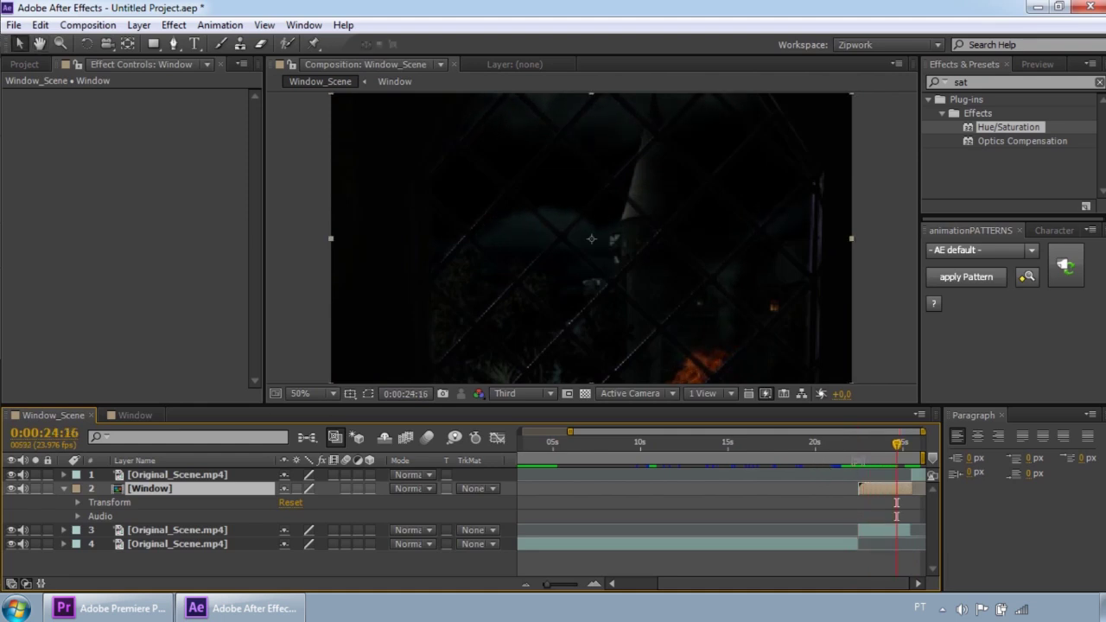
{"action": "left_click", "coordinate": [11, 488]}
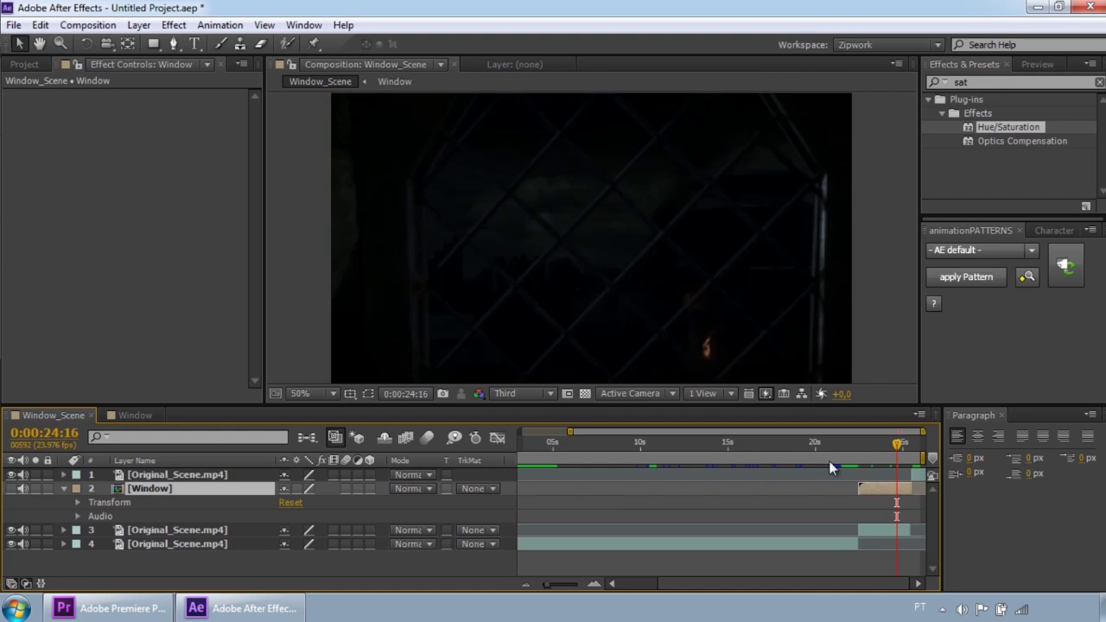
{"action": "left_click_drag", "start_coordinate": [899, 444], "coordinate": [855, 447]}
{"action": "key", "text": "space"}
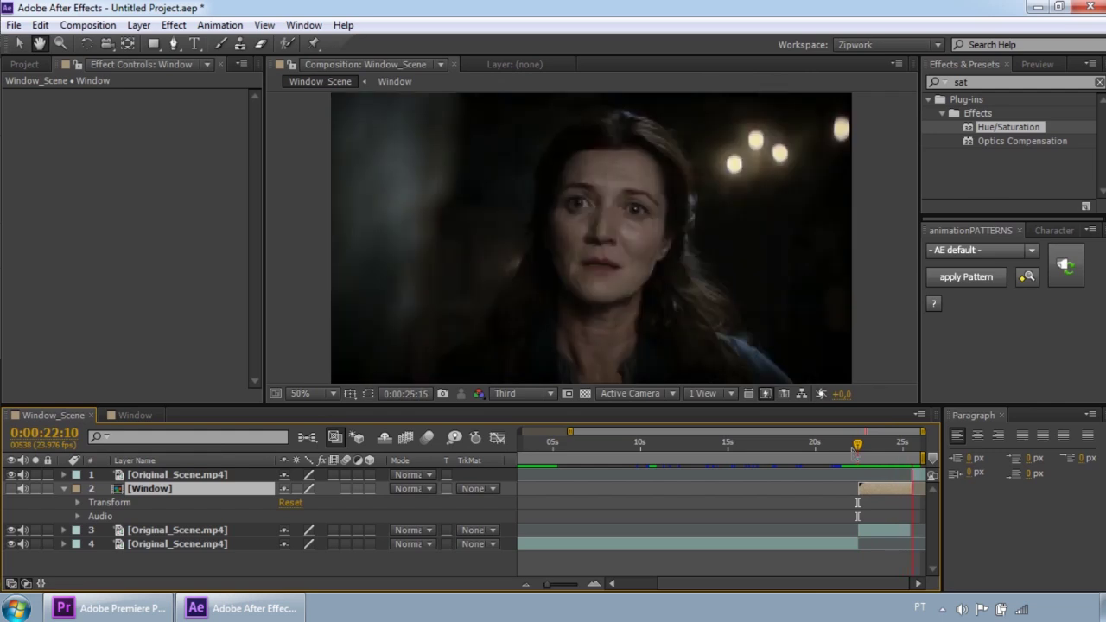
{"action": "left_click", "coordinate": [885, 445]}
{"action": "left_click_drag", "start_coordinate": [886, 447], "coordinate": [883, 448]}
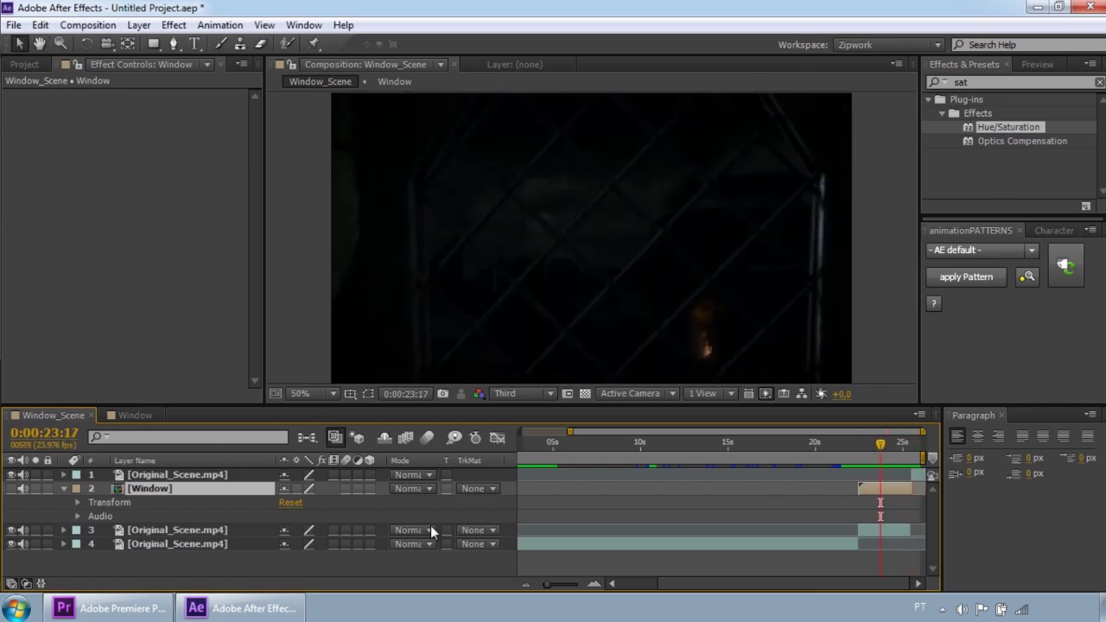
Step: Collapse and show the Window layer, and hide the Original_Scene.mp4 layer directly beneath it
{"action": "left_click", "coordinate": [10, 489]}
{"action": "left_click", "coordinate": [12, 489]}
{"action": "left_click", "coordinate": [64, 489]}
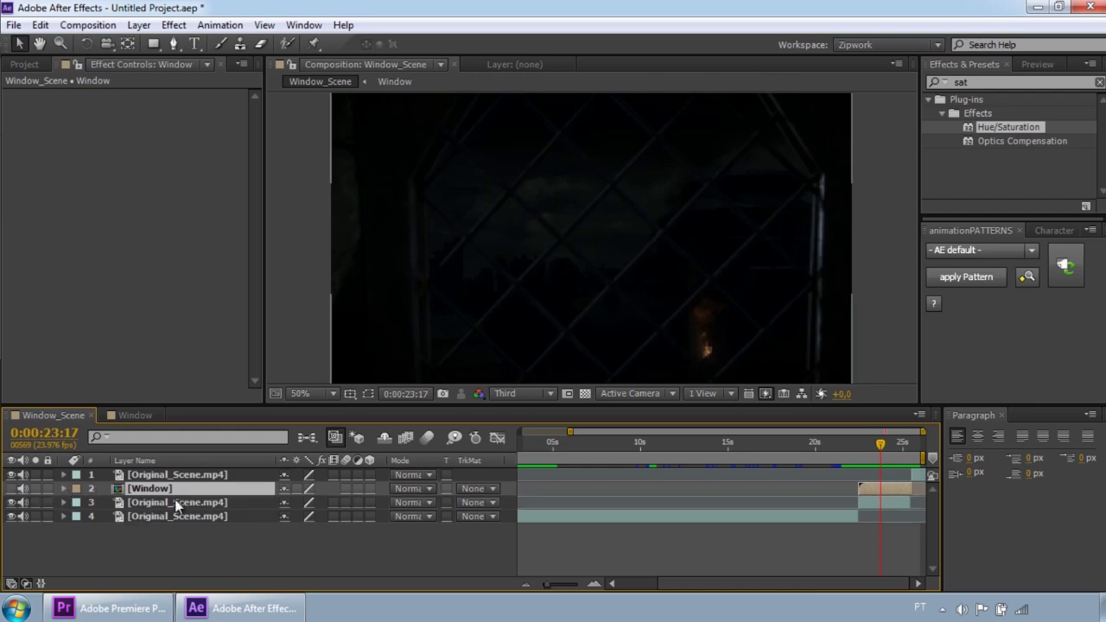
{"action": "left_click", "coordinate": [10, 502]}
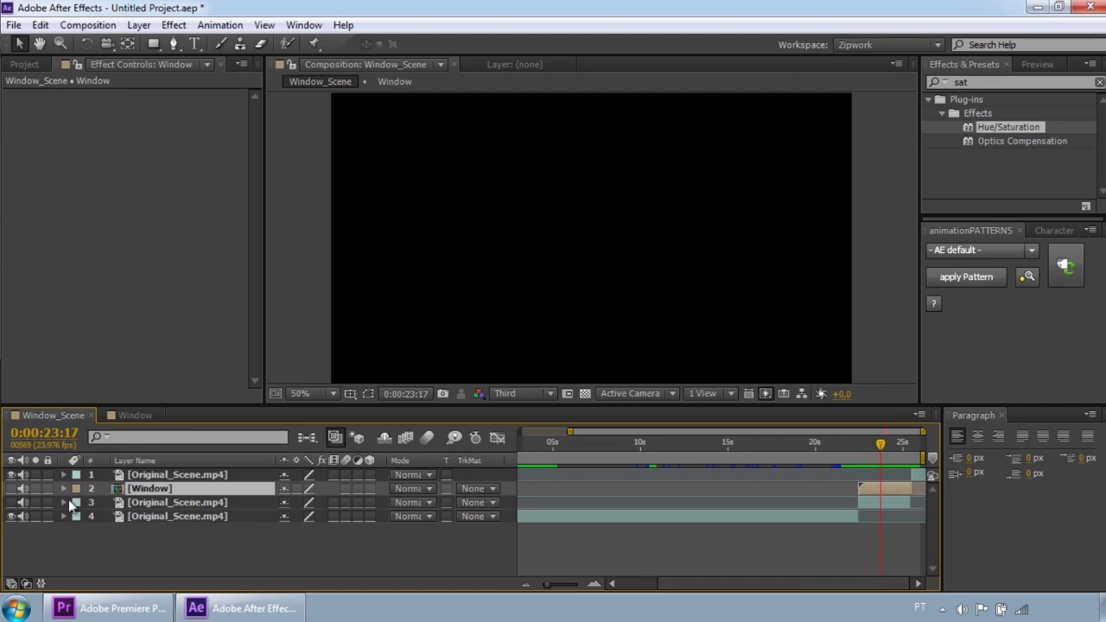
{"action": "left_click", "coordinate": [10, 502]}
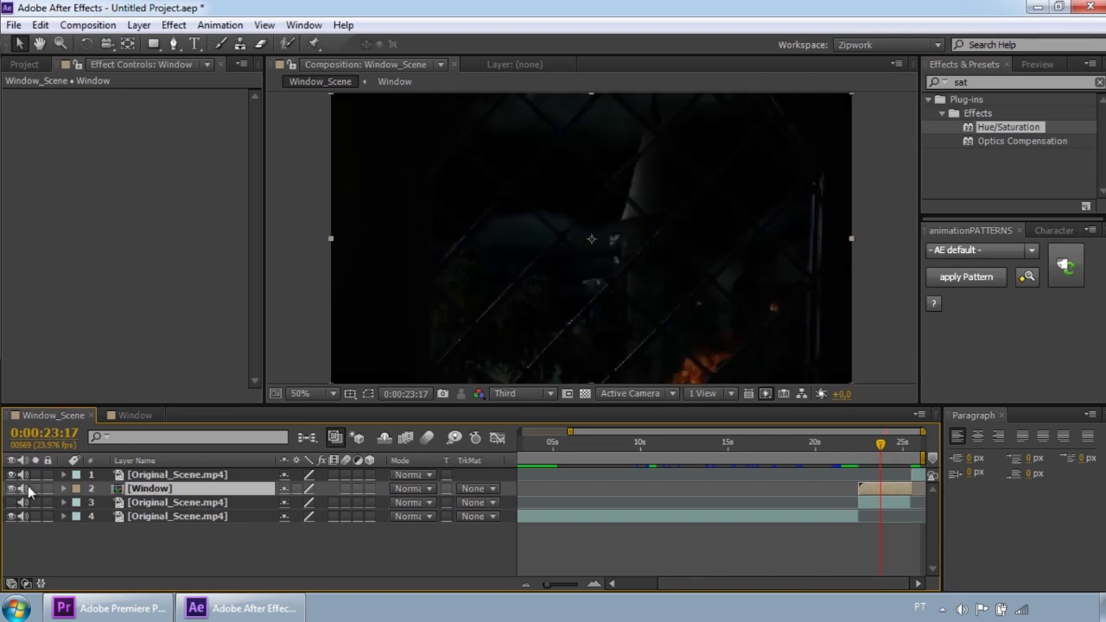
Step: Add a two-node camera named Camera 1 with the 35mm preset to Window_Scene
{"action": "mouse_move", "coordinate": [881, 444]}
{"action": "left_mouse_down"}
{"action": "mouse_move", "coordinate": [852, 444]}
{"action": "mouse_move", "coordinate": [901, 456]}
{"action": "mouse_move", "coordinate": [858, 452]}
{"action": "mouse_move", "coordinate": [891, 448]}
{"action": "left_mouse_up"}
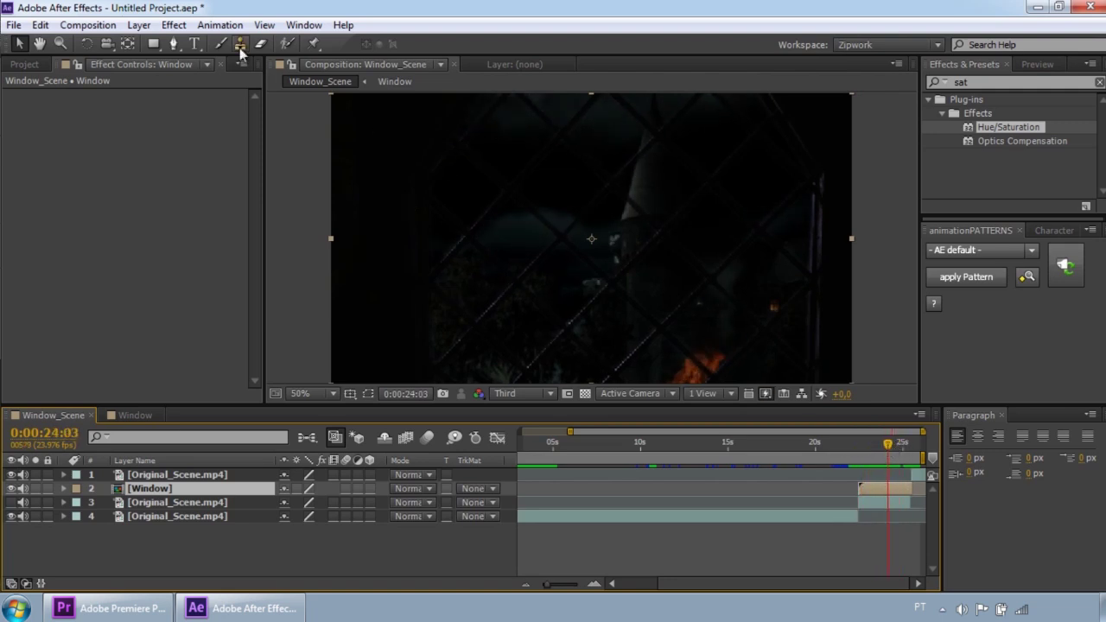
{"action": "left_click", "coordinate": [139, 24]}
{"action": "mouse_move", "coordinate": [290, 39]}
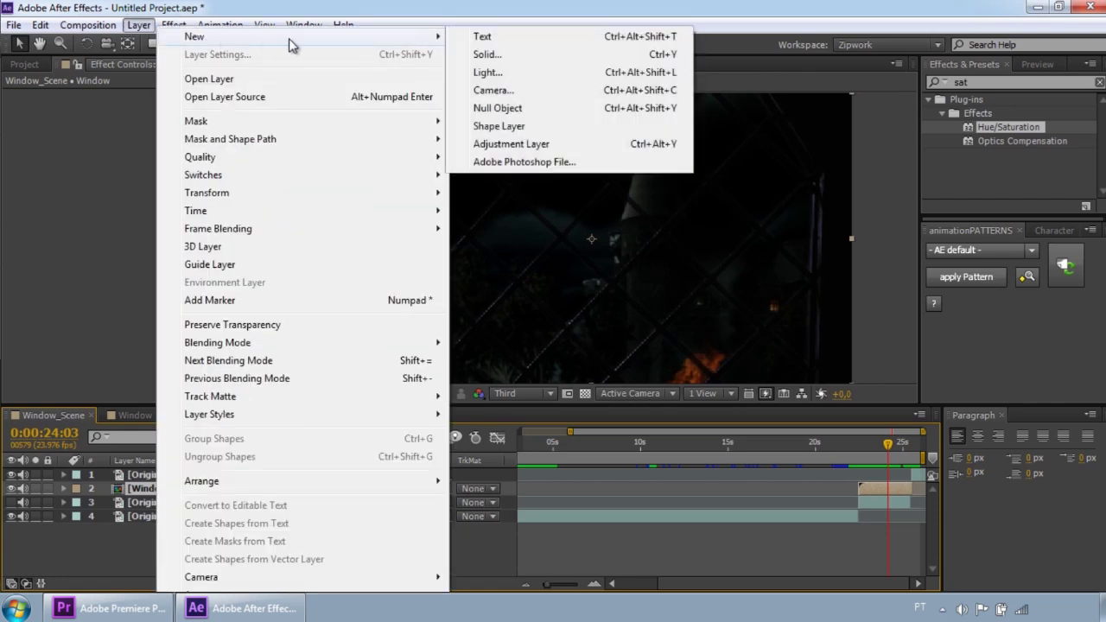
{"action": "left_click", "coordinate": [497, 90]}
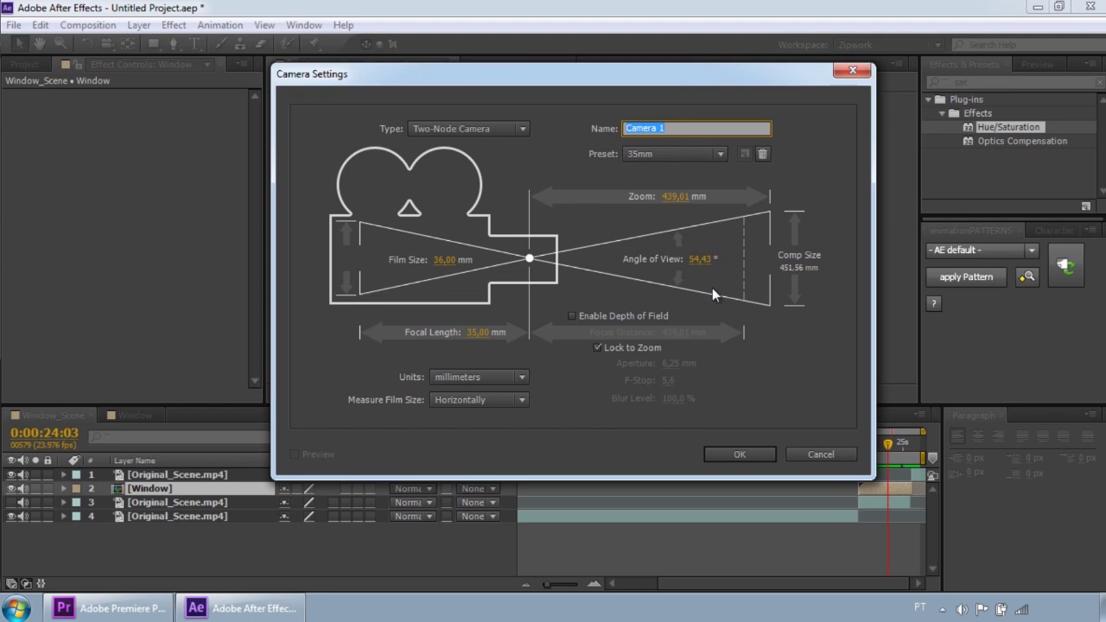
{"action": "left_click", "coordinate": [748, 452]}
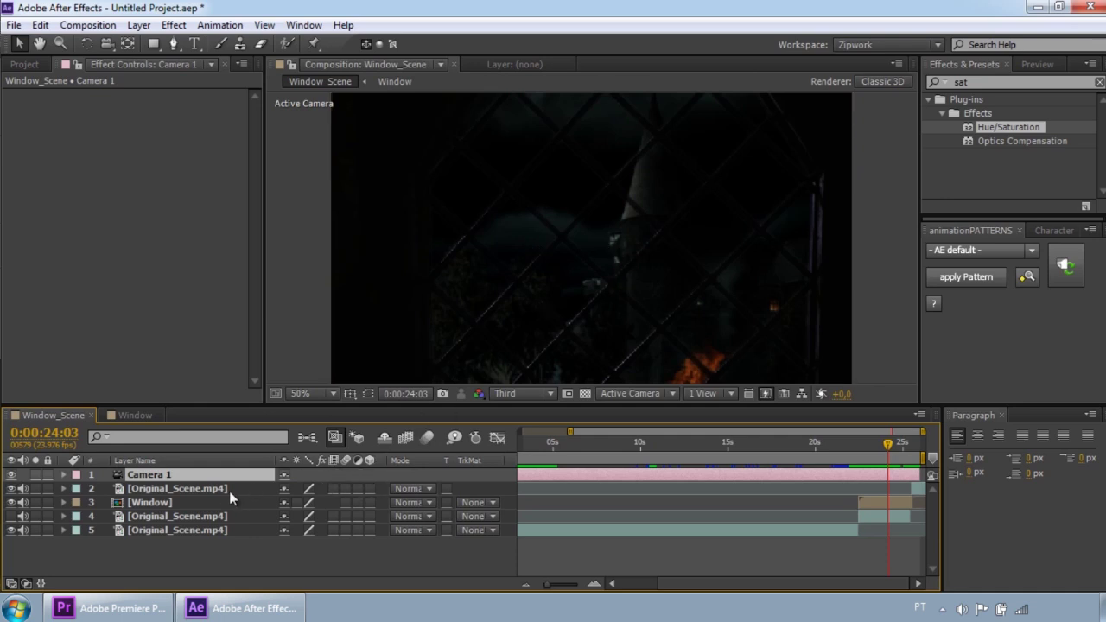
Step: Make the Window layer 3D and reveal the Position property of Camera 1
{"action": "left_click", "coordinate": [181, 503]}
{"action": "left_click", "coordinate": [370, 503]}
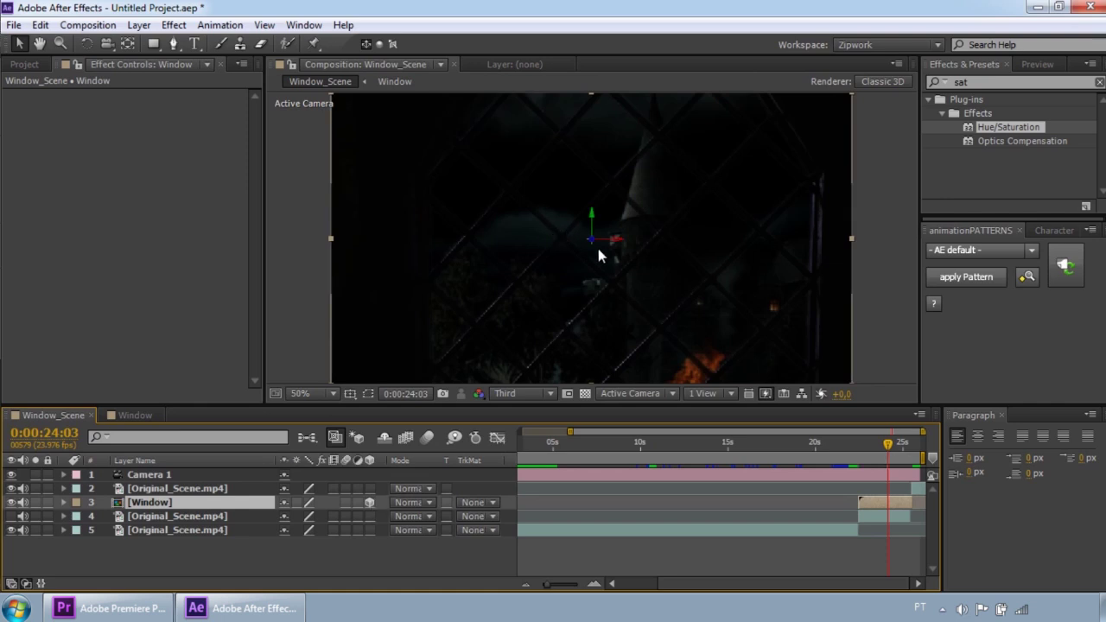
{"action": "left_click", "coordinate": [165, 474]}
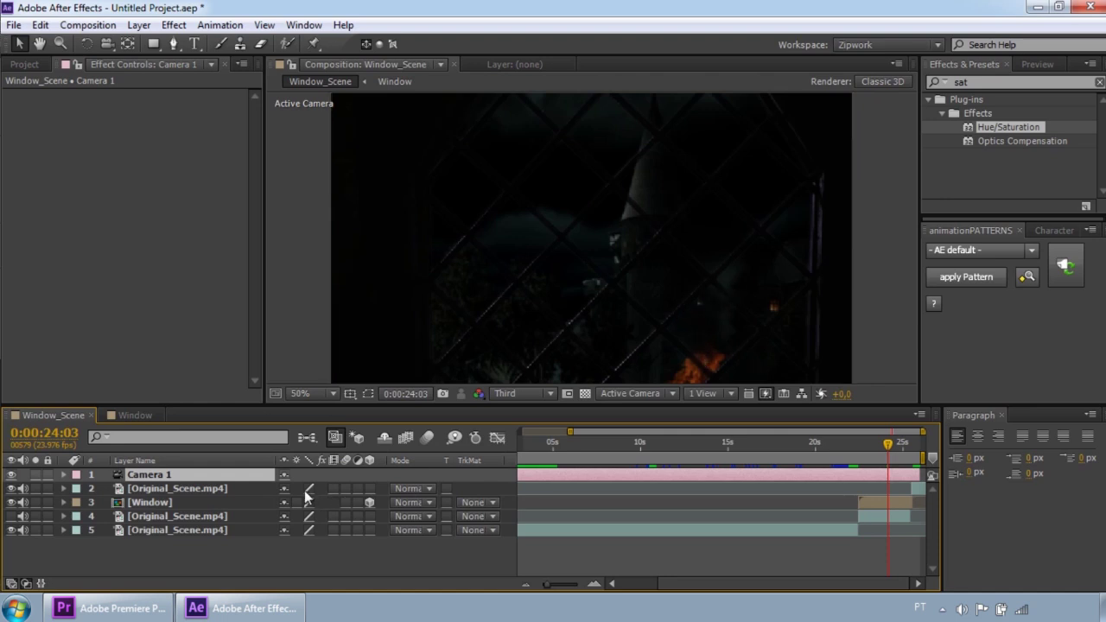
{"action": "key", "text": "p"}
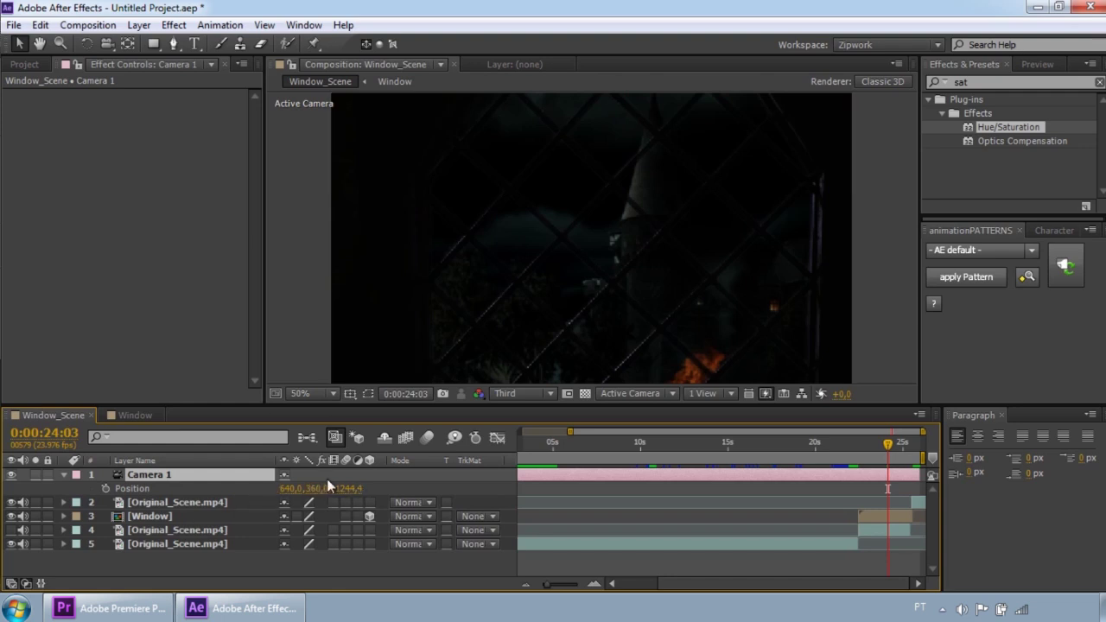
{"action": "left_click_drag", "start_coordinate": [315, 487], "coordinate": [450, 485]}
{"action": "key", "text": "ctrl+z"}
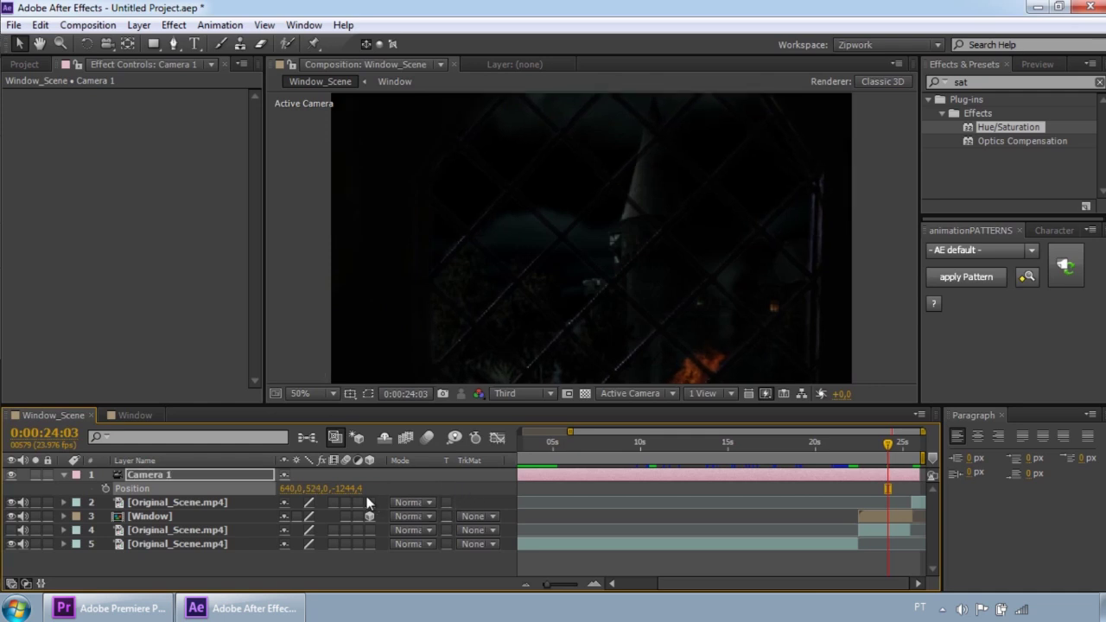
{"action": "left_click_drag", "start_coordinate": [343, 489], "coordinate": [387, 492]}
{"action": "key", "text": "ctrl+z"}
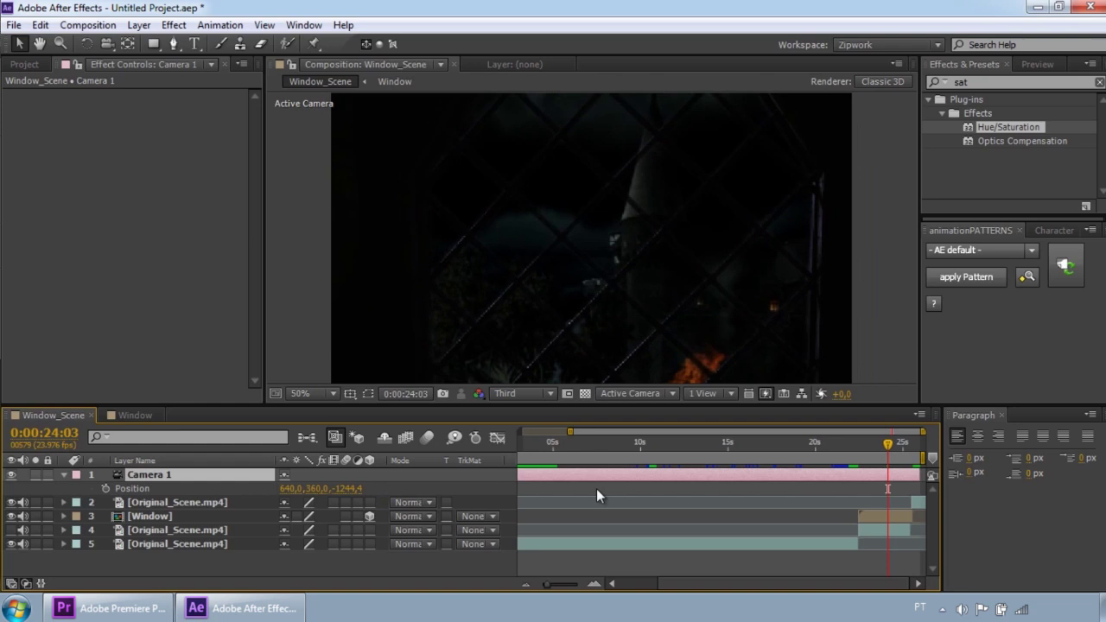
Step: Keyframe Camera 1's Position at 22:12 and 25:09, moving it towards the window to a Z value of -1147.4
{"action": "left_click_drag", "start_coordinate": [890, 446], "coordinate": [863, 446]}
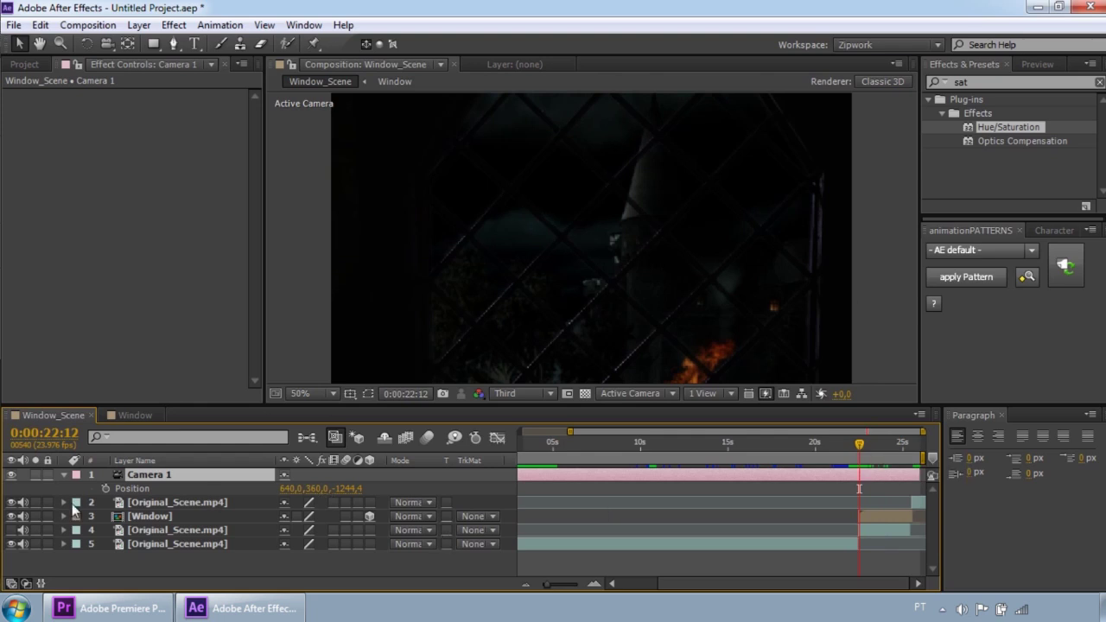
{"action": "left_click", "coordinate": [106, 489]}
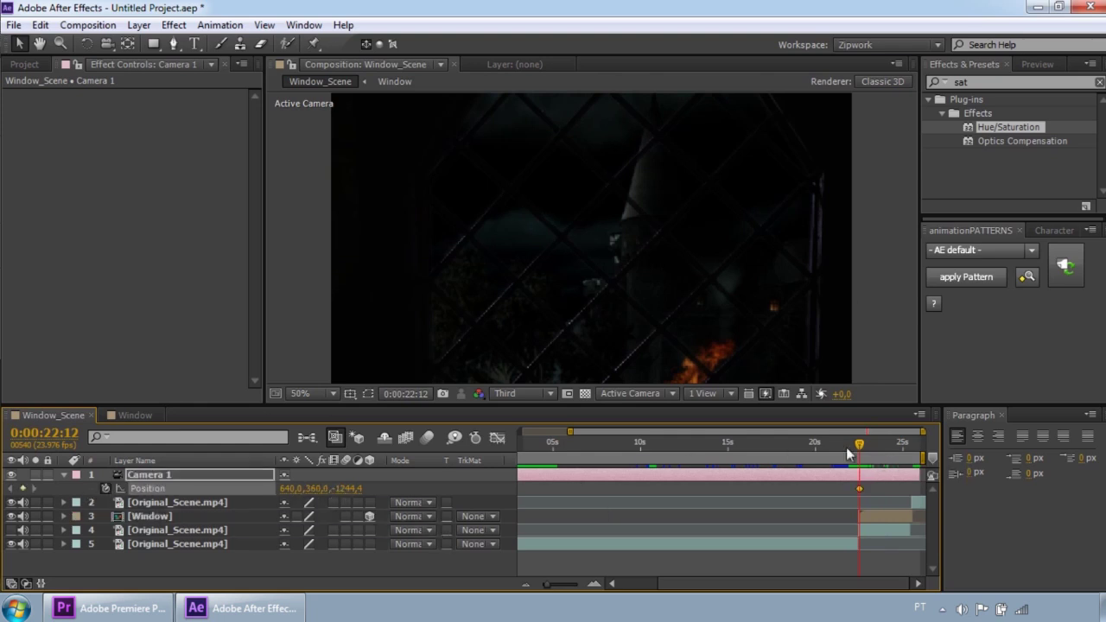
{"action": "left_click_drag", "start_coordinate": [859, 449], "coordinate": [898, 450]}
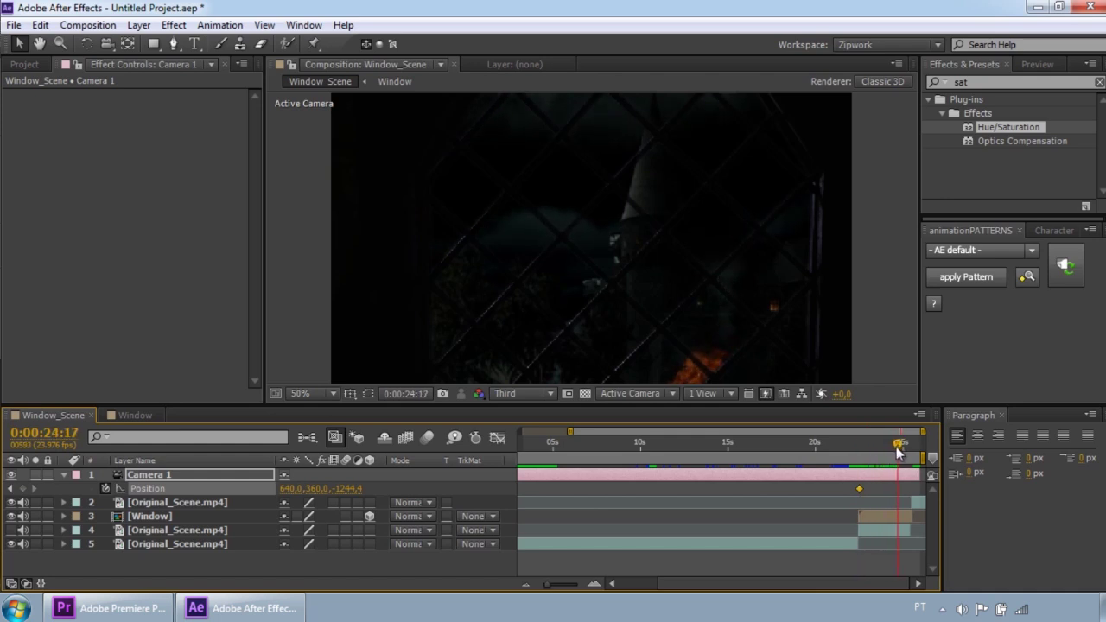
{"action": "left_click_drag", "start_coordinate": [347, 494], "coordinate": [425, 490]}
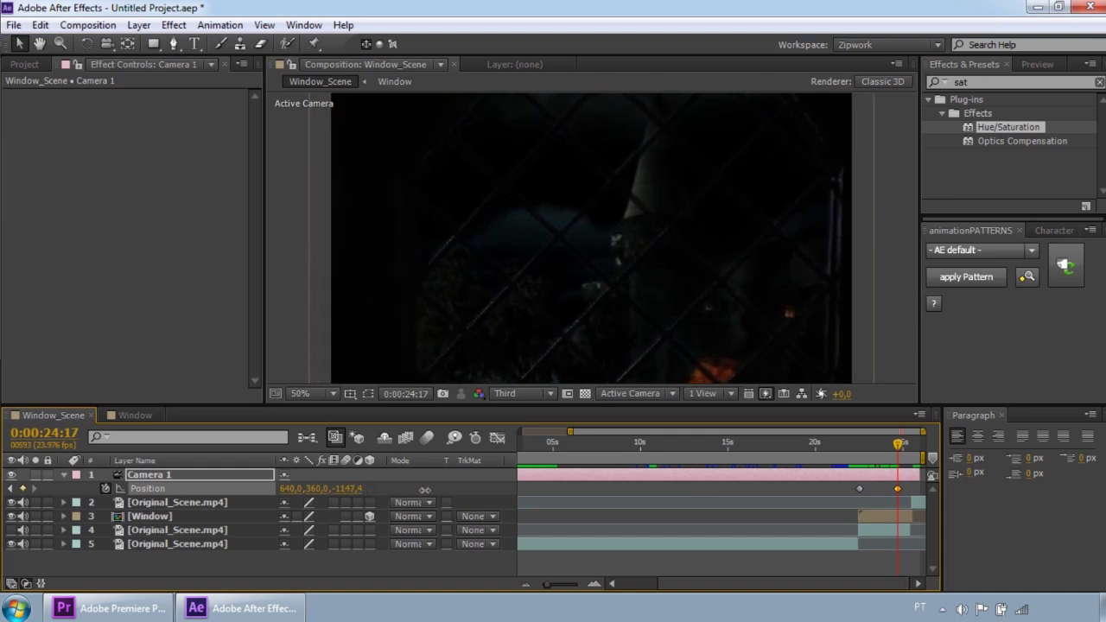
{"action": "mouse_move", "coordinate": [897, 448]}
{"action": "left_mouse_down"}
{"action": "mouse_move", "coordinate": [859, 447]}
{"action": "mouse_move", "coordinate": [912, 460]}
{"action": "left_mouse_up"}
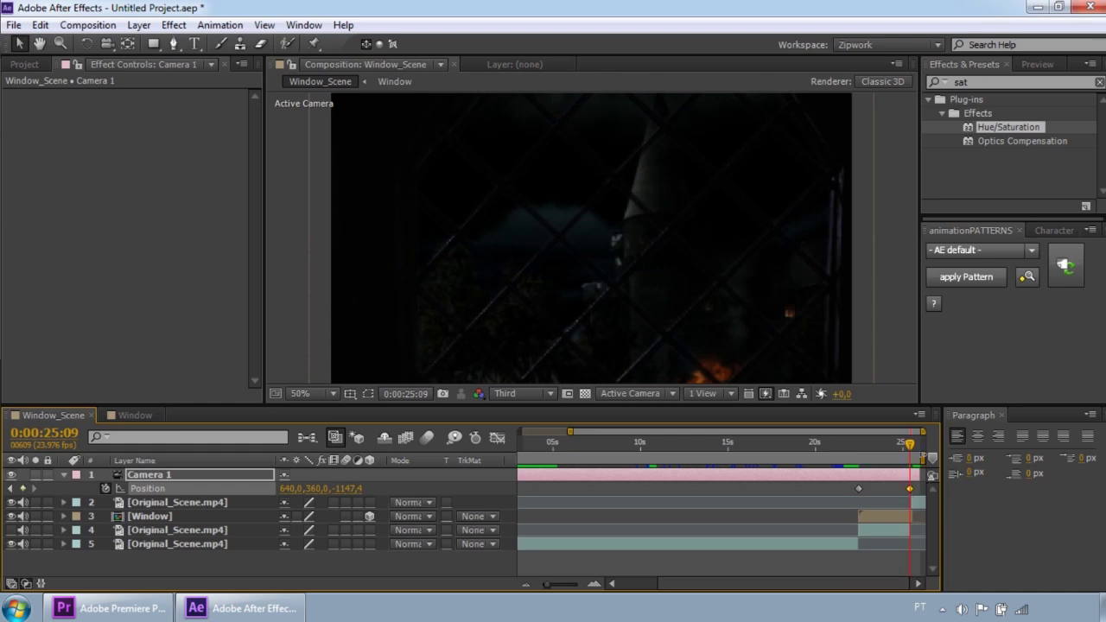
Step: Preview the camera push-in on the window shot from 21:16
{"action": "left_click_drag", "start_coordinate": [914, 458], "coordinate": [849, 451]}
{"action": "key", "text": "space"}
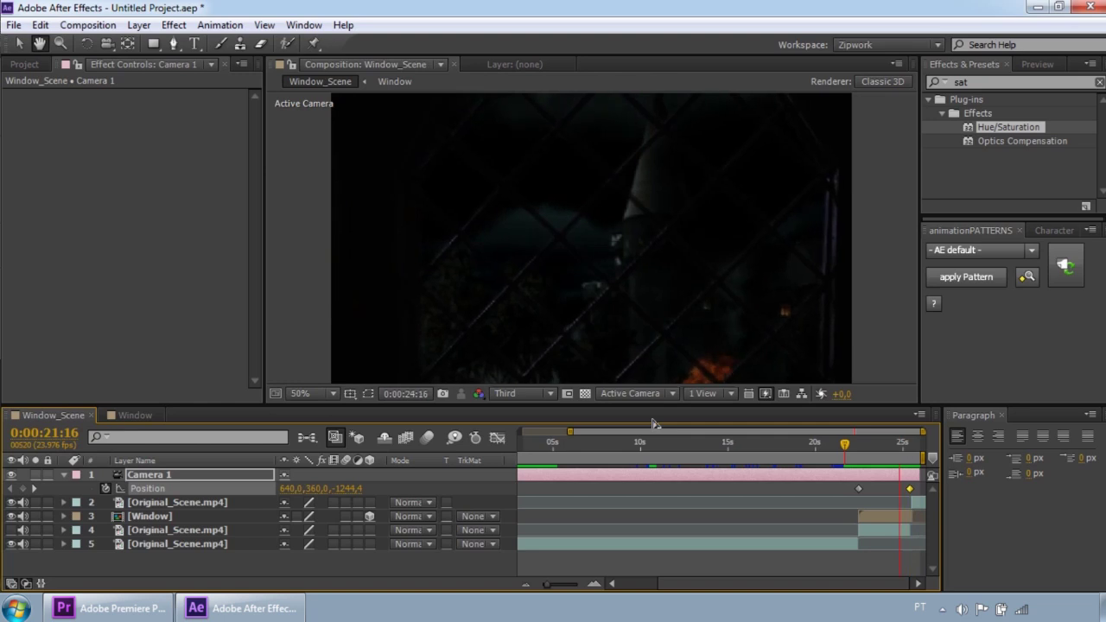
{"action": "left_click", "coordinate": [712, 442]}
Step: Return to the start of Window_Scene, show its full duration and bring up the RAM preview controls
{"action": "key", "text": "Home"}
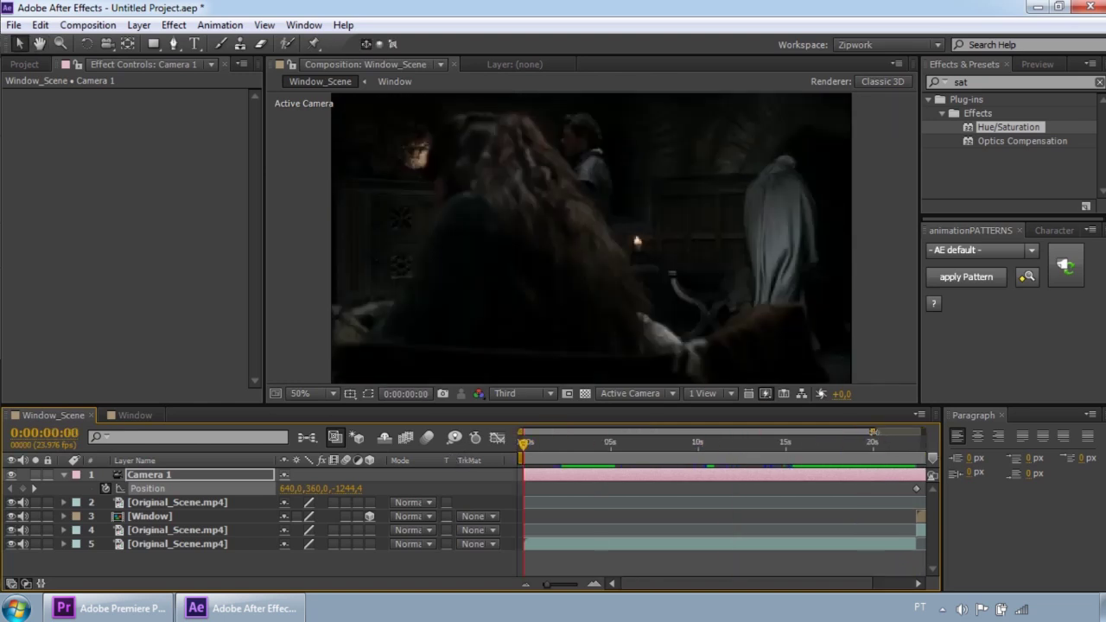
{"action": "key", "text": "minus"}
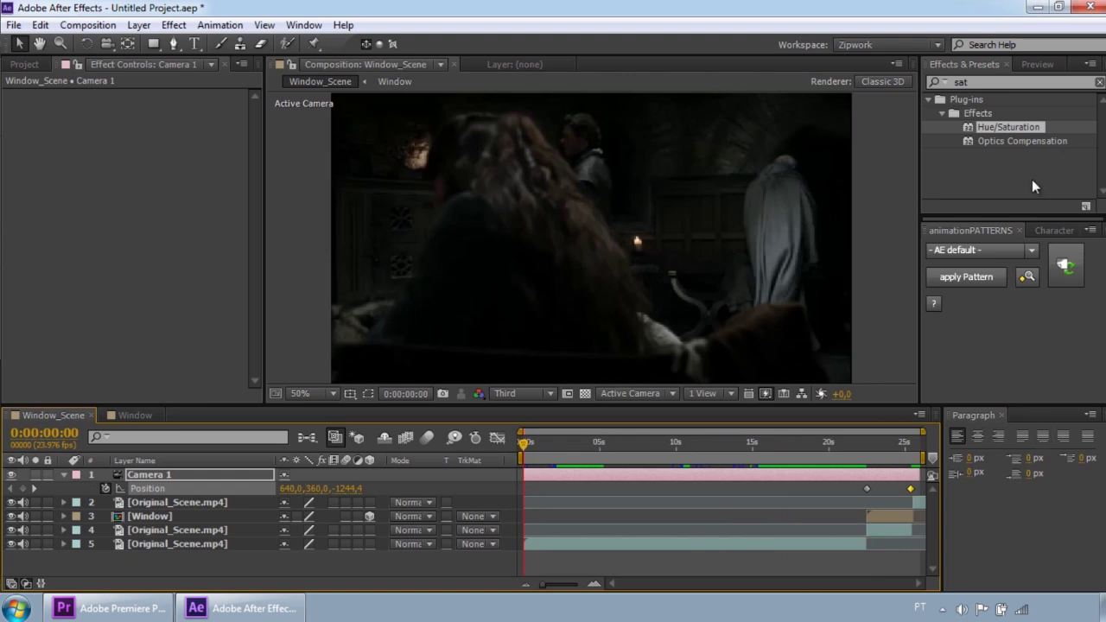
{"action": "left_click", "coordinate": [1036, 64]}
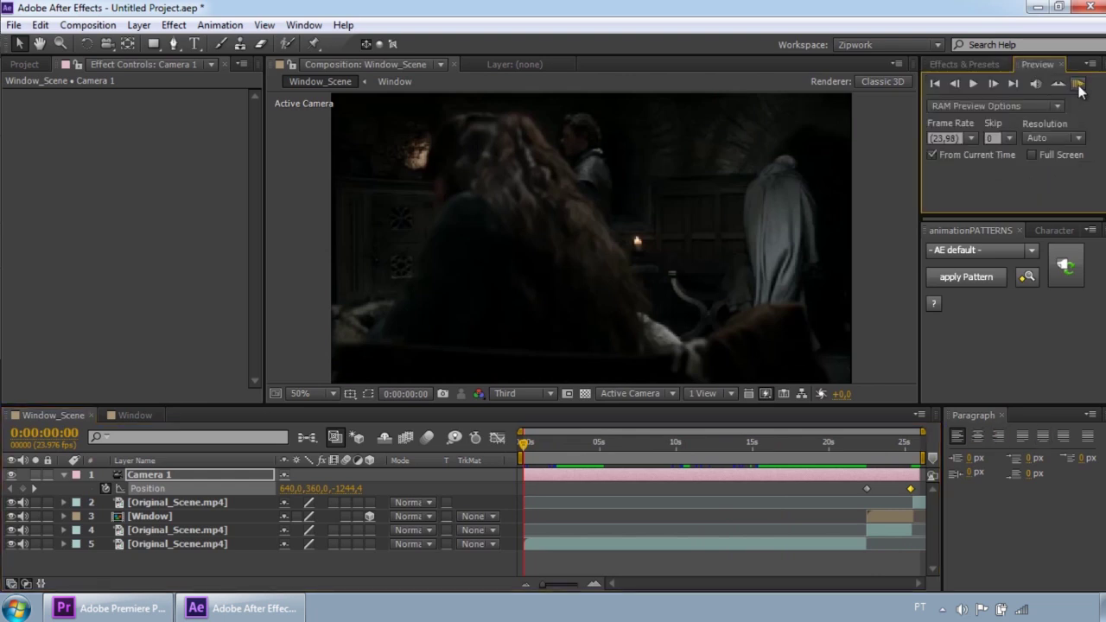